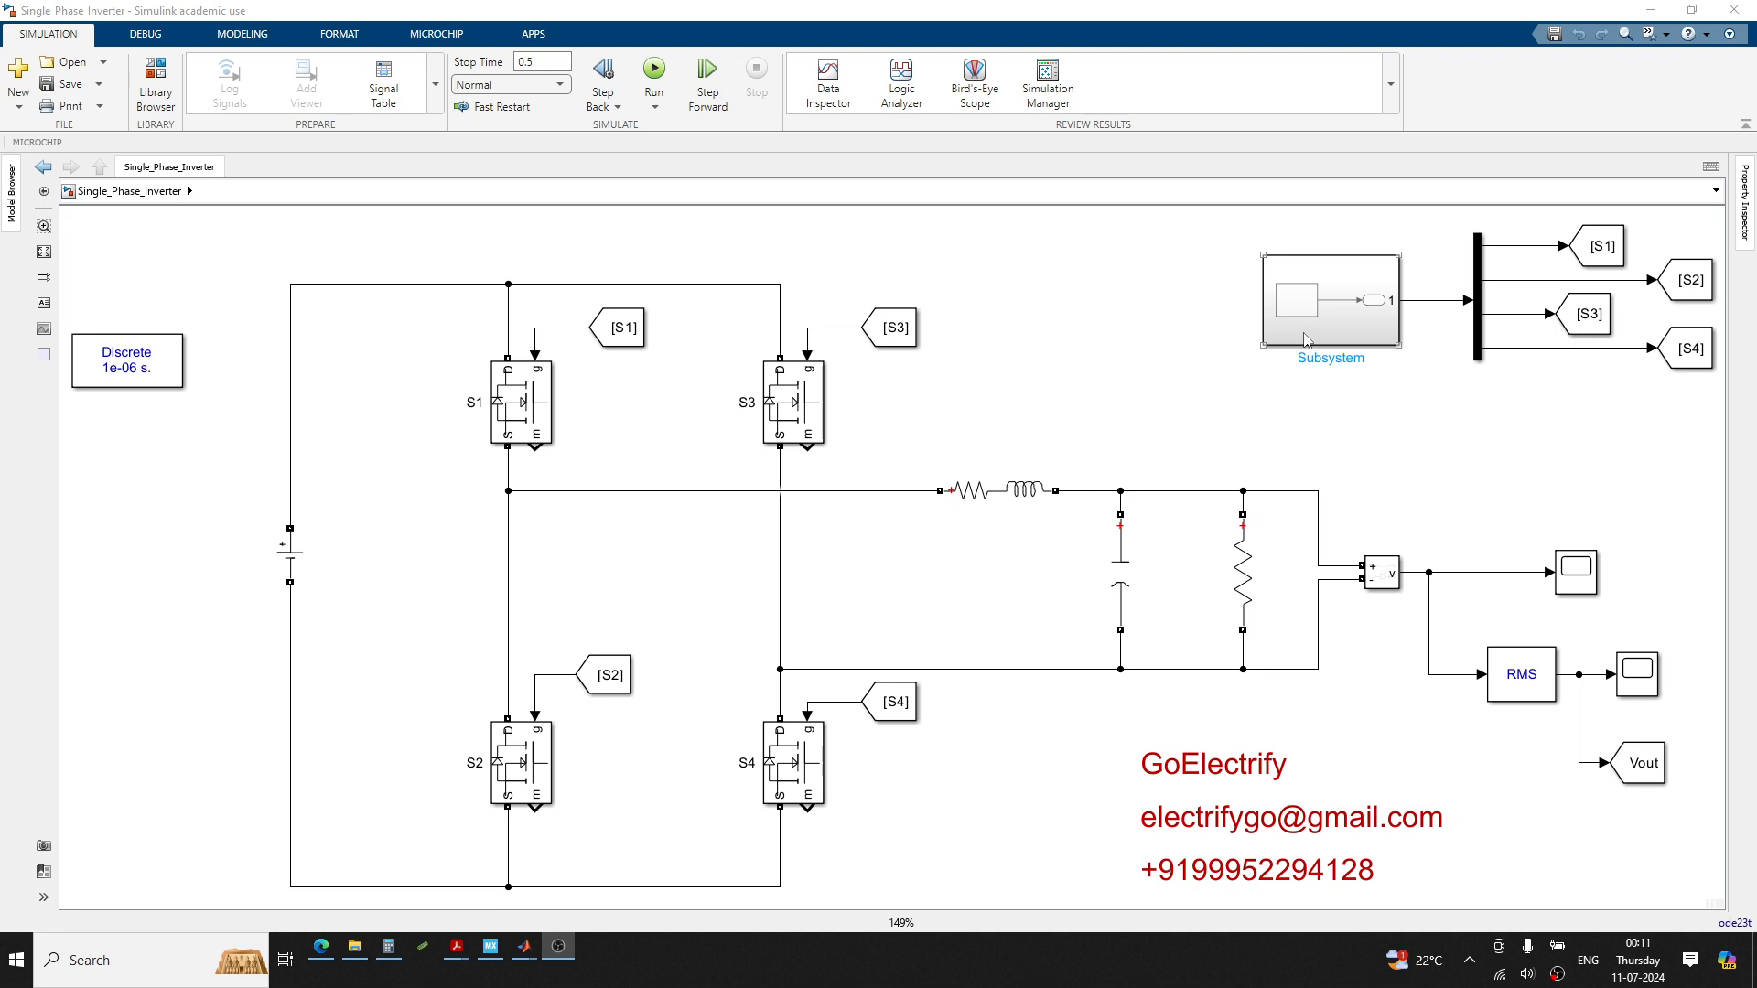
Open the Subsystem and disable internal generation of the reference signal in the PWM Generator (2-Level) block
double_click(1306, 339)
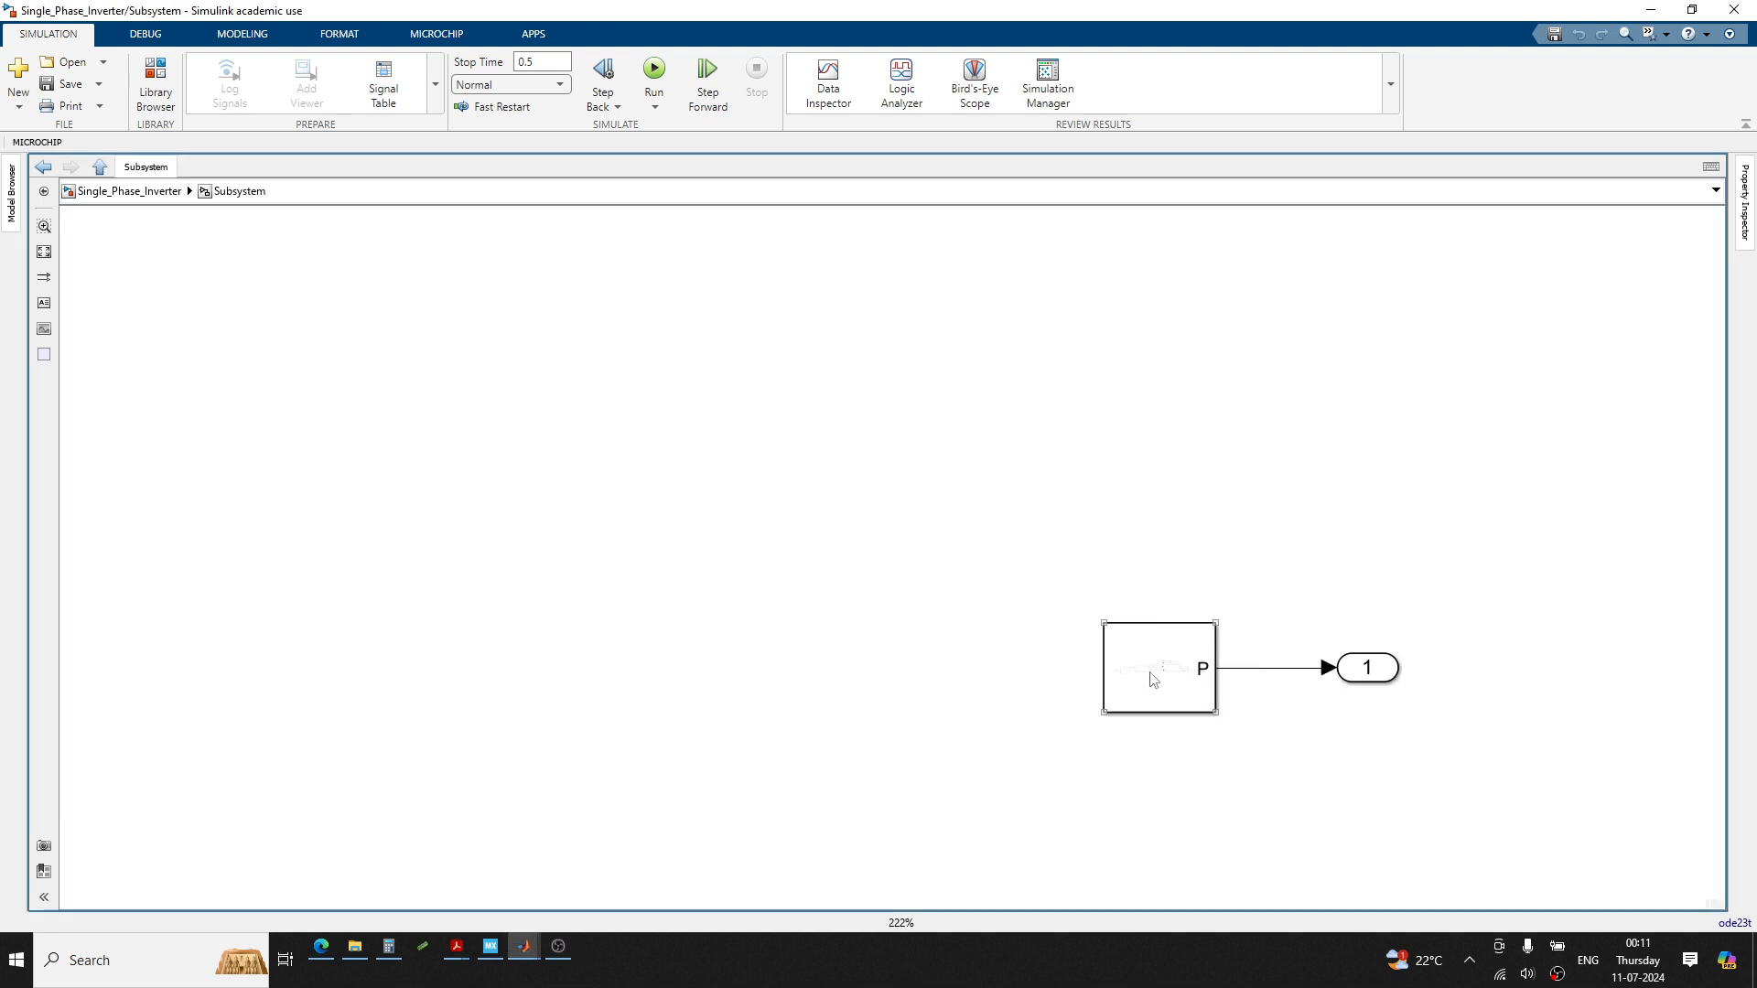
click(1153, 678)
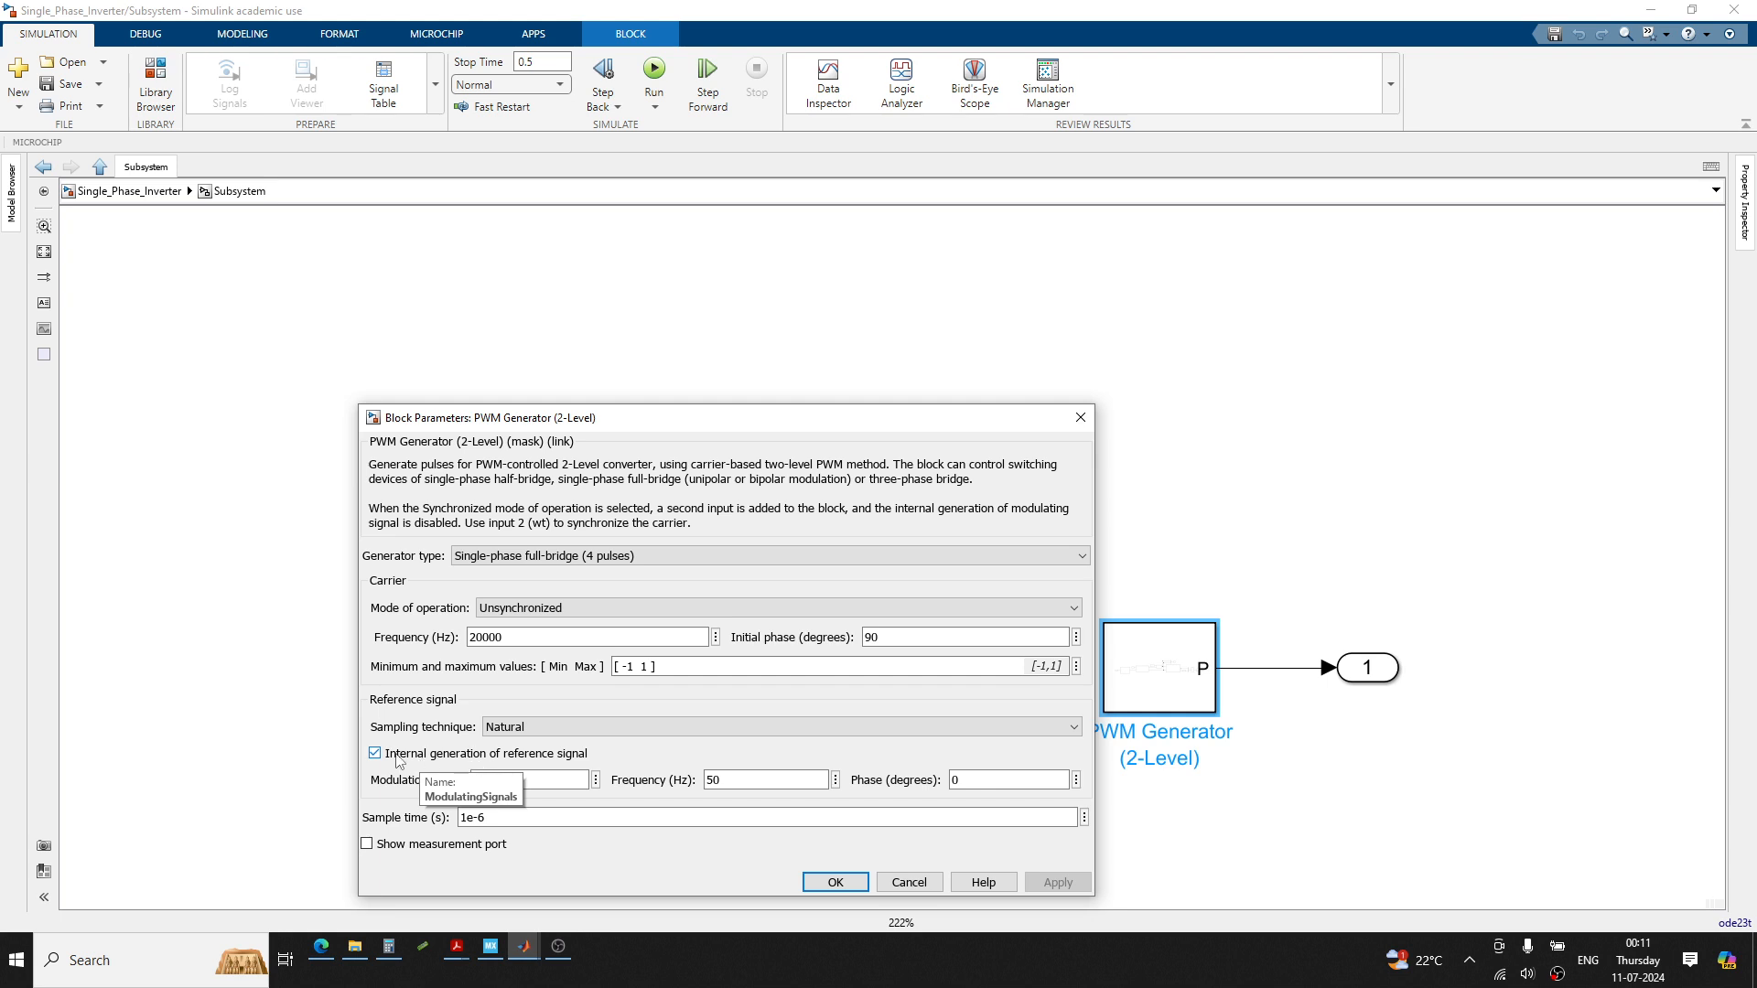
click(392, 754)
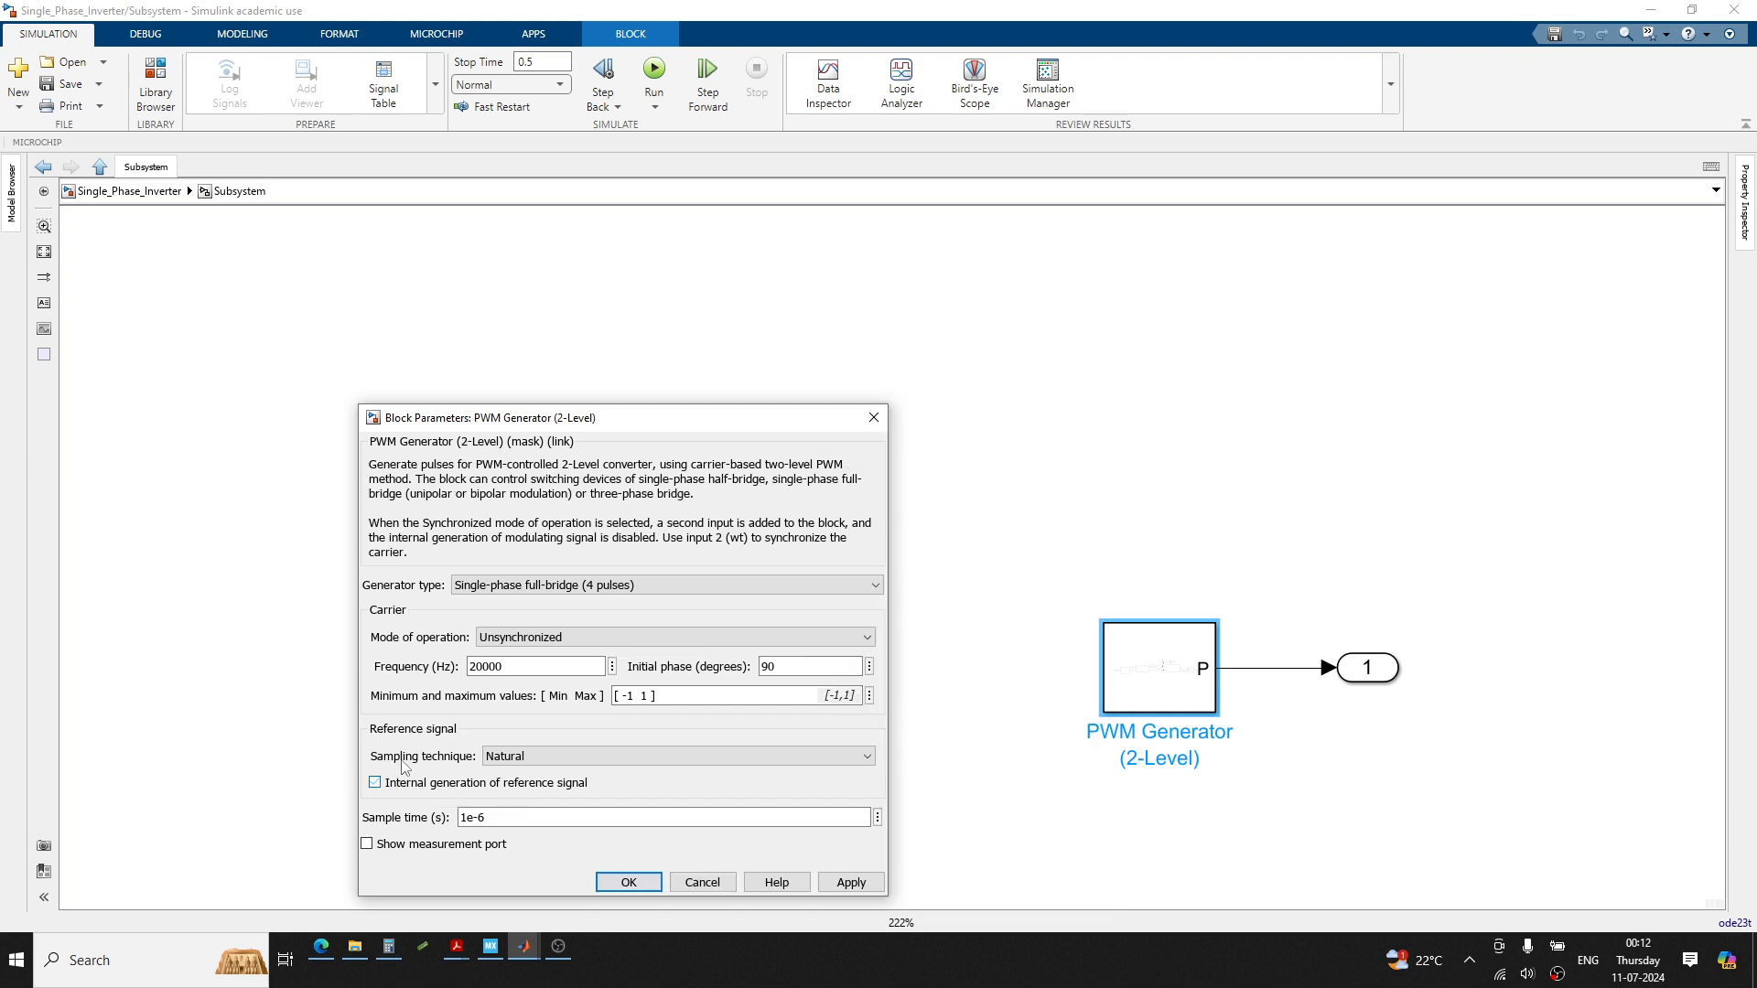
click(646, 882)
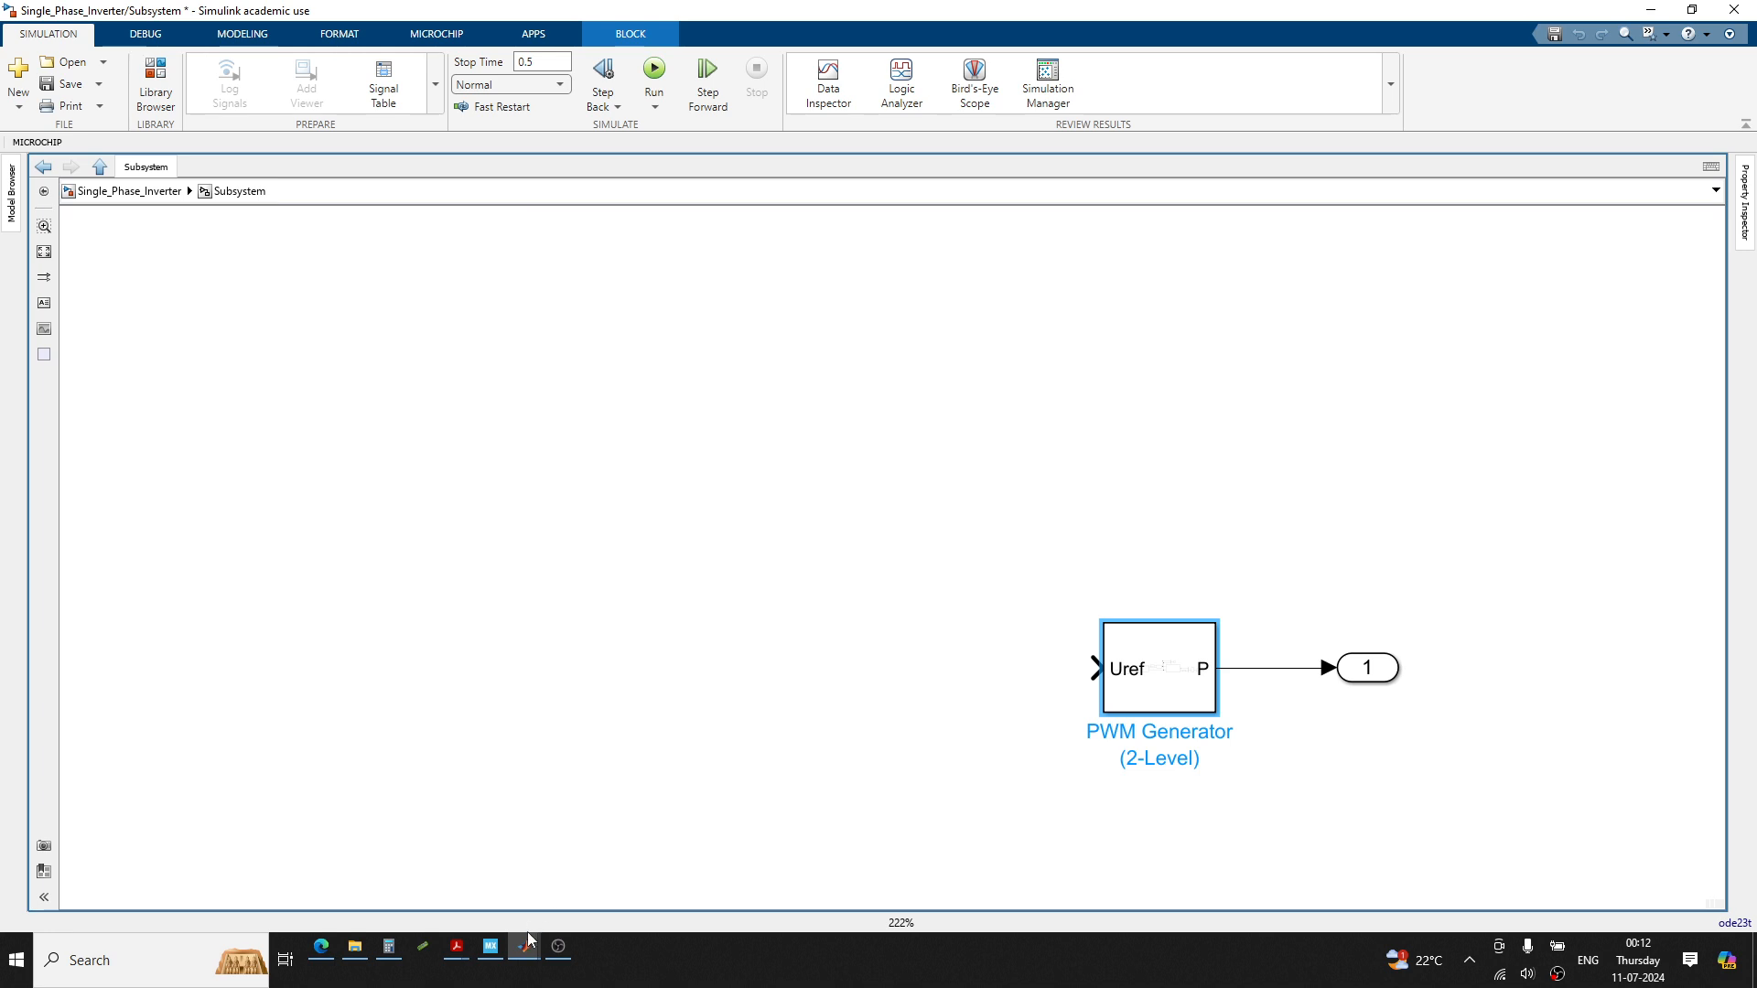
Add a Sine Wave block from Simulink/Sources to the empty canvas above and before the PWM Generator
click(855, 476)
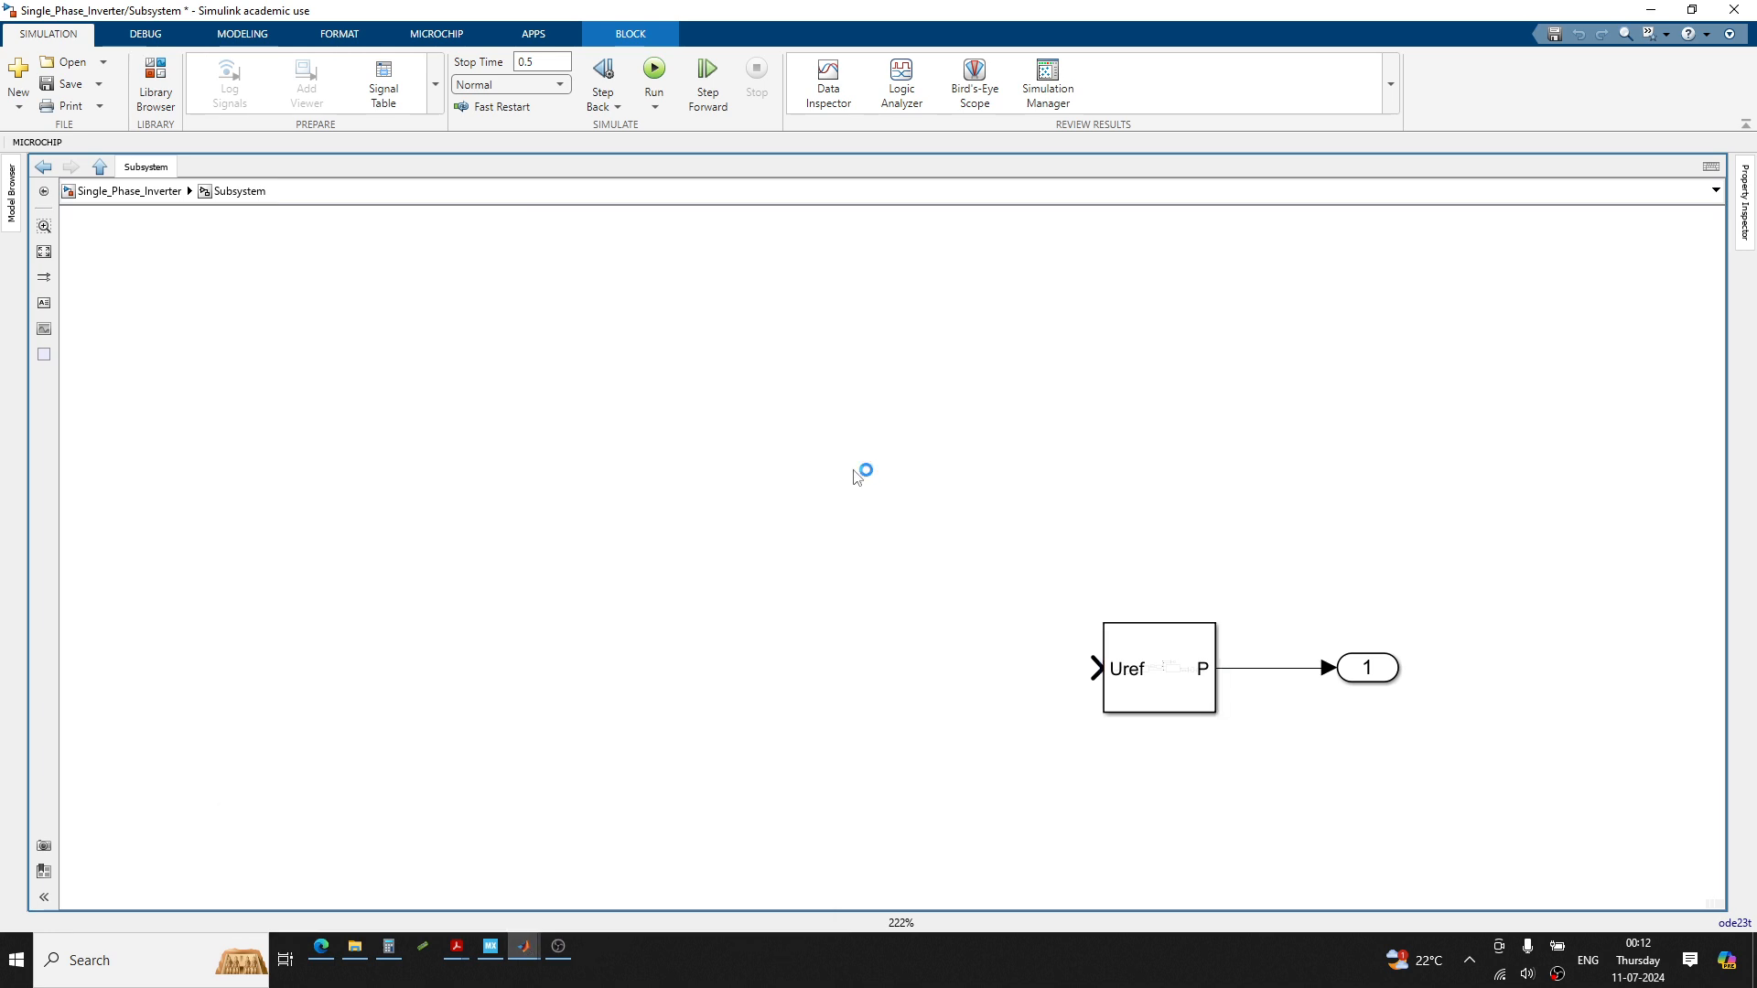
text(sin)
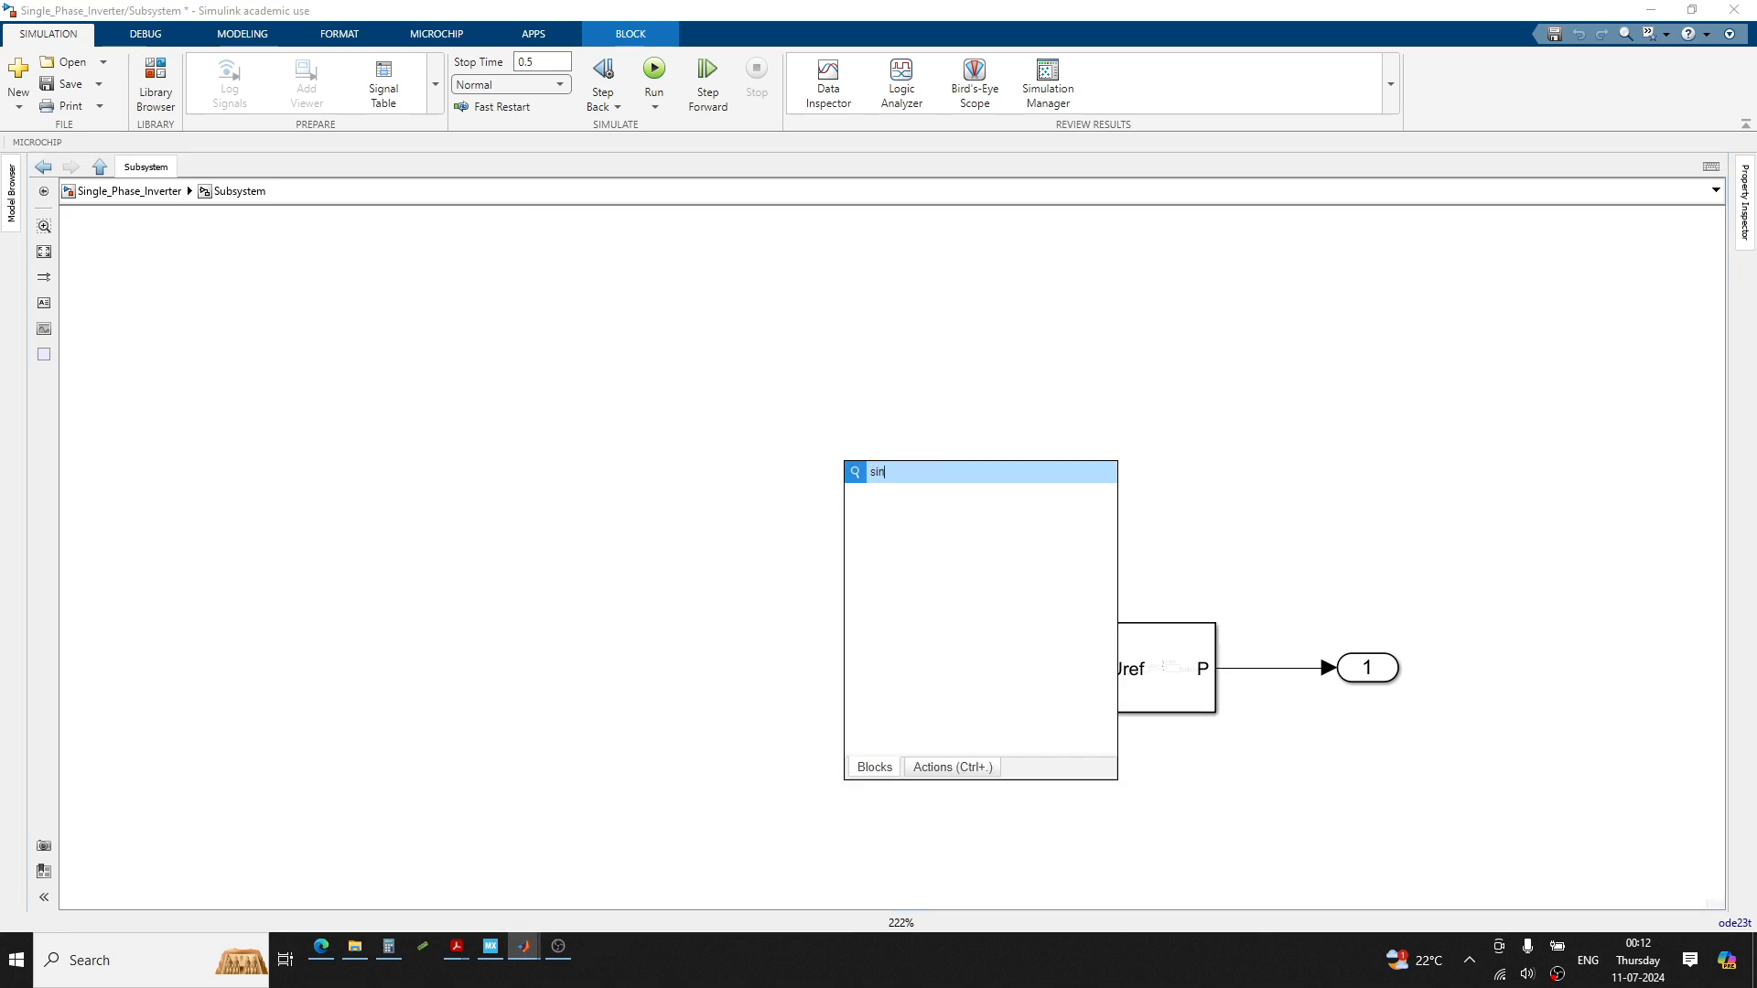
text(e)
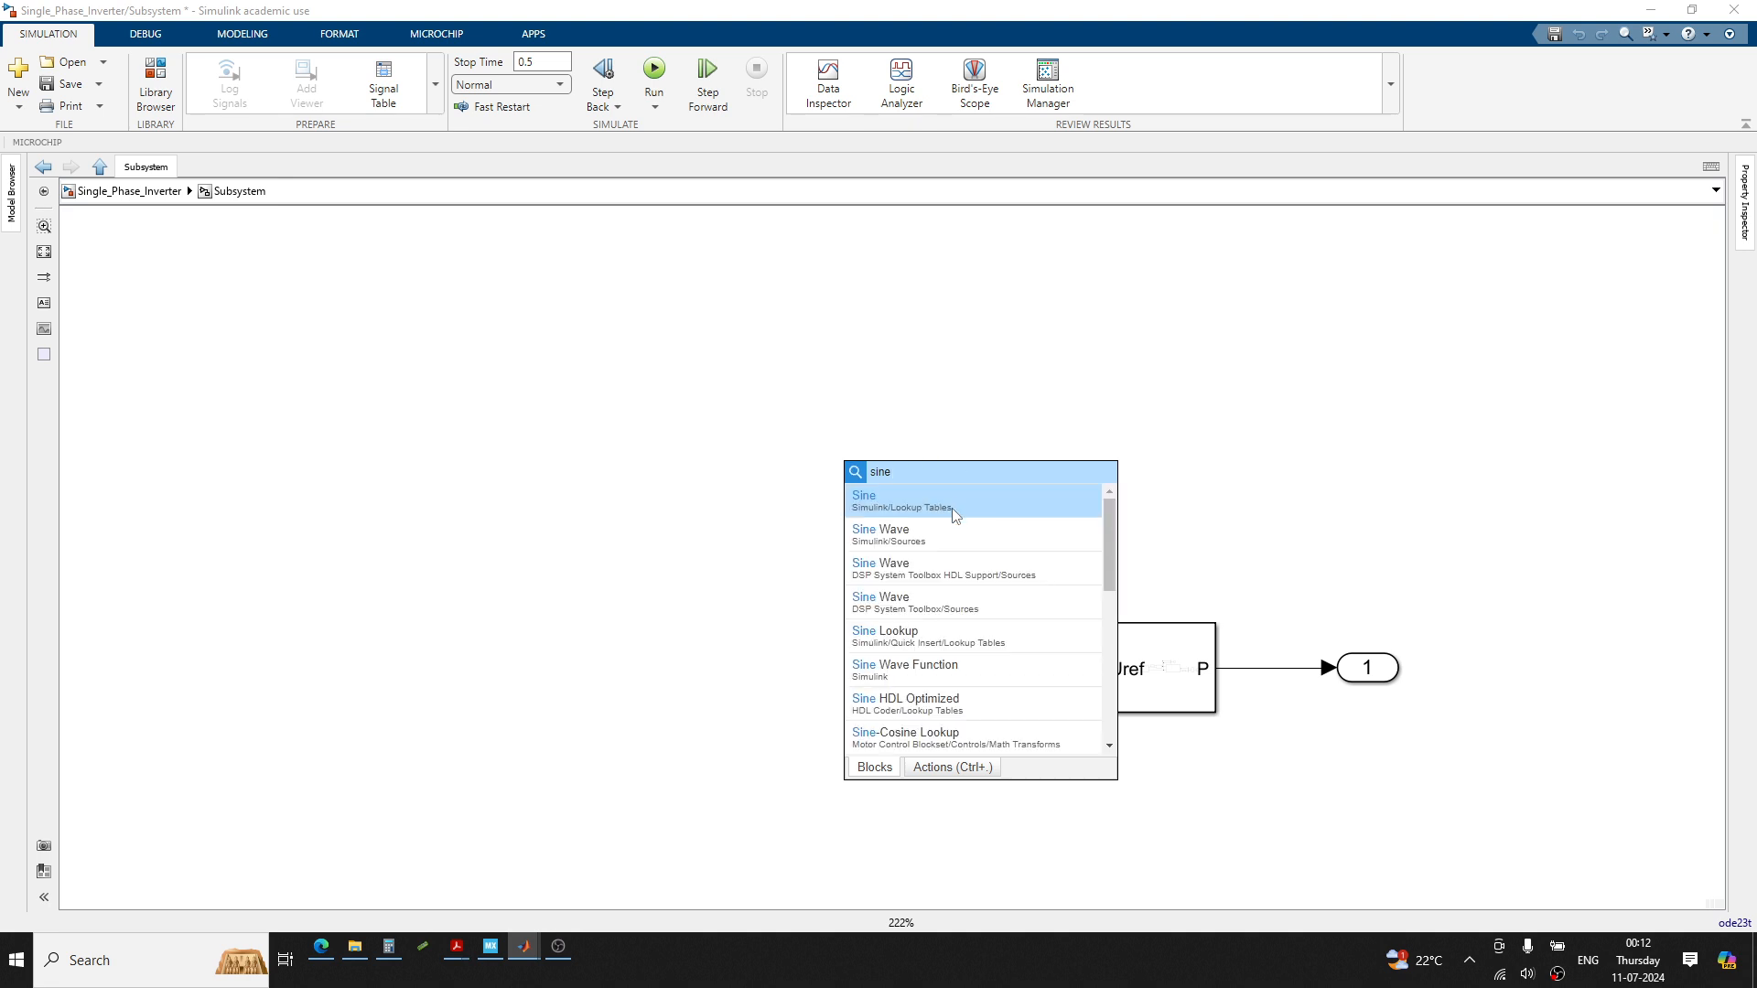
click(924, 543)
Set the Sine Wave block's frequency to 2*pi*50 rad/sec
double_click(853, 479)
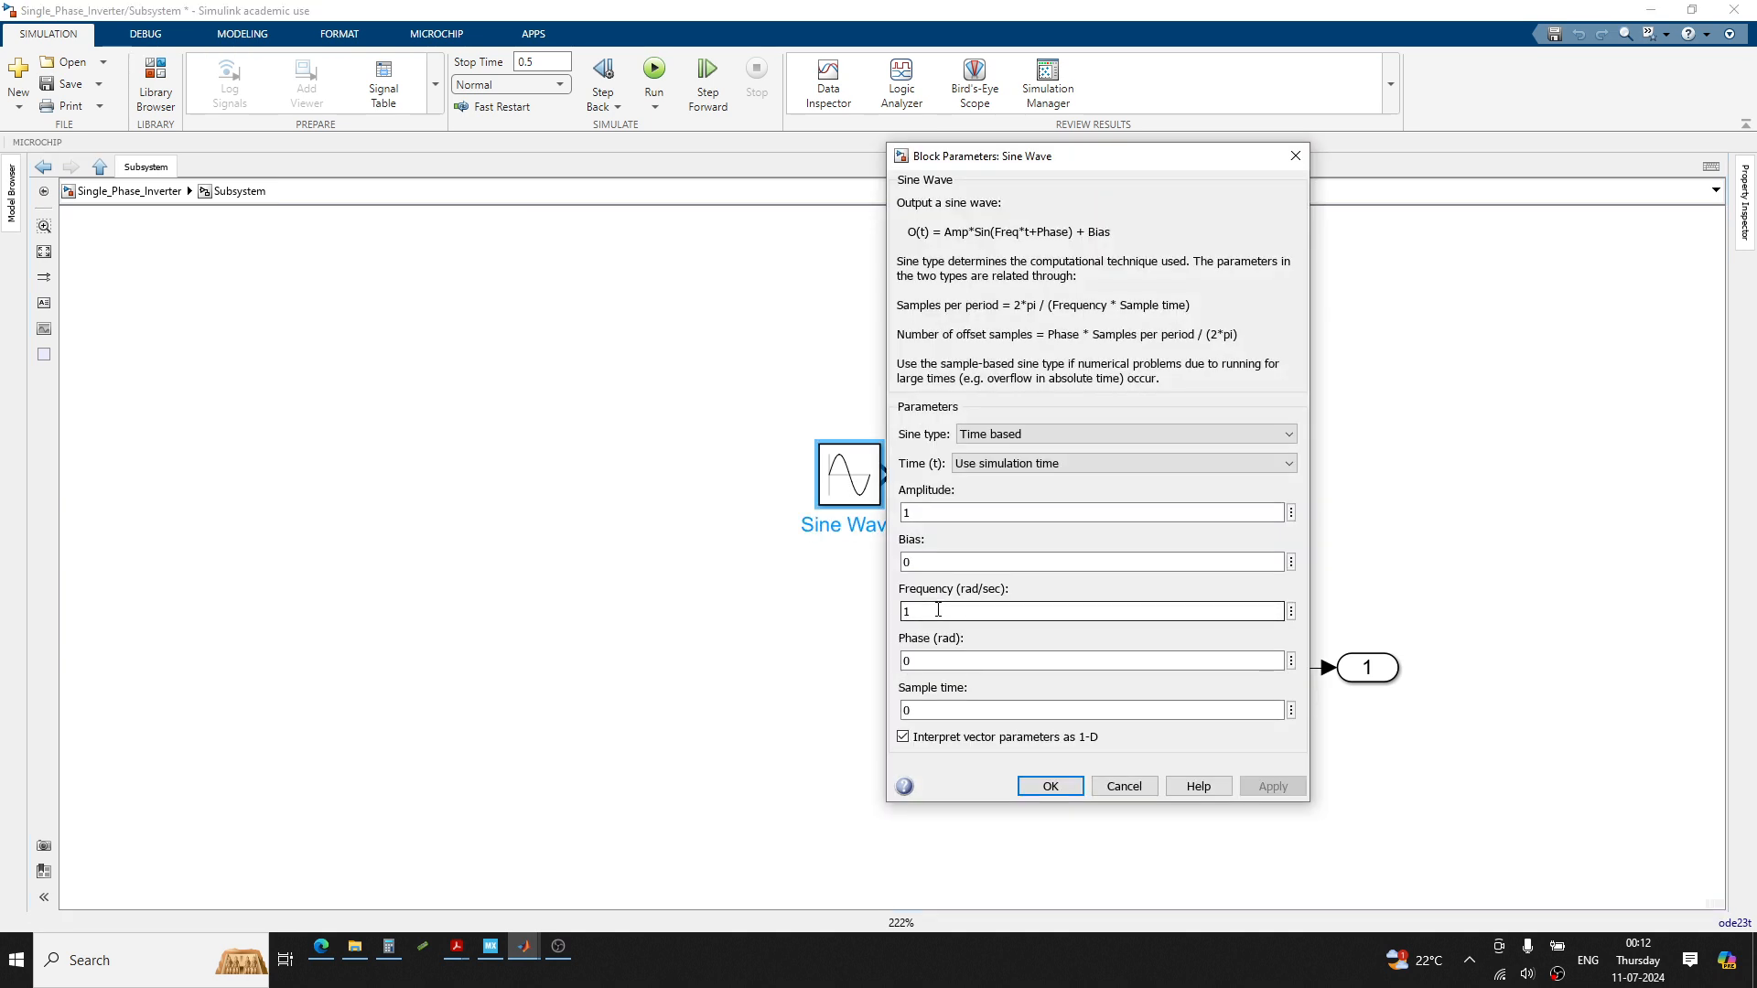
text(2*)
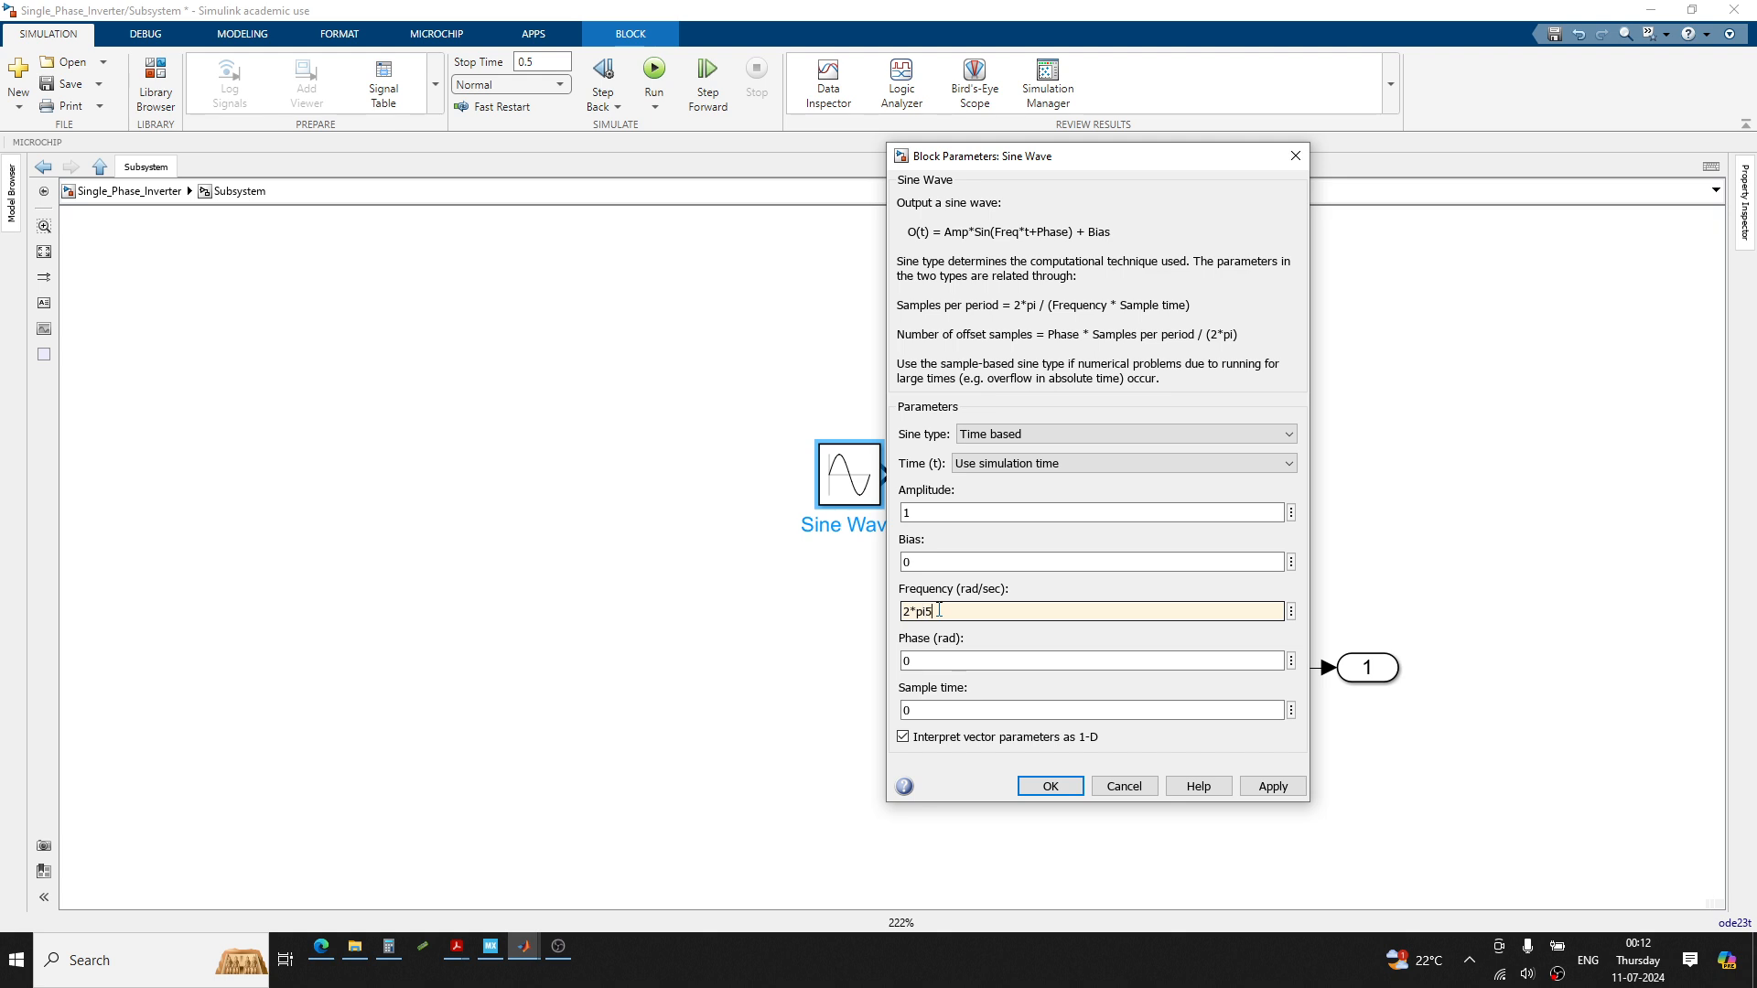
text(pi*50)
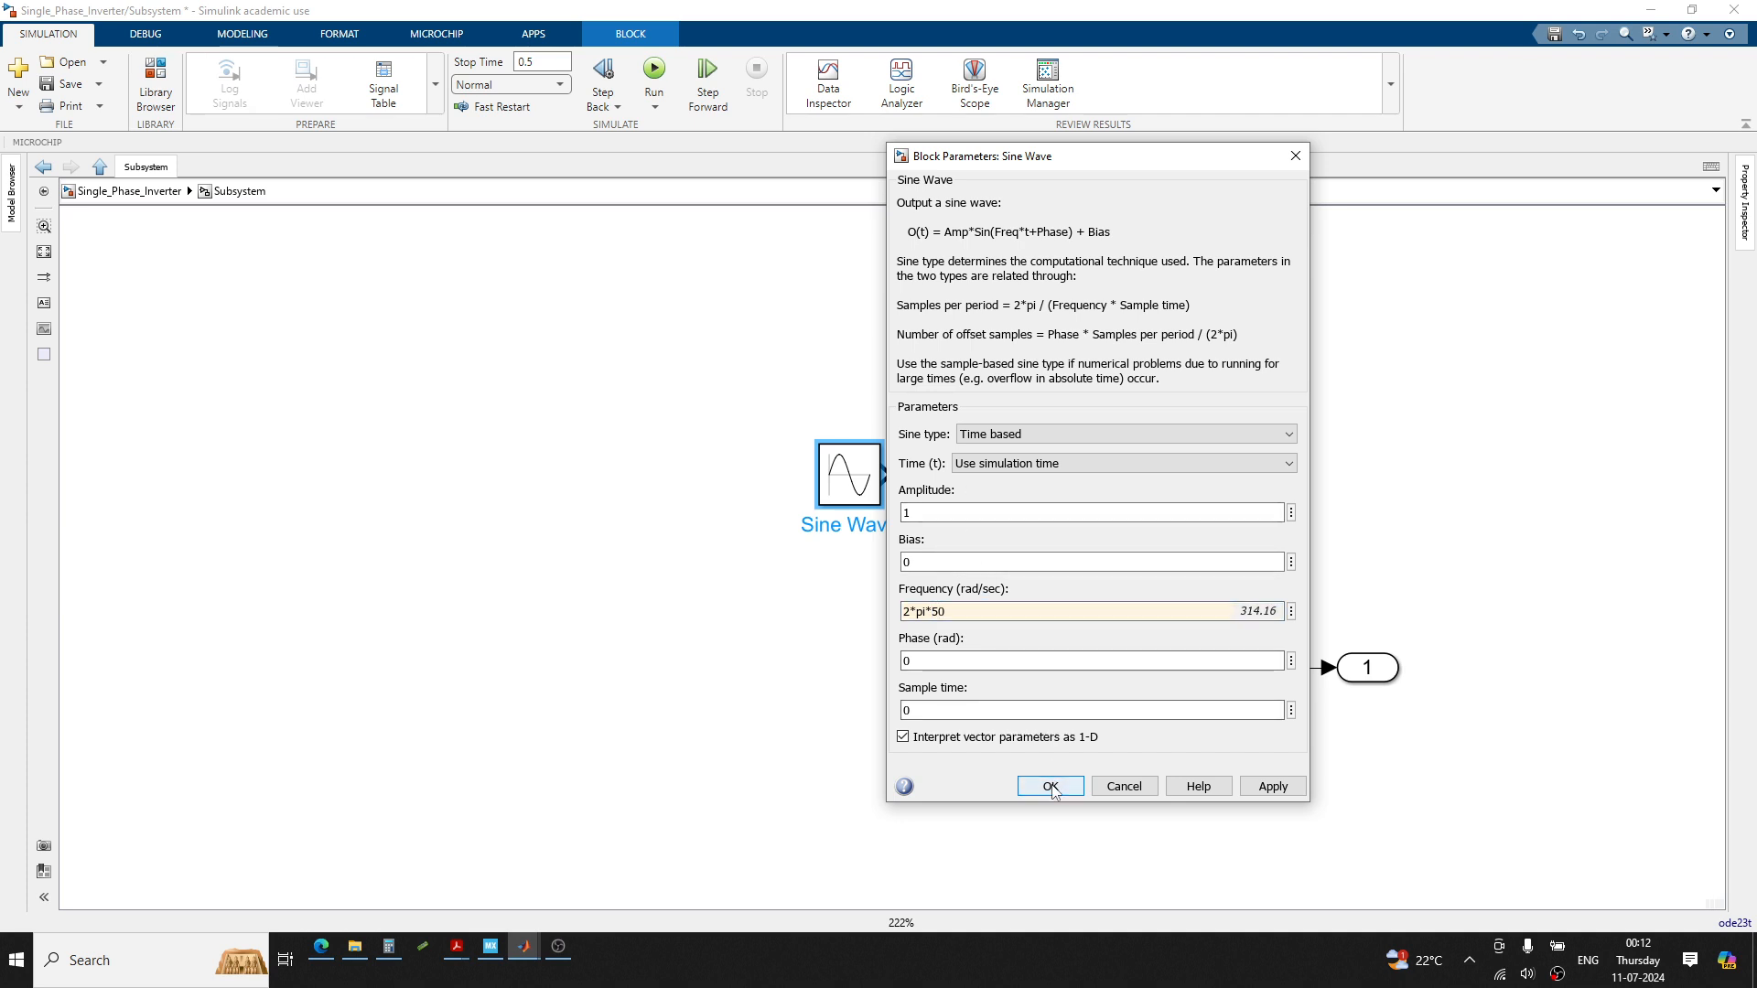
click(1050, 786)
click(930, 702)
Copy the Discrete PI Controller block from the untitled model and return to the inverter subsystem
click(524, 946)
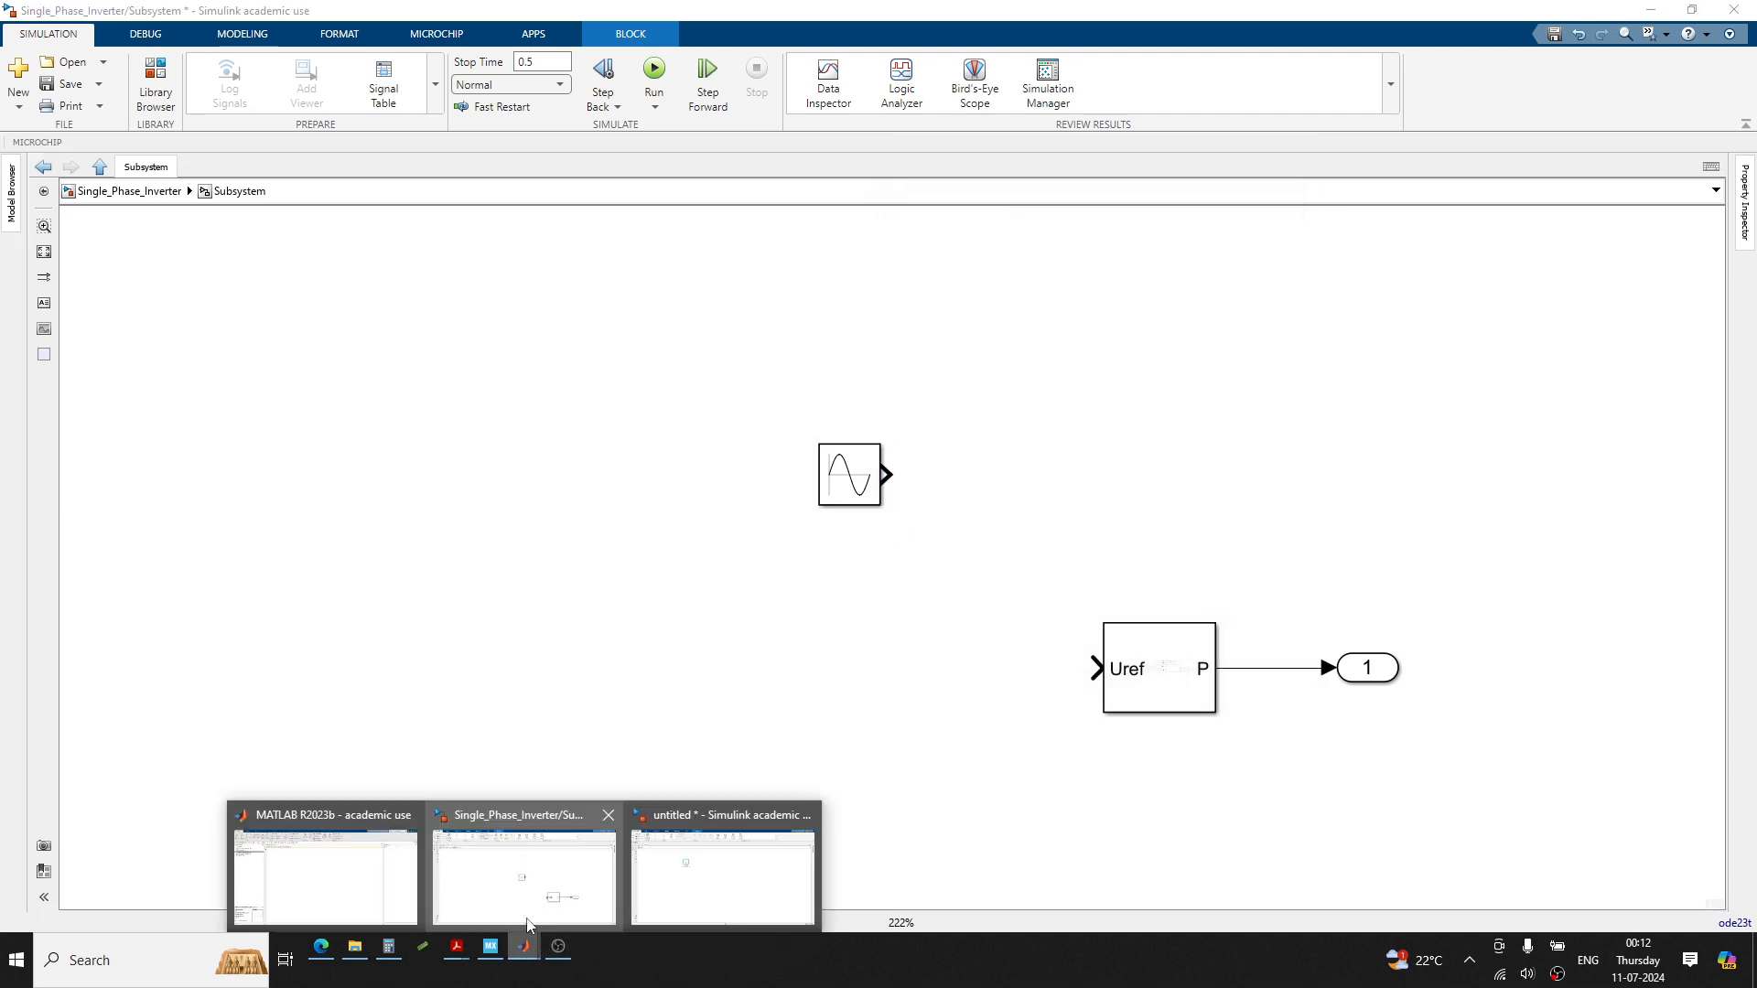
click(695, 888)
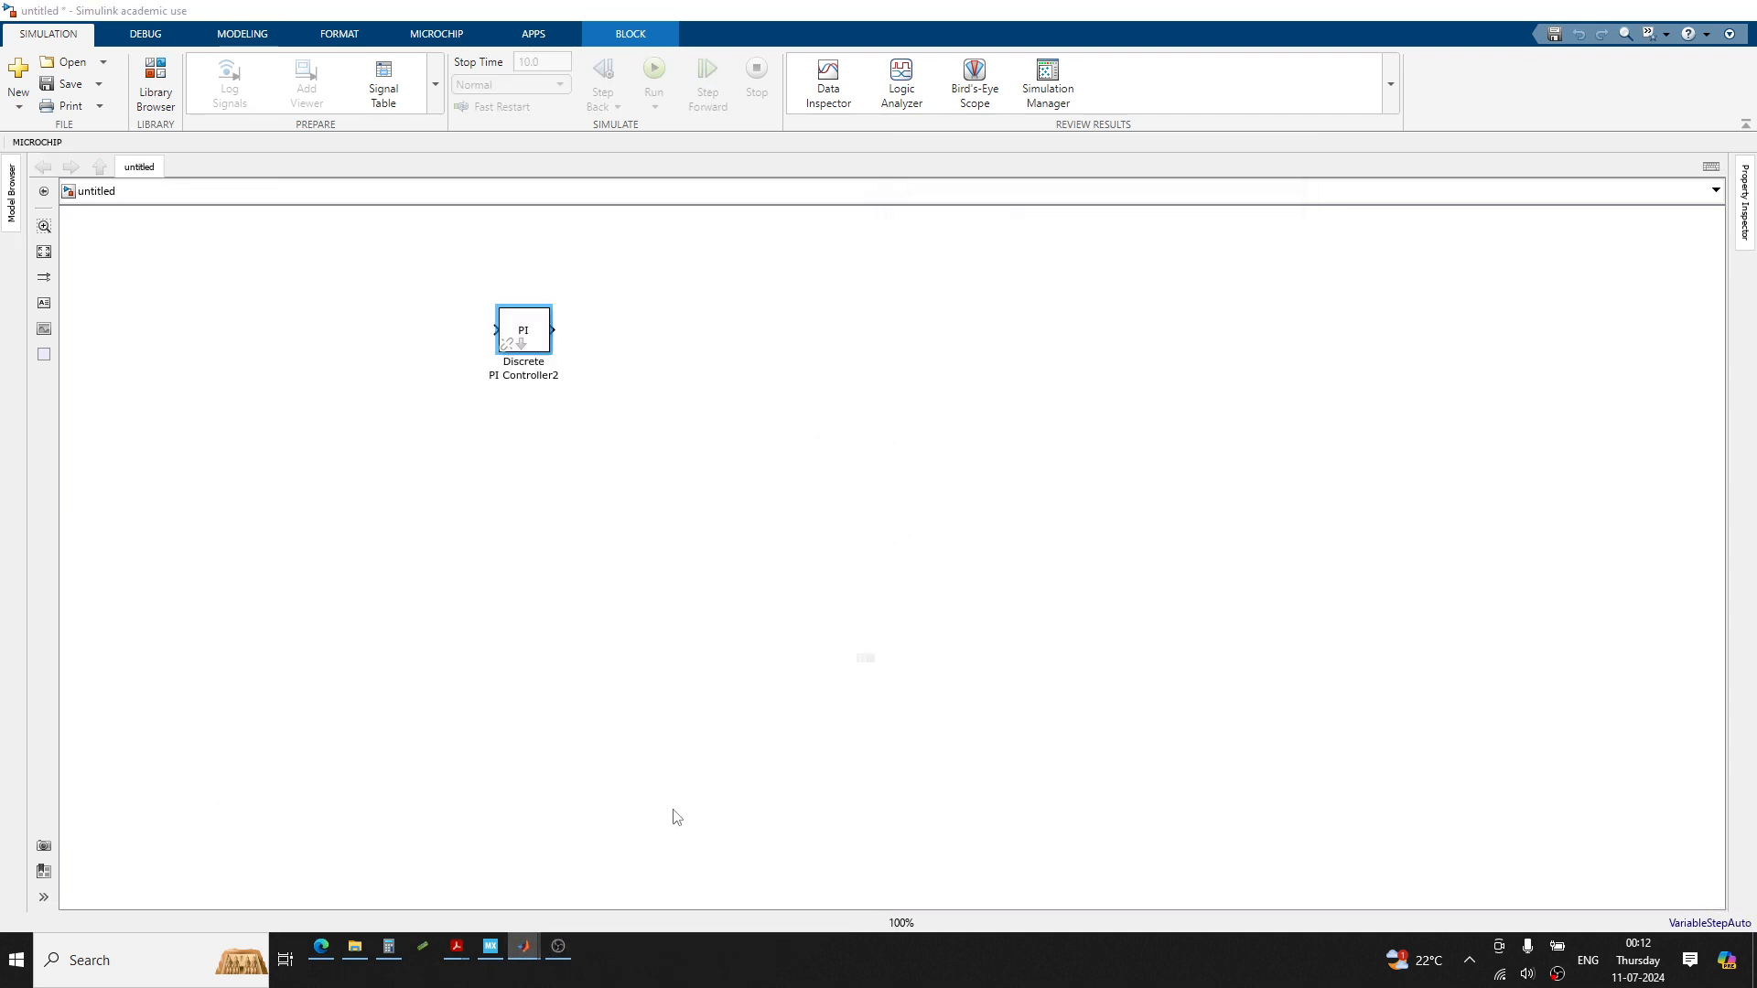
right_click(527, 325)
click(575, 106)
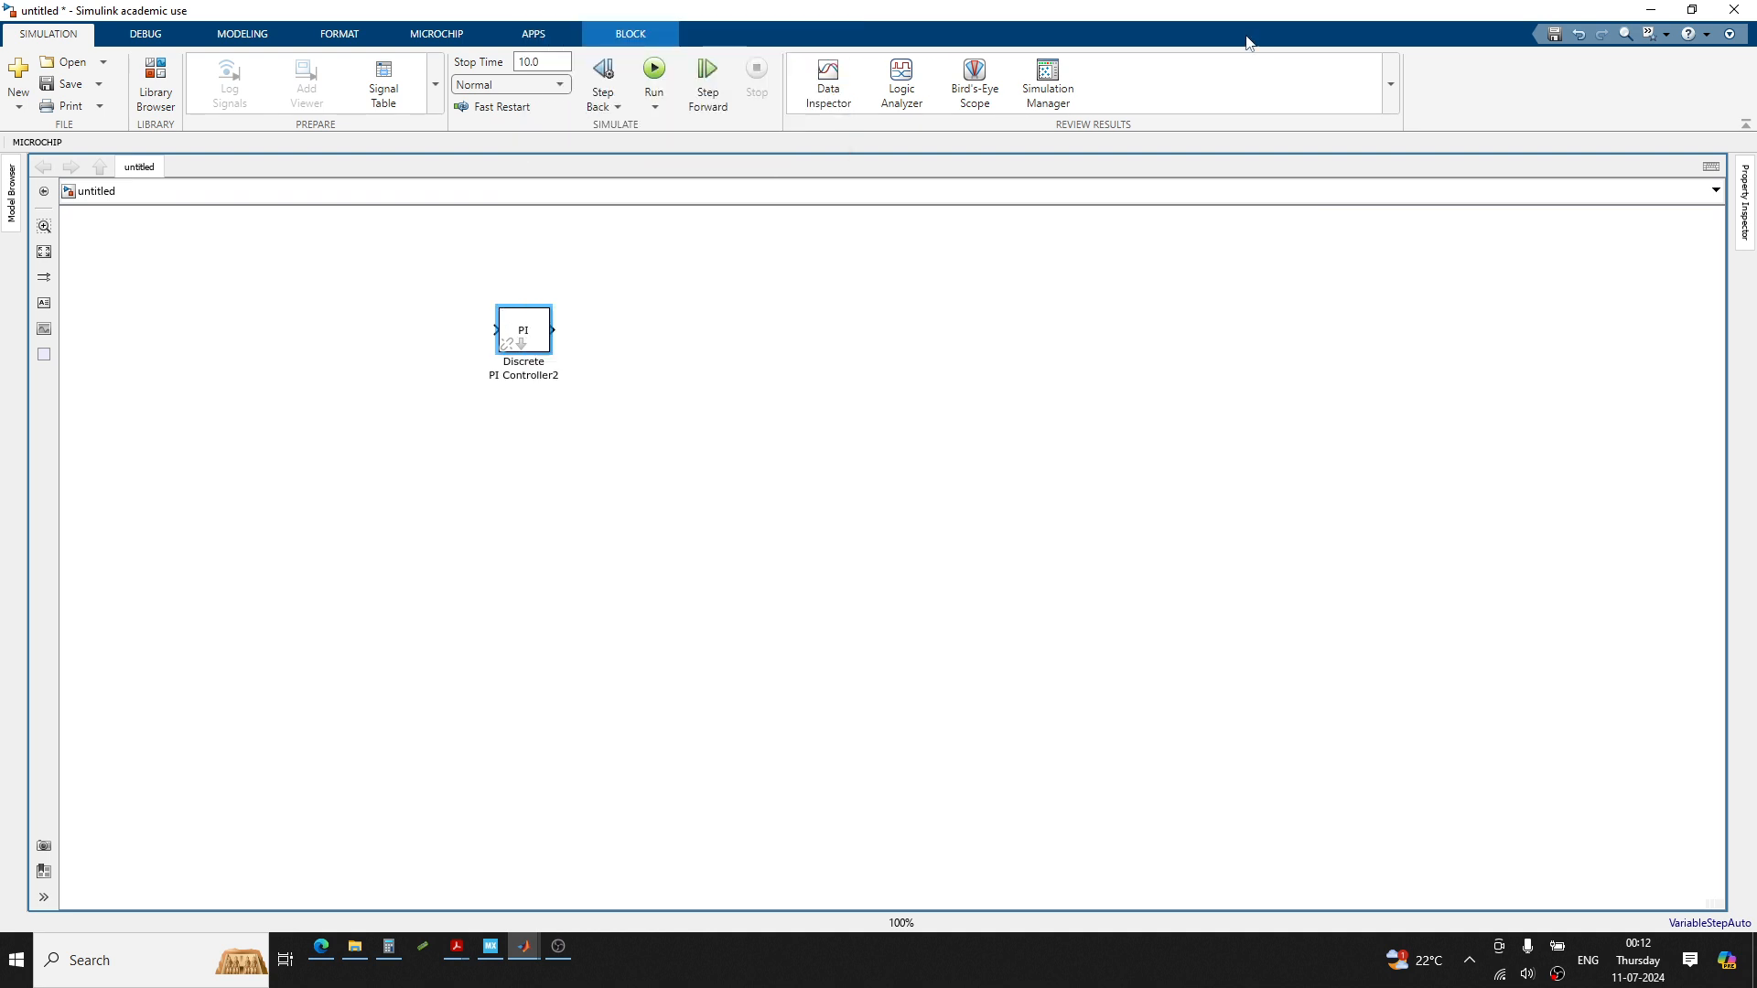
click(1650, 9)
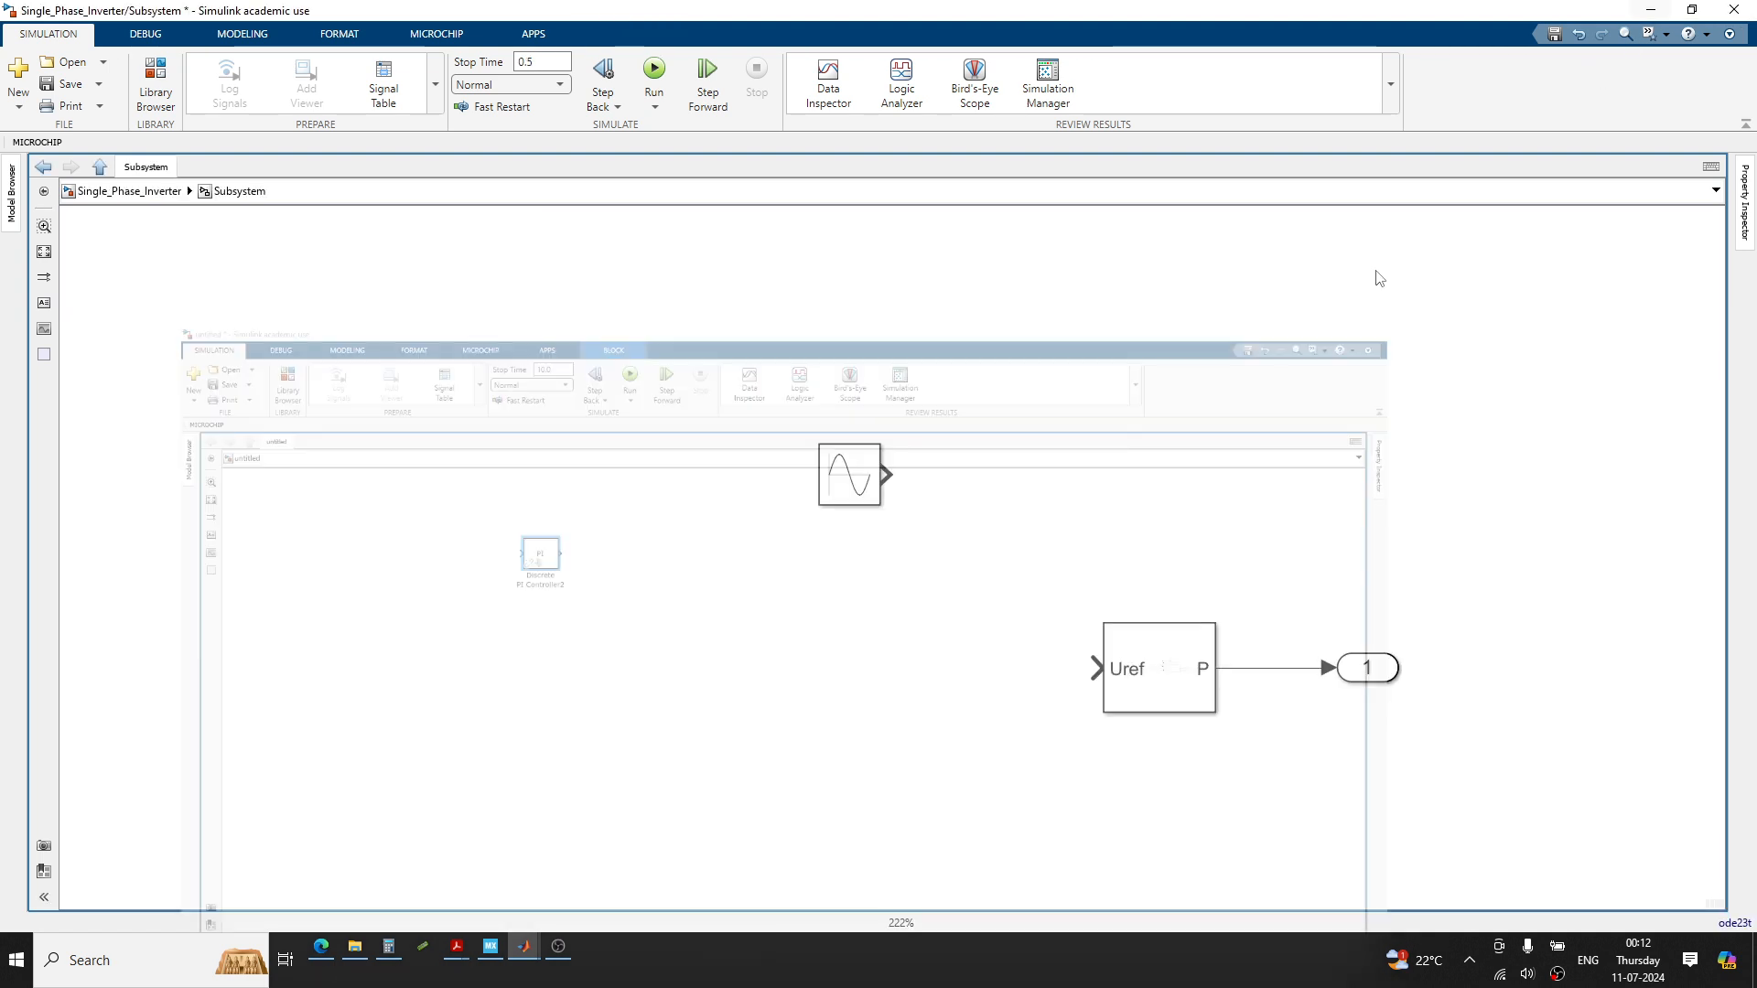
Paste the Discrete PI Controller into the subsystem and place it below the Sine Wave block
right_click(886, 651)
click(924, 457)
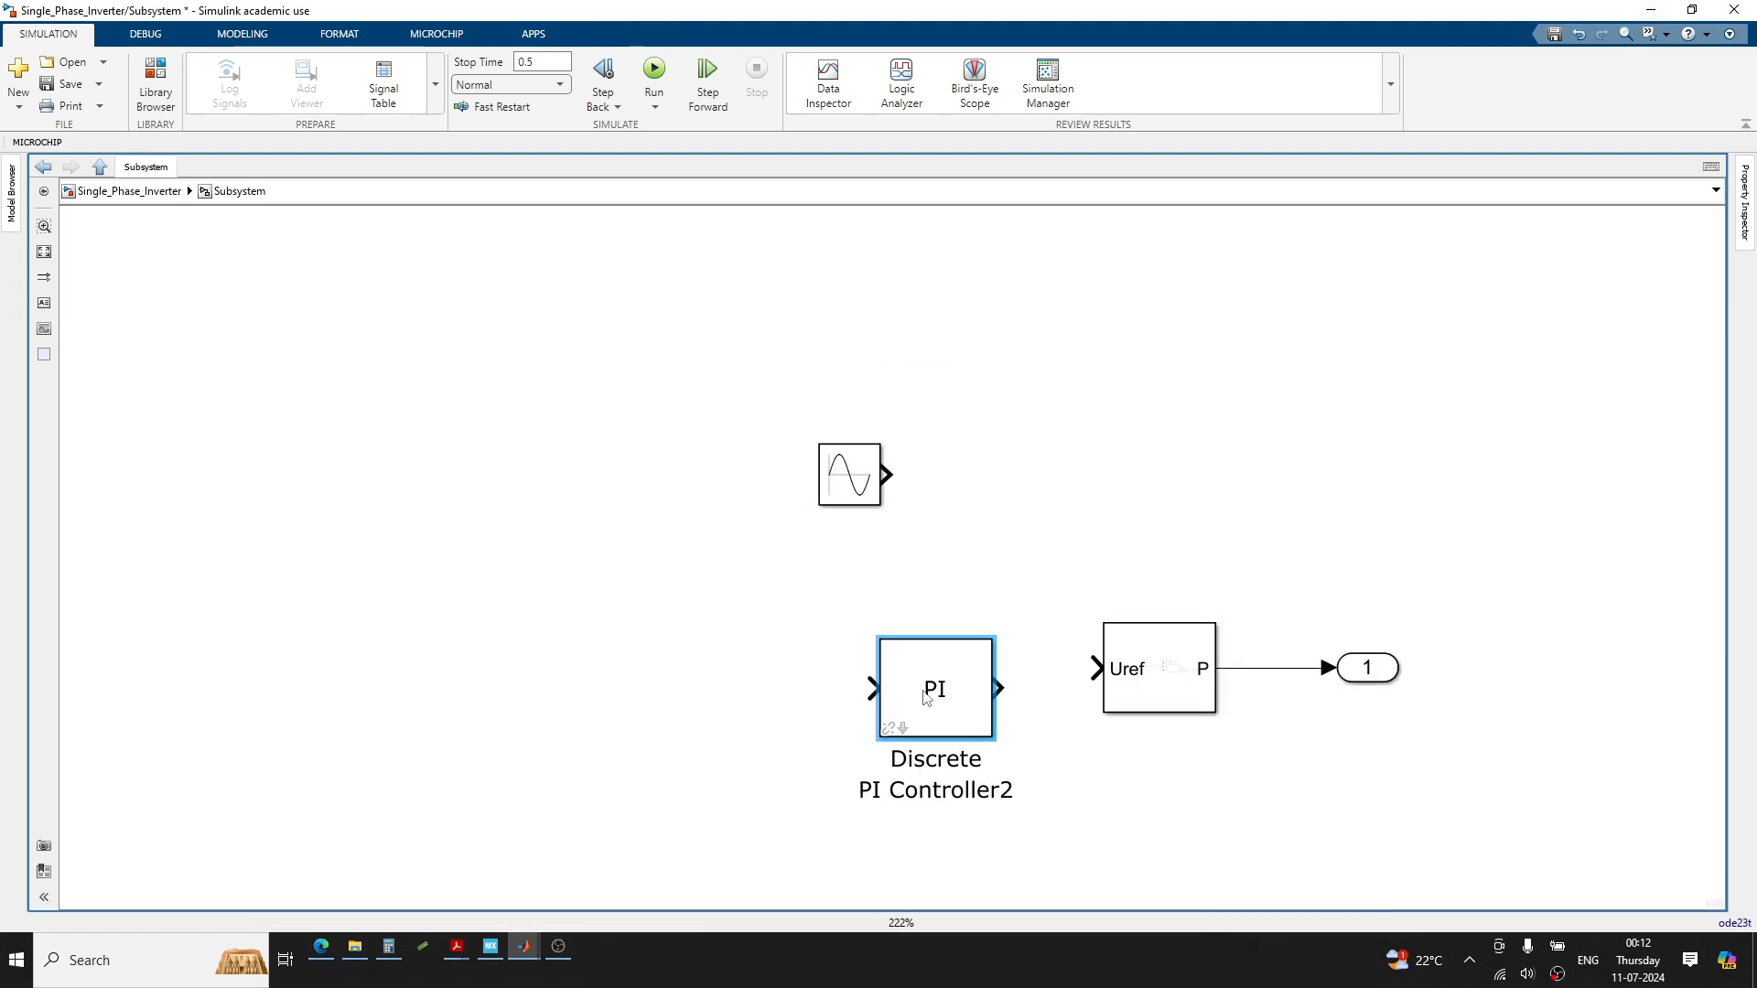
drag(926, 698, 793, 744)
drag(902, 702, 848, 746)
click(835, 631)
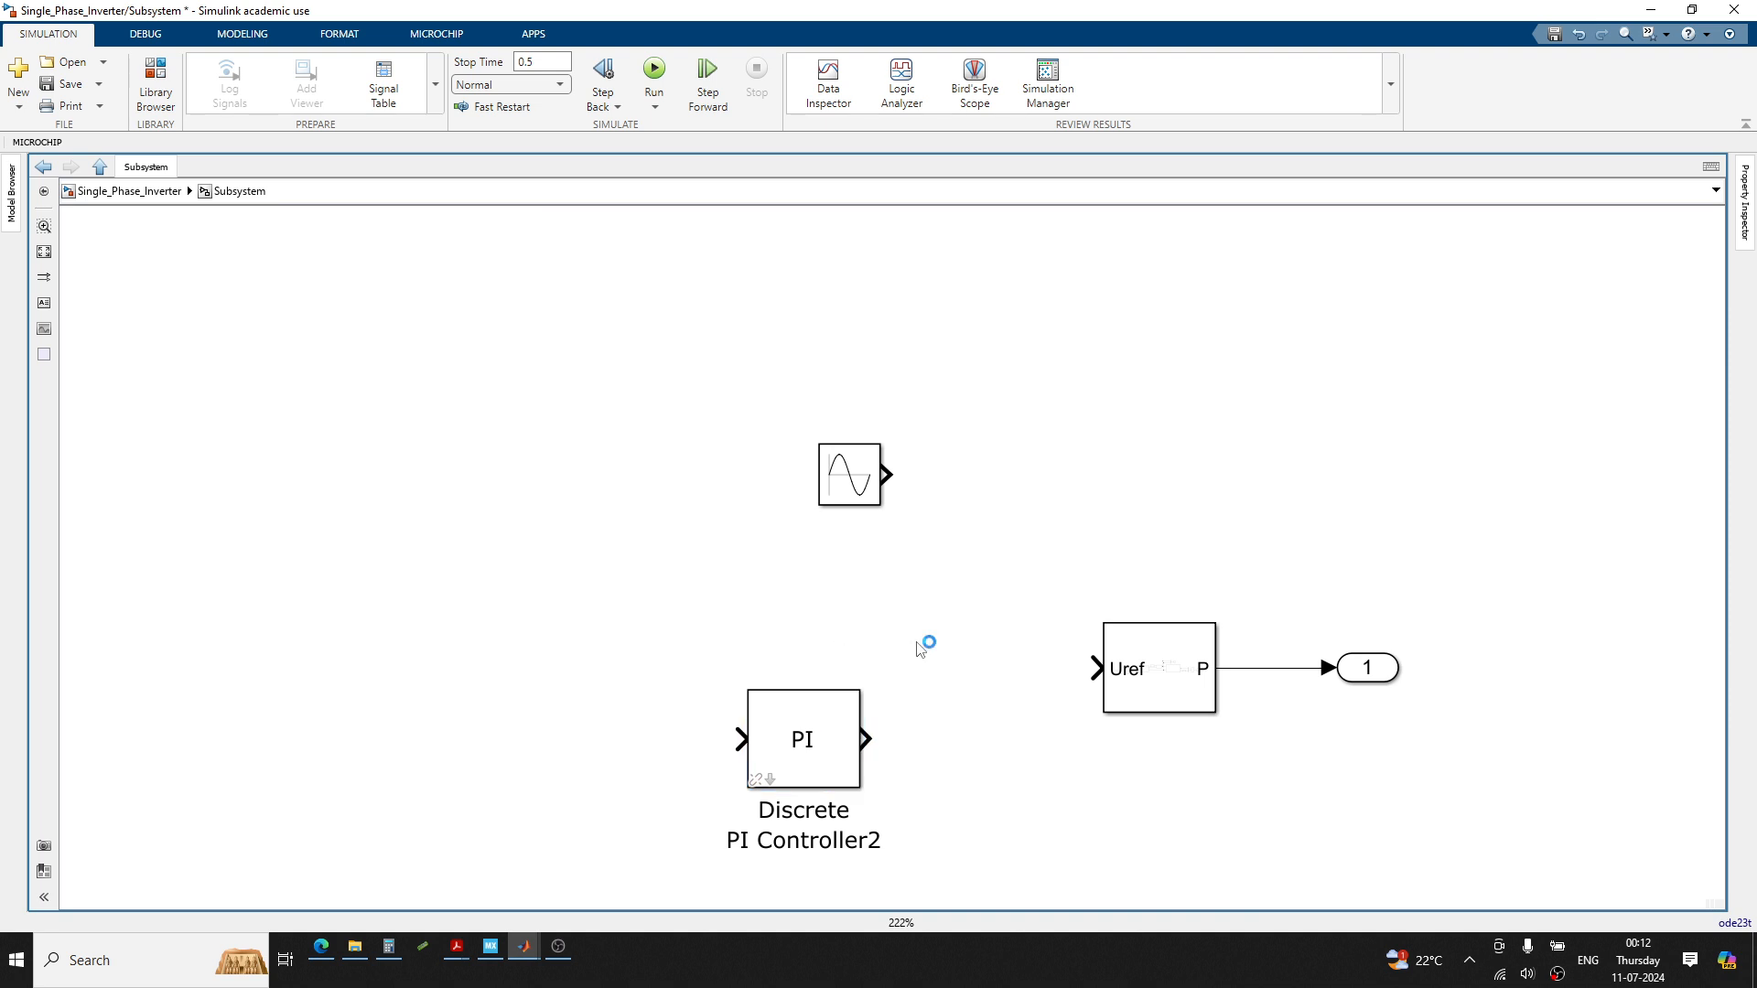
Add a Product block and place it just before the PWM Generator's Uref input
double_click(920, 648)
text(pi)
text(o)
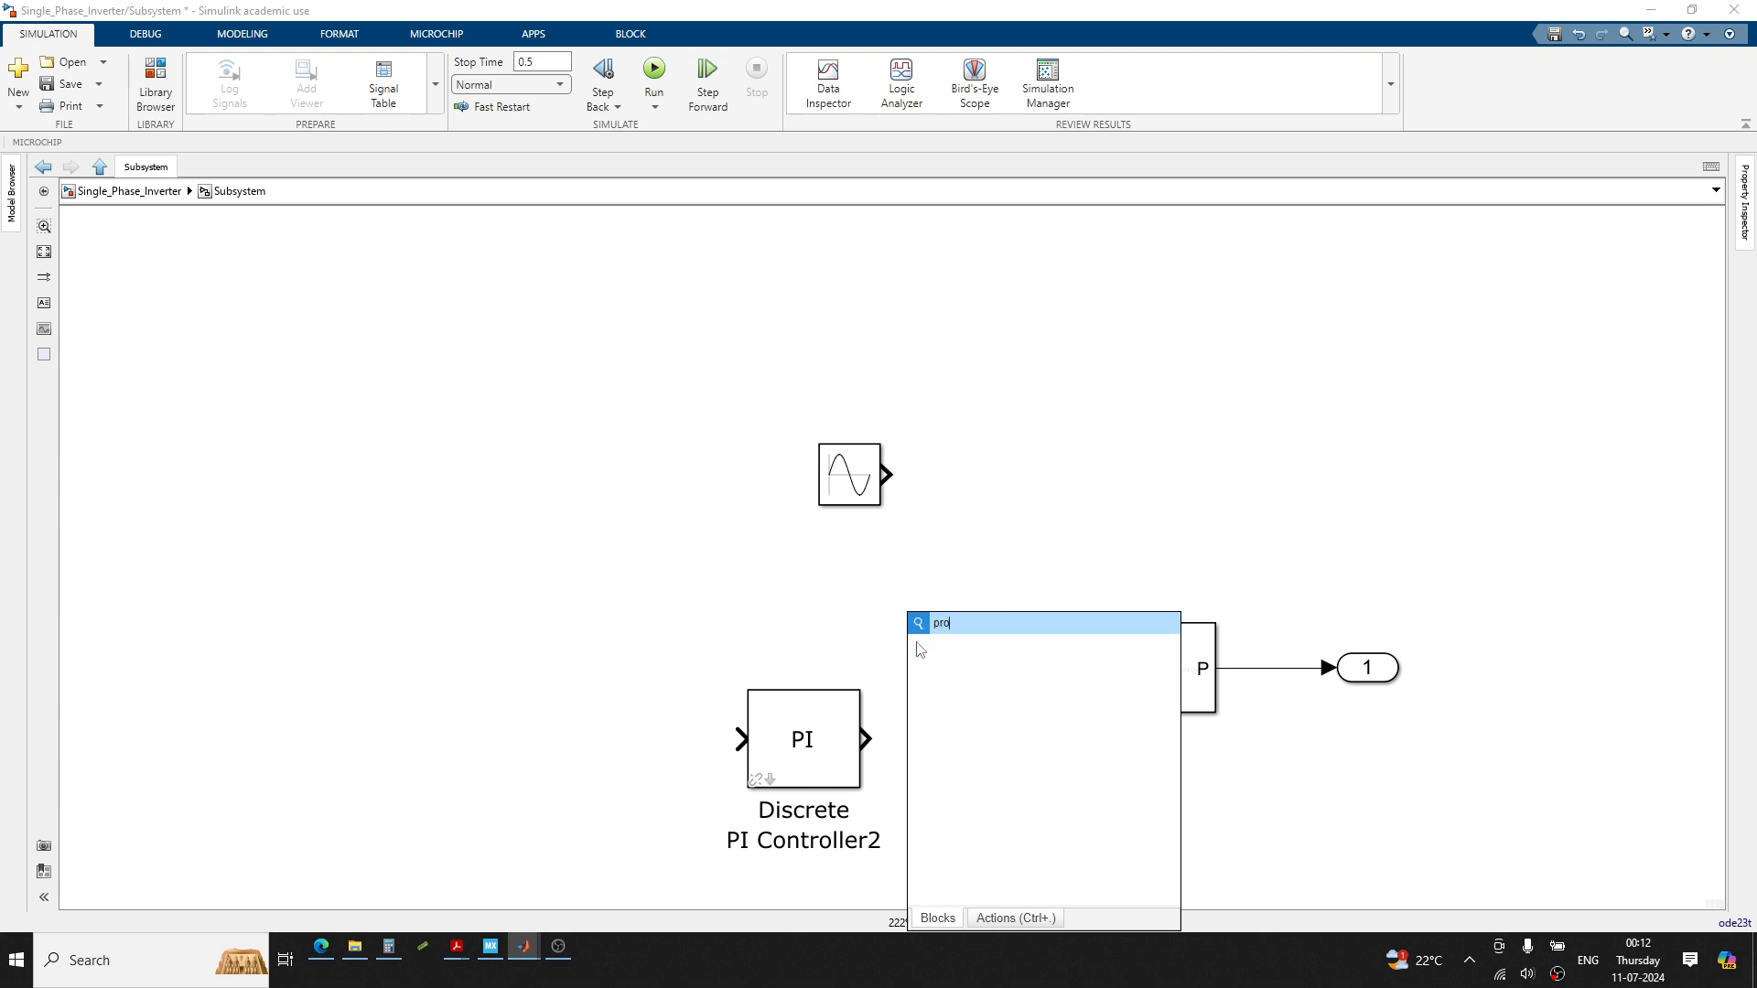
text(c)
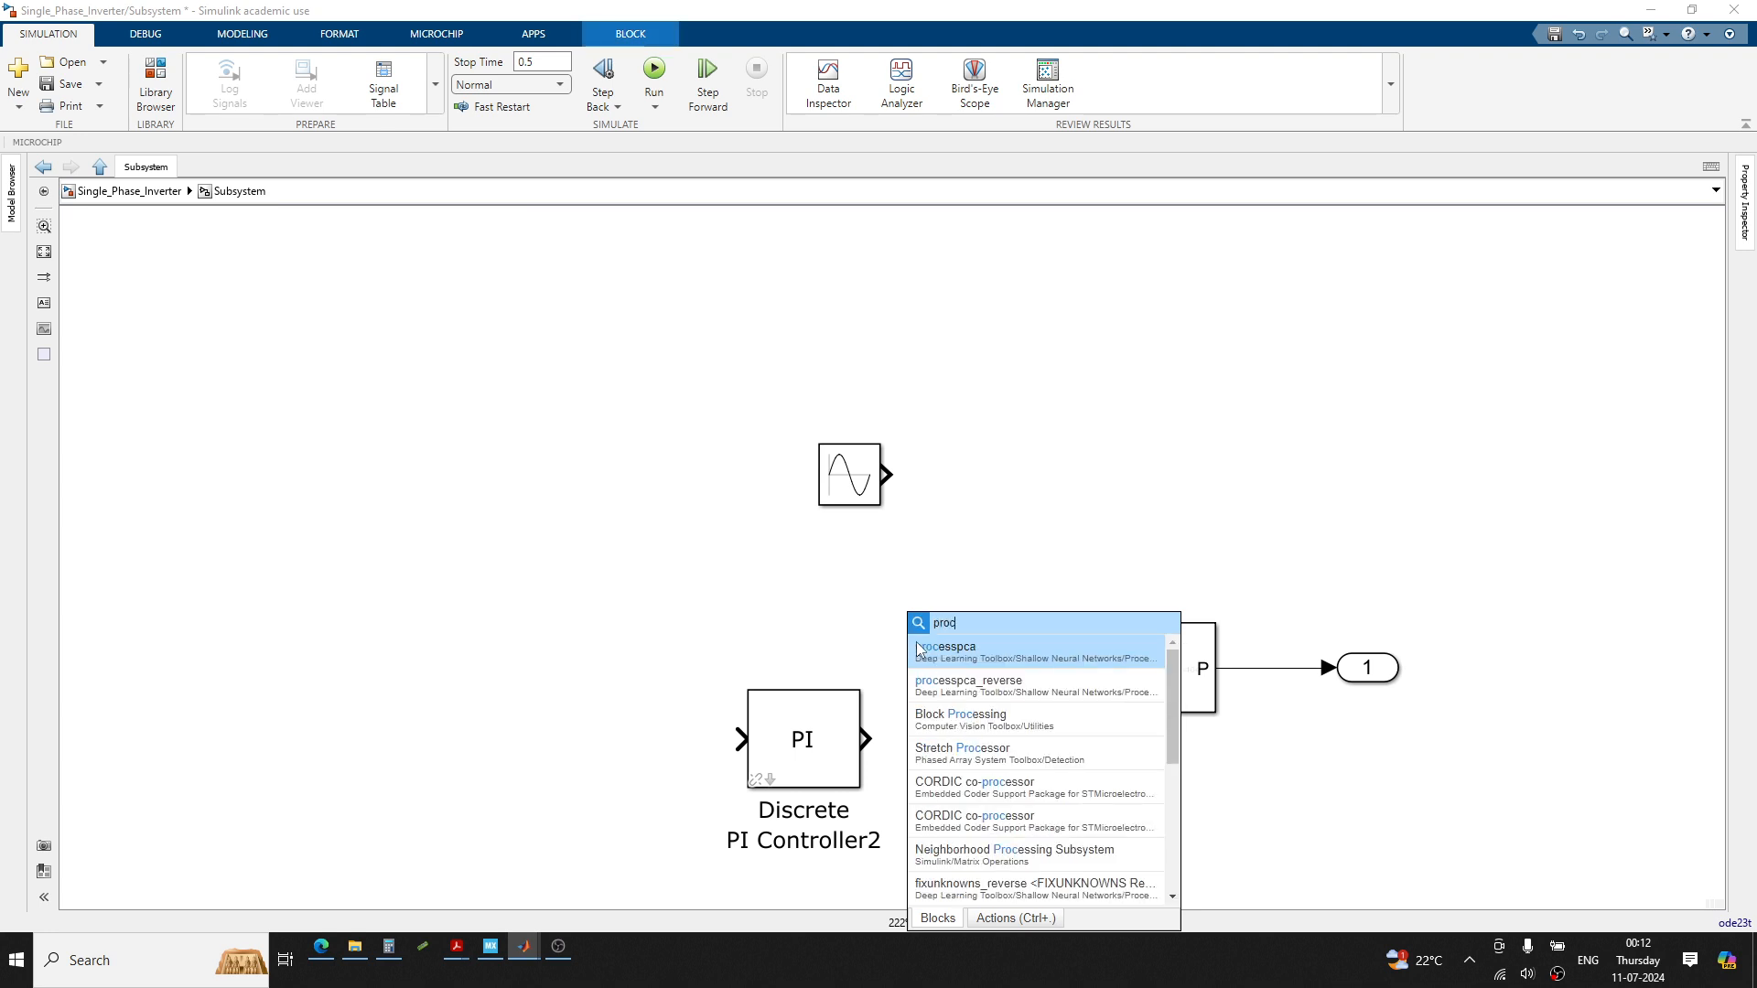
key(BackSpace)
text(d)
click(920, 648)
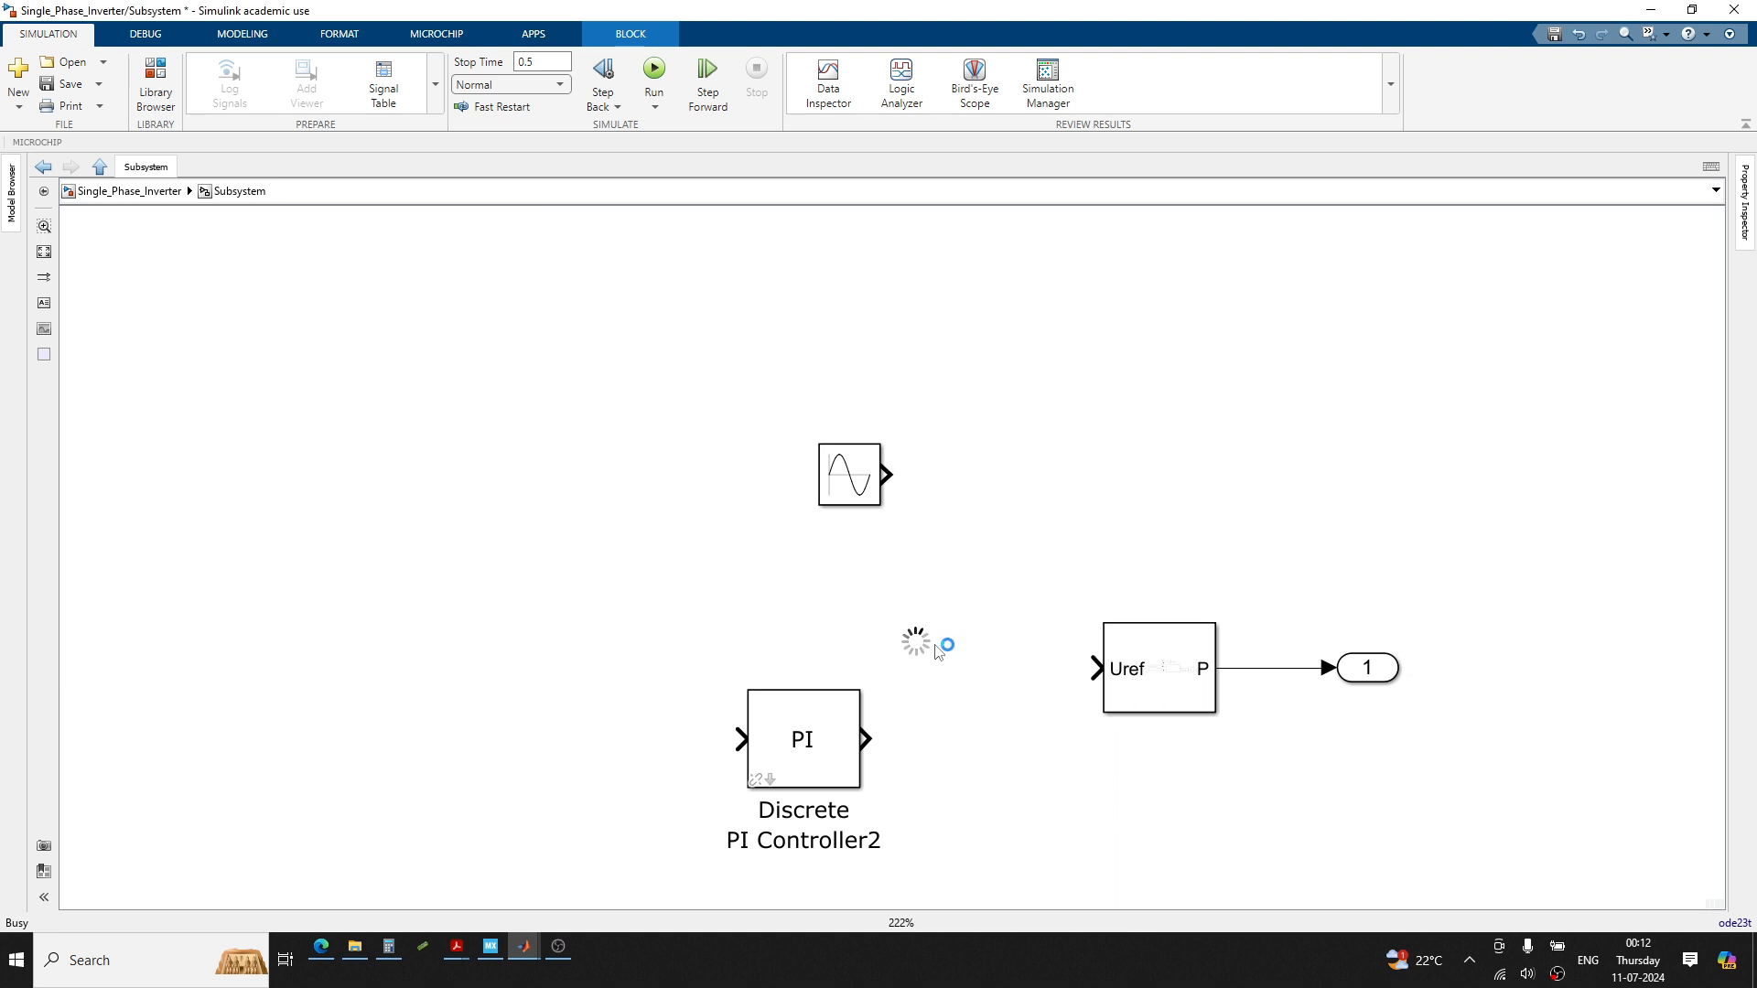
drag(923, 650, 1021, 675)
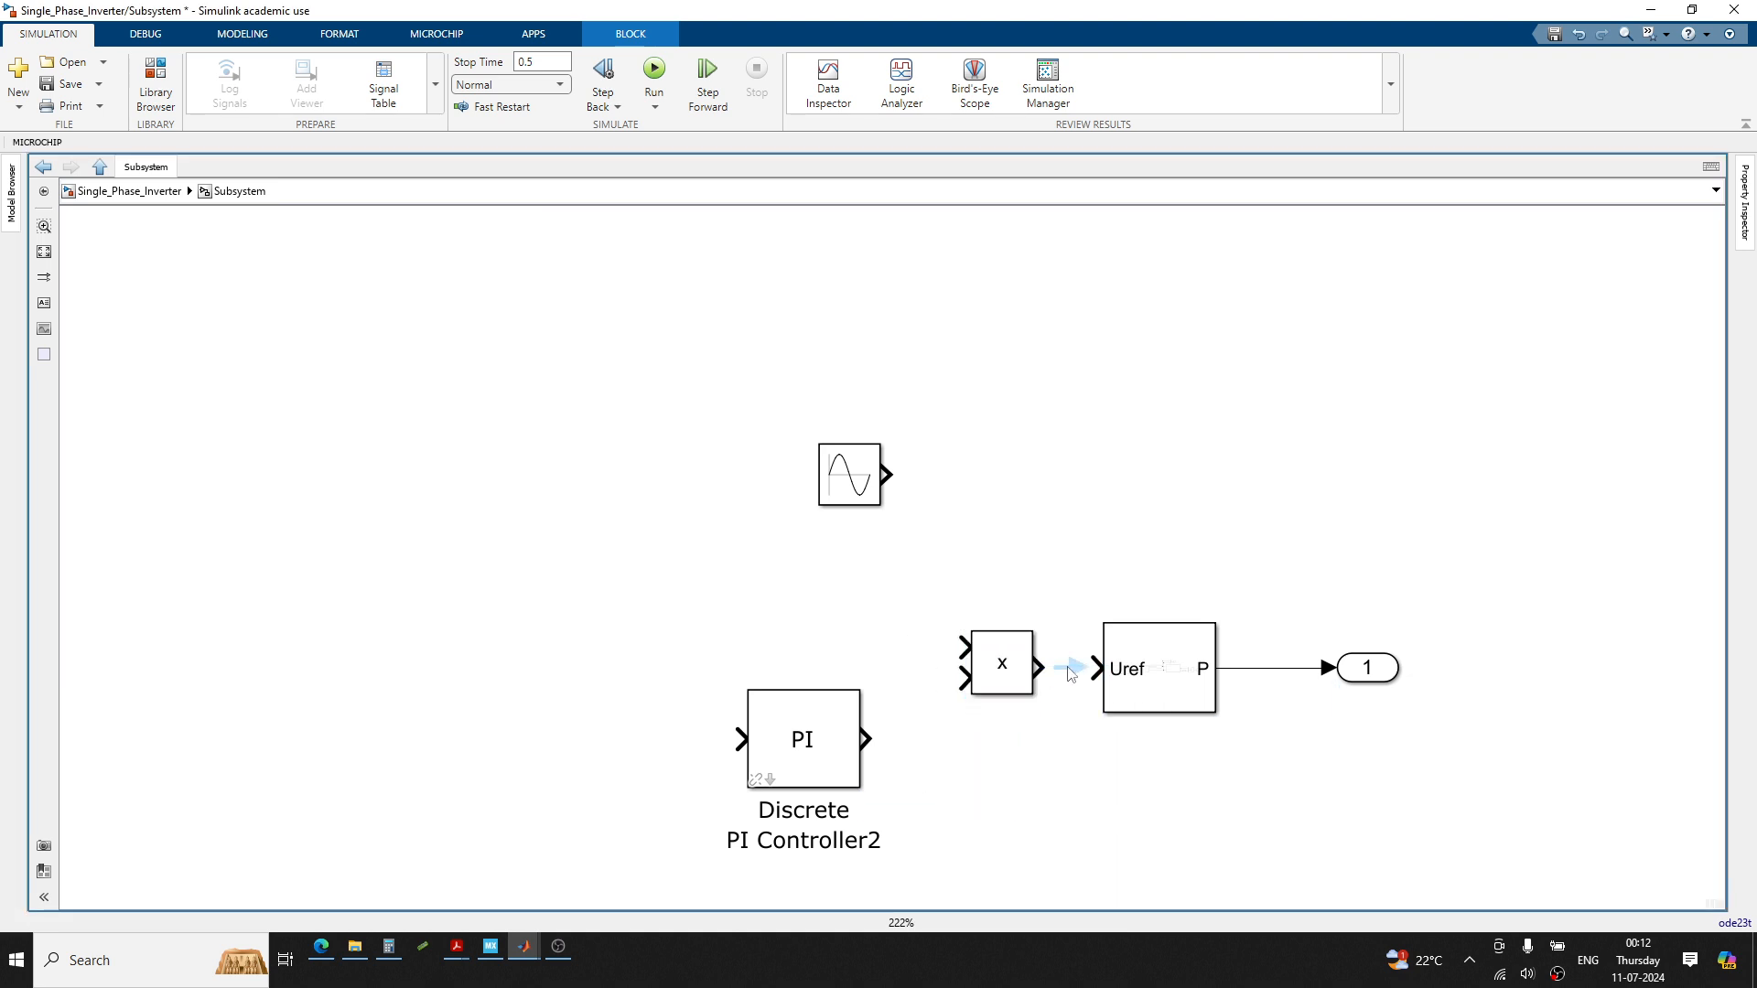
Wire the Sine Wave and PI controller outputs into the Product block, and the Product output to the PWM Generator's Uref input
click(886, 474)
click(970, 643)
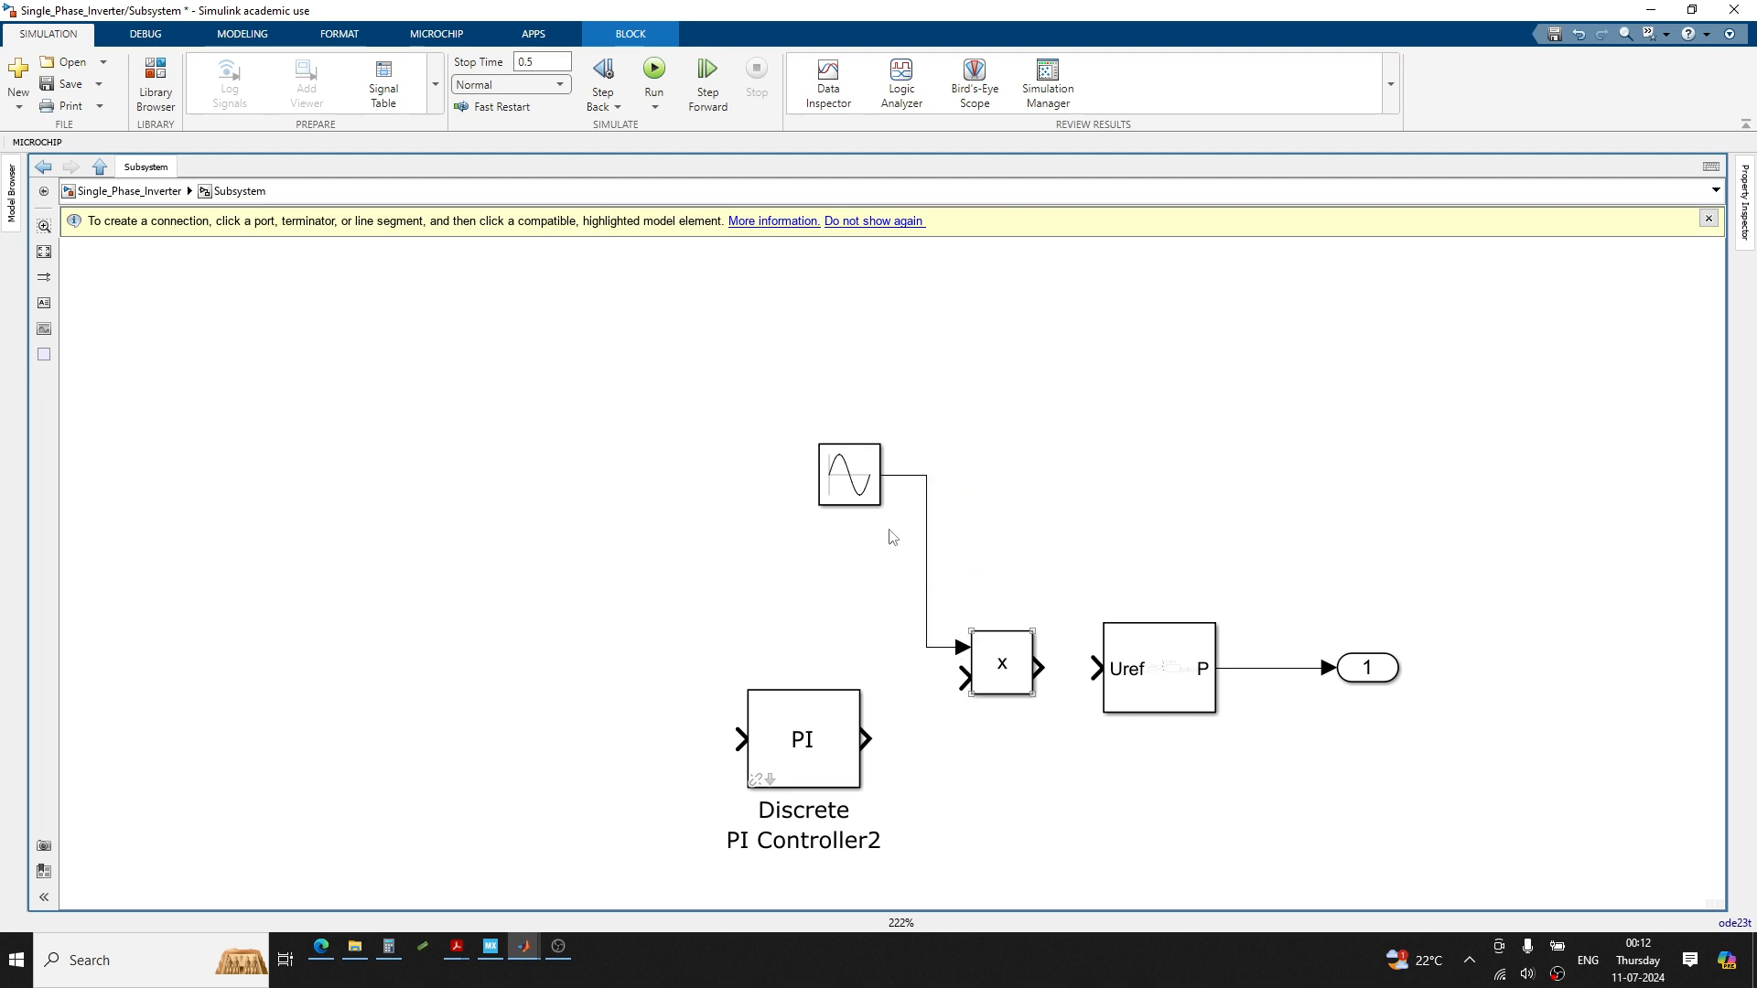
drag(849, 474, 808, 474)
click(1023, 453)
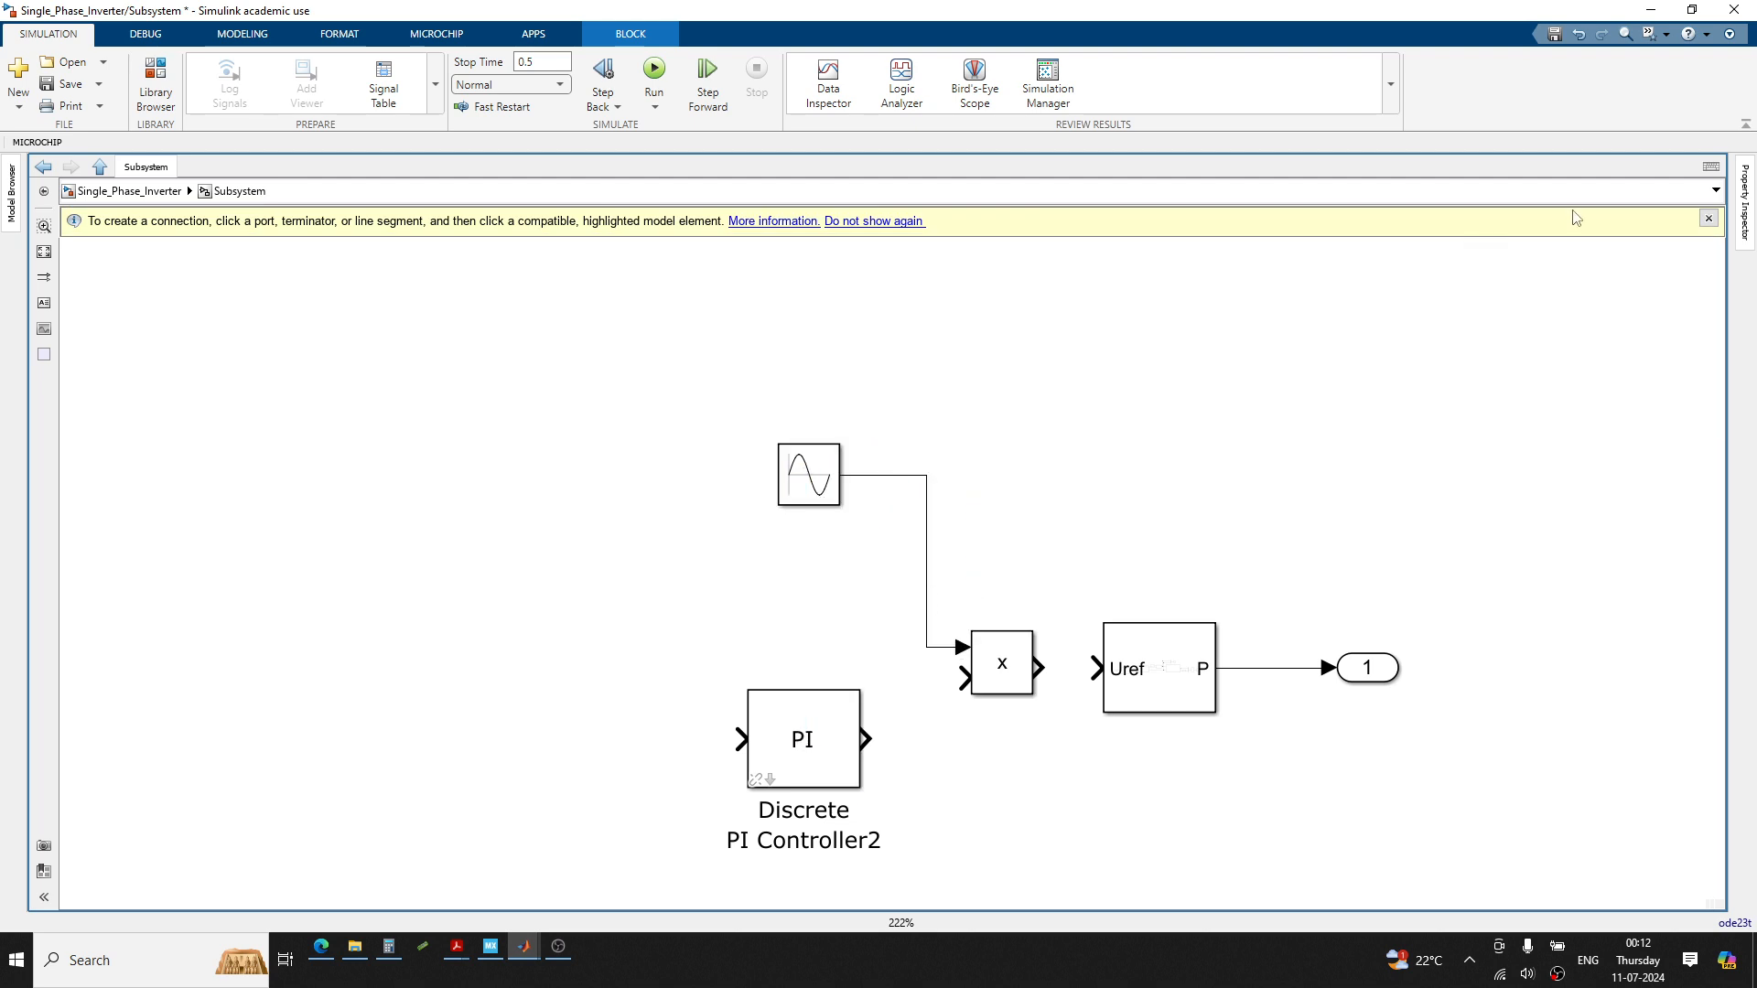
click(1709, 218)
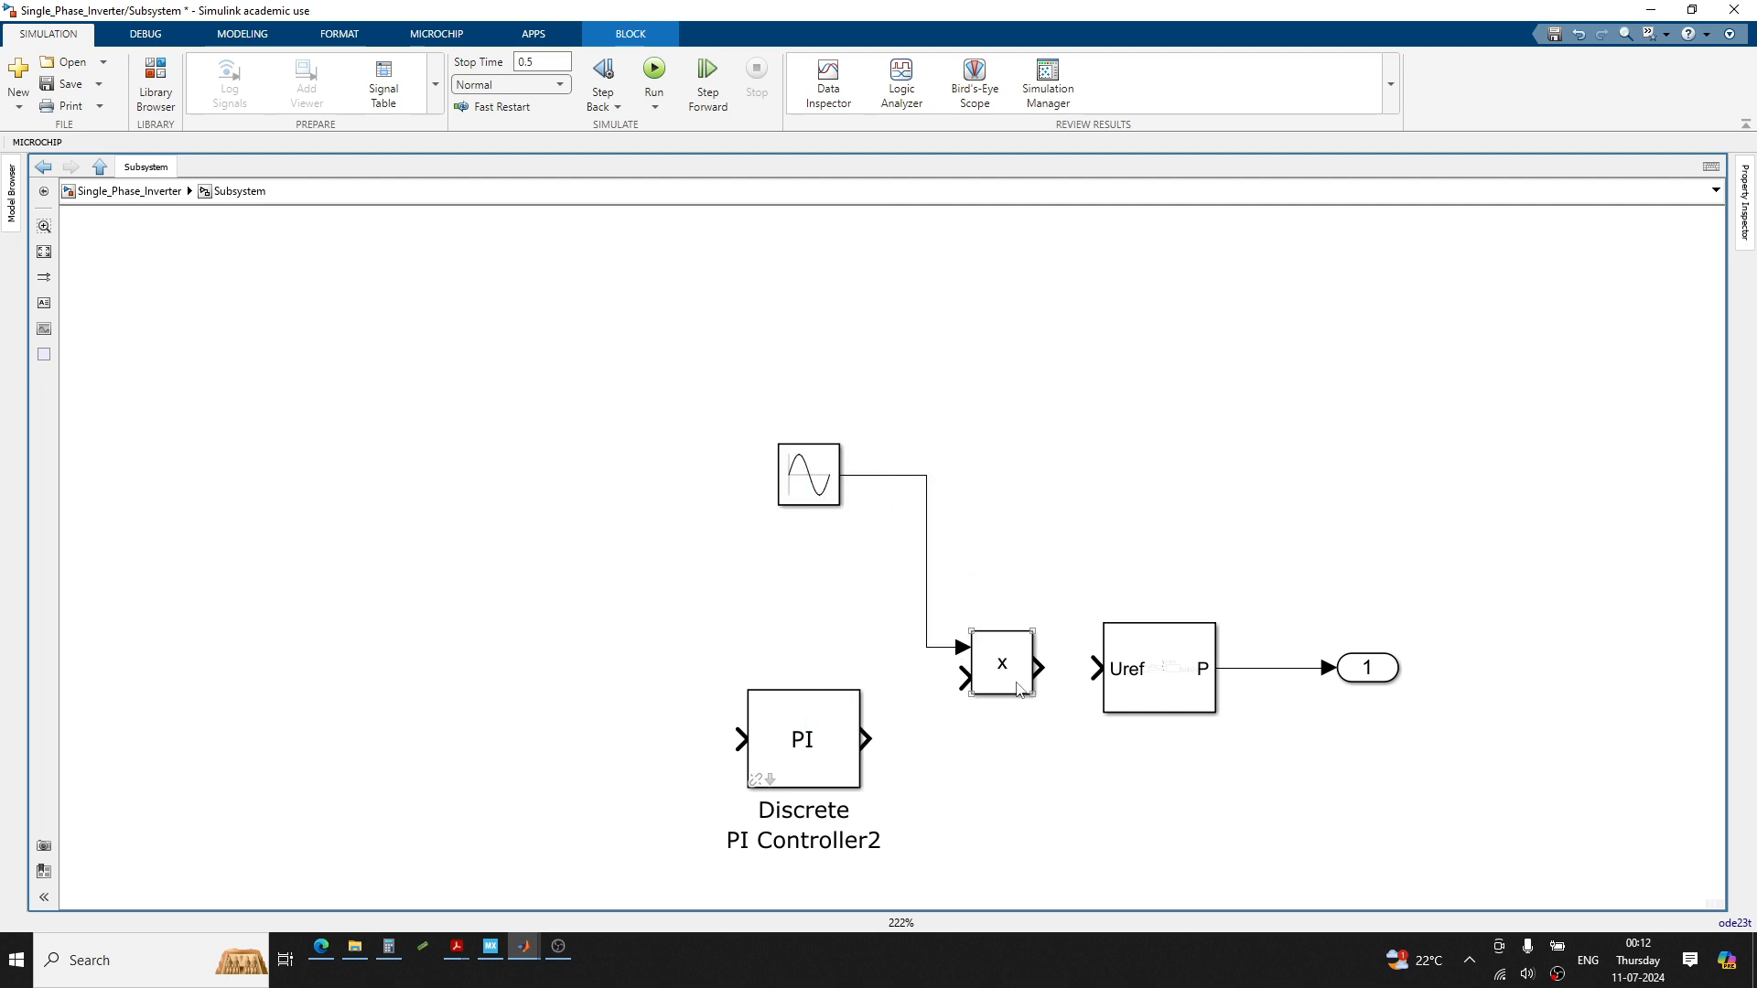
drag(1041, 668, 1095, 668)
drag(867, 739, 966, 678)
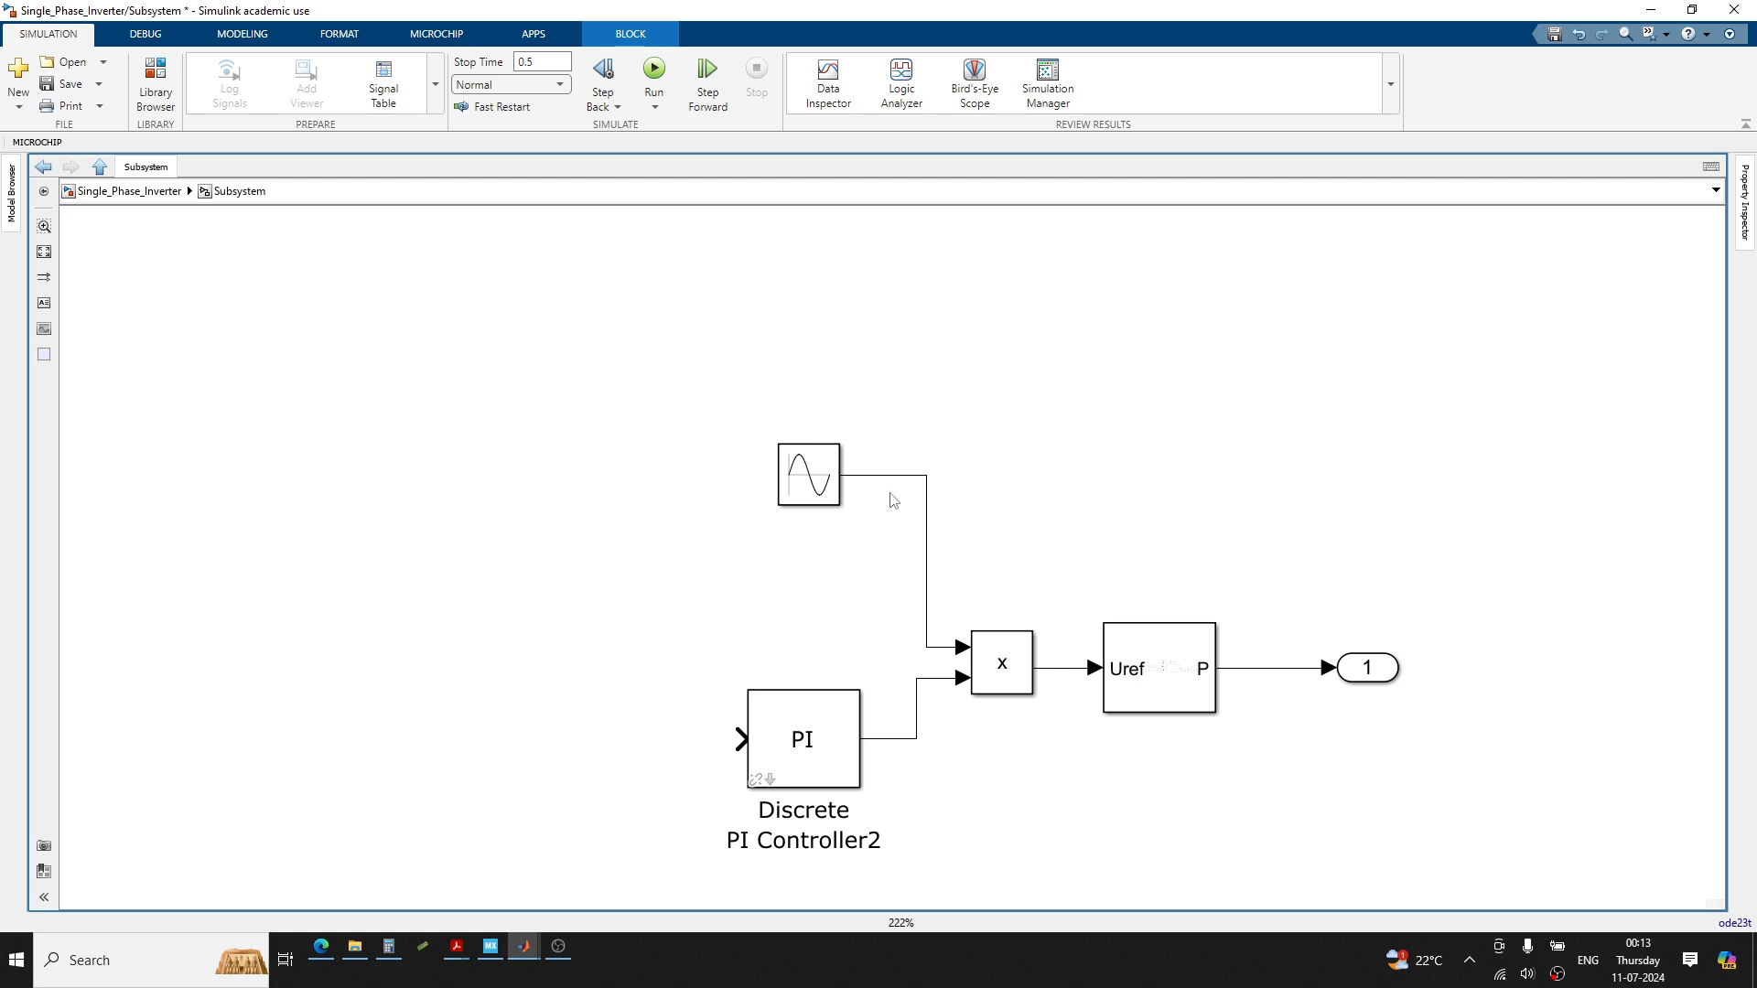
Set the Discrete PI Controller's proportional gain (Kp) and integral gain (Ki) both to 0.1
double_click(823, 721)
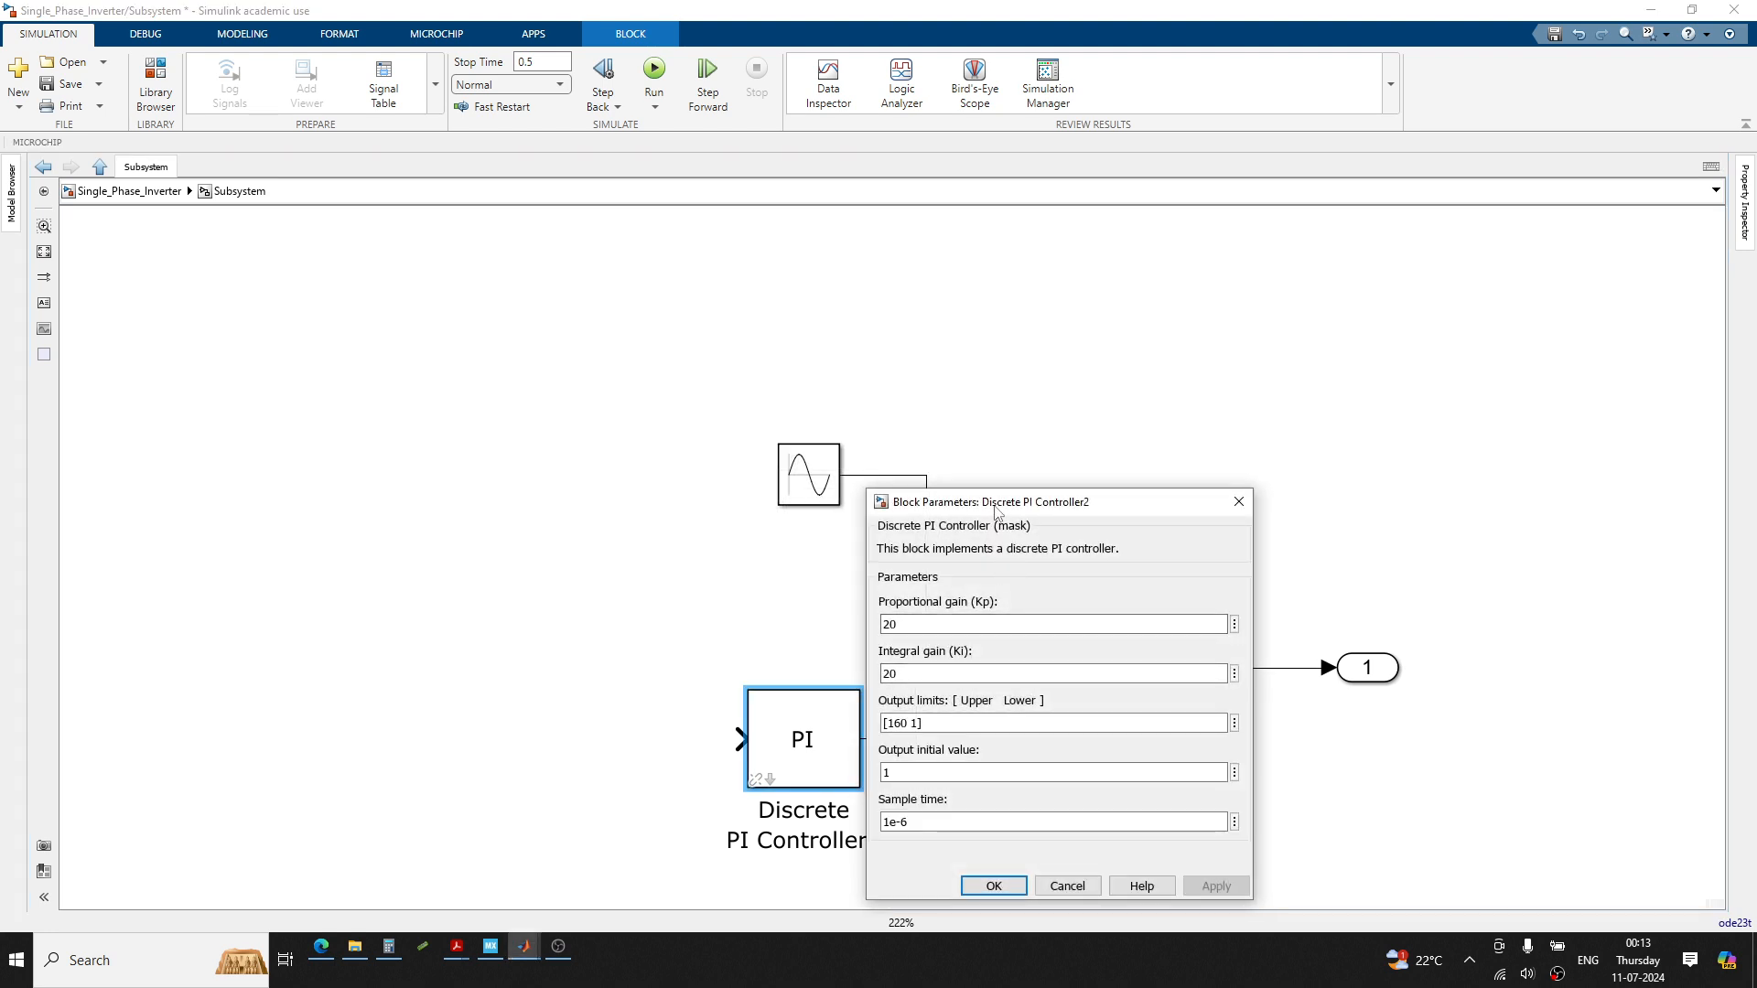
double_click(853, 505)
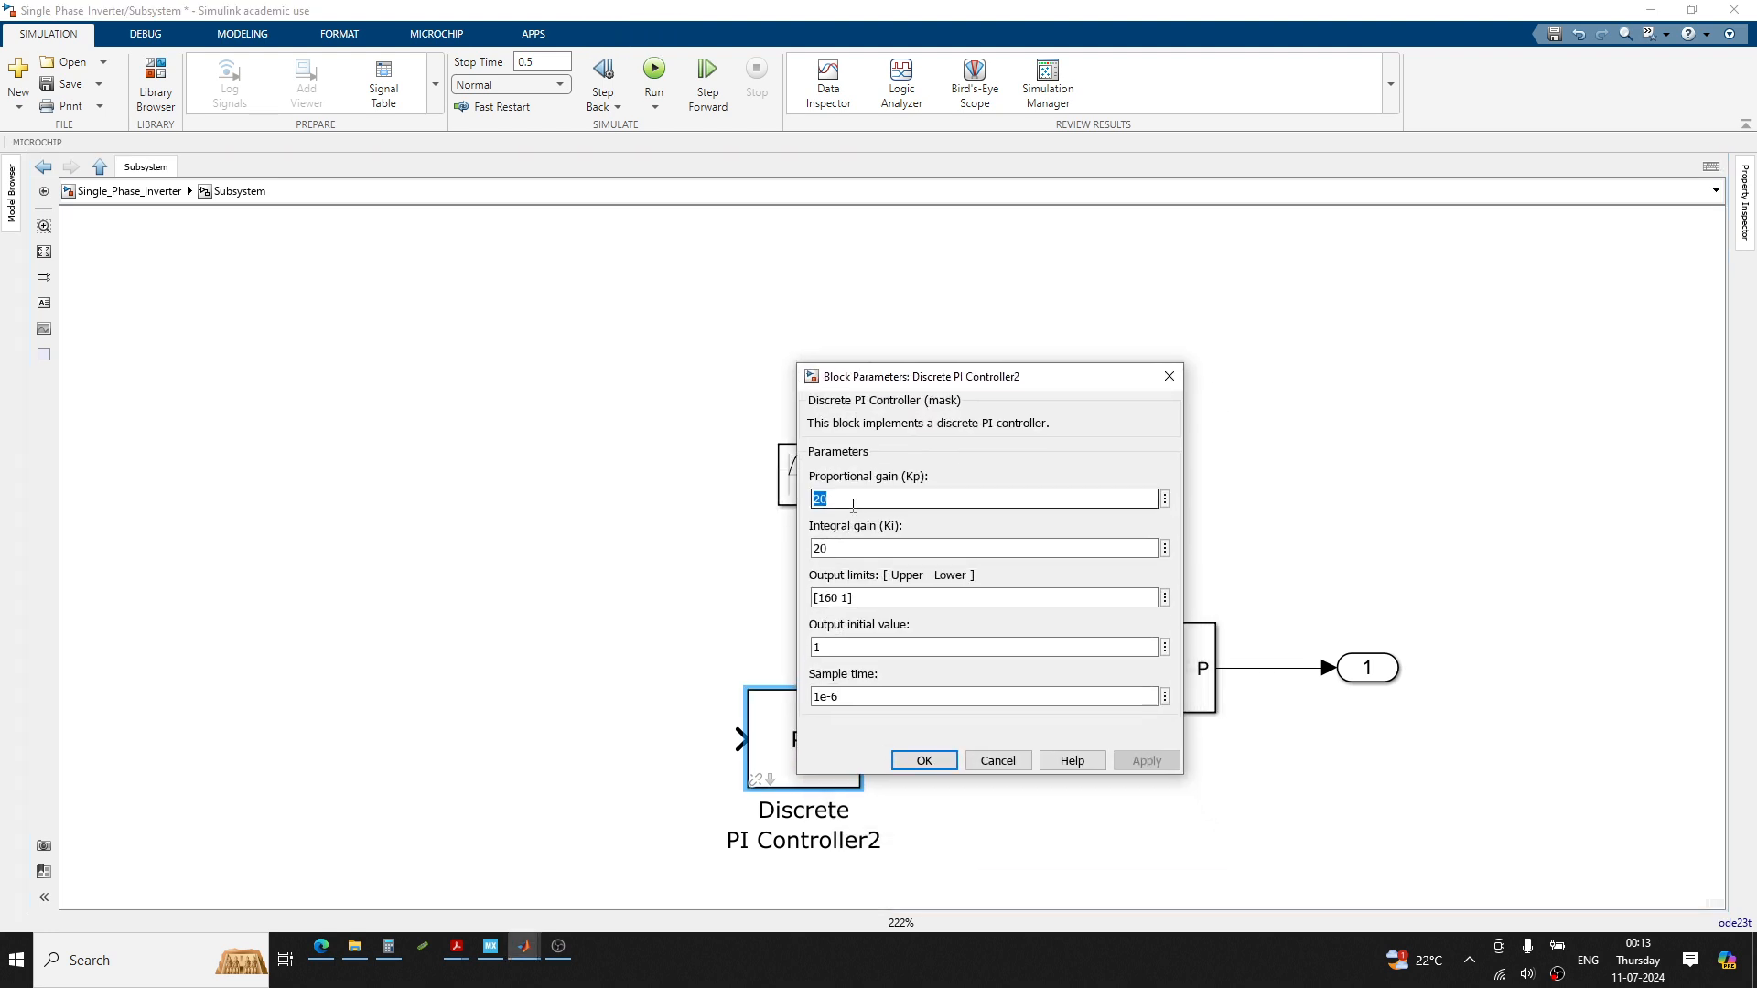
text(0.1)
double_click(856, 546)
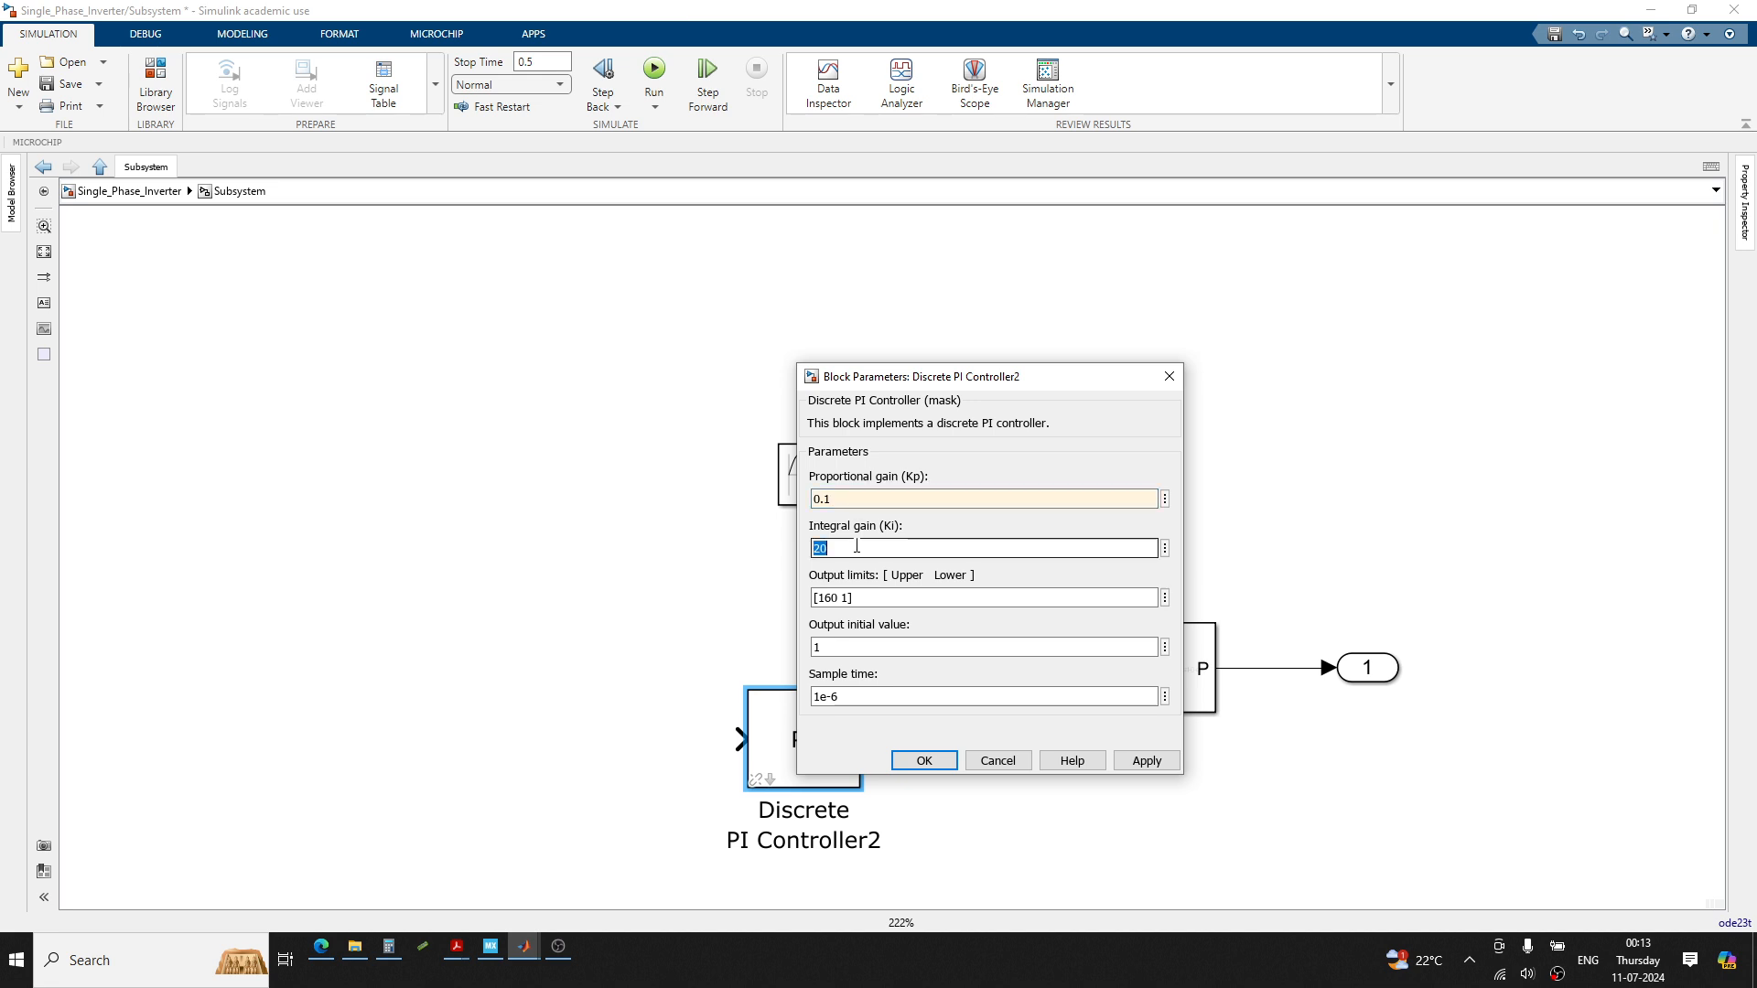
text(0.1)
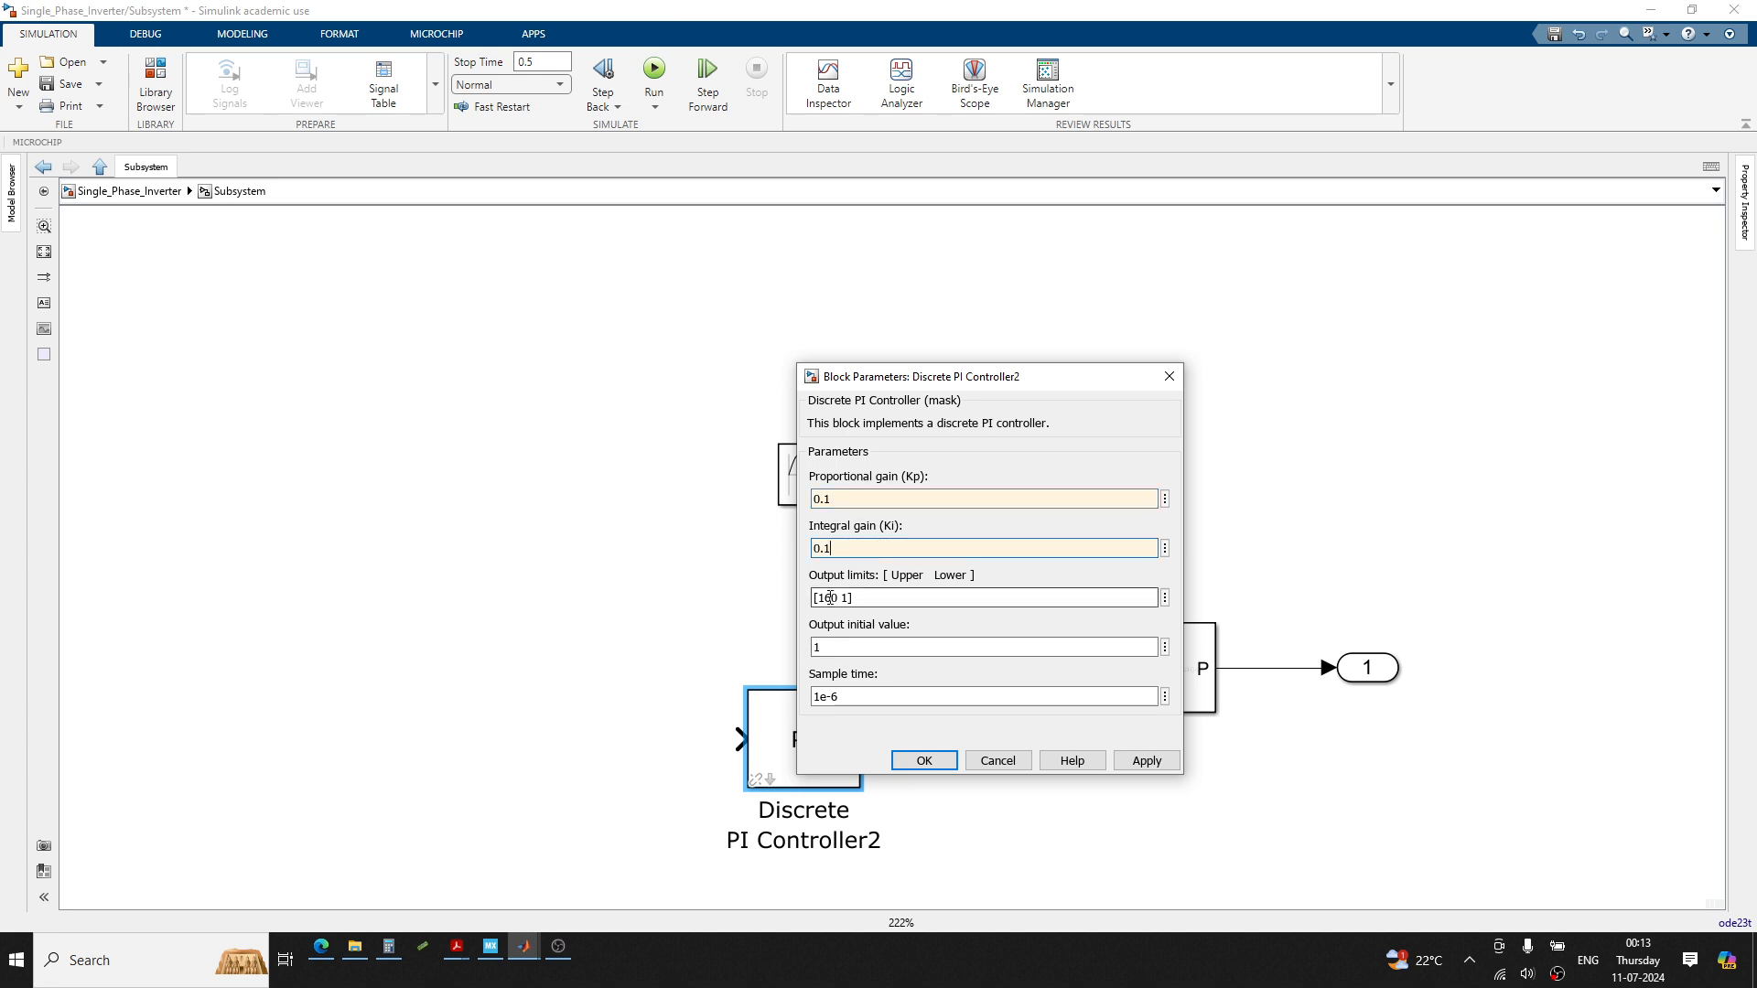
Set the PI controller's output limits to [1 0] and its output initial value to 0, and apply the parameters
double_click(828, 597)
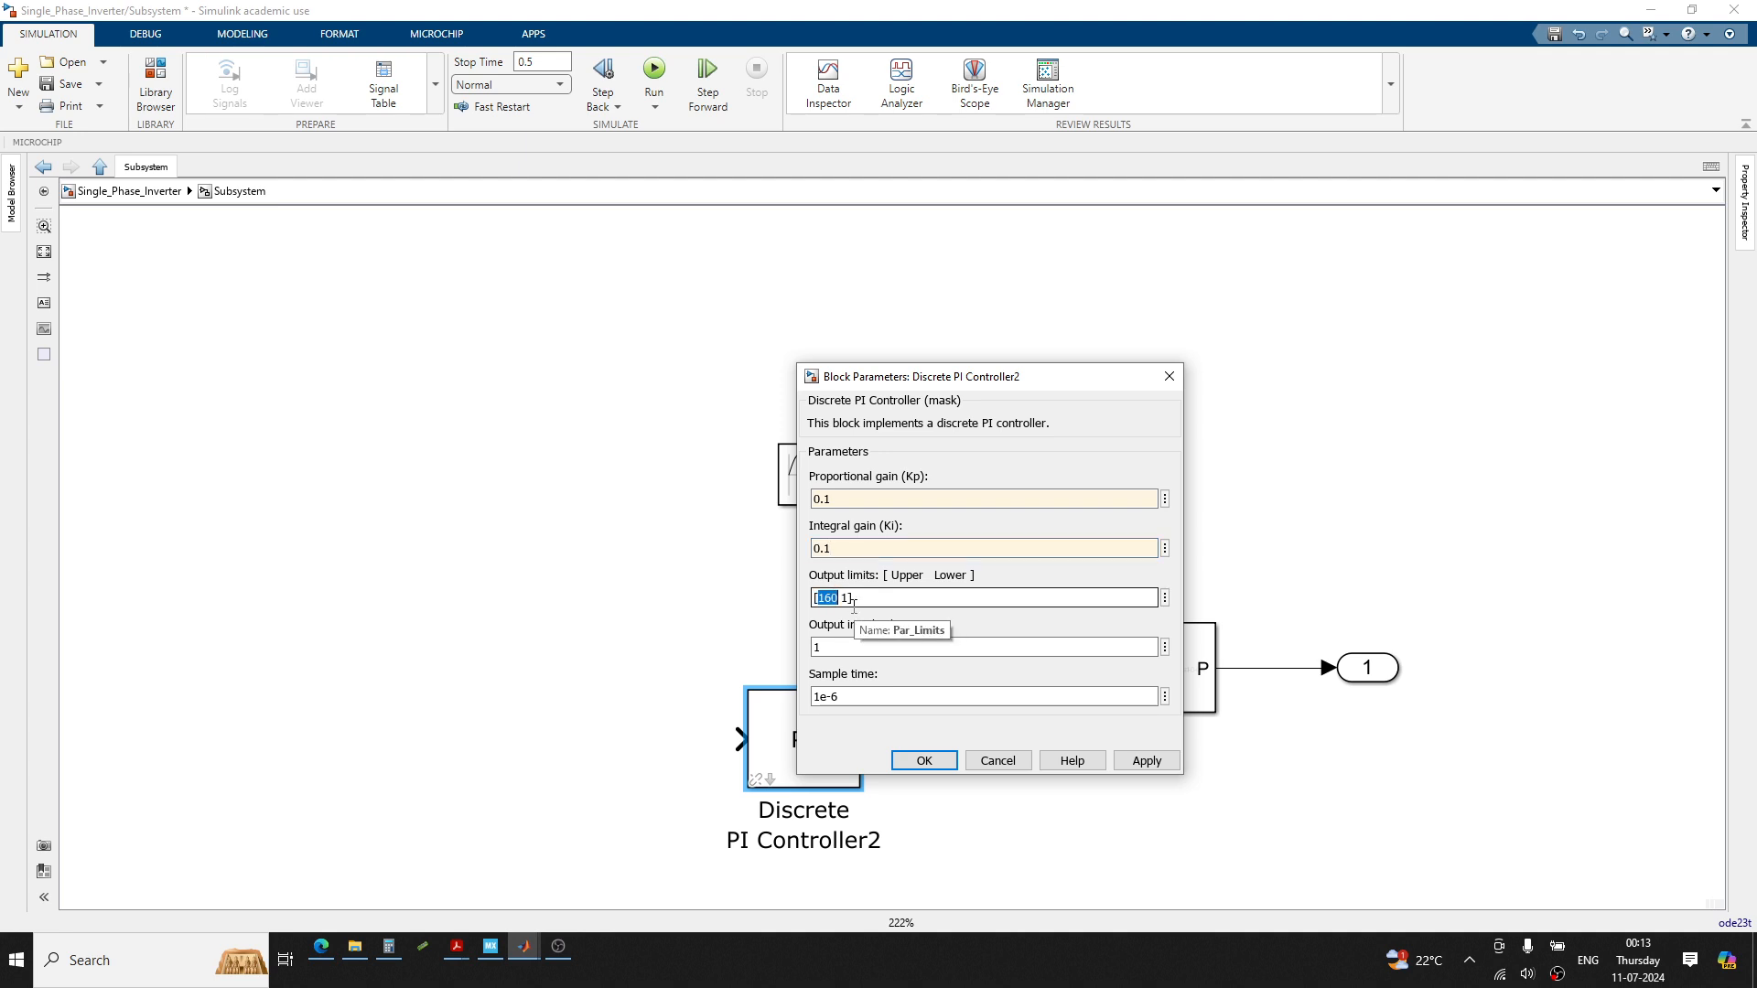
text(1)
click(860, 596)
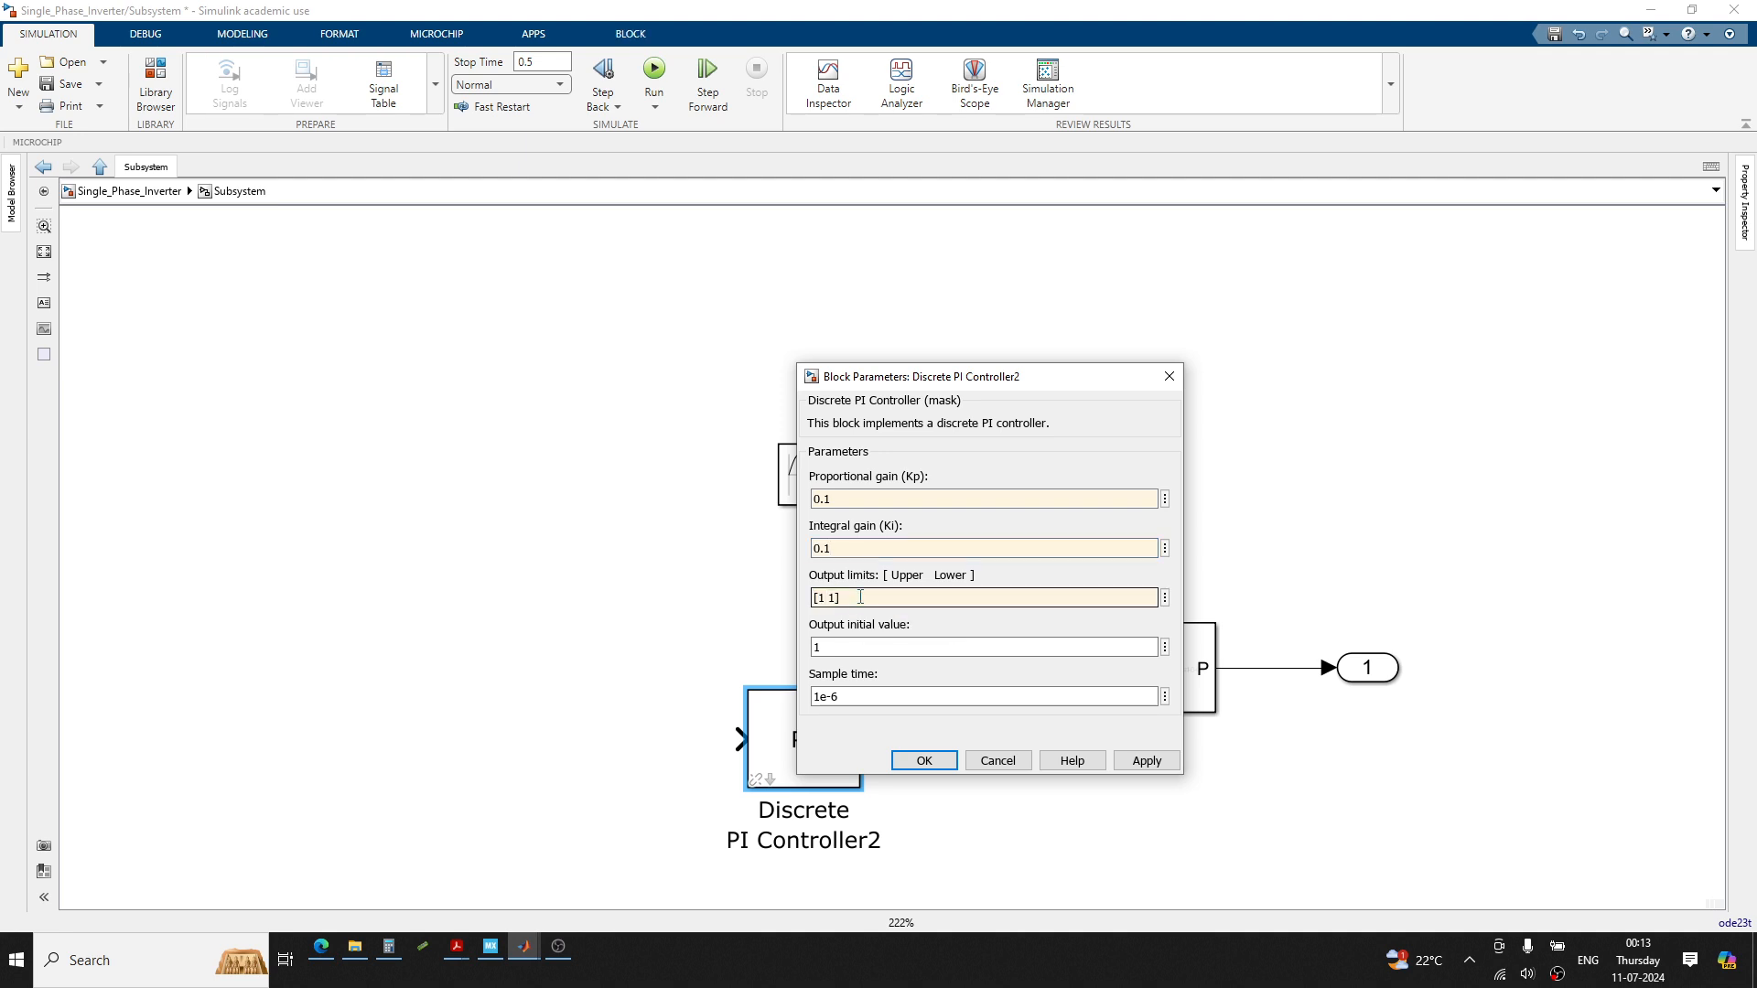
key(BackSpace)
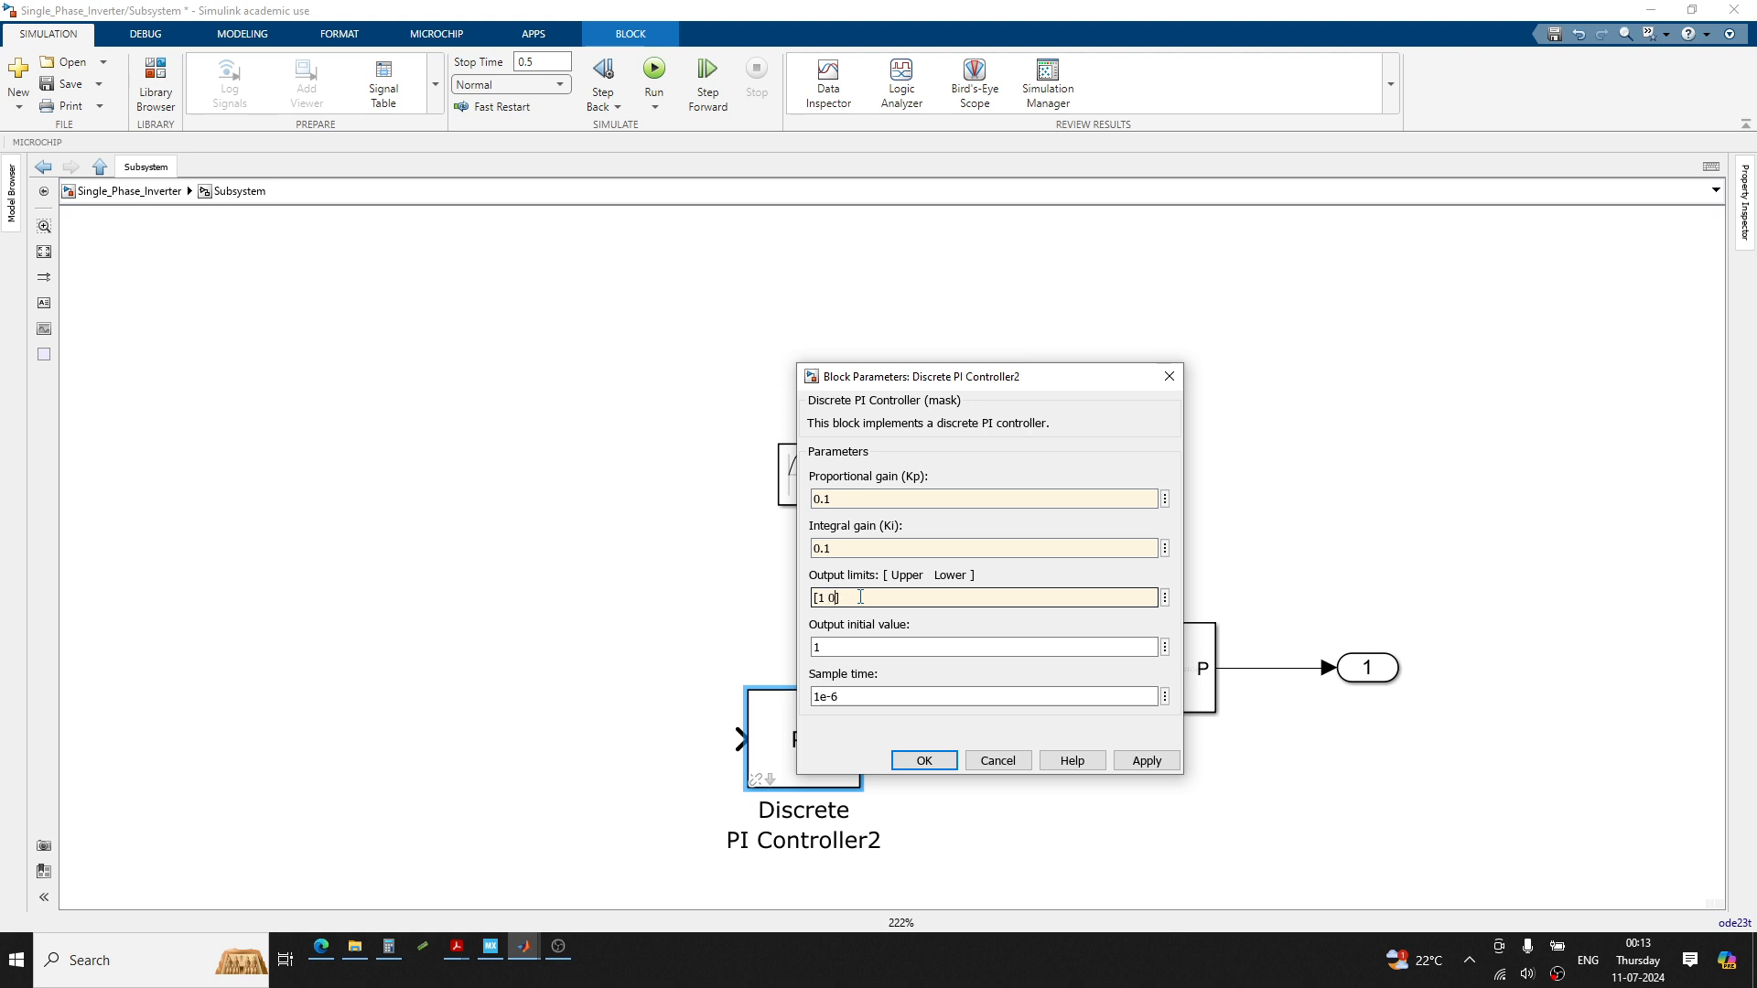
text(0)
double_click(863, 646)
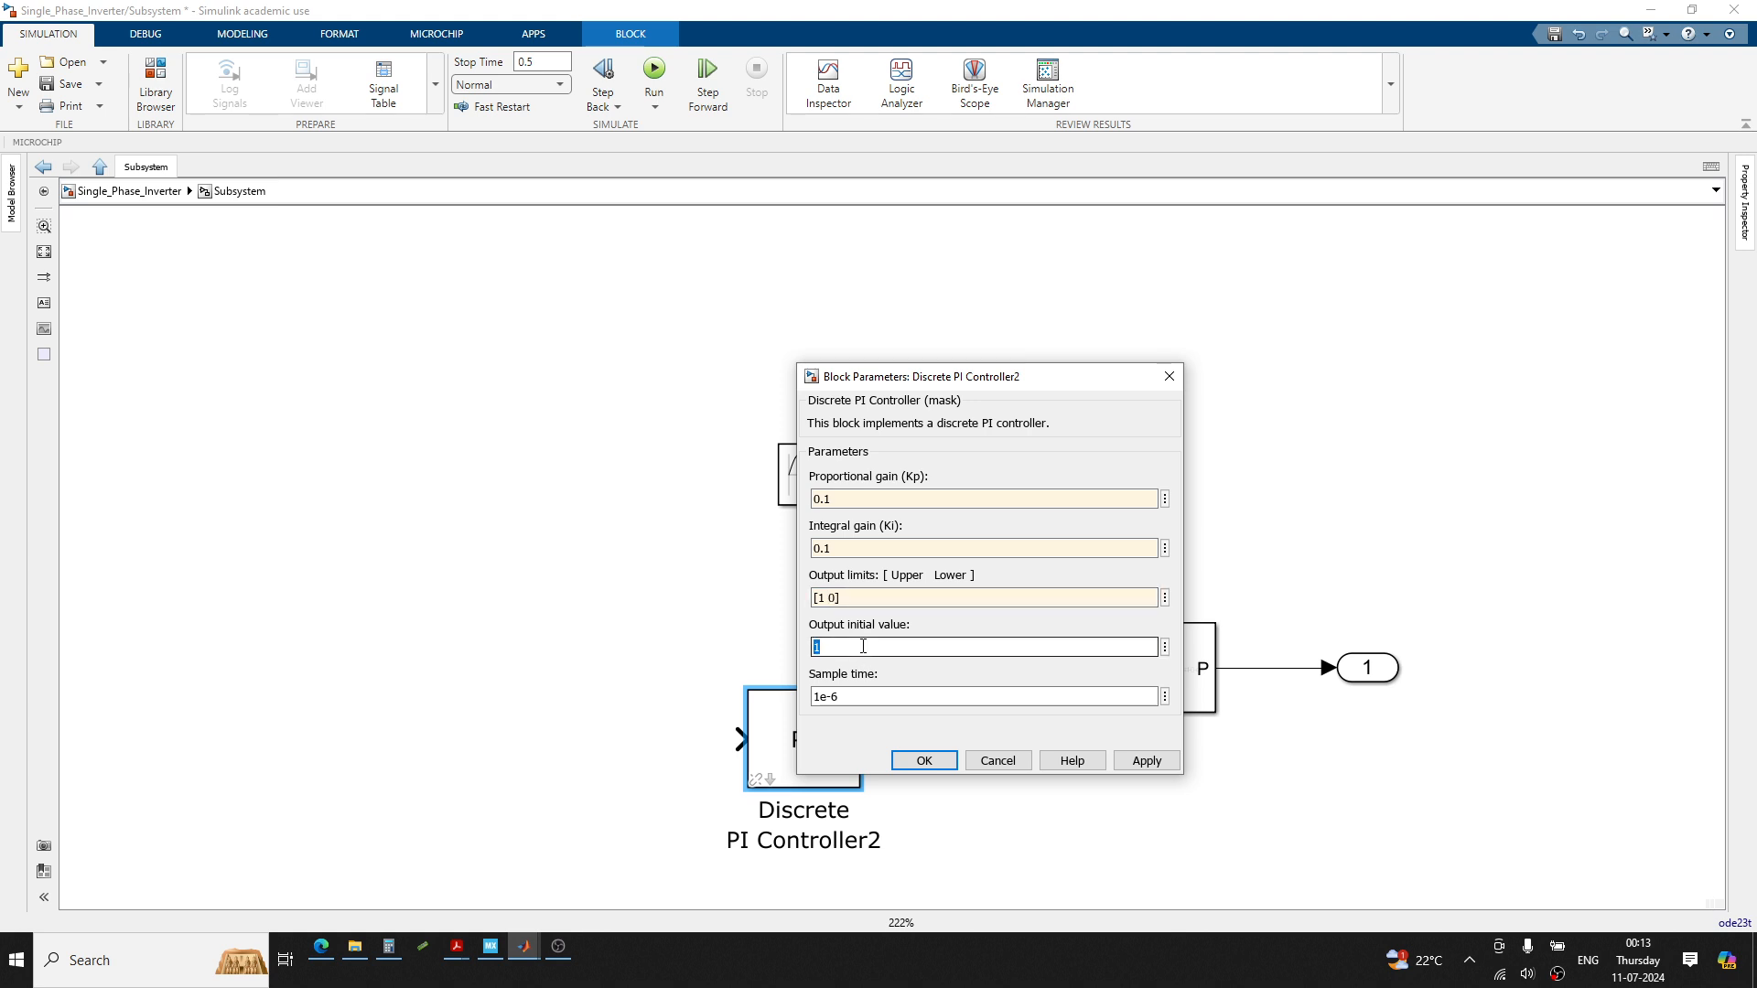
text(0)
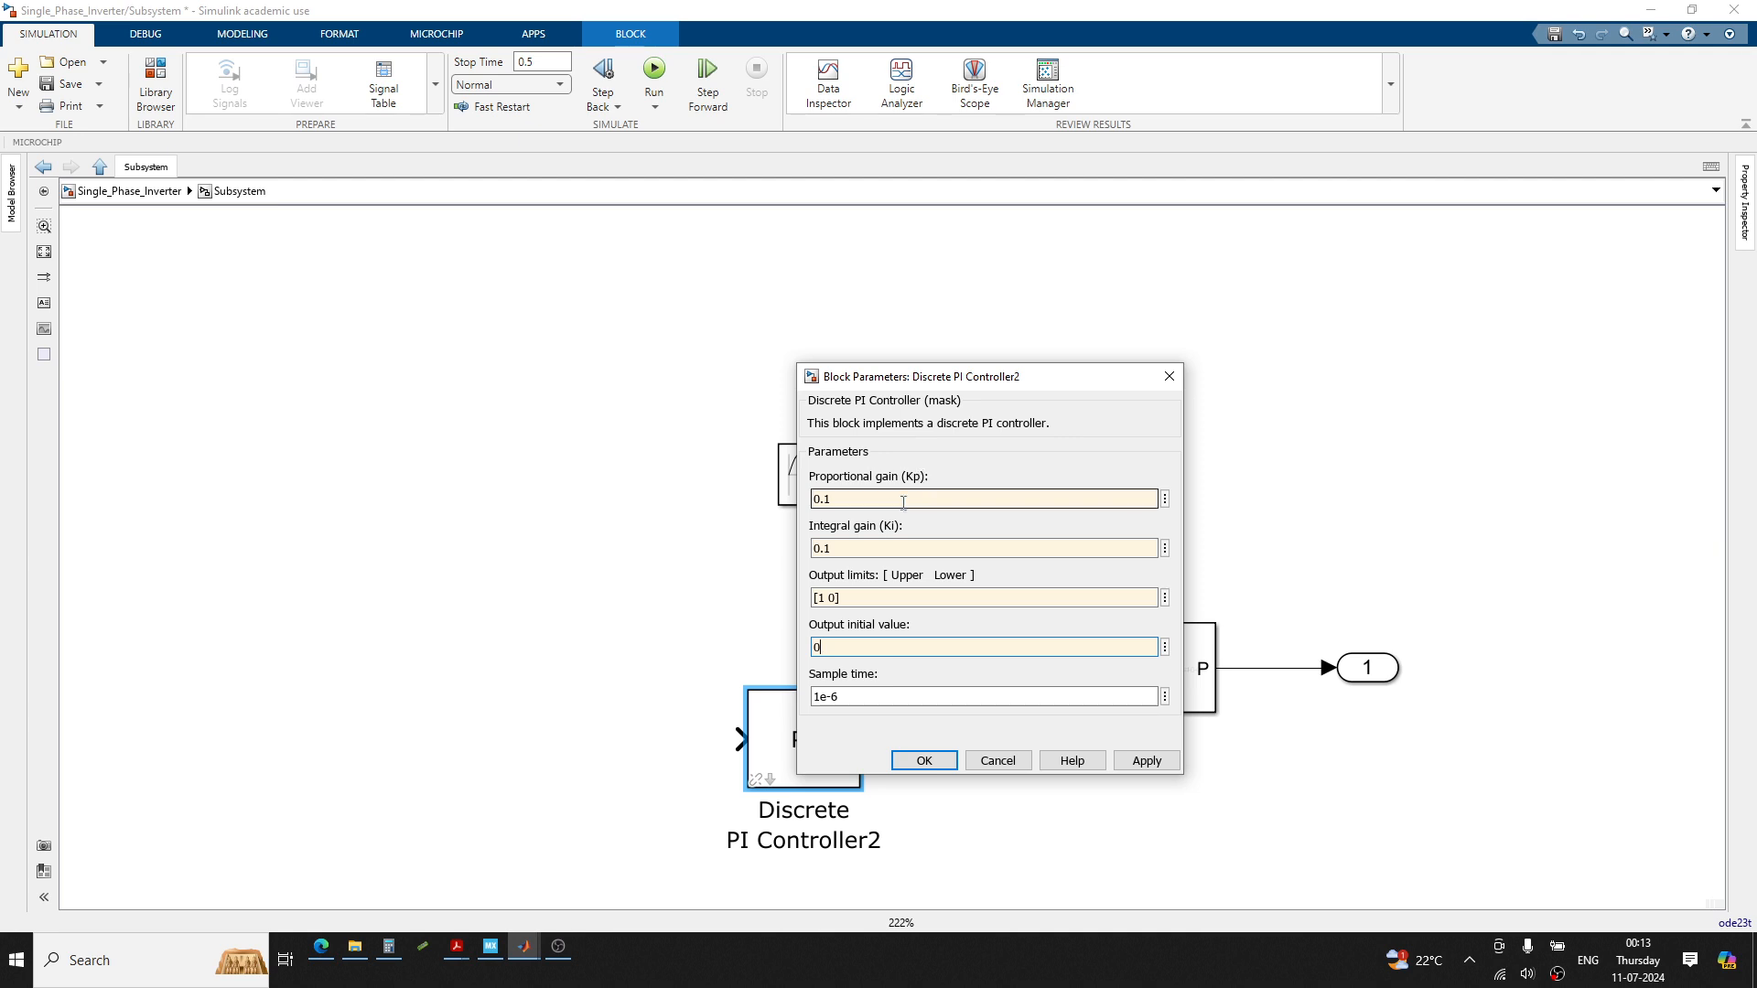
click(926, 762)
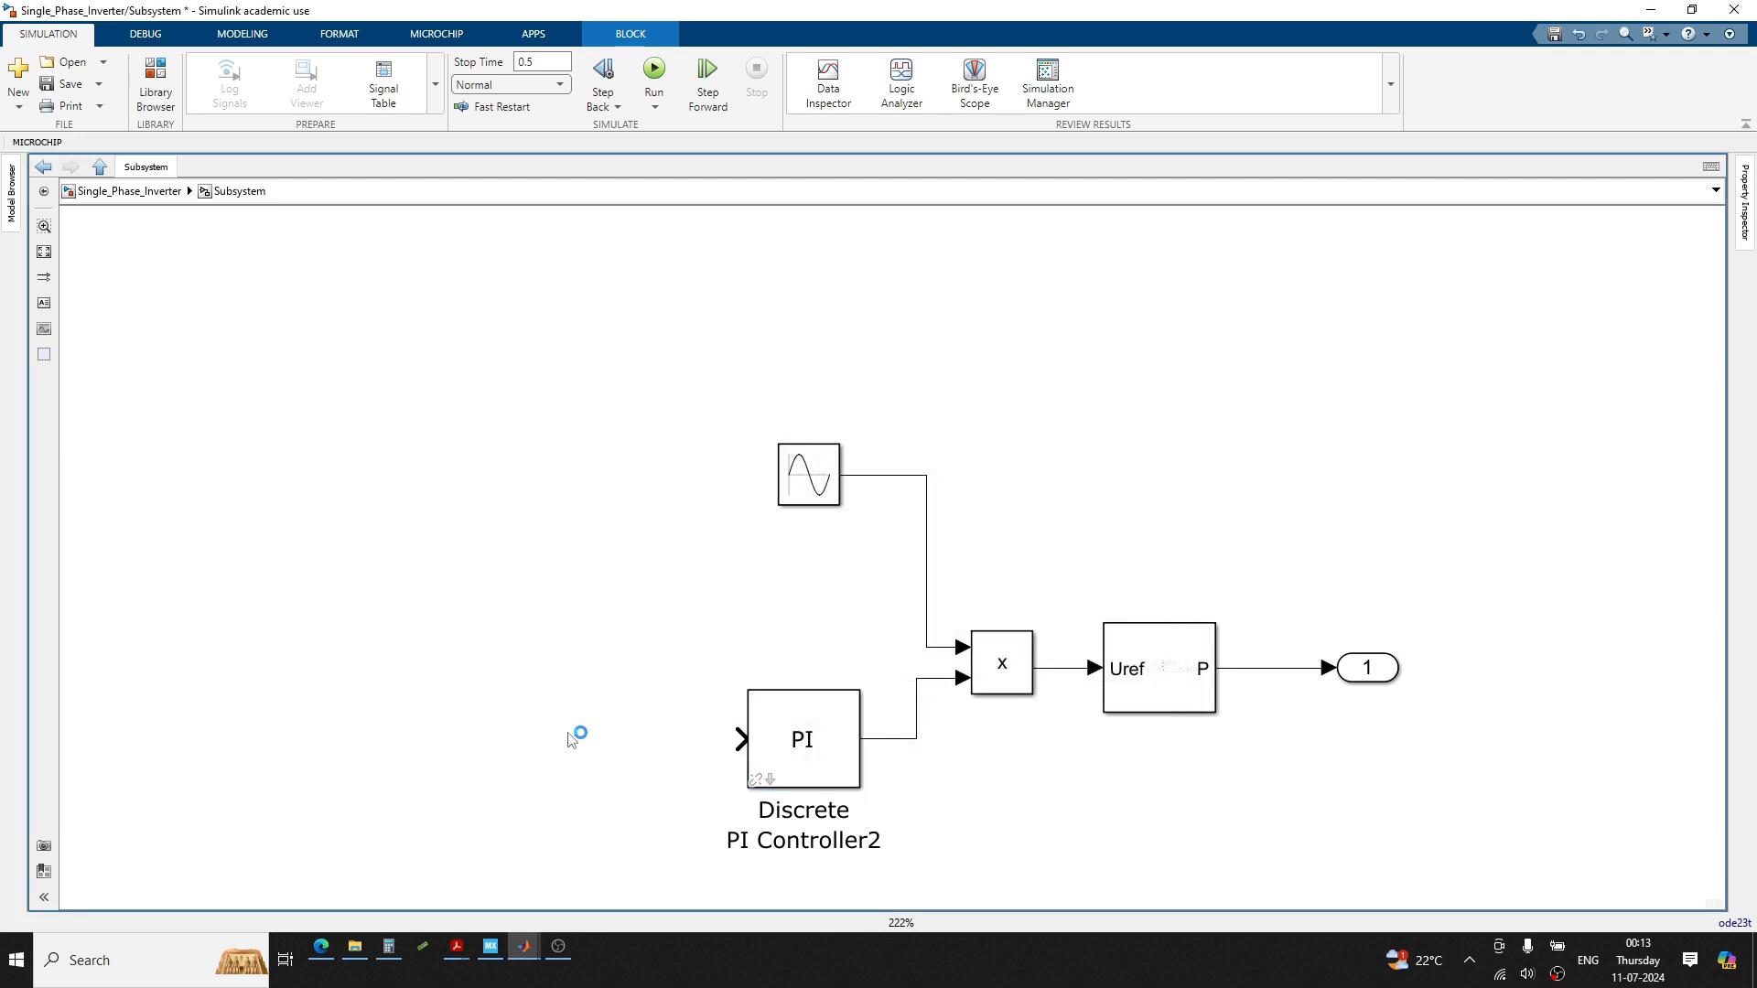
Add a Subtract block before the Discrete PI Controller and connect its output to the controller's input
double_click(570, 738)
text(sub)
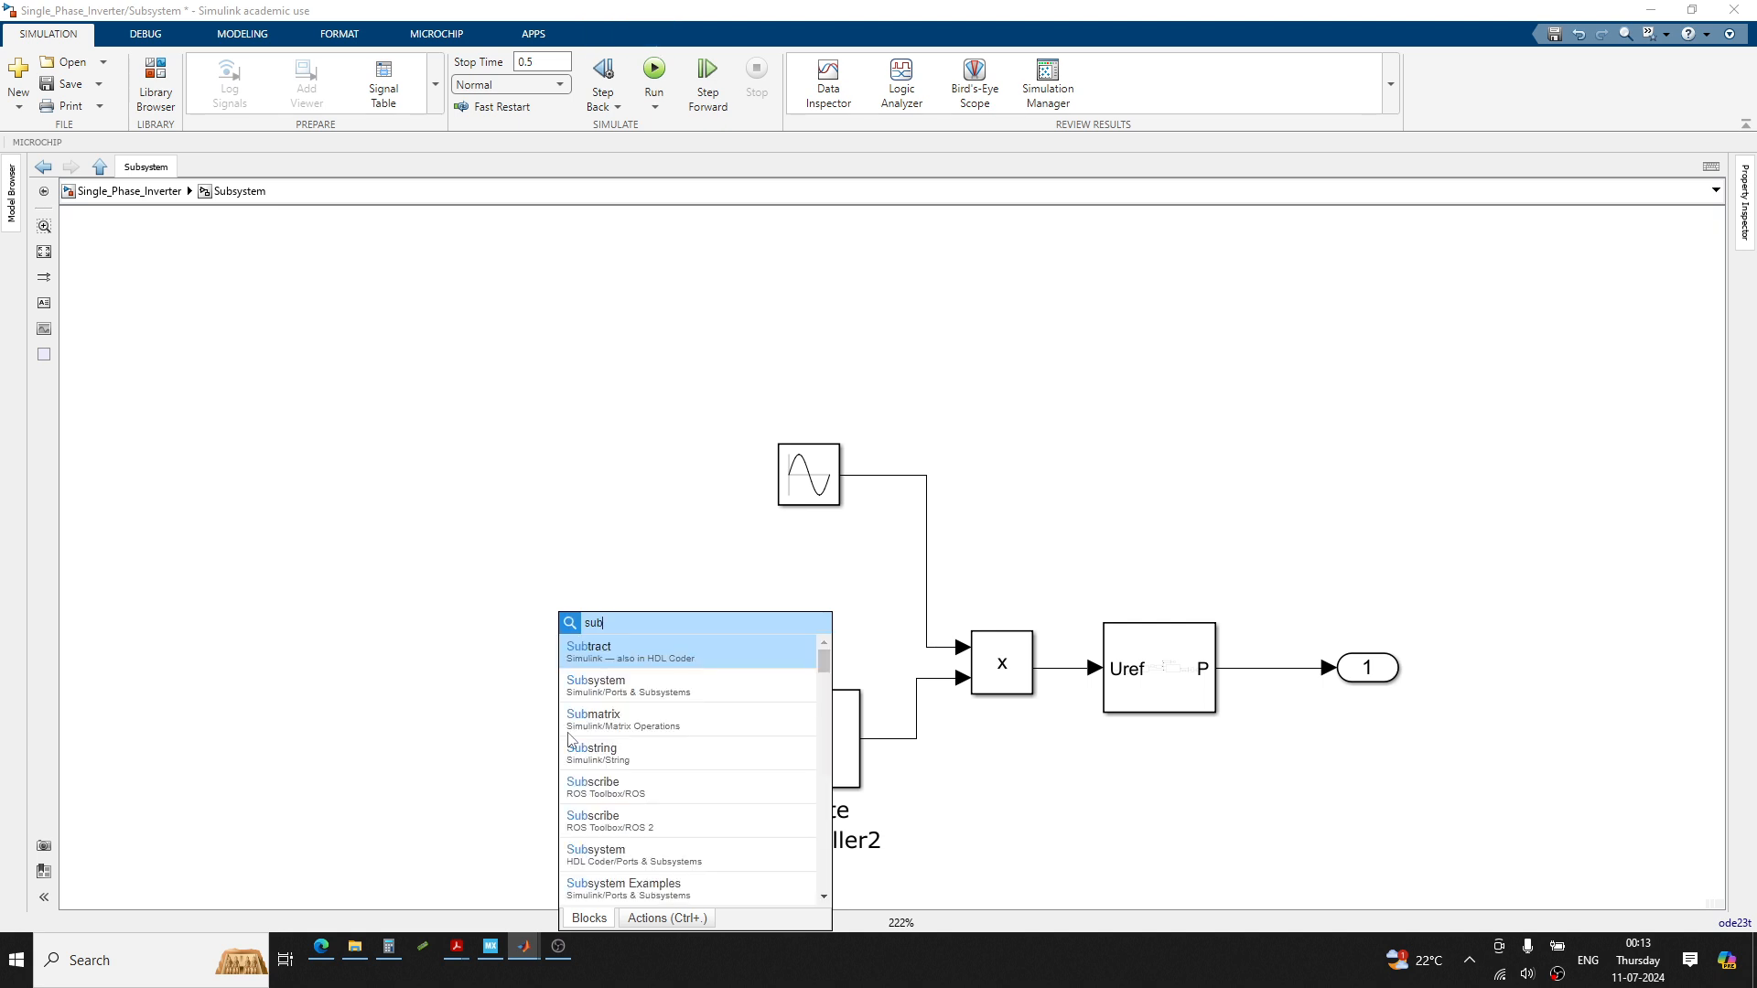
key(Return)
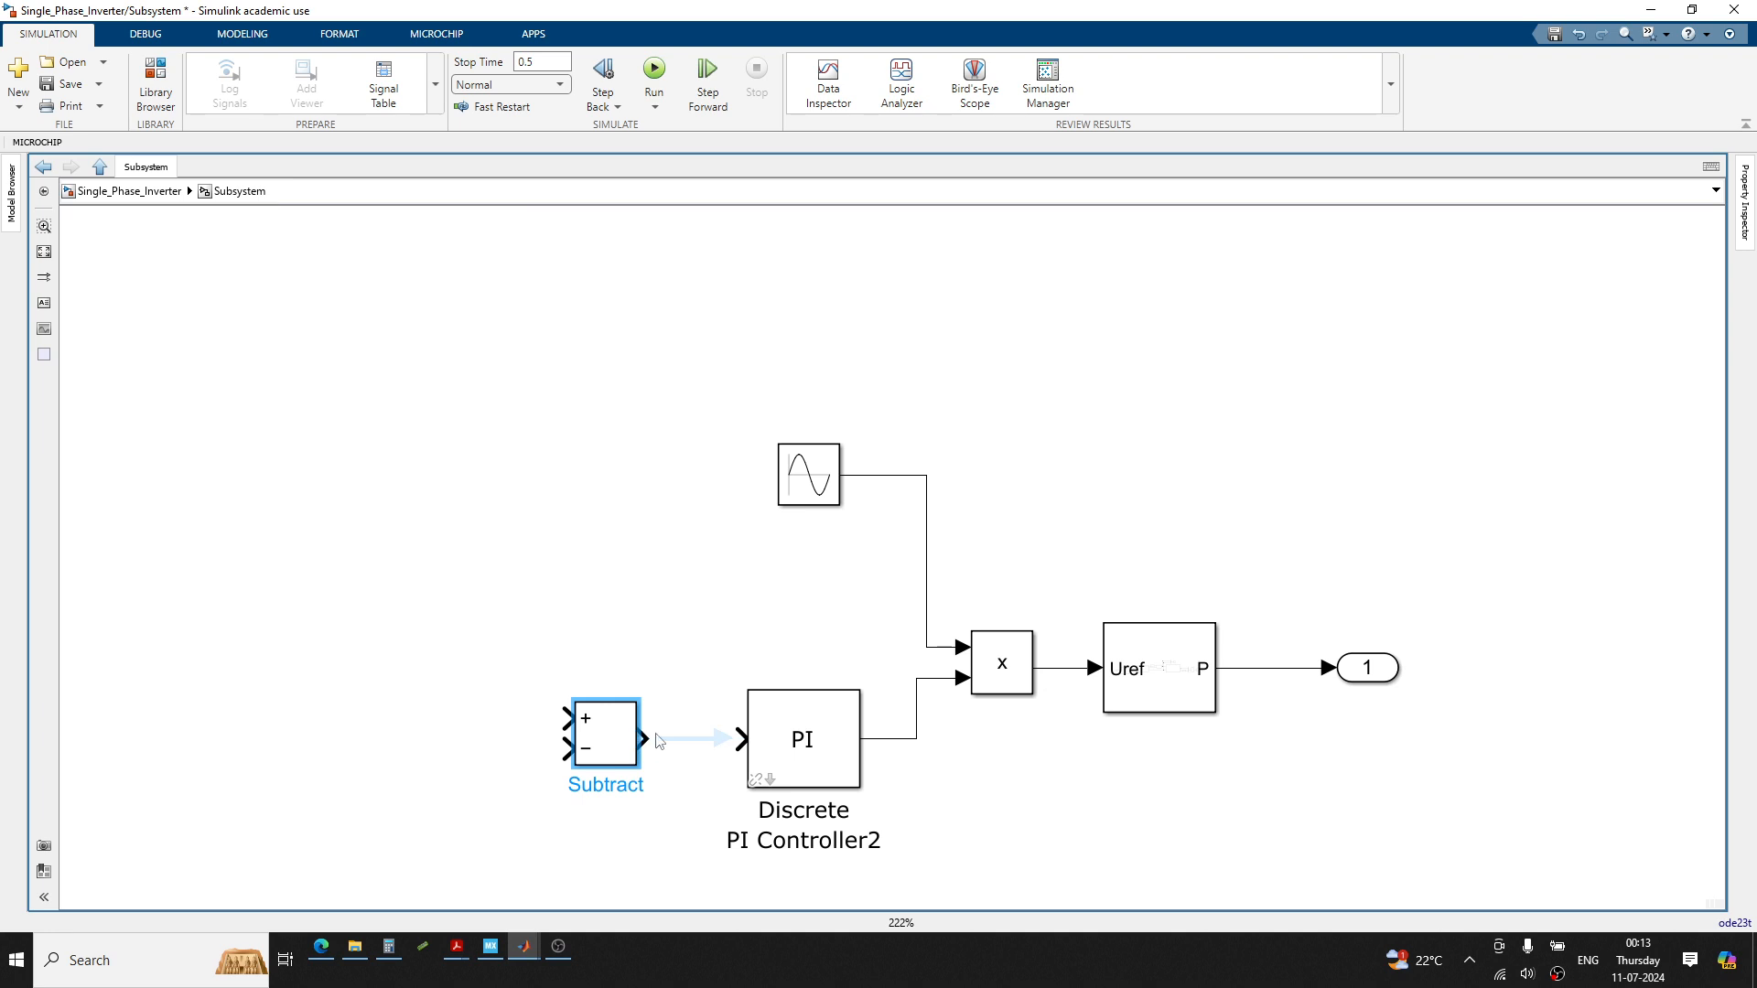
click(660, 740)
click(412, 673)
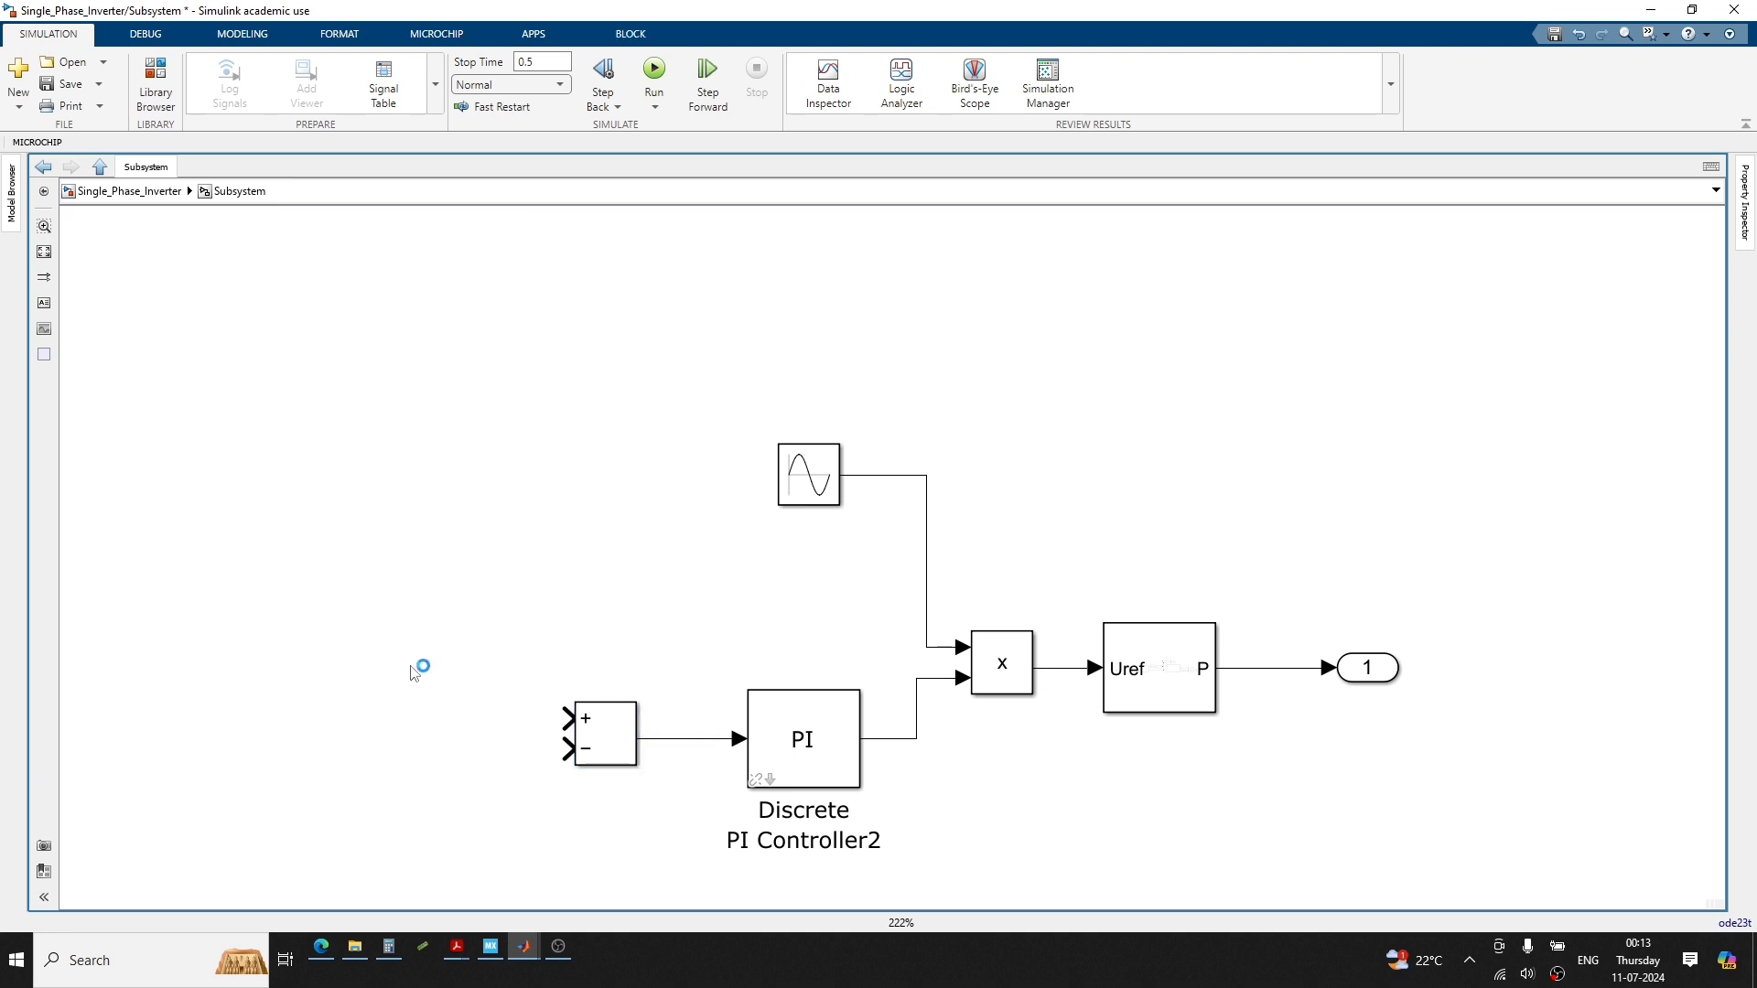
Add a Constant block ahead of the Subtract block and wire it to the plus input
double_click(411, 673)
text(con)
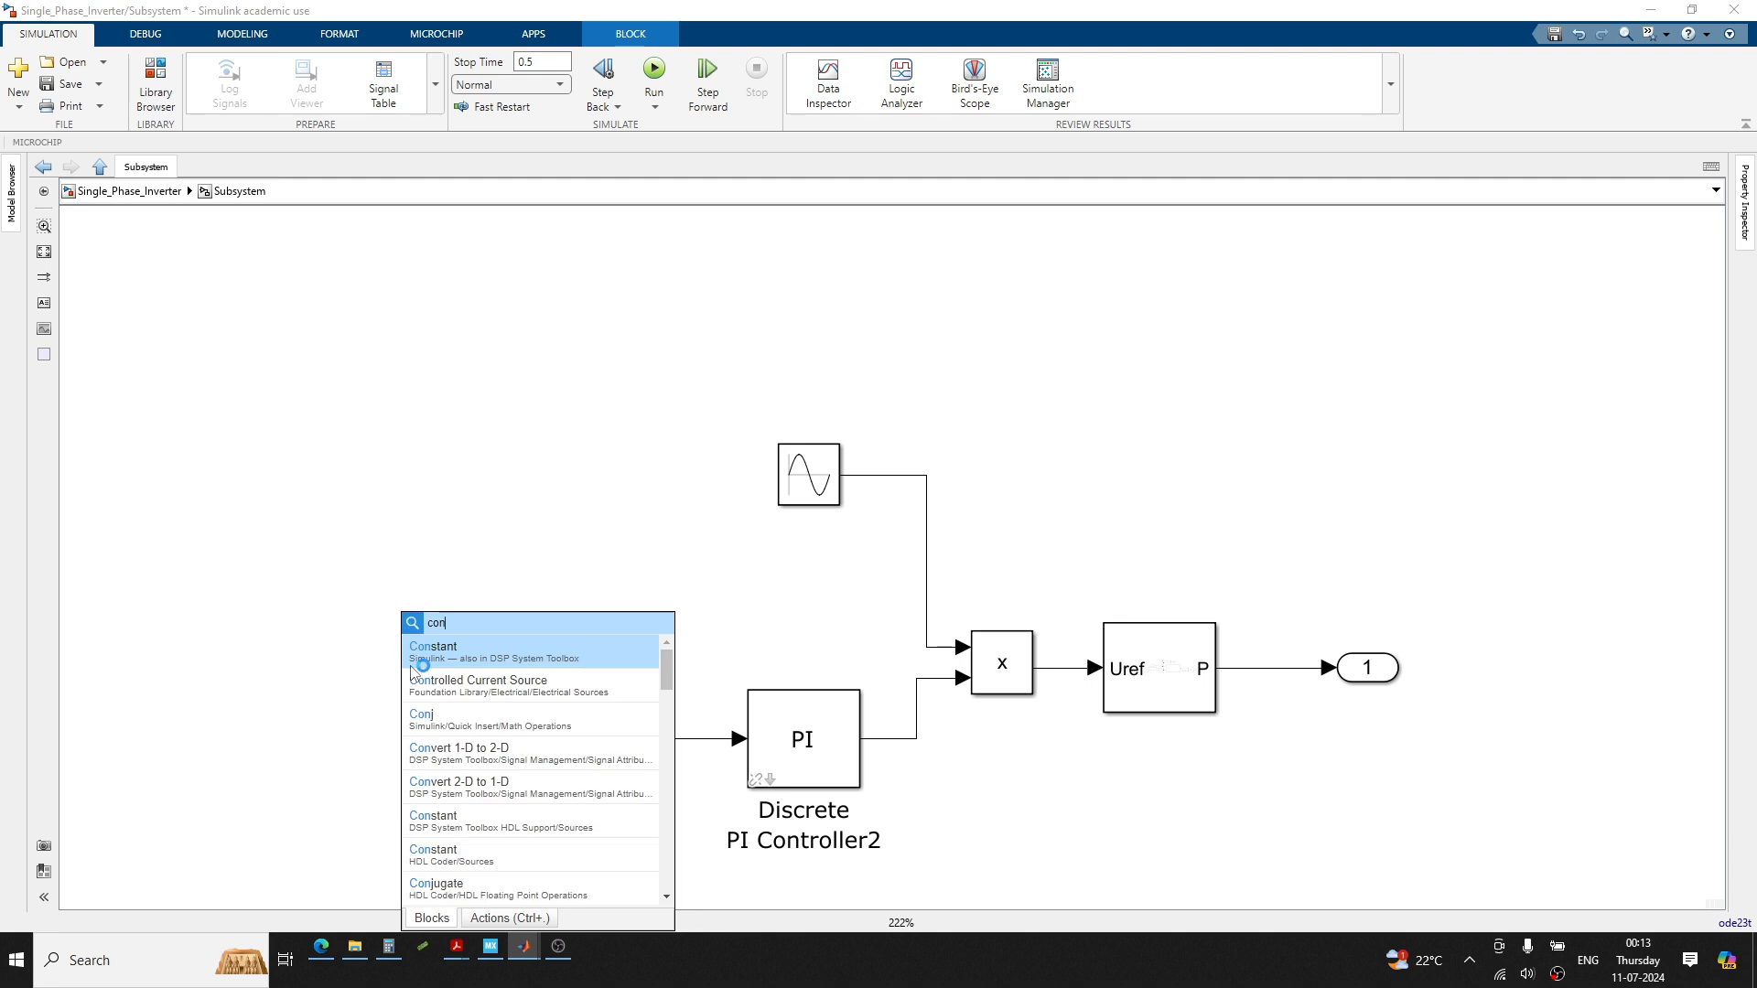
click(412, 667)
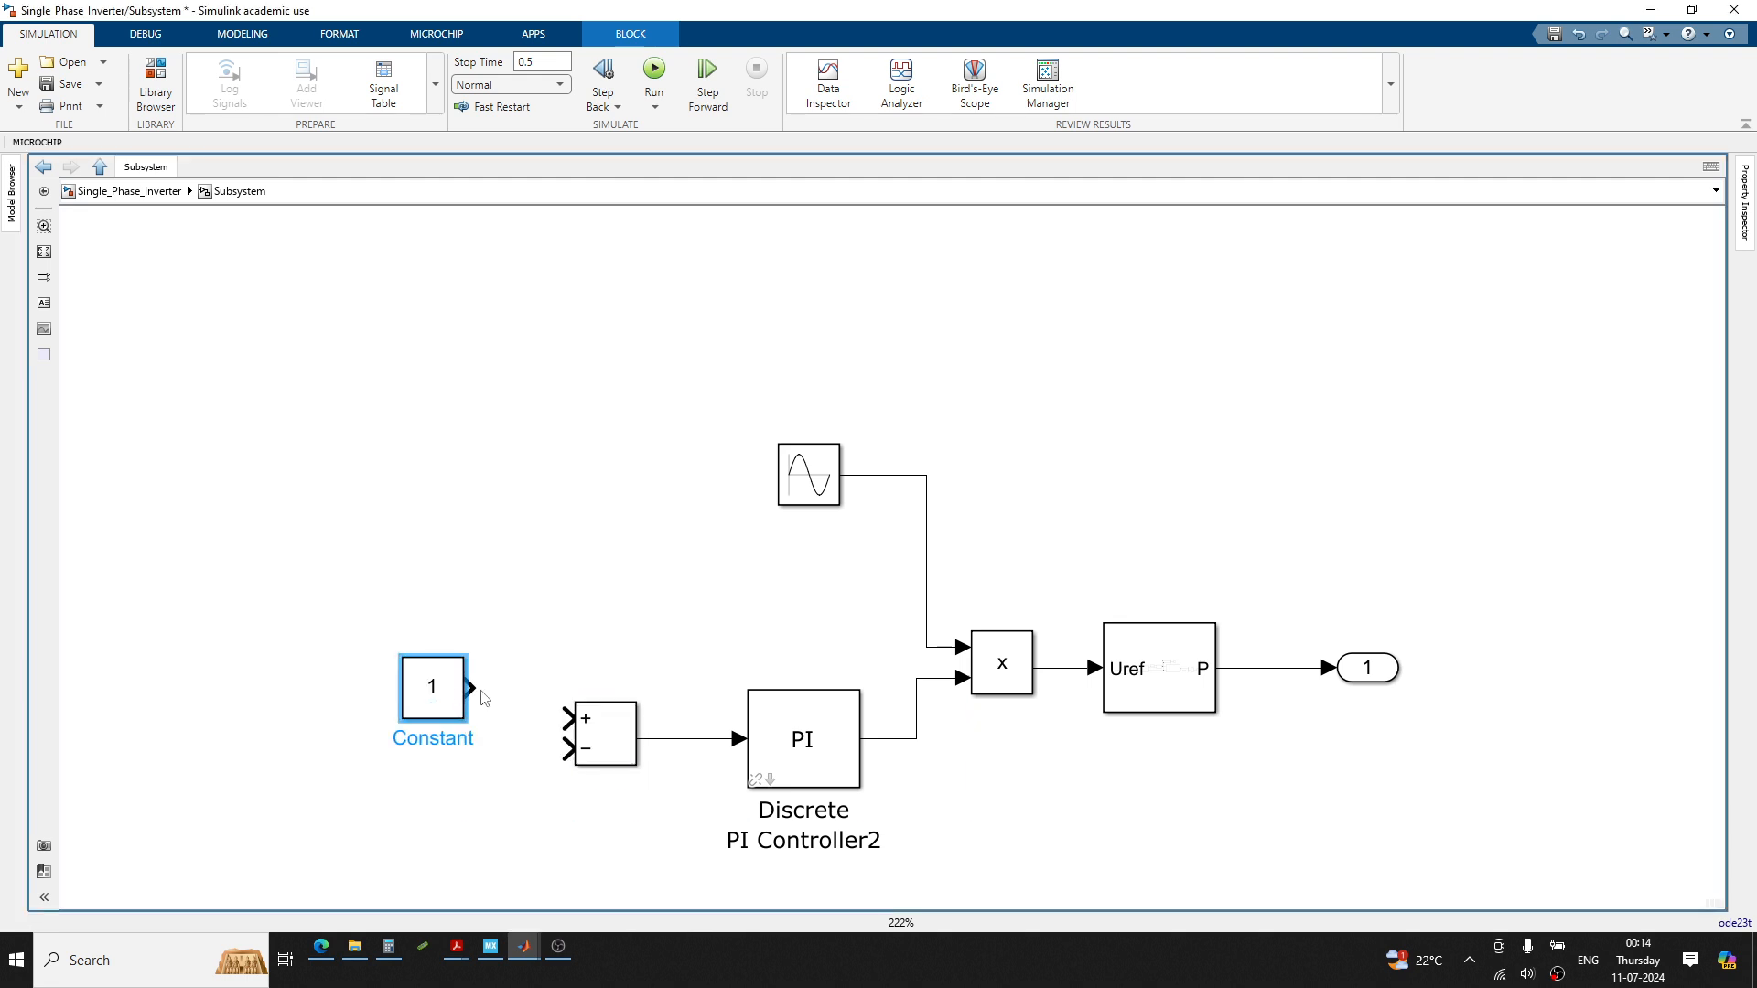
drag(472, 692, 569, 718)
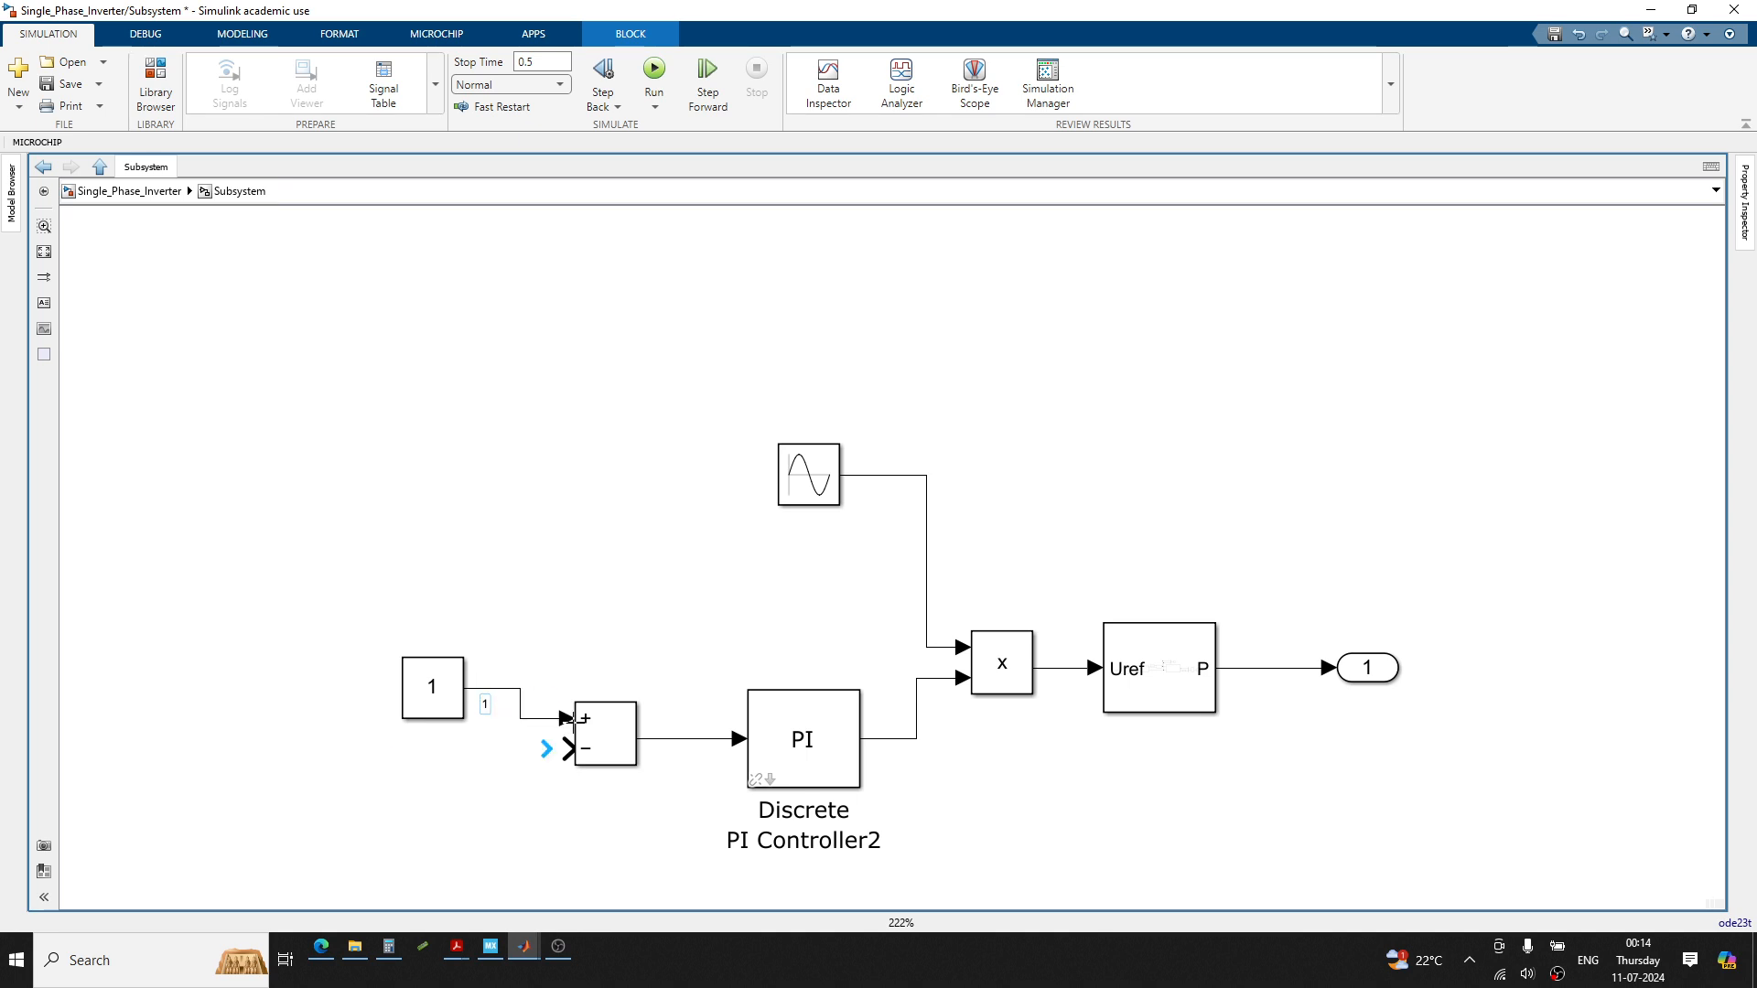
Set the Constant block's value to 230 as the voltage reference
double_click(453, 699)
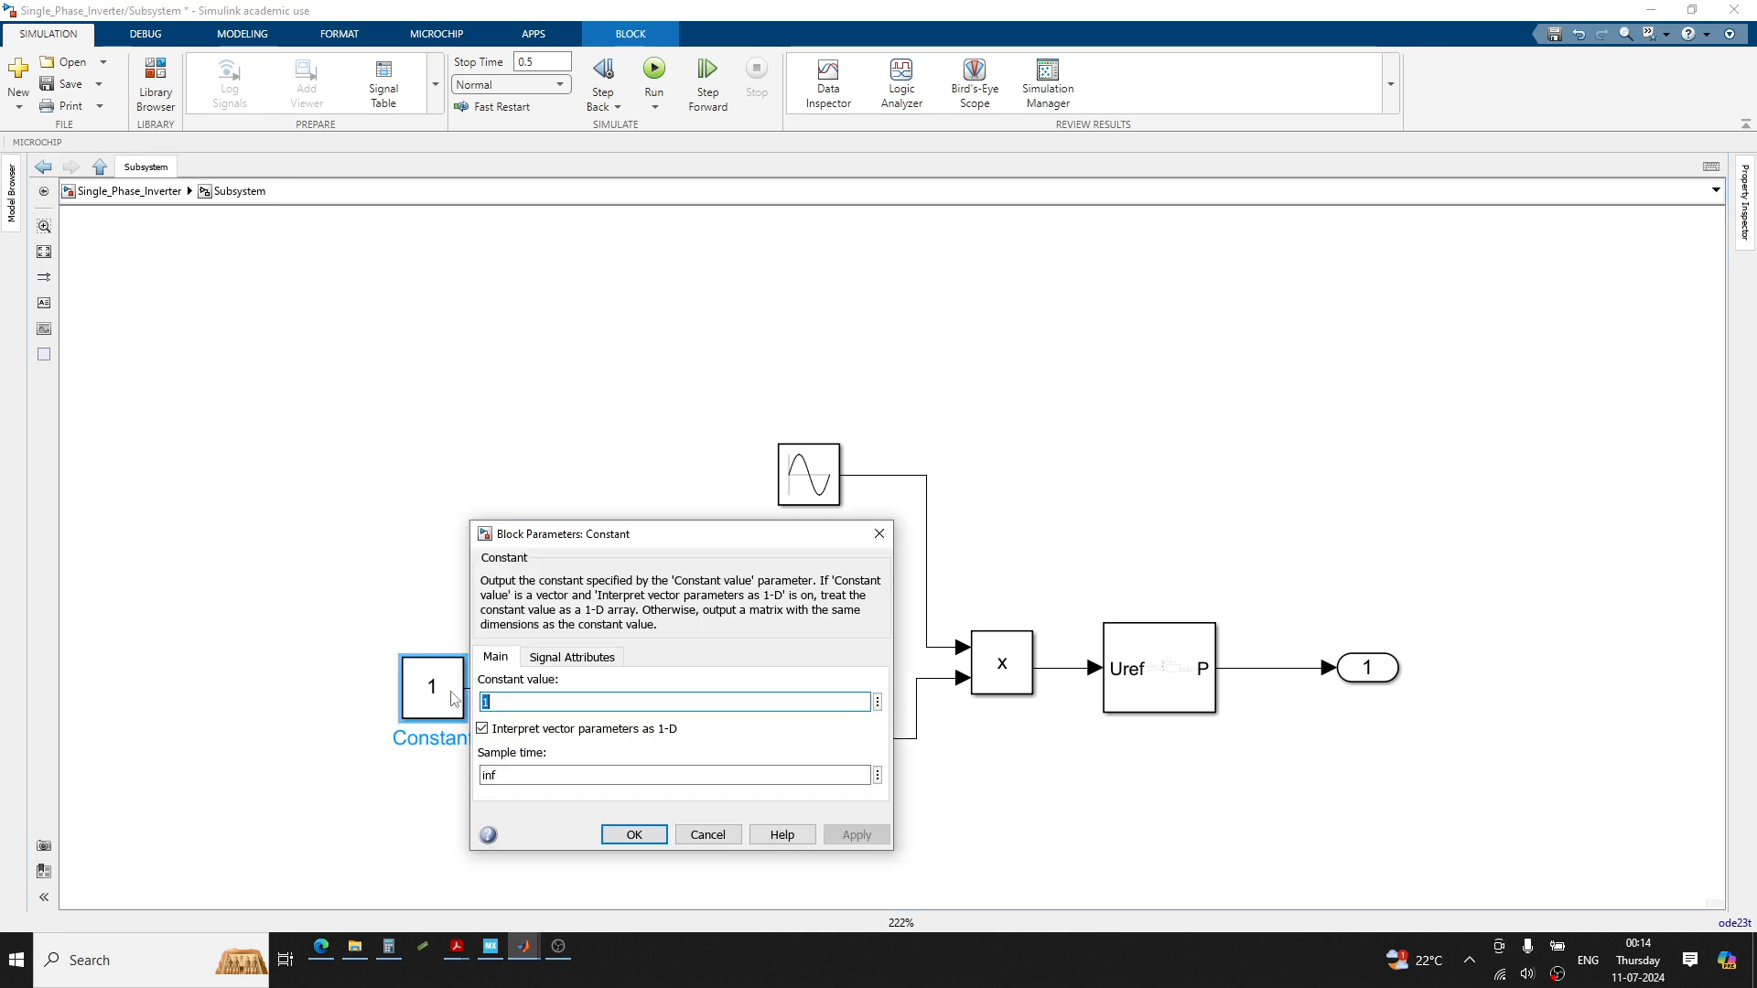
text(230)
key(Return)
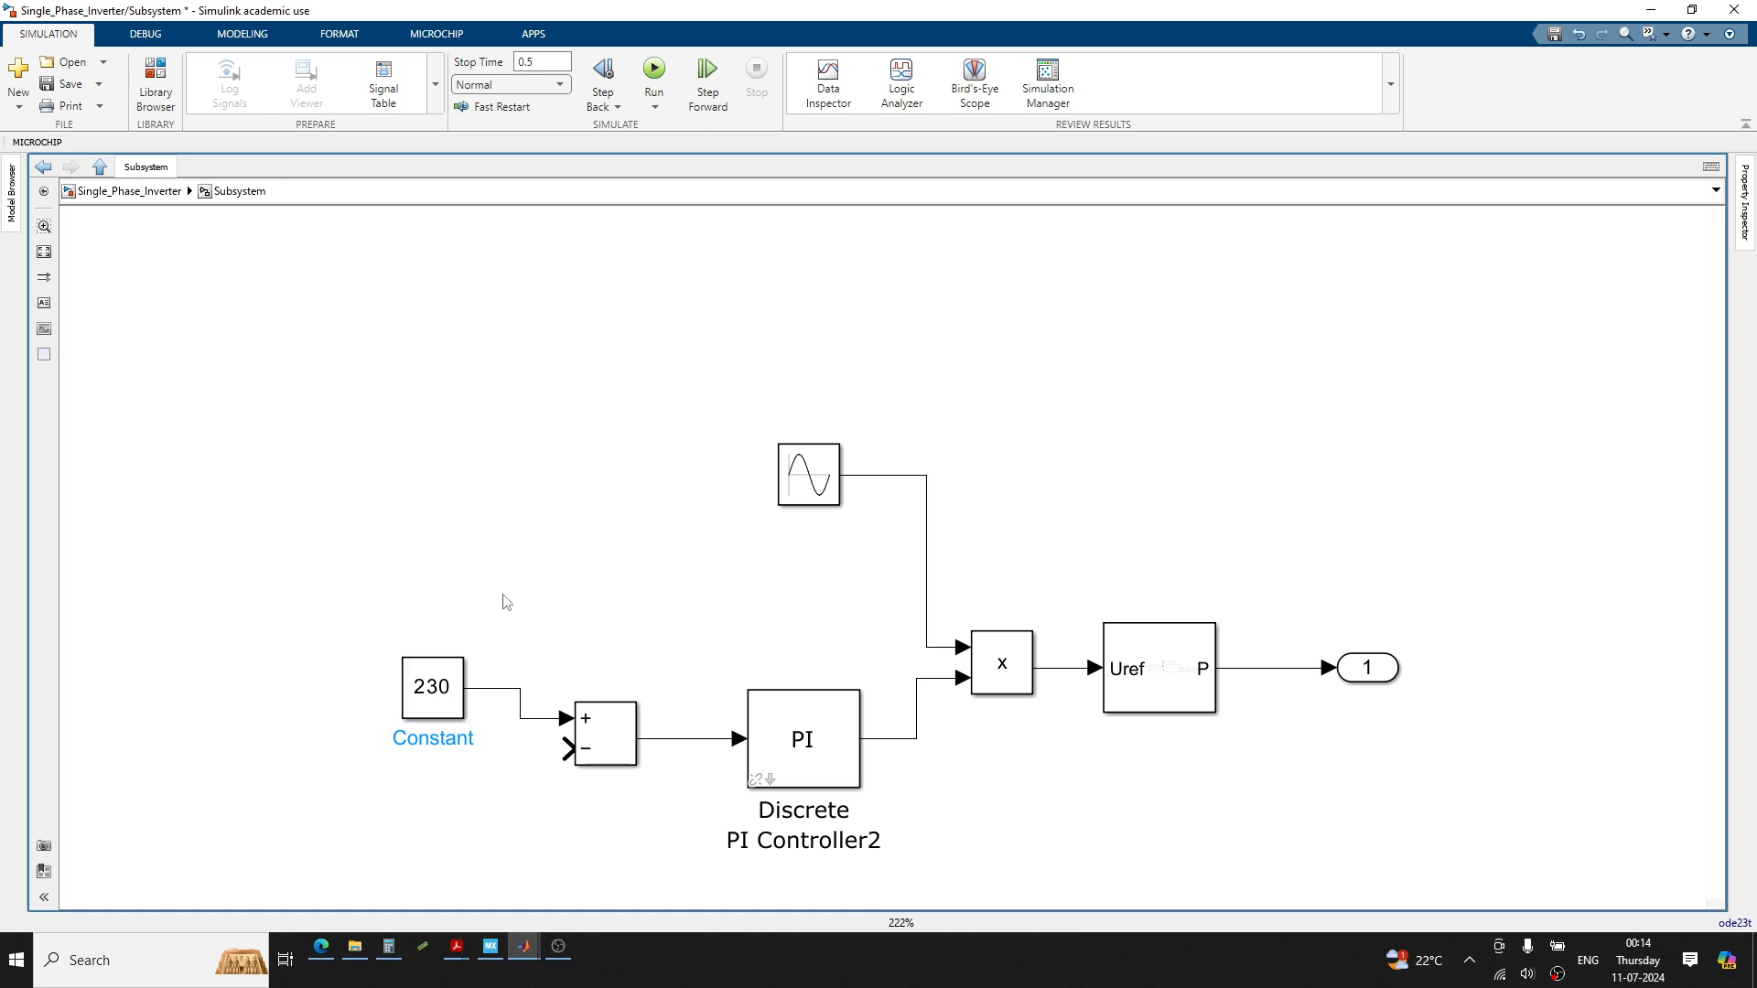
click(366, 382)
Check the tag visibility of the Vout Goto block on the RMS output in the top-level model
click(128, 190)
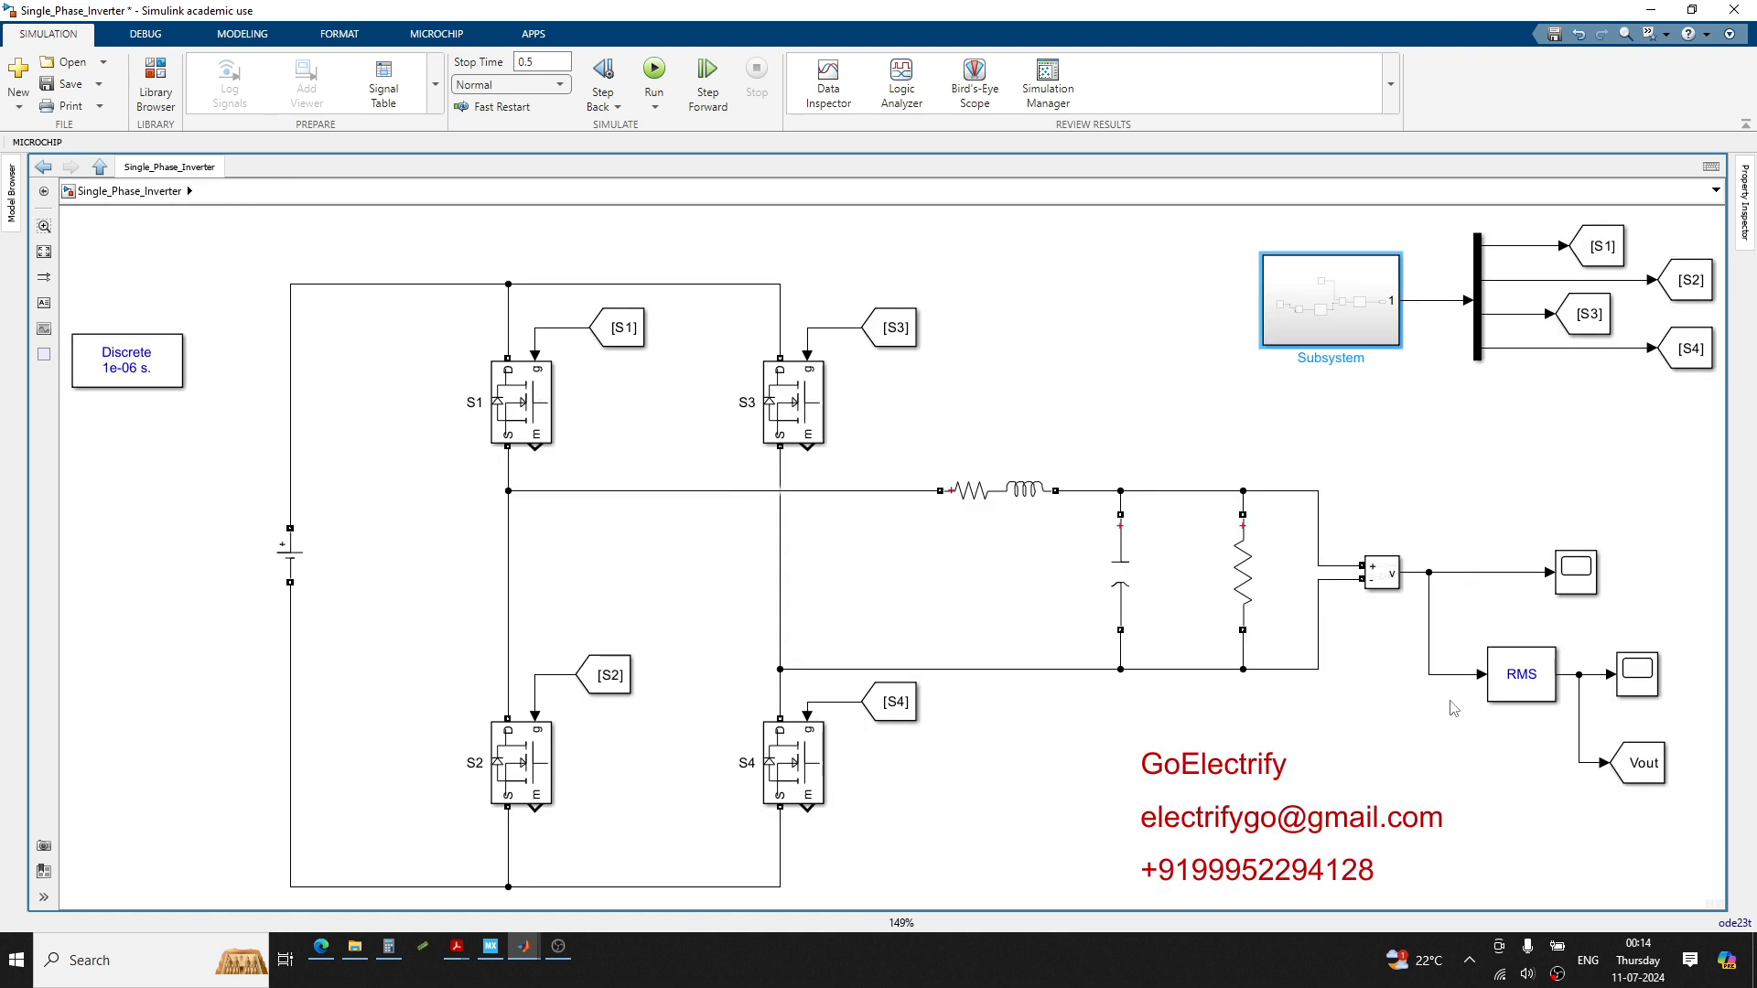
click(1650, 766)
double_click(1651, 766)
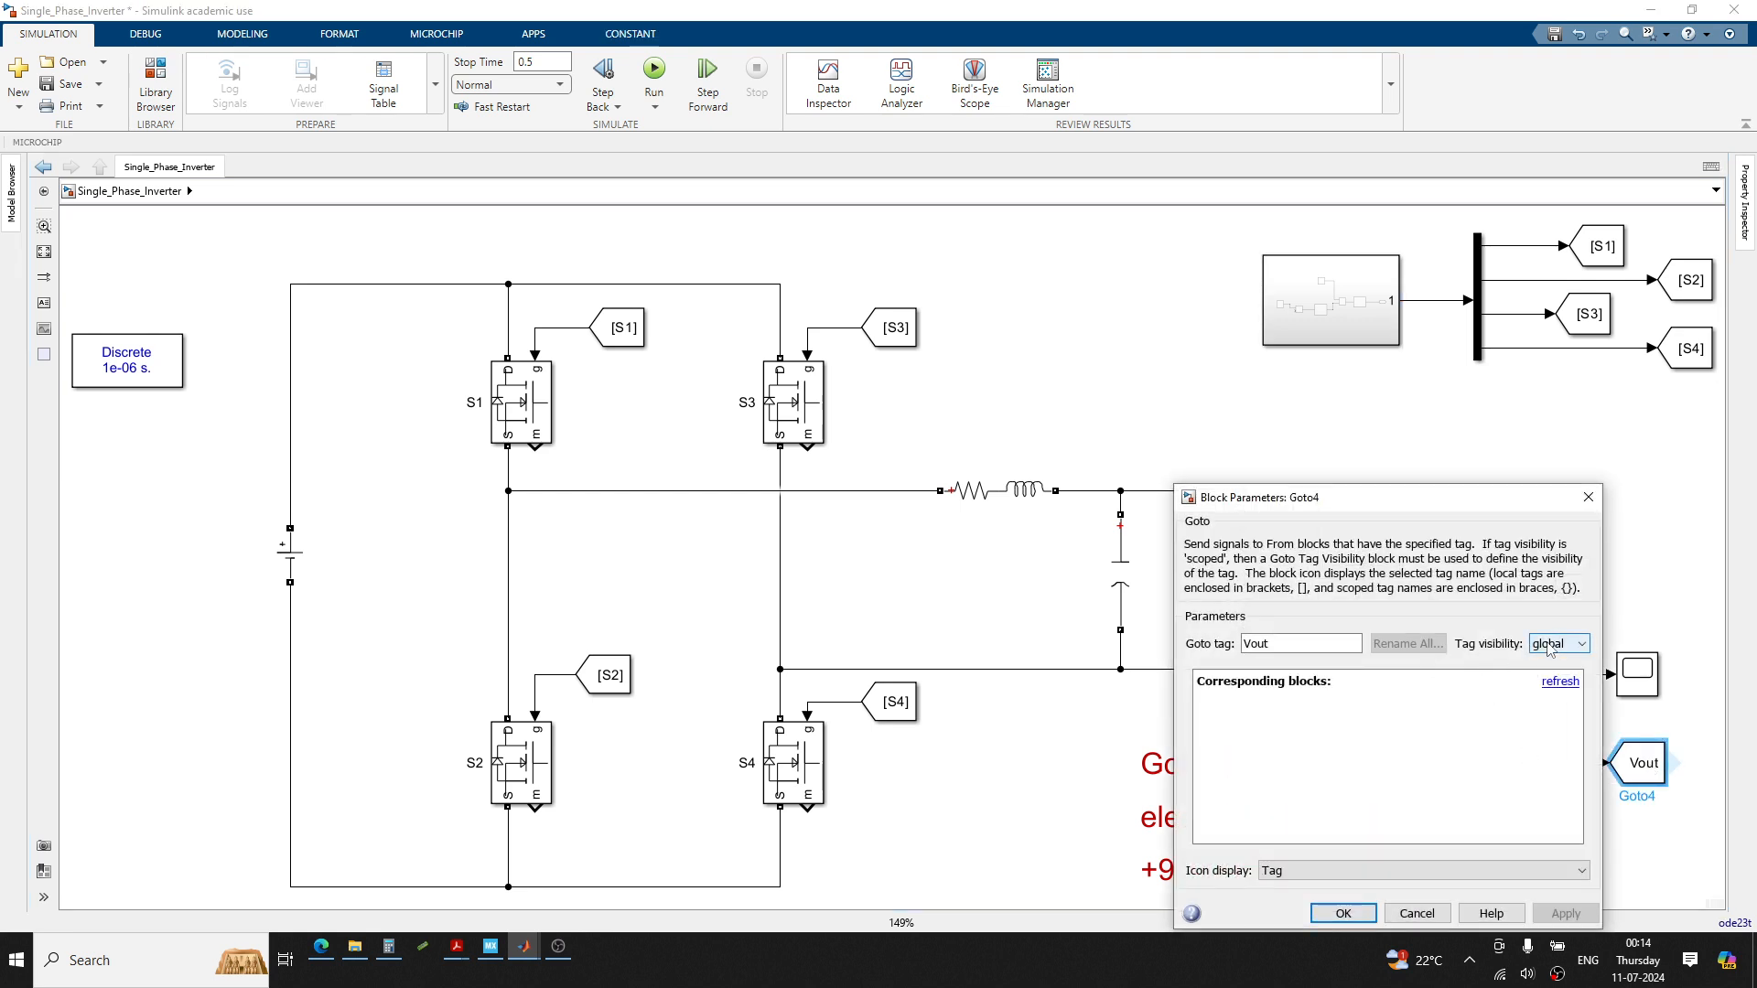
click(1546, 644)
click(1546, 644)
click(1343, 913)
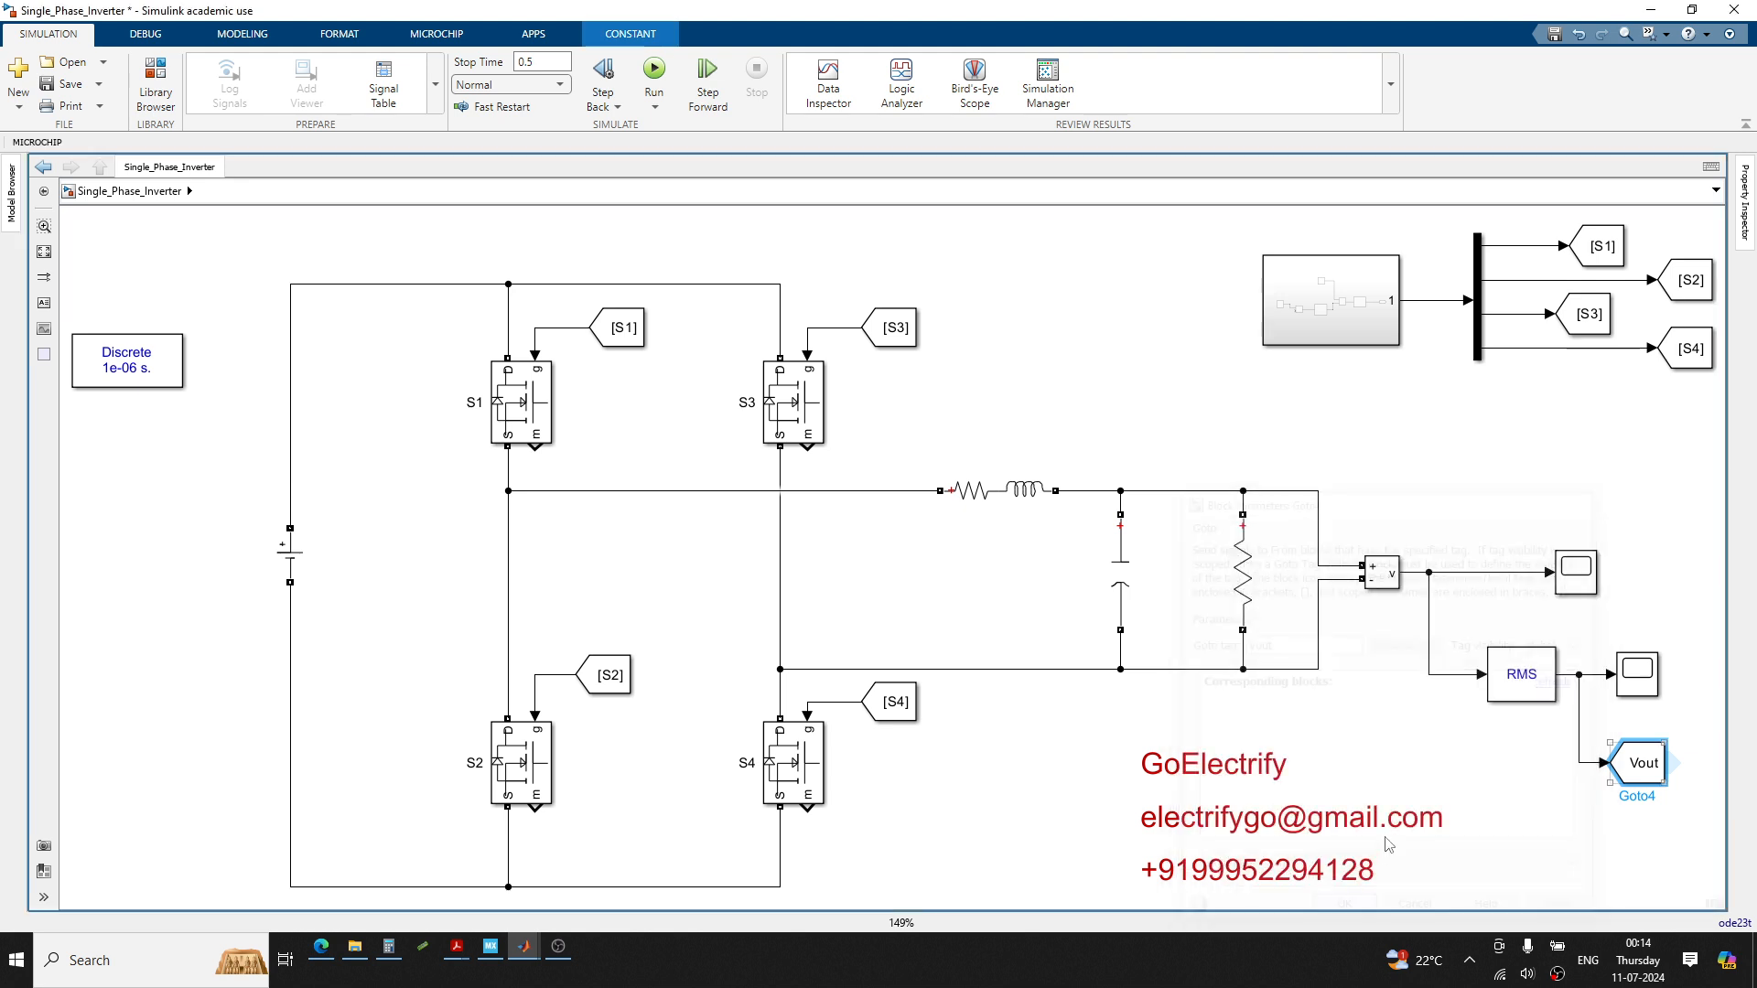
Reopen the control subsystem and add a From block below the 230 Constant block
double_click(1334, 317)
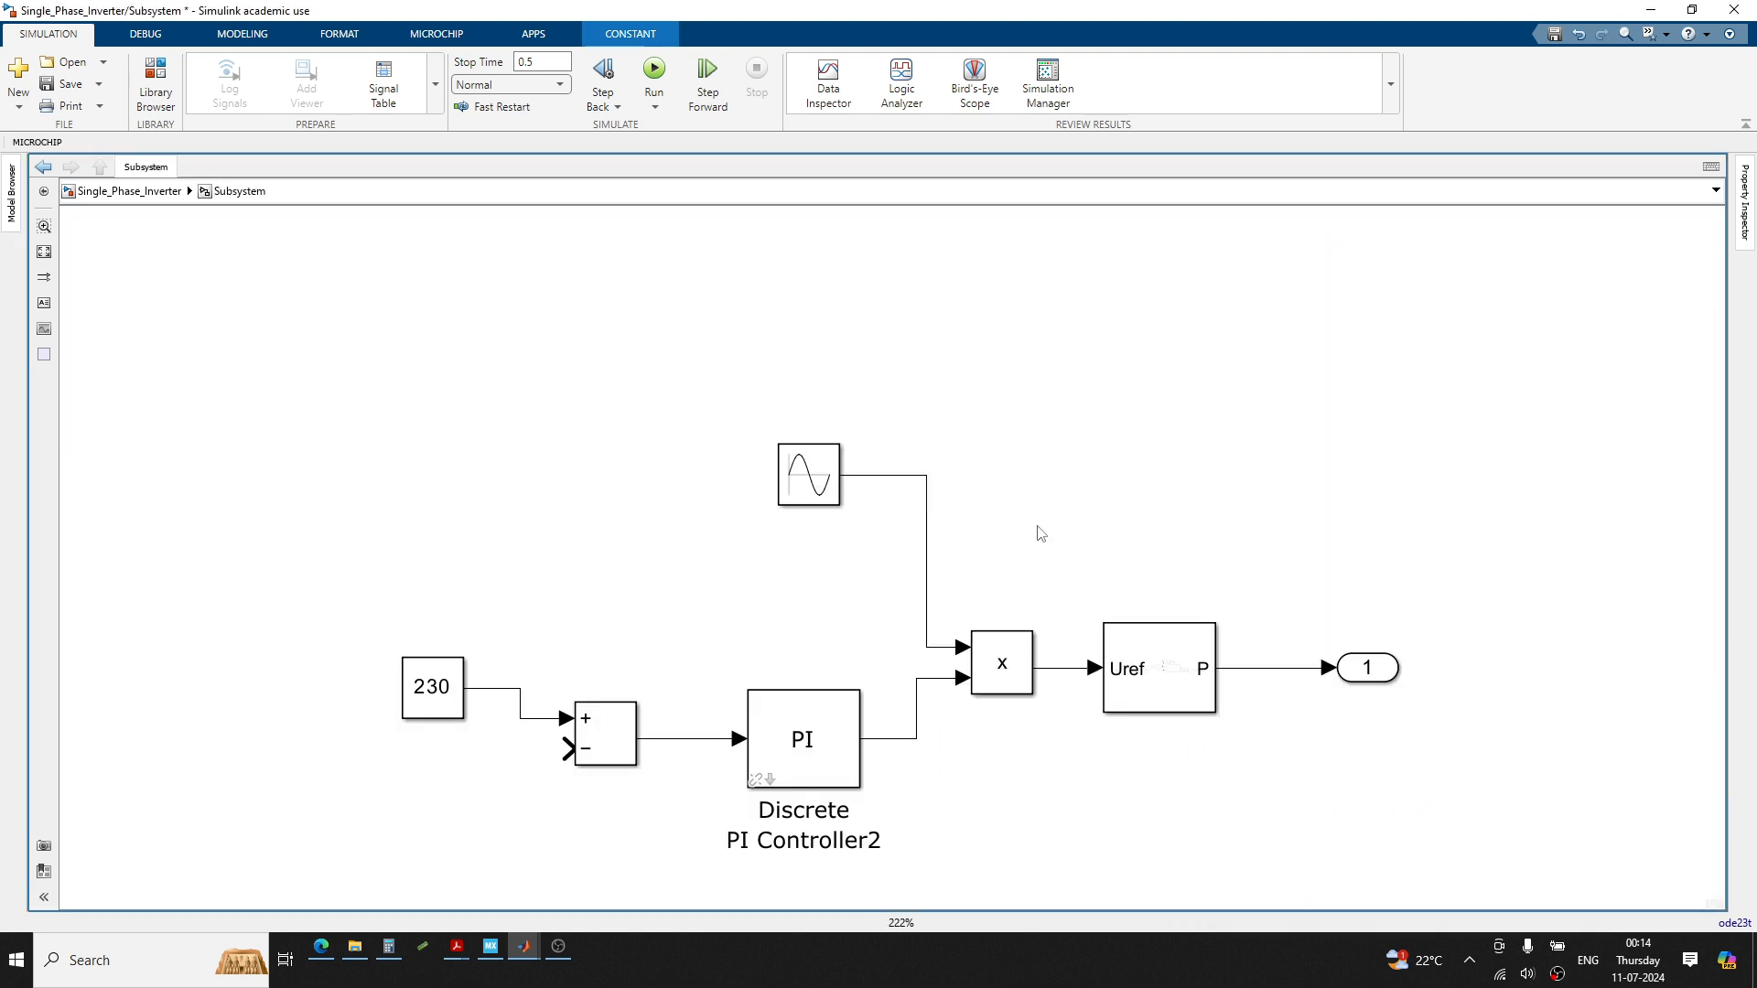
double_click(435, 777)
text(fr)
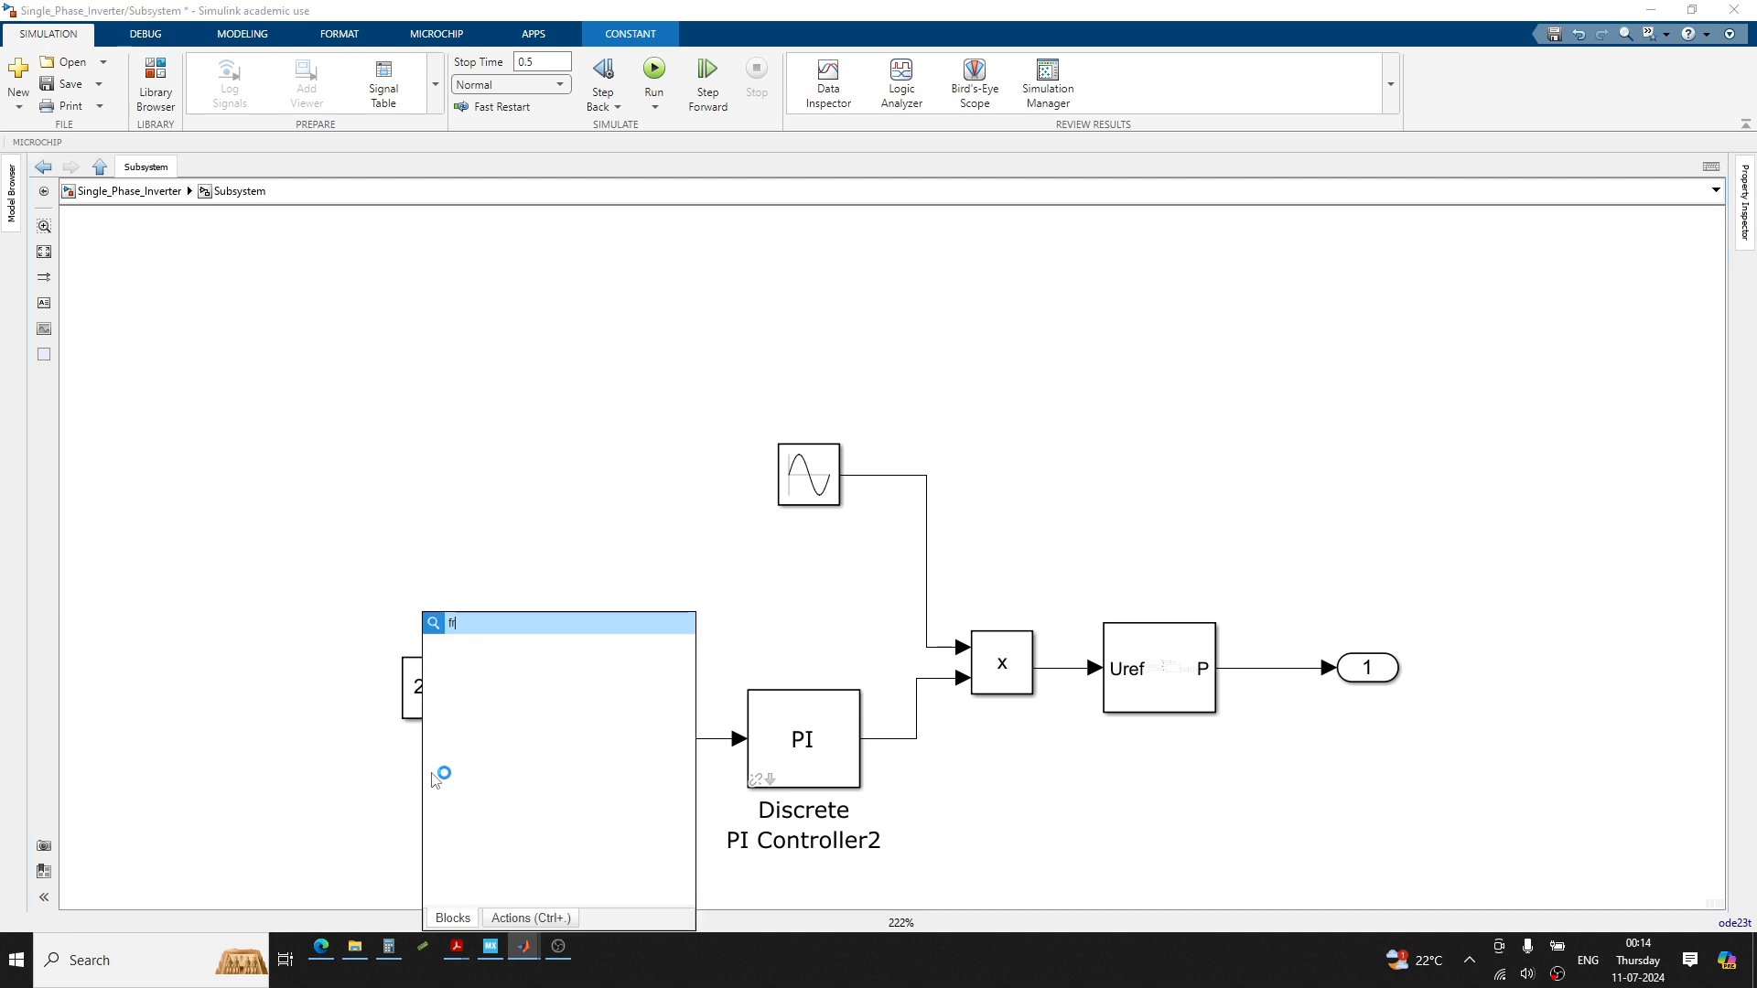
text(om)
key(Return)
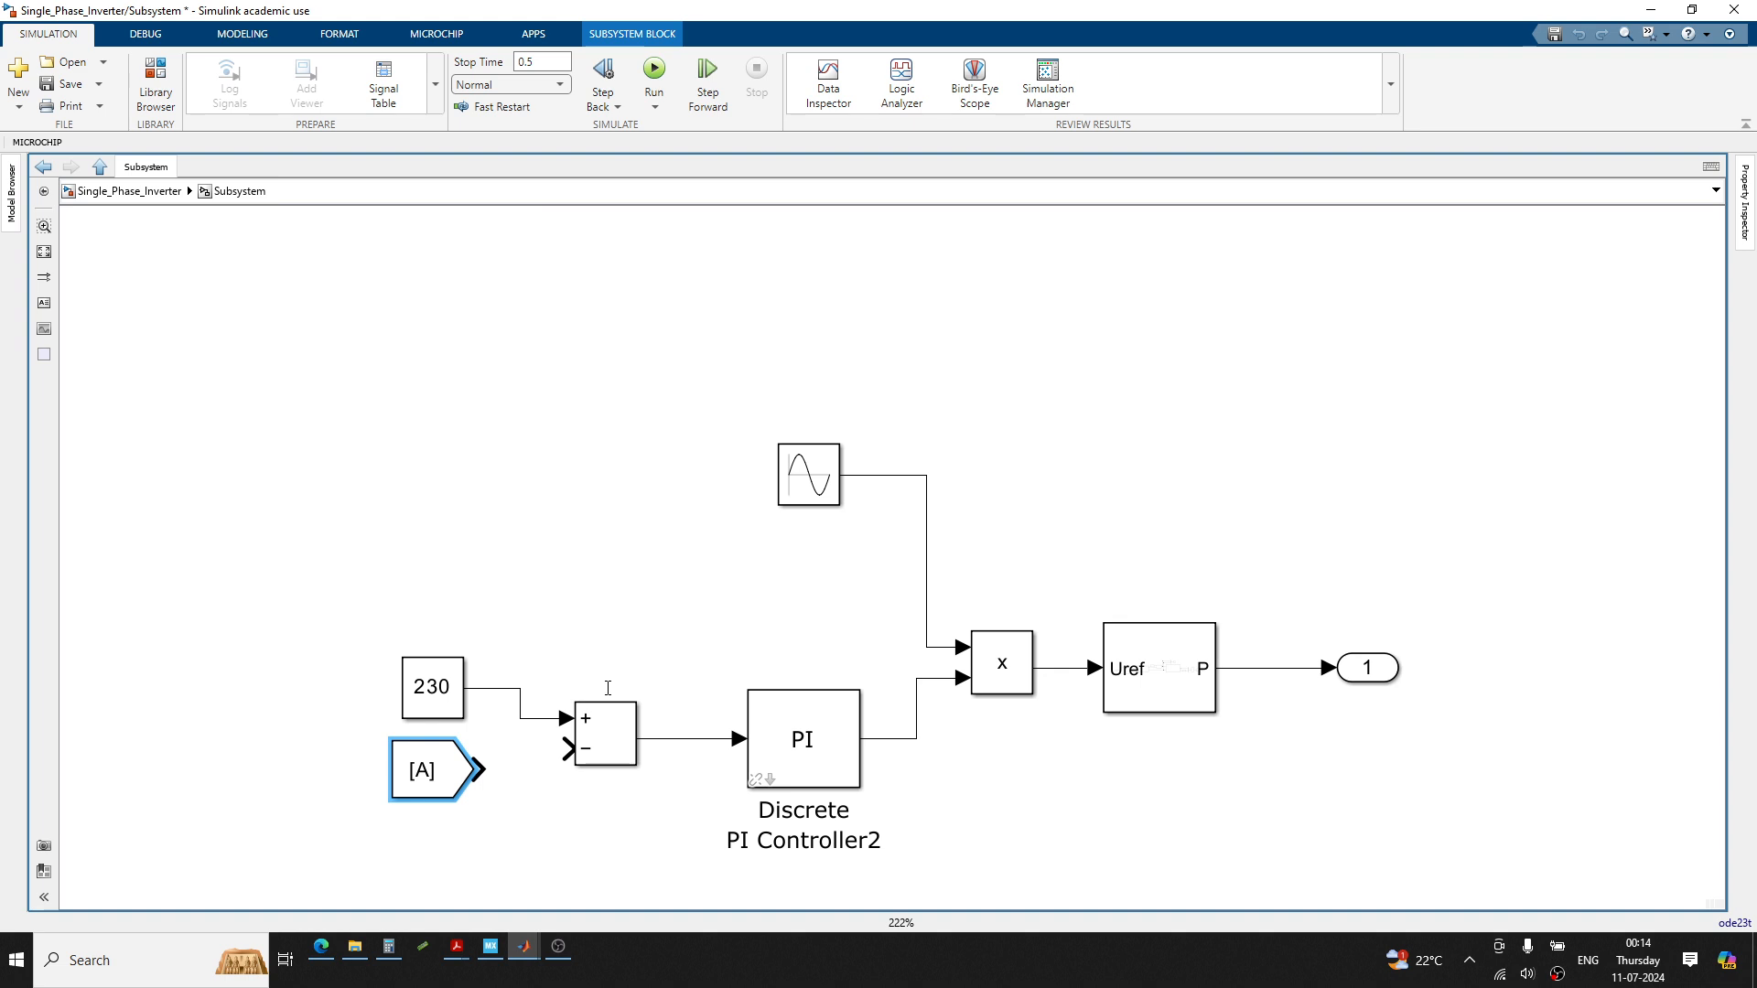
Set the From block's Goto tag to Vout
double_click(447, 765)
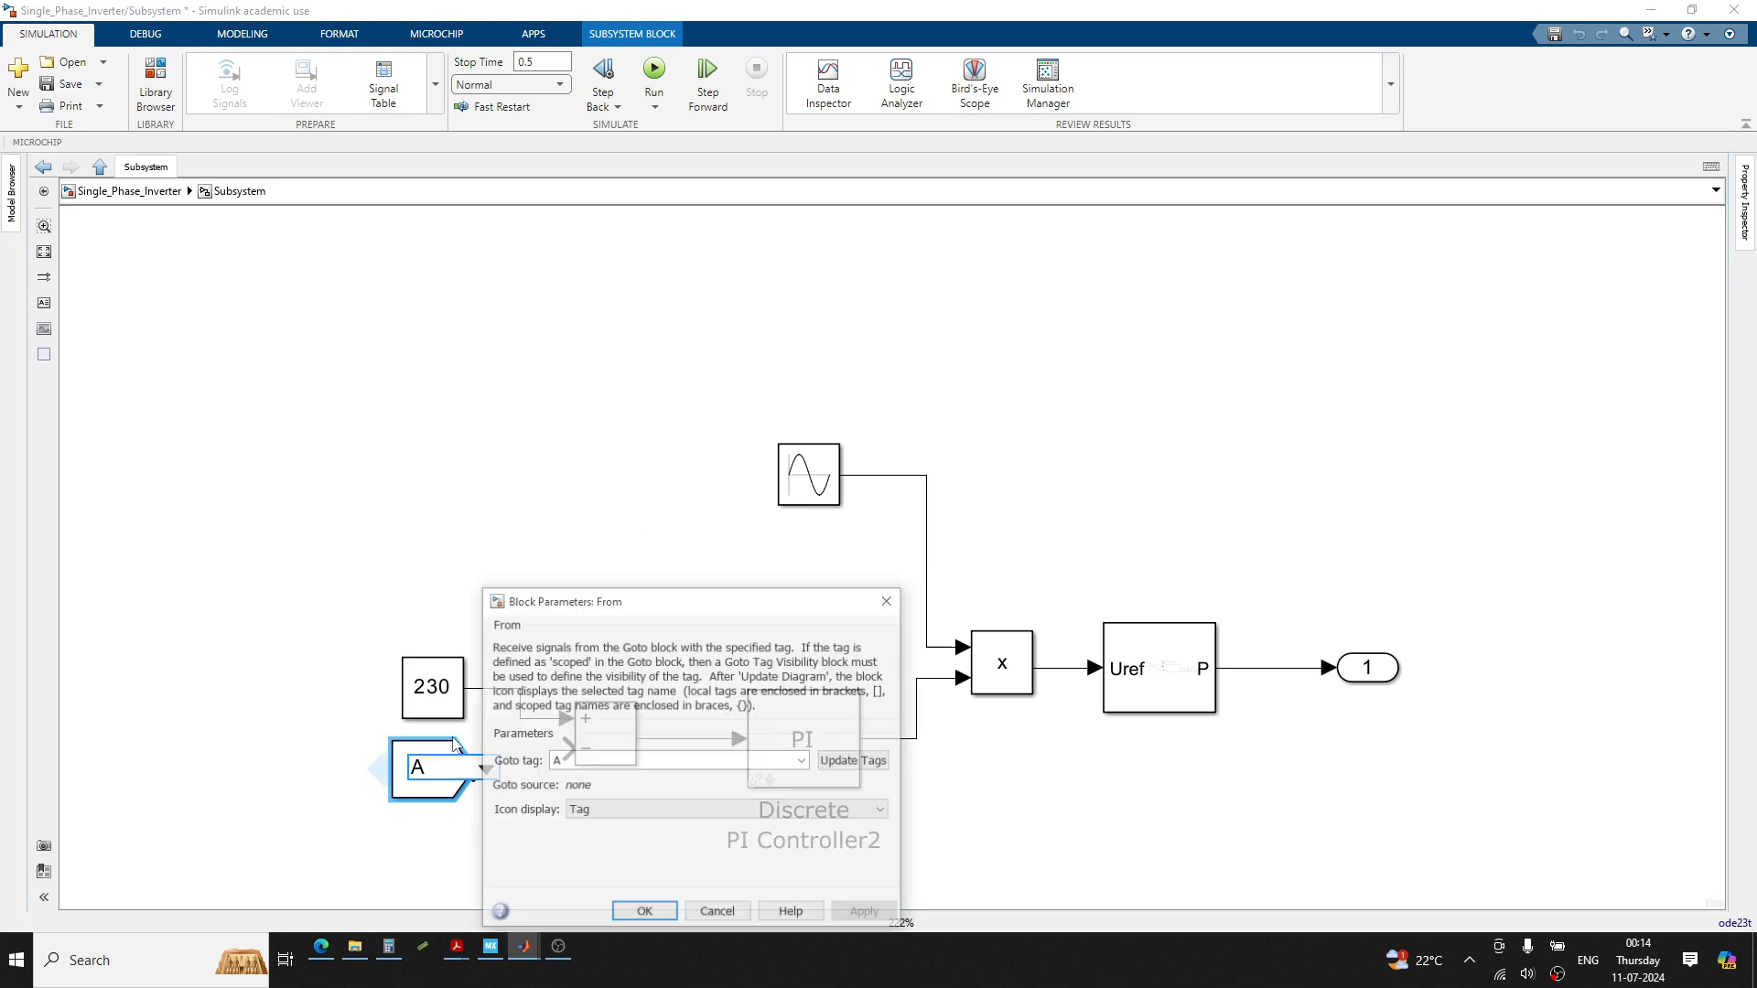
double_click(605, 761)
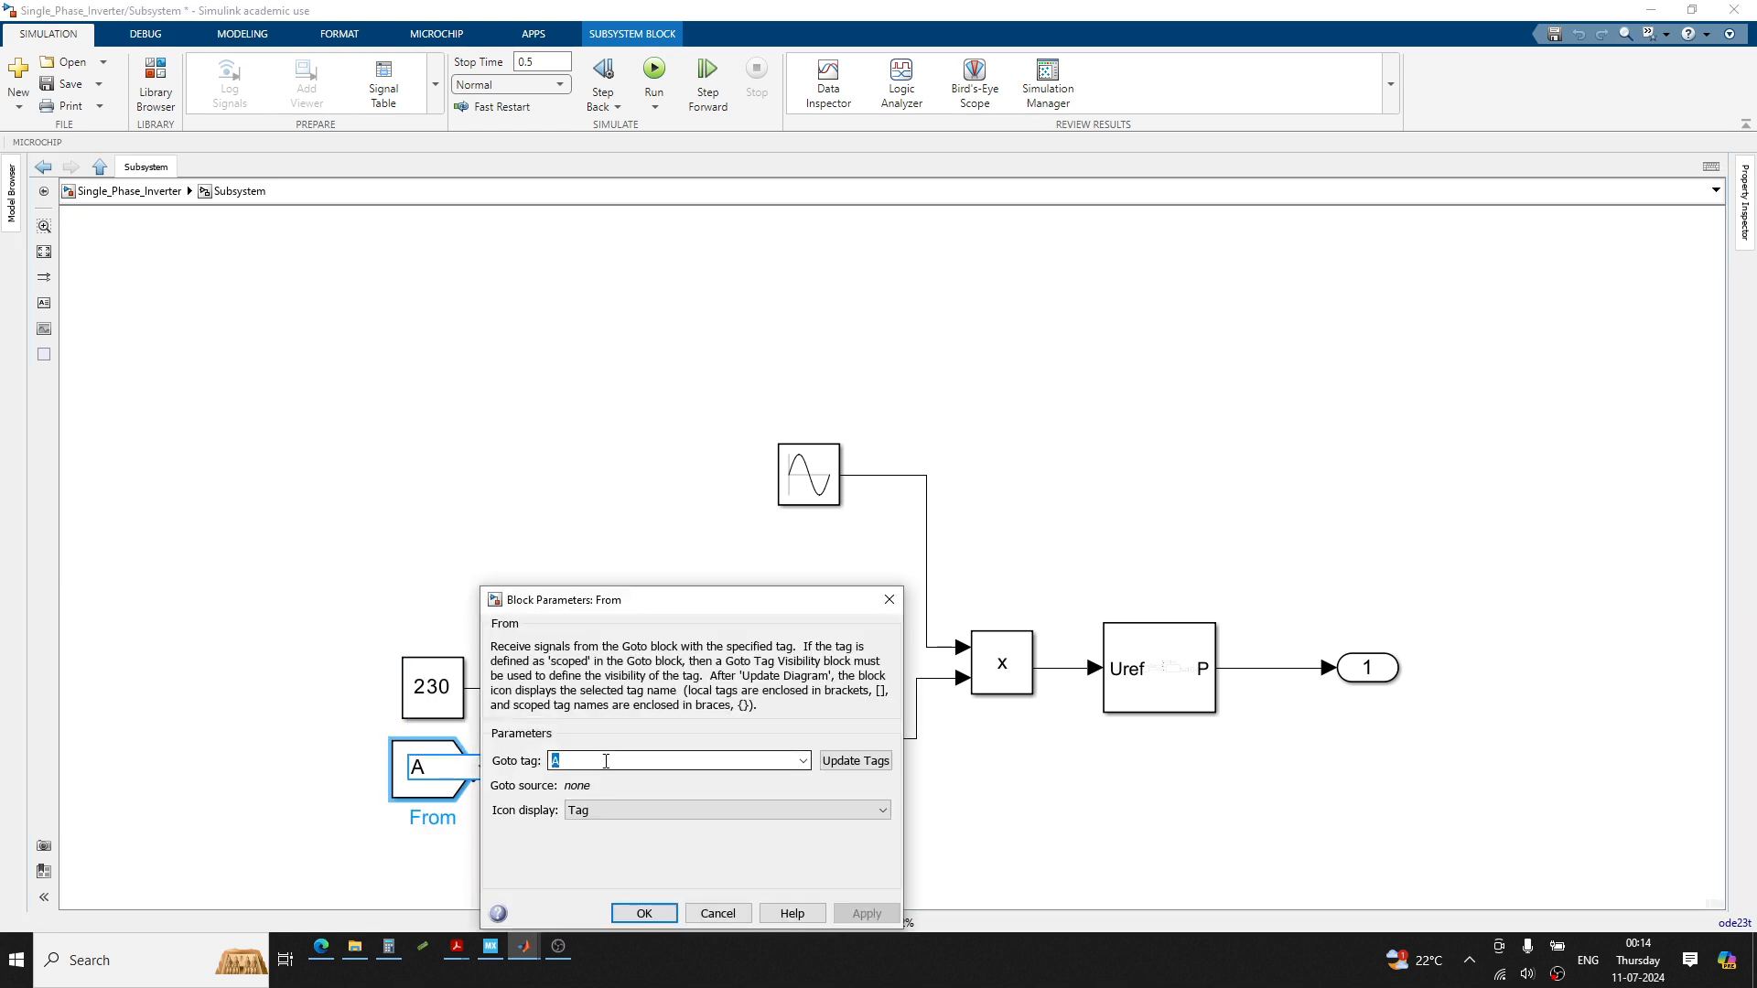
text(Vou)
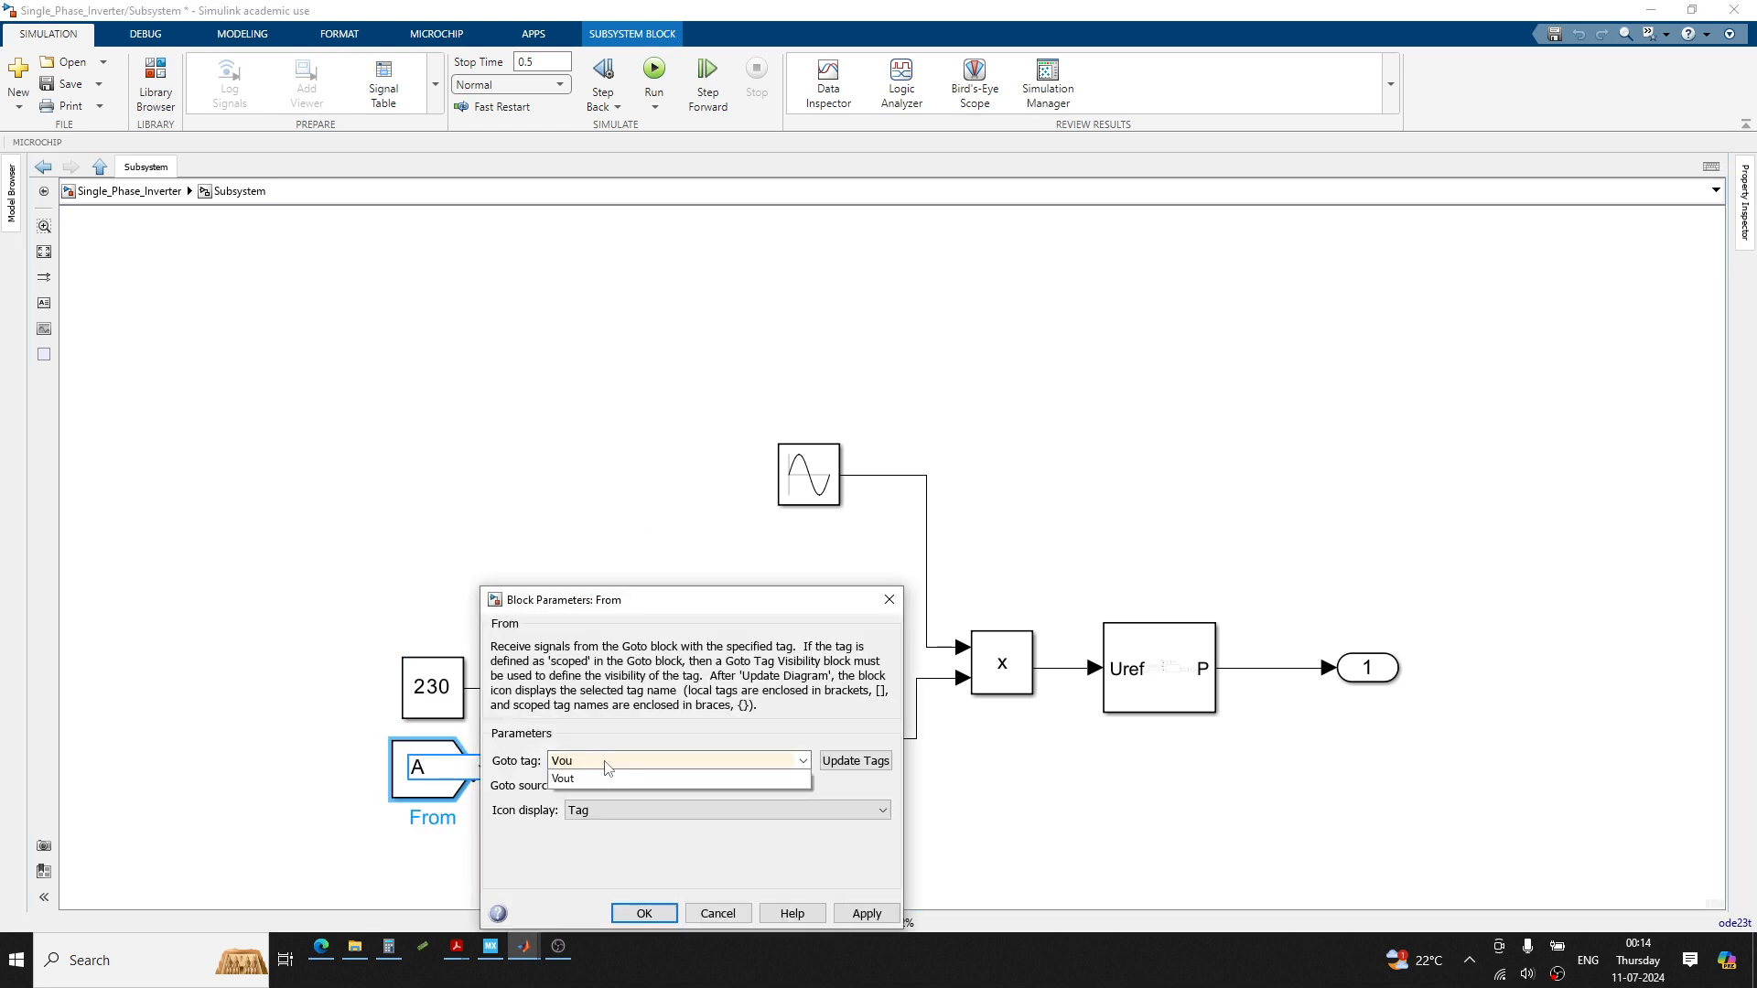
text(t)
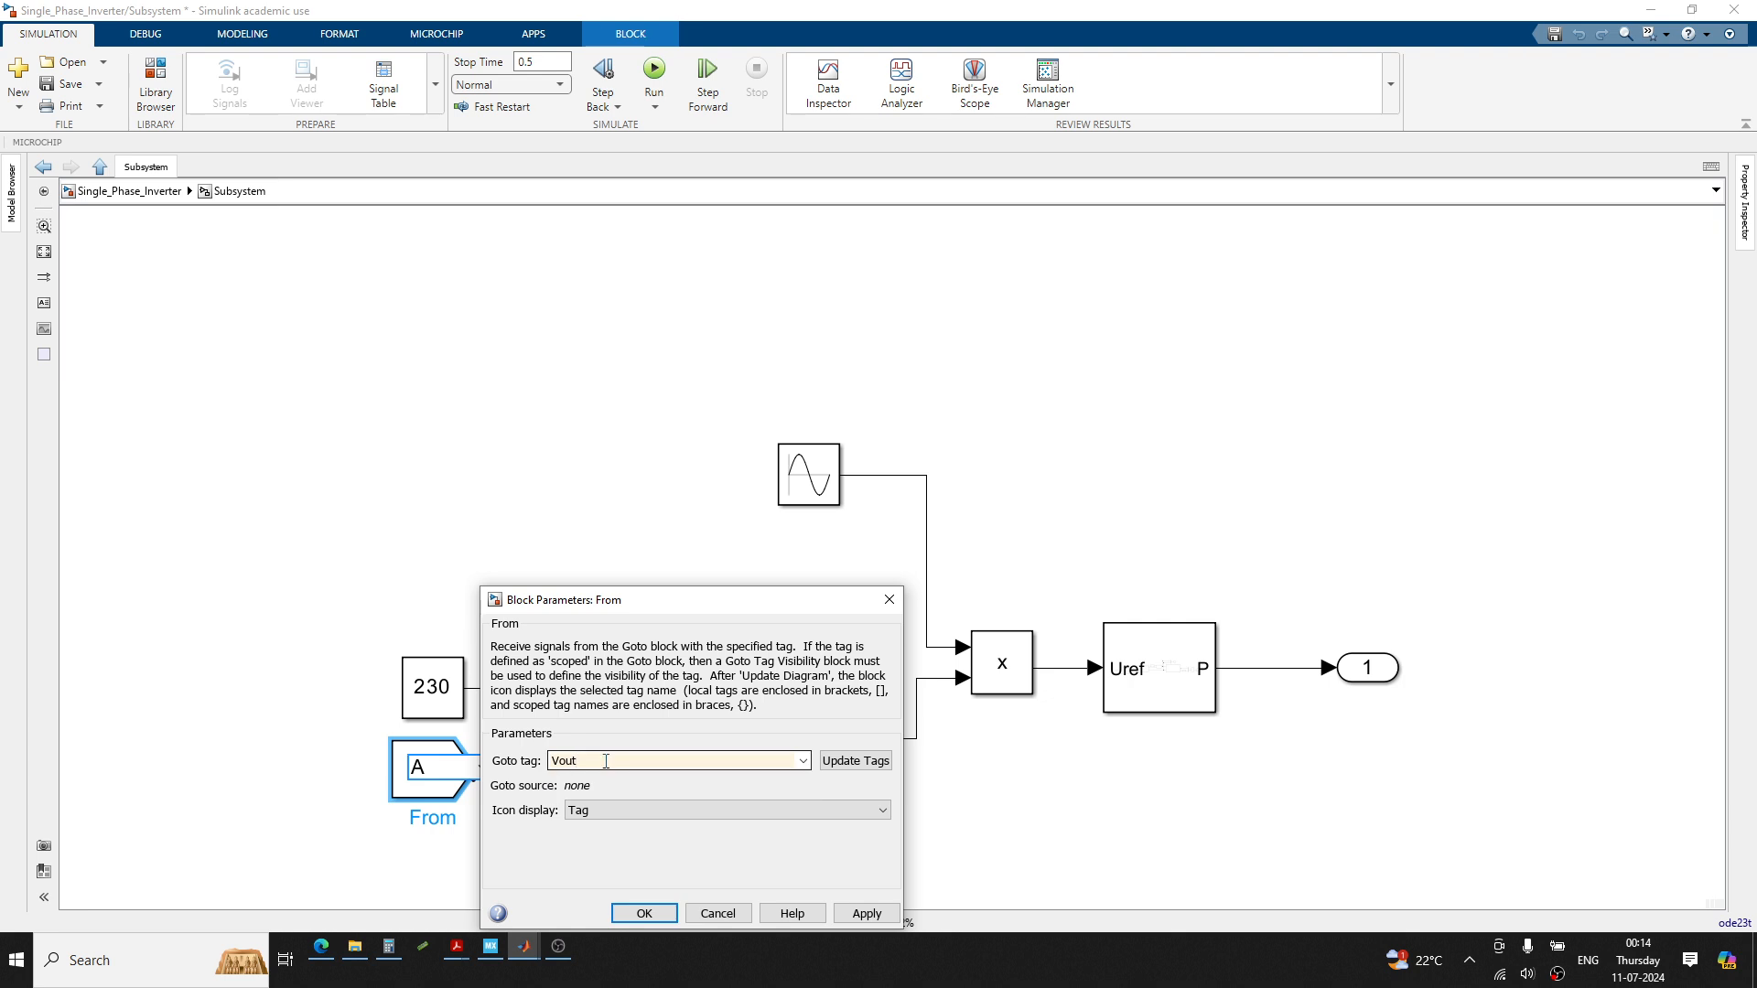
click(641, 910)
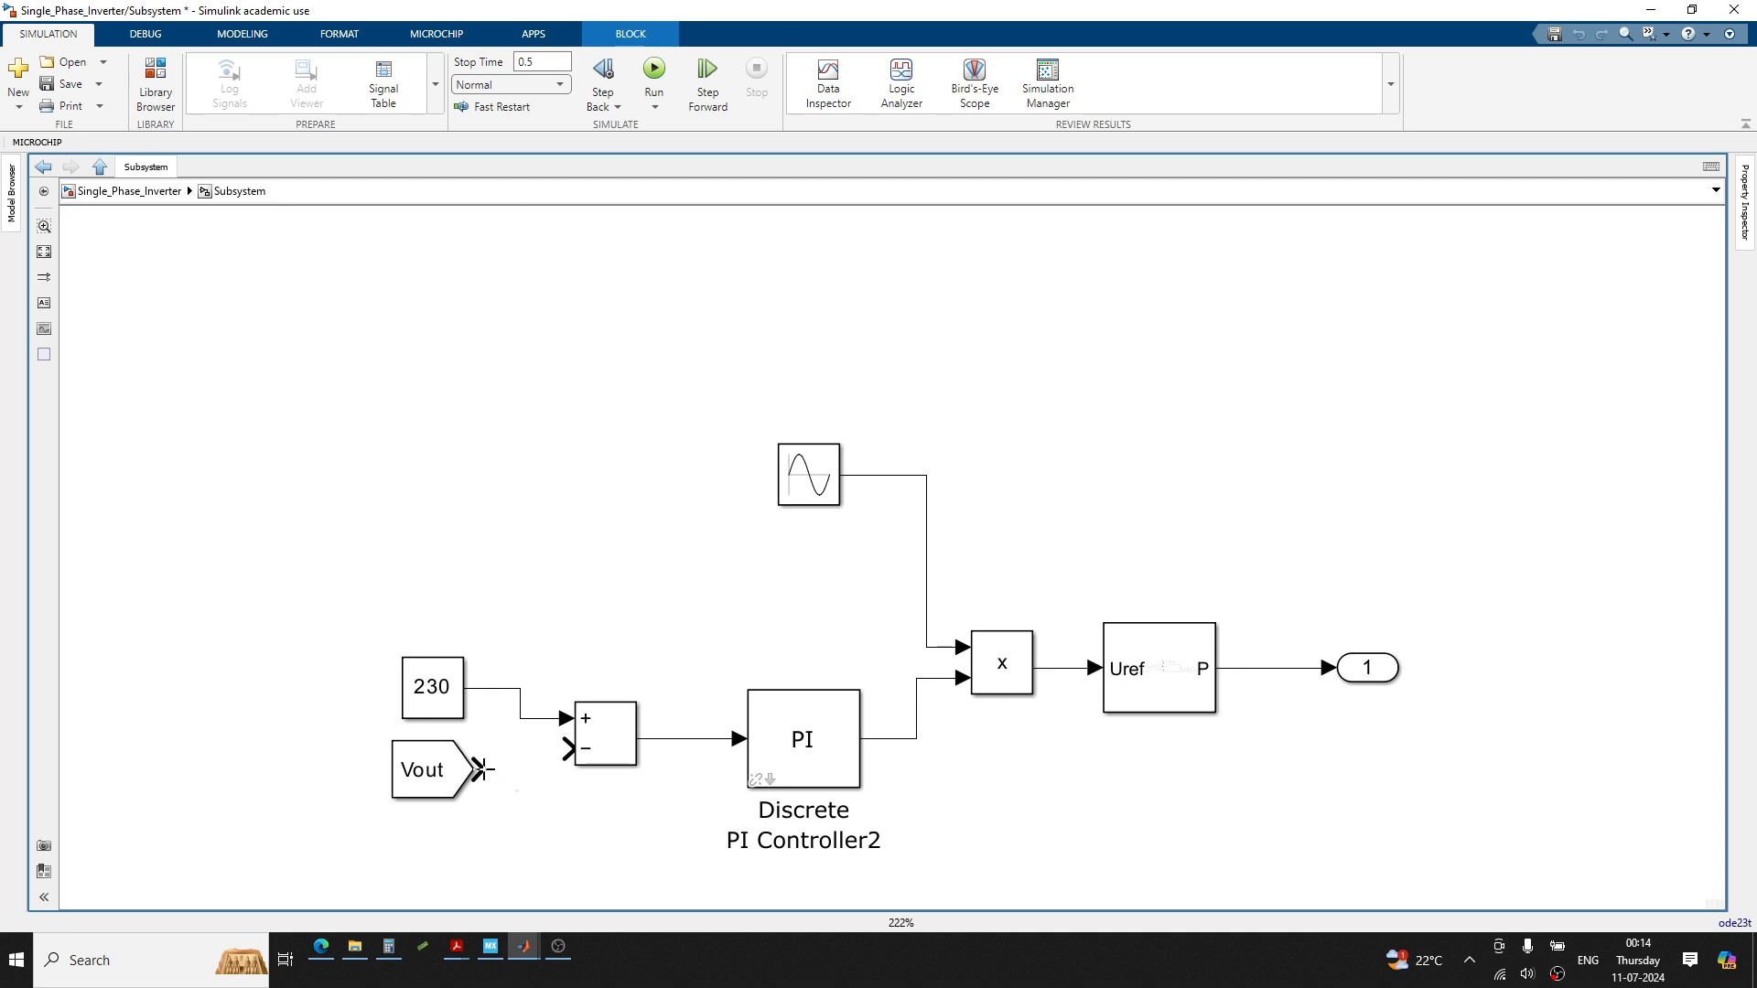
Wire the Vout From block to the Subtract block's minus input and move the From block slightly lower
drag(478, 770, 563, 749)
click(447, 776)
drag(447, 775, 447, 805)
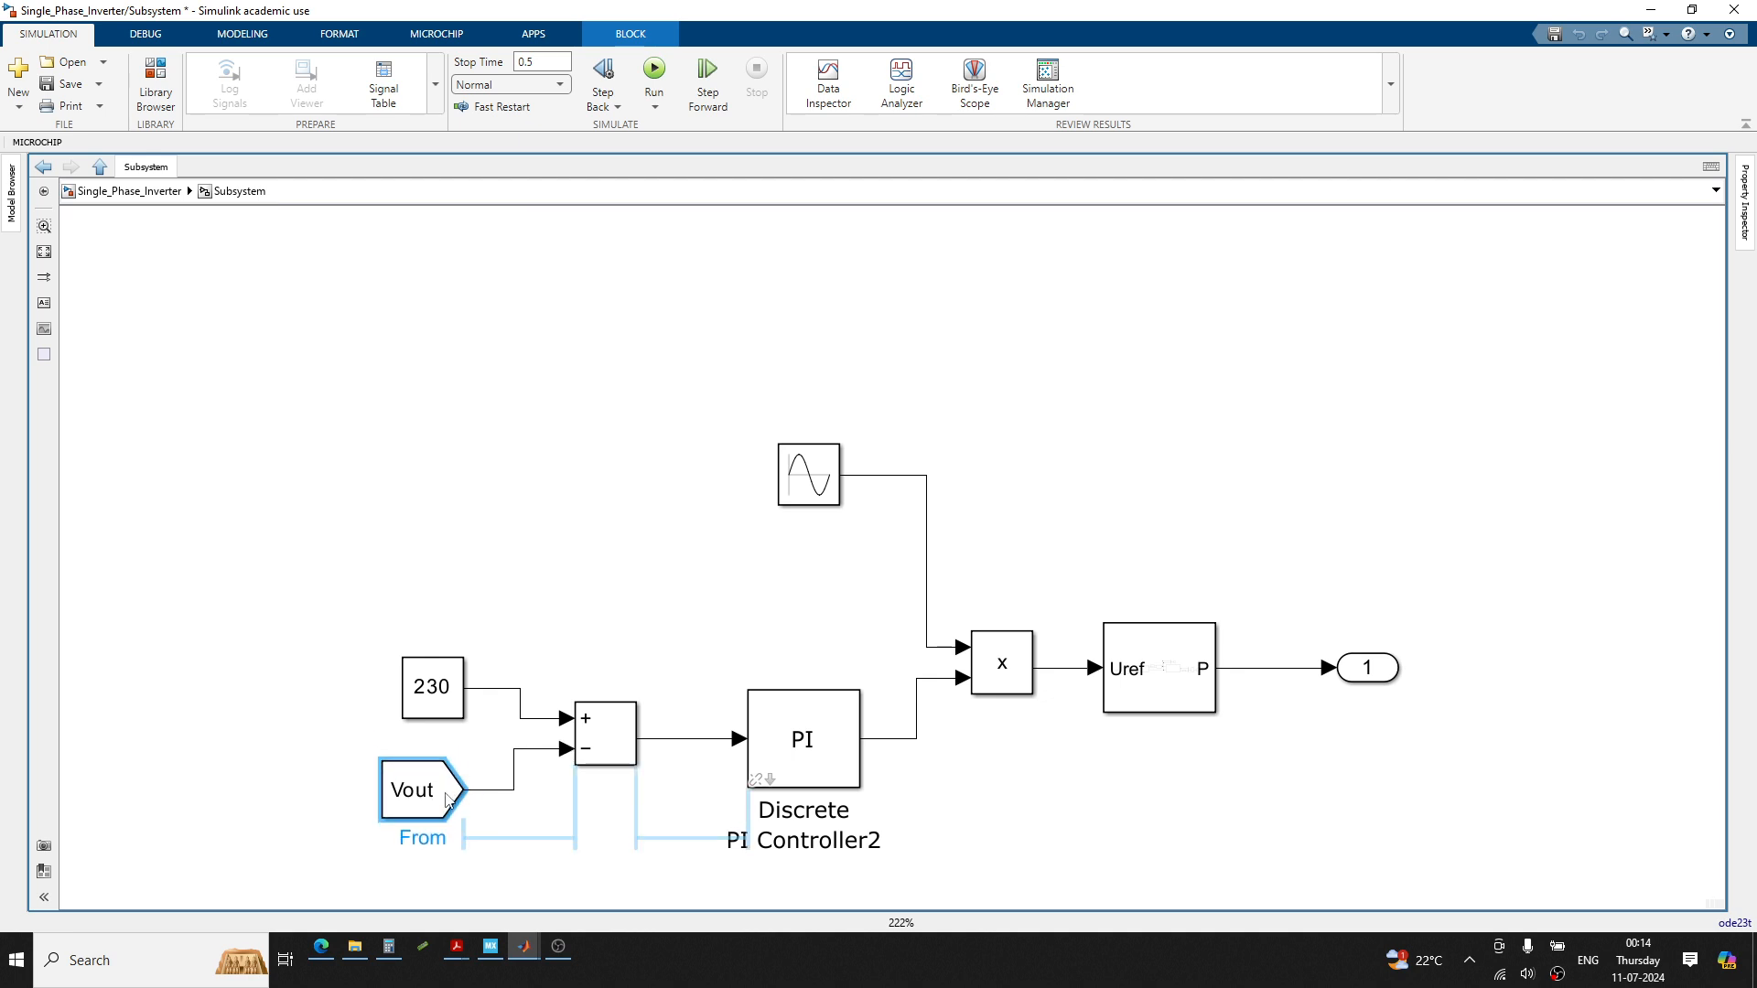
click(539, 665)
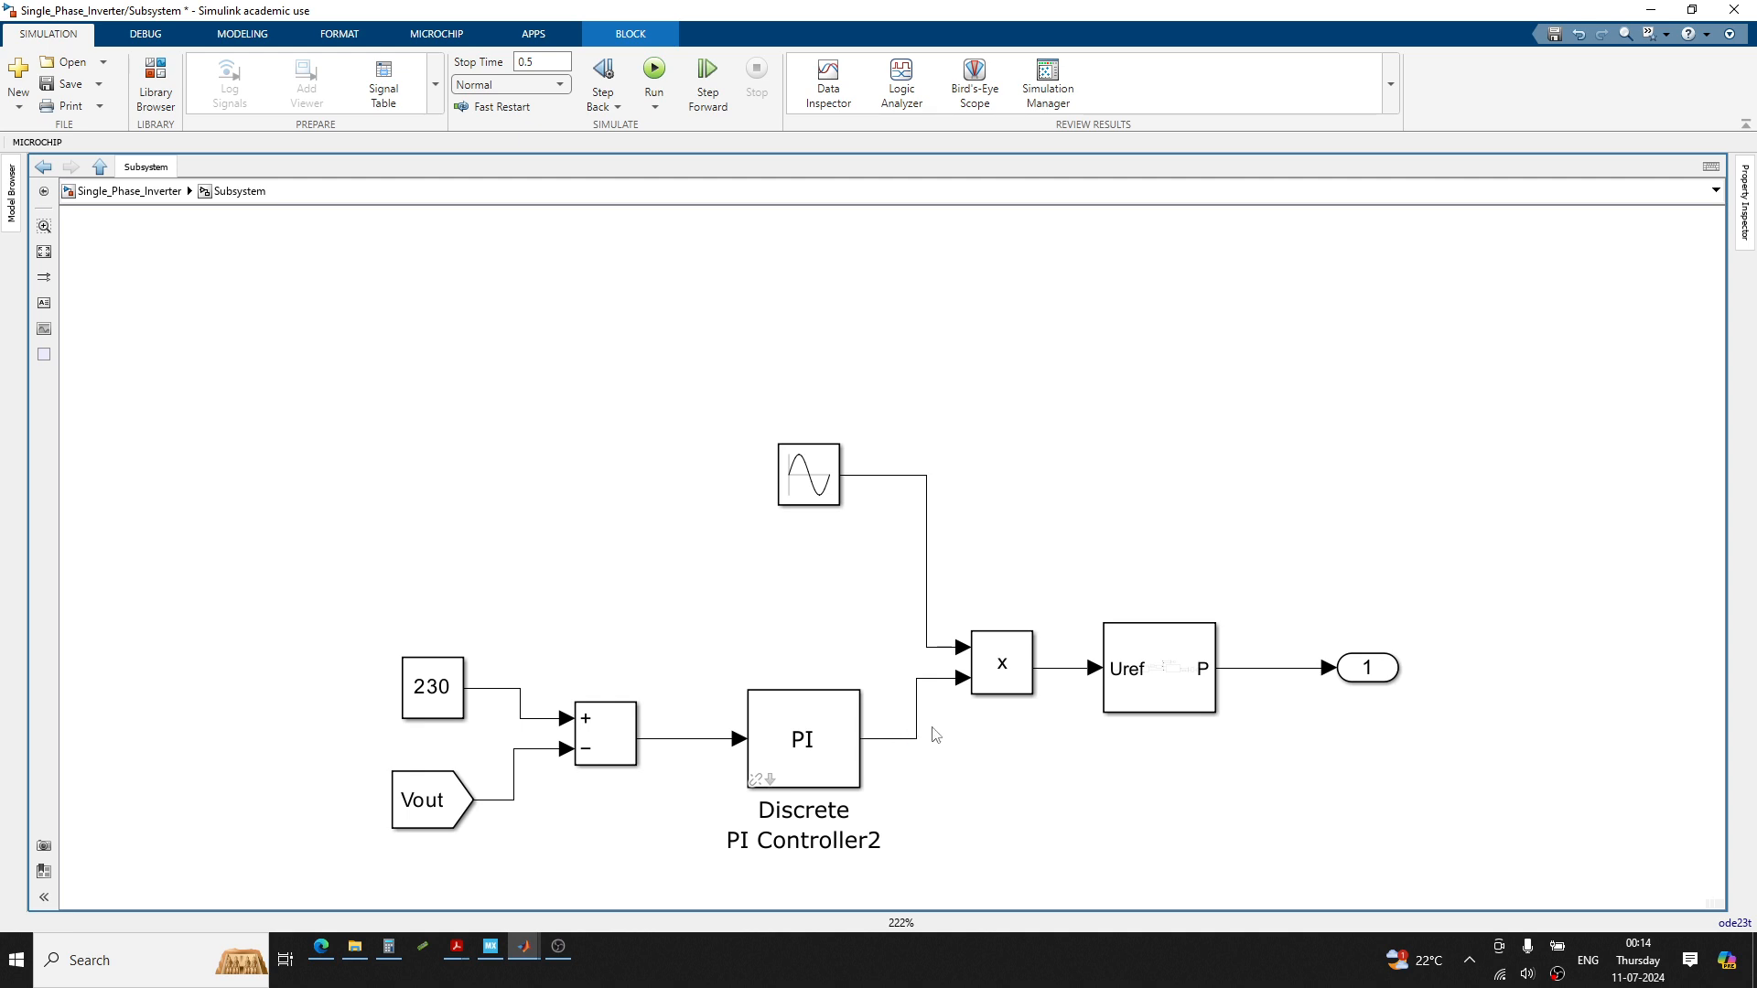
click(1006, 603)
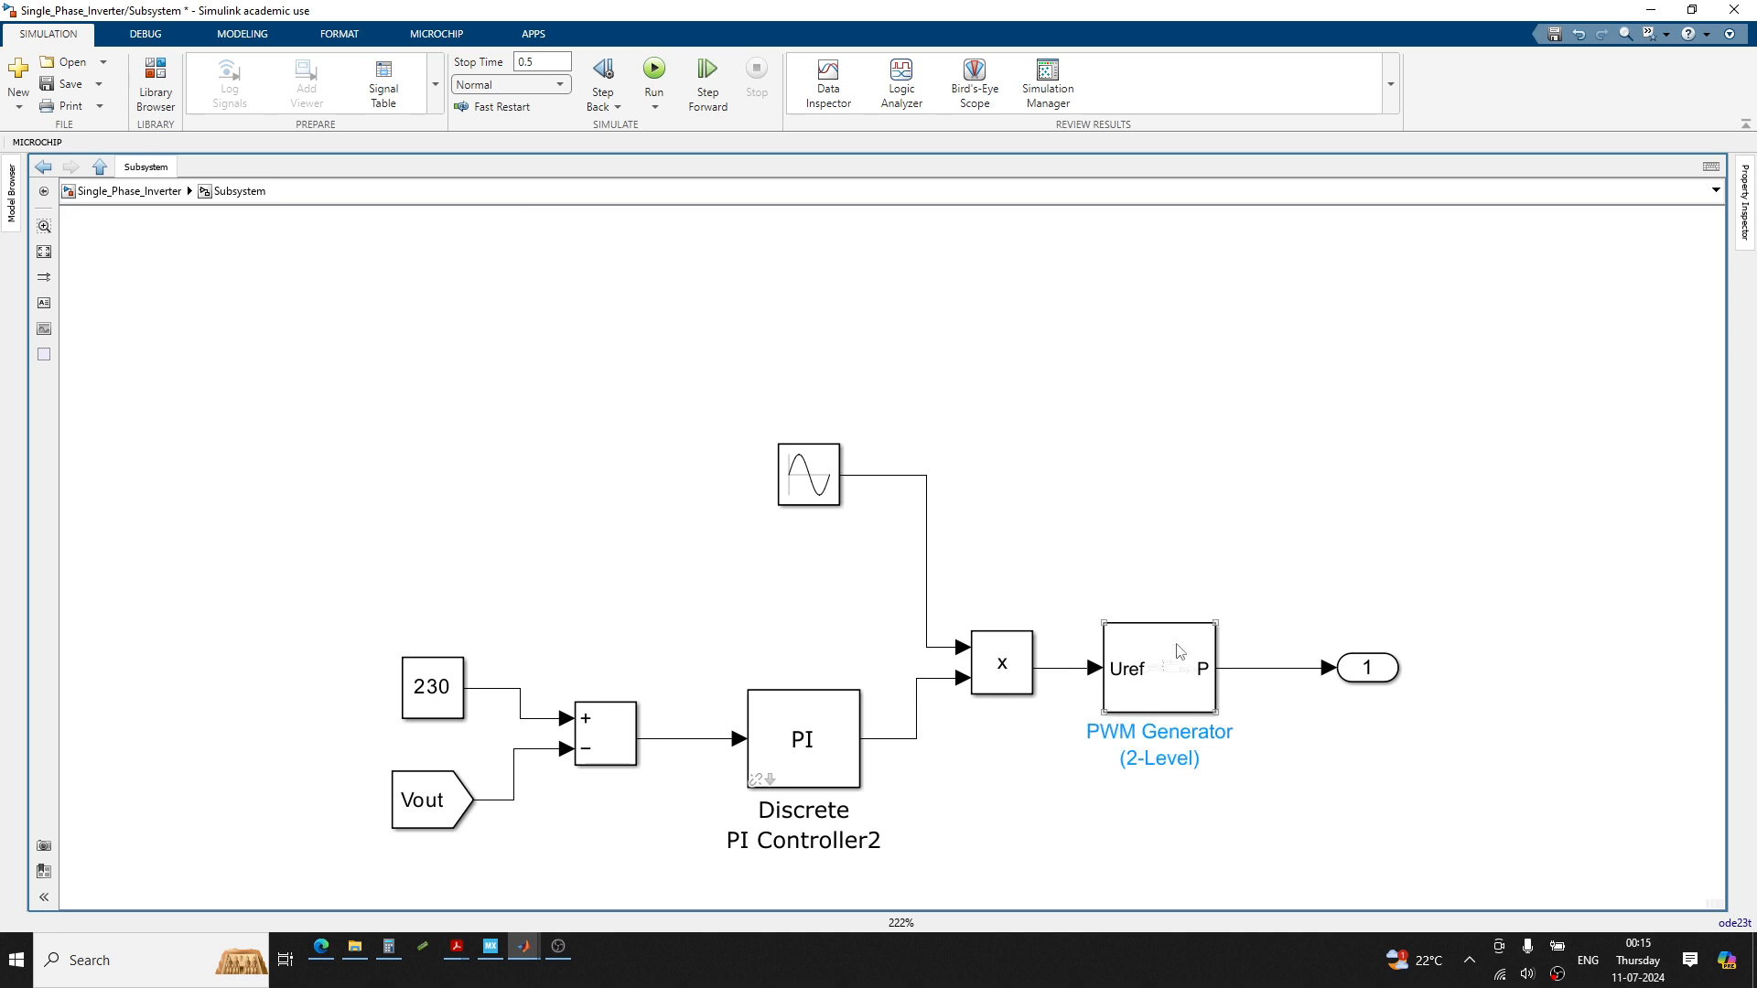
click(171, 199)
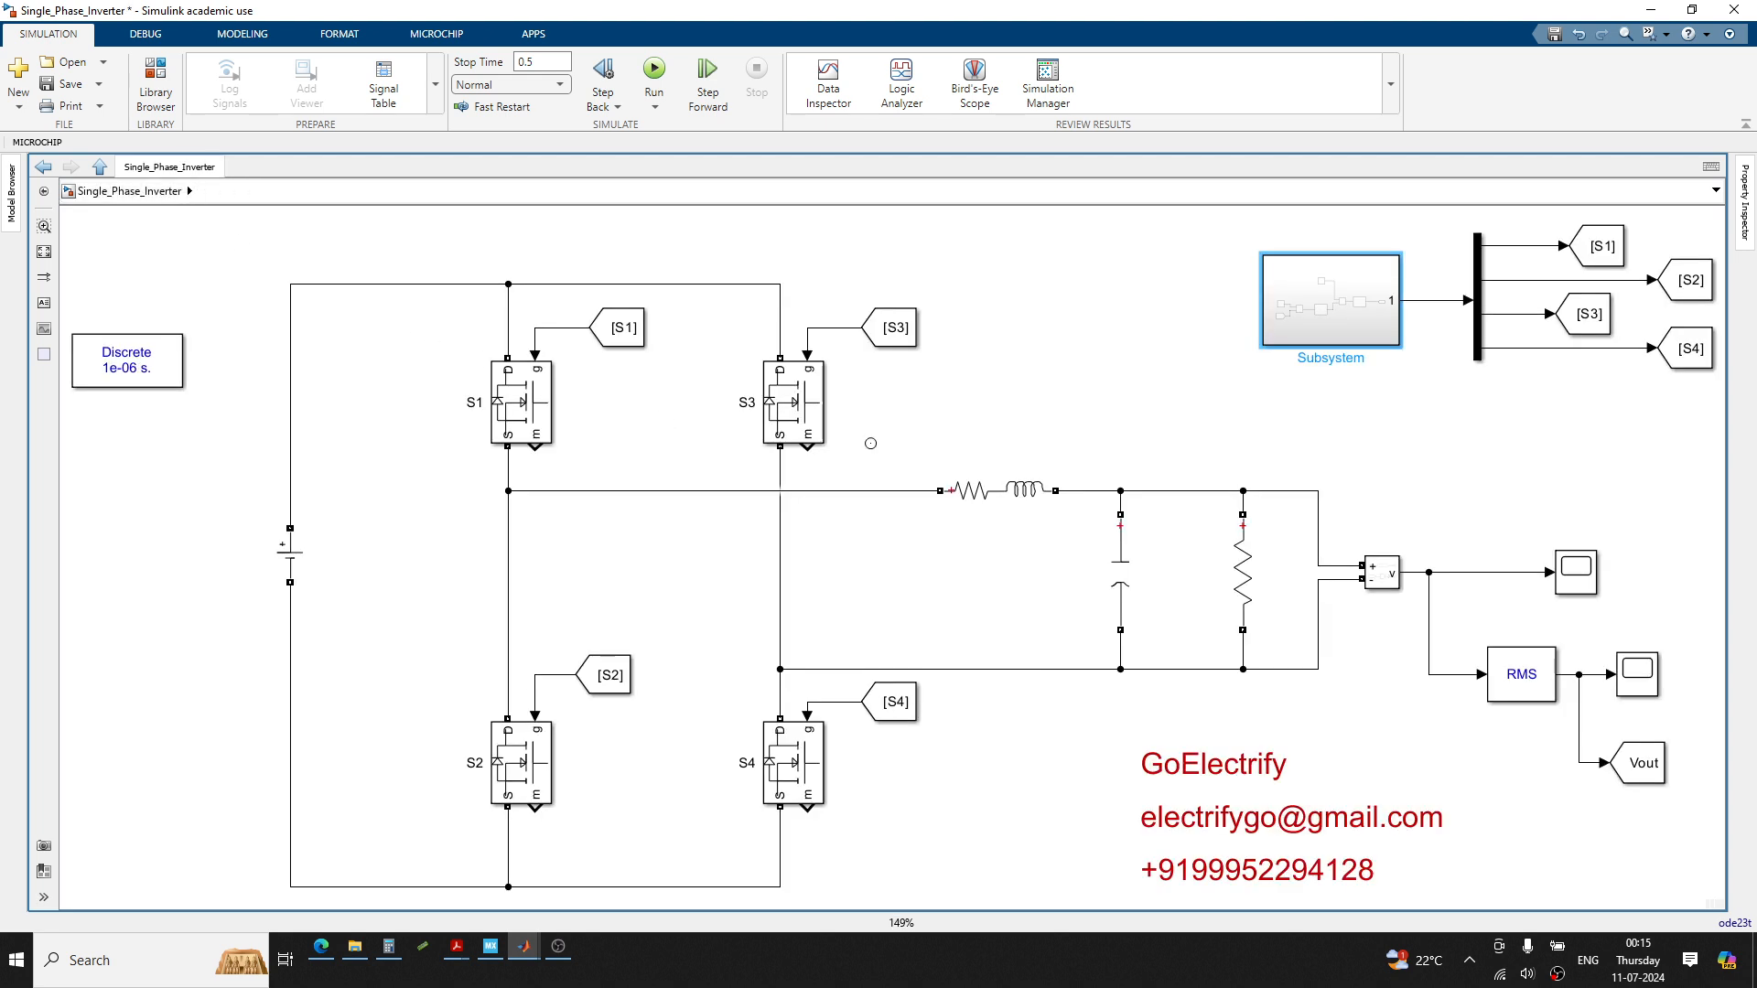
double_click(1327, 314)
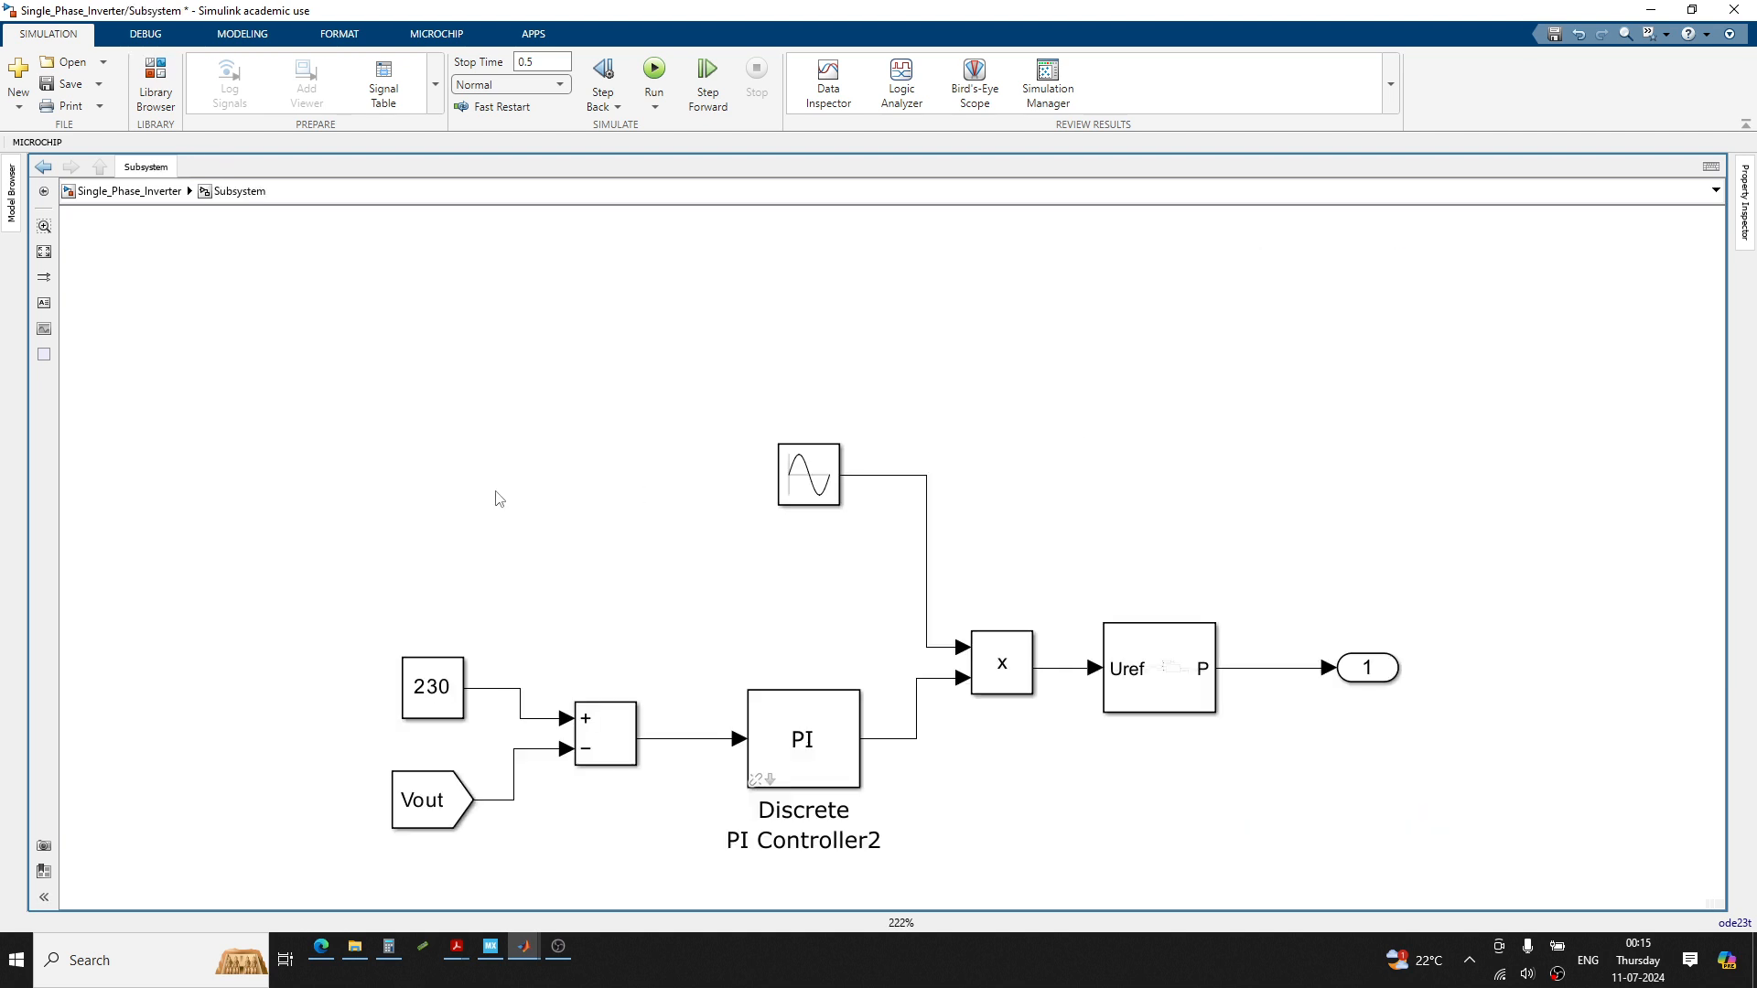
Add a Mux block above the Subtract block and branch the 230 reference and Vout signals into its two inputs
double_click(576, 529)
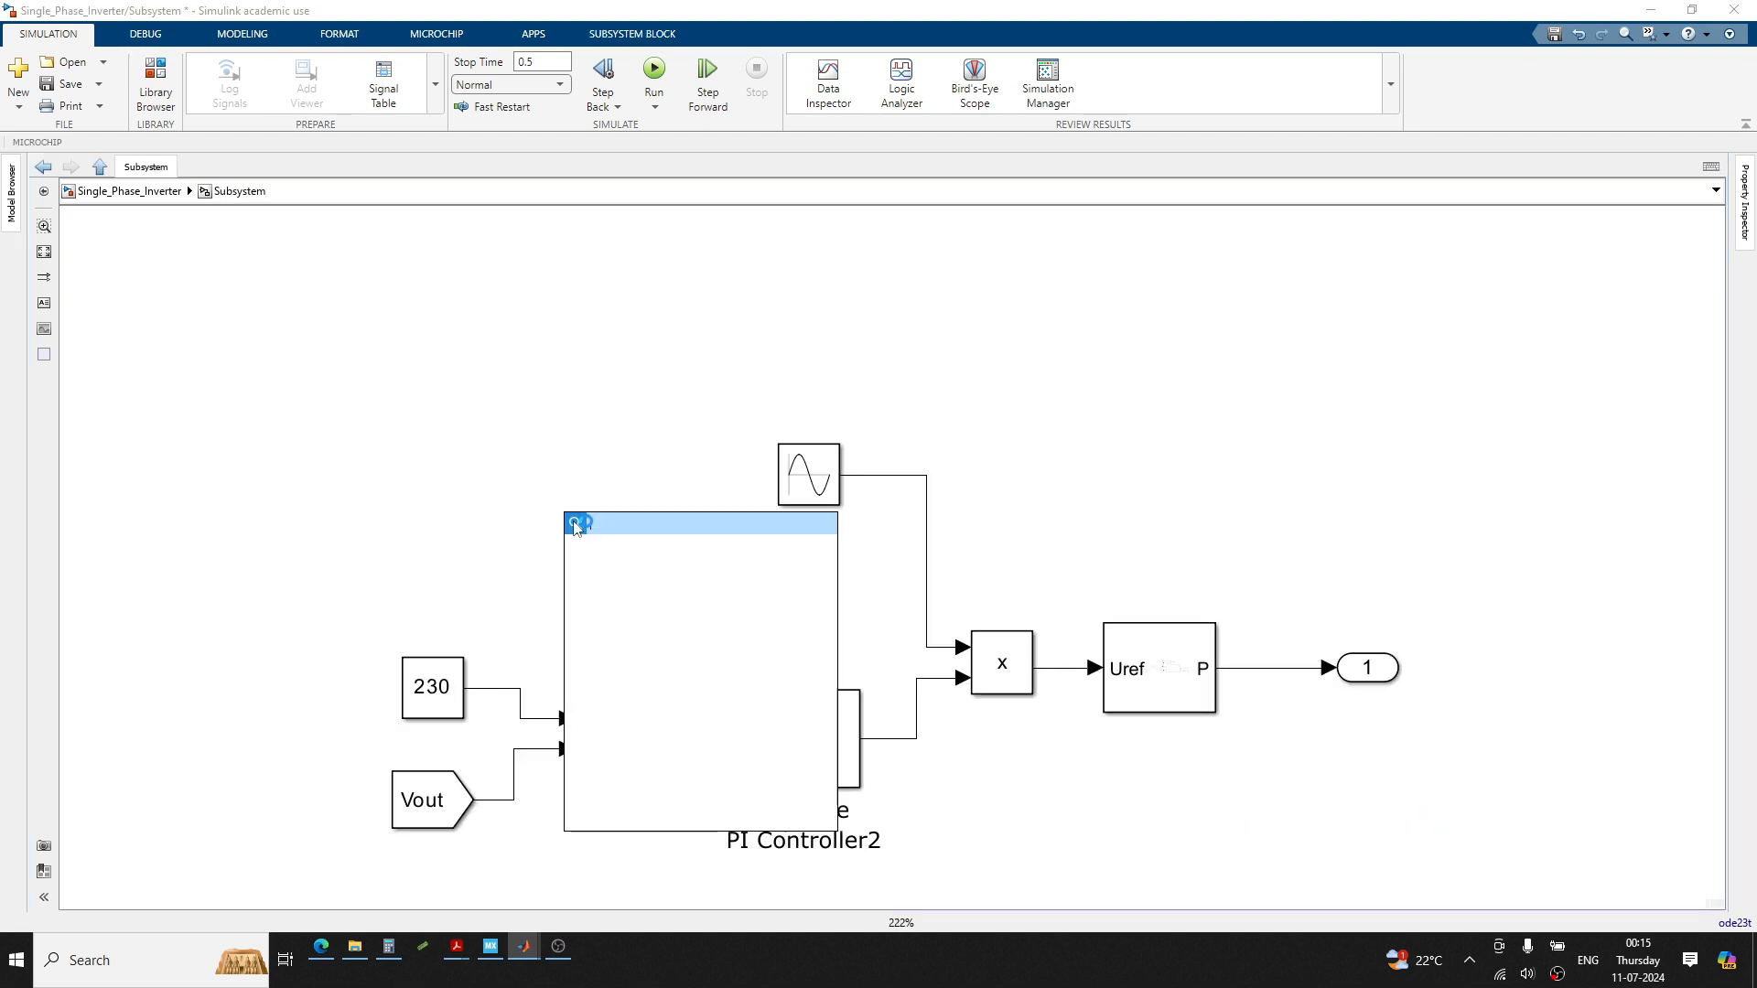
text(mux)
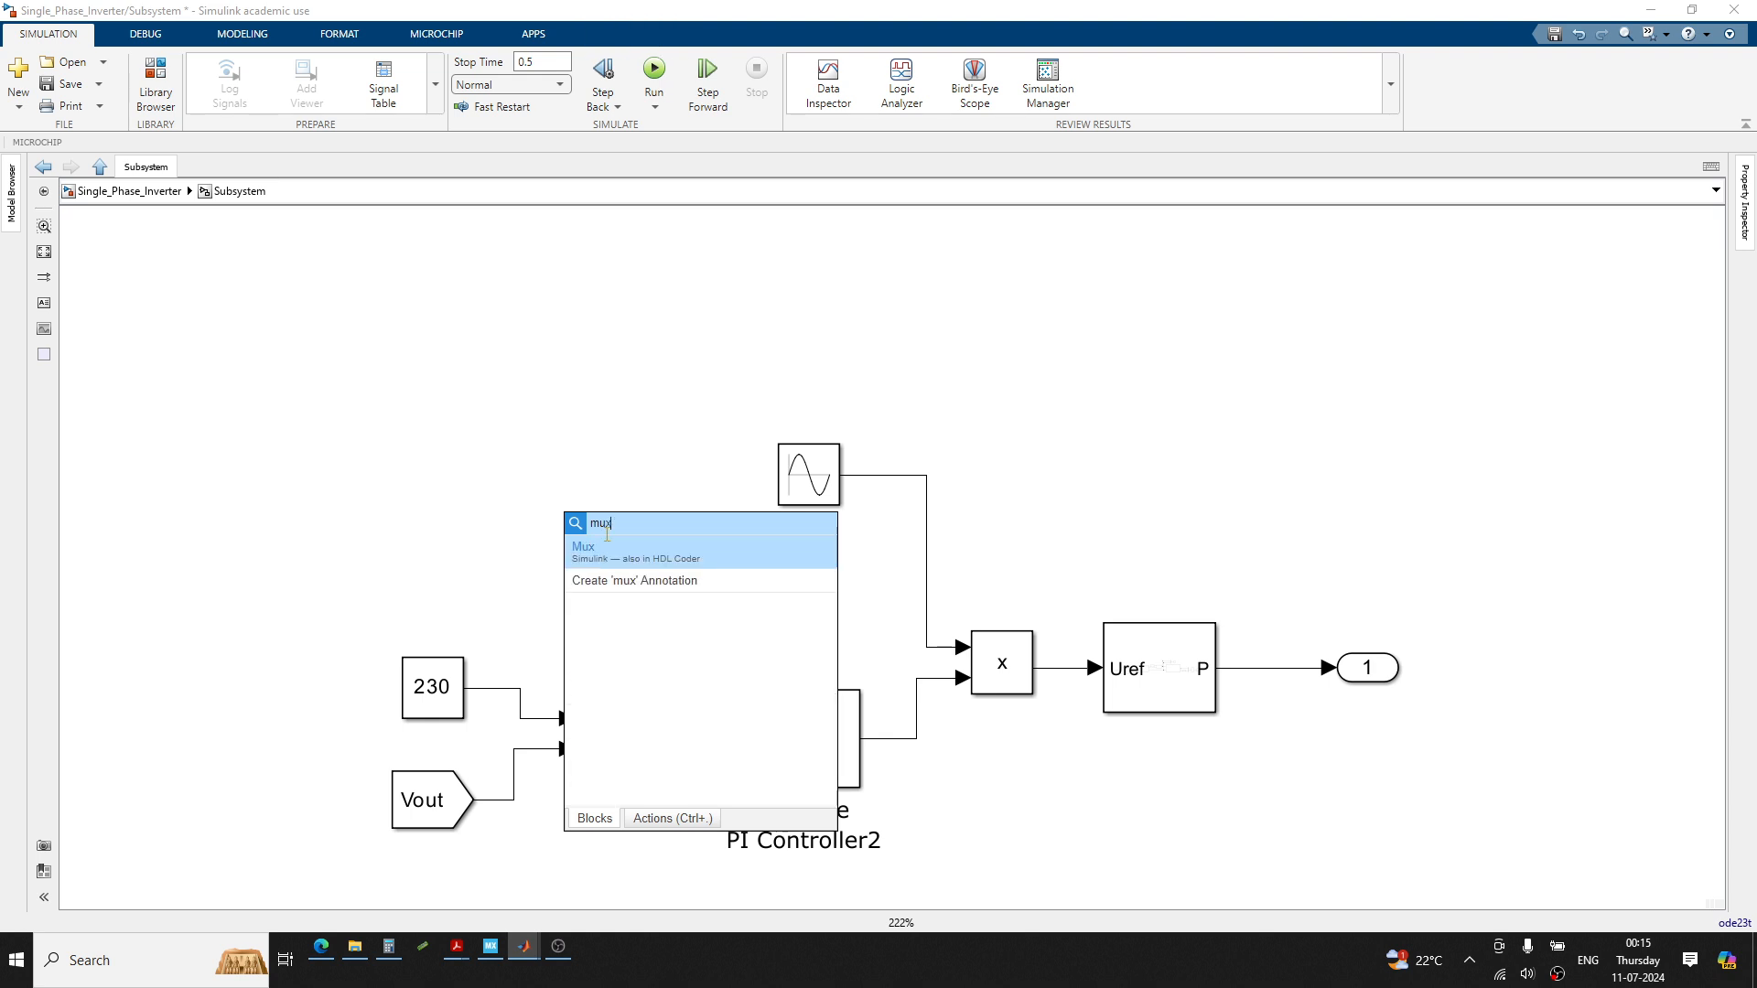
key(Return)
drag(554, 504, 489, 686)
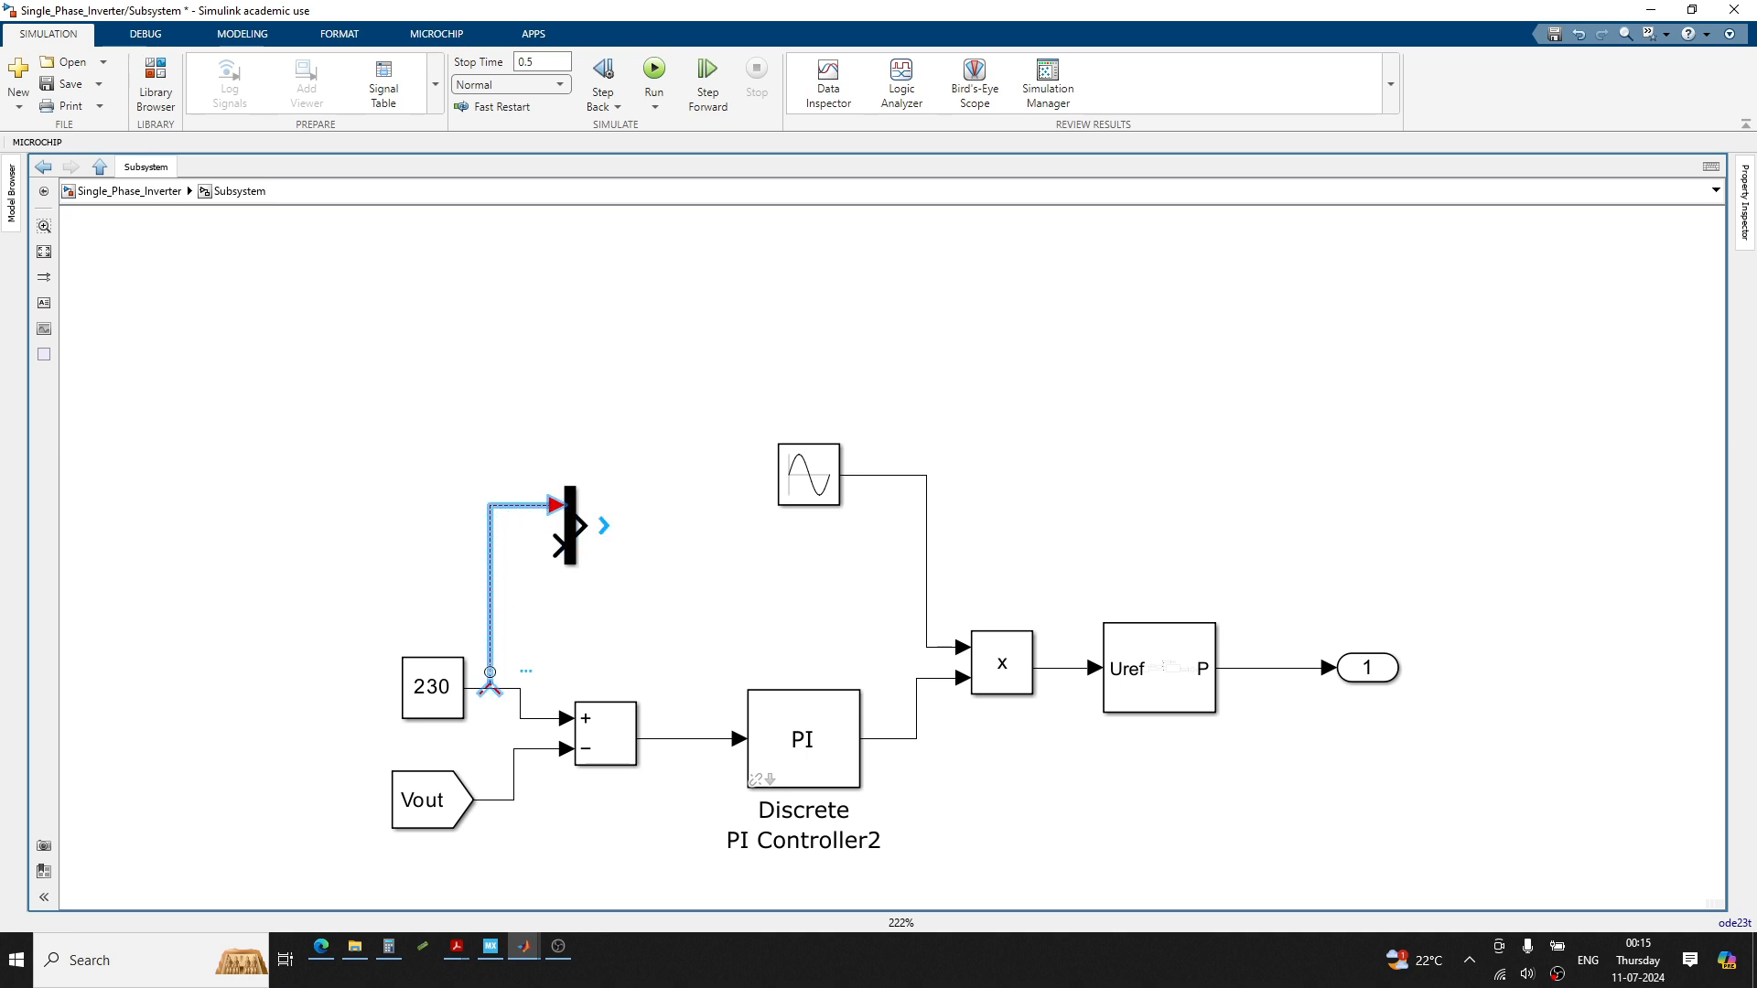
key(Delete)
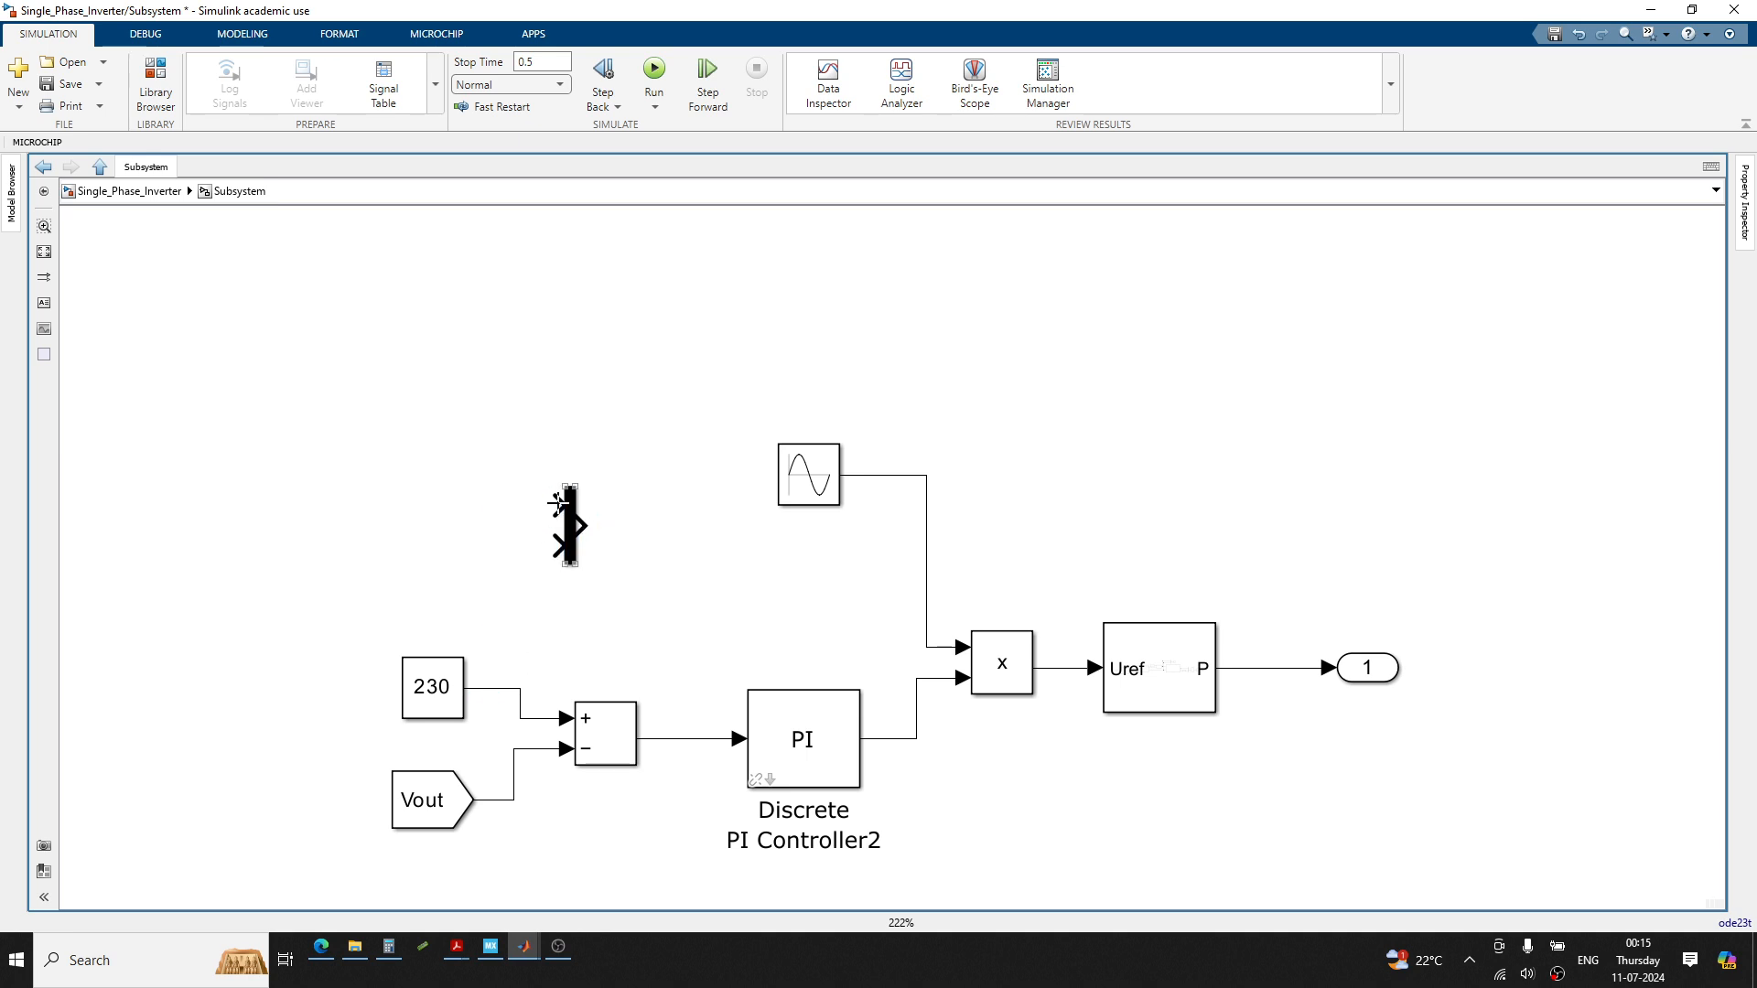
drag(555, 504, 490, 688)
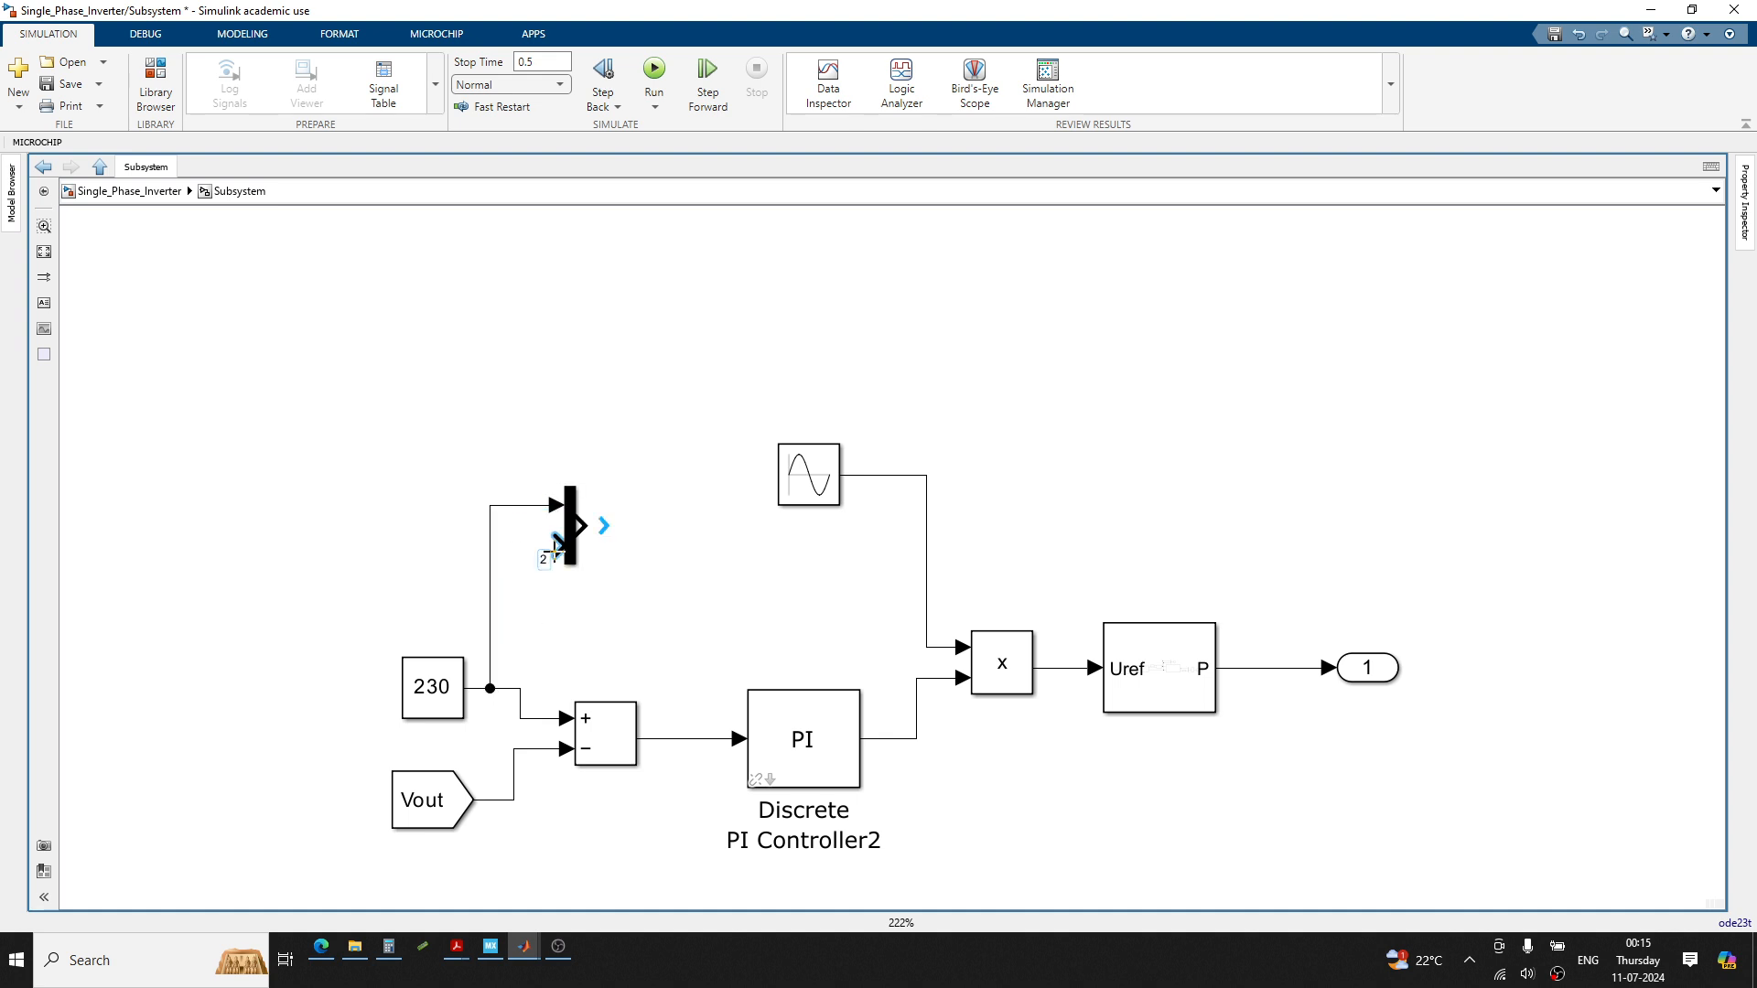
drag(554, 545, 511, 747)
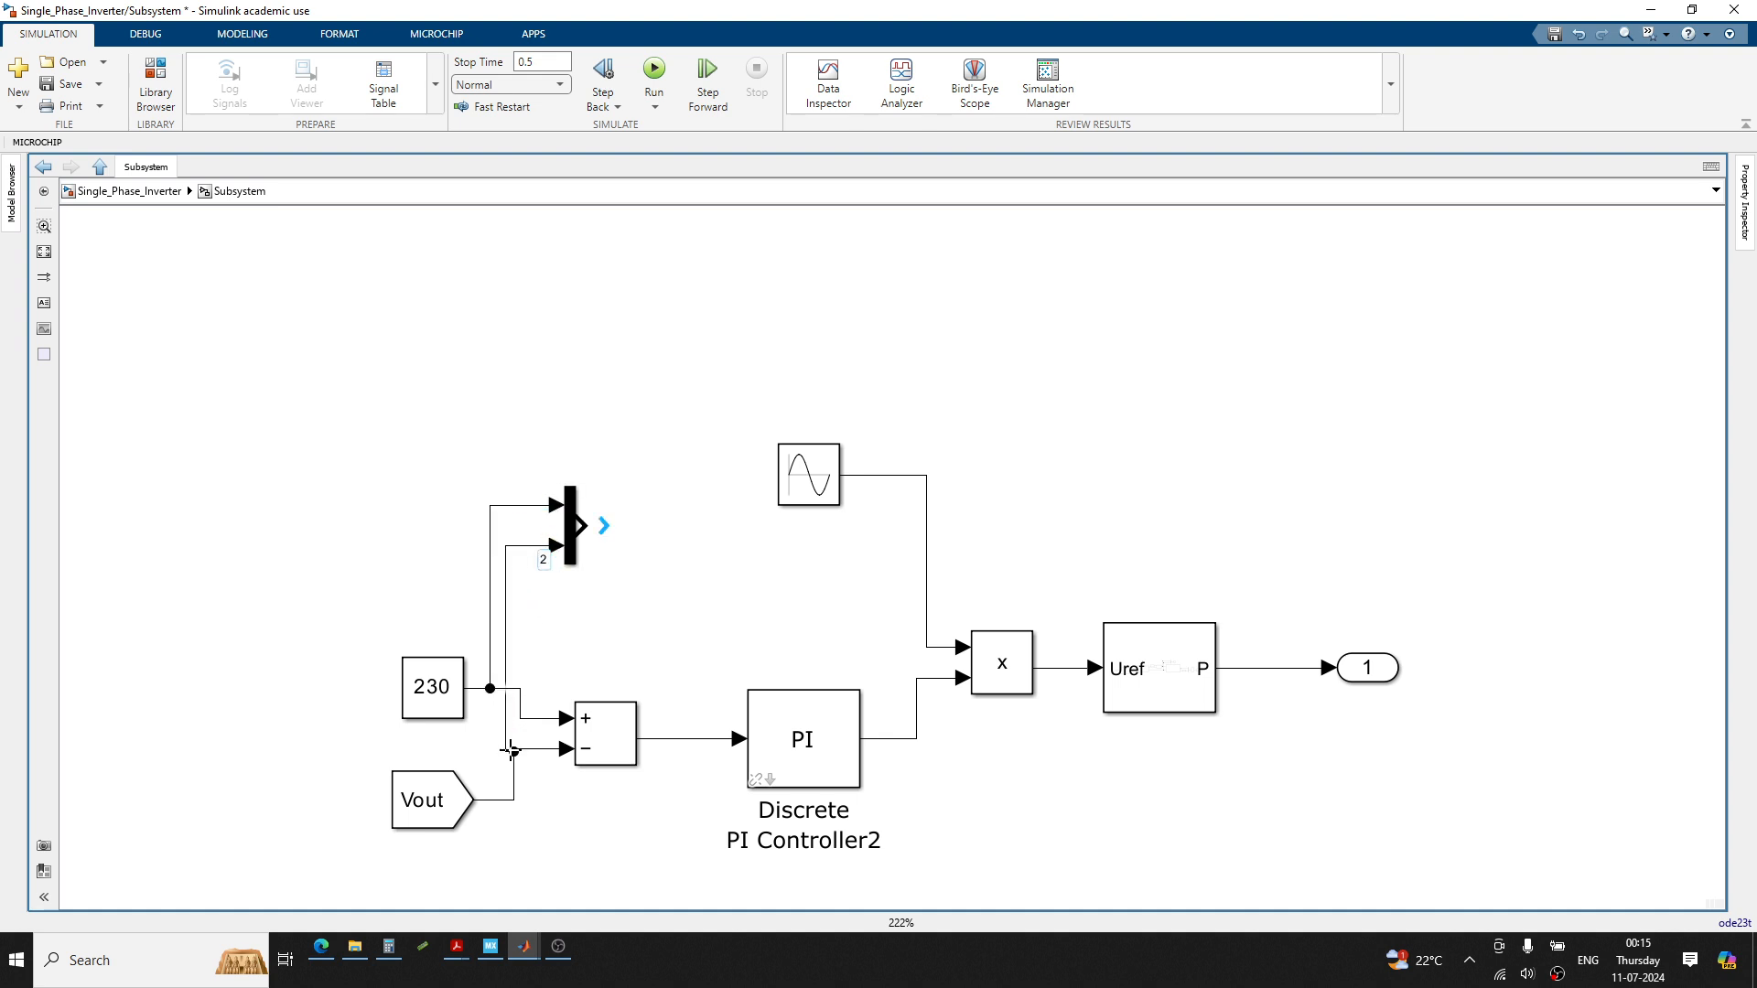
Add a Scope beside the Mux and wire the Mux output and the PI controller output into its two inputs
double_click(678, 598)
text(sc)
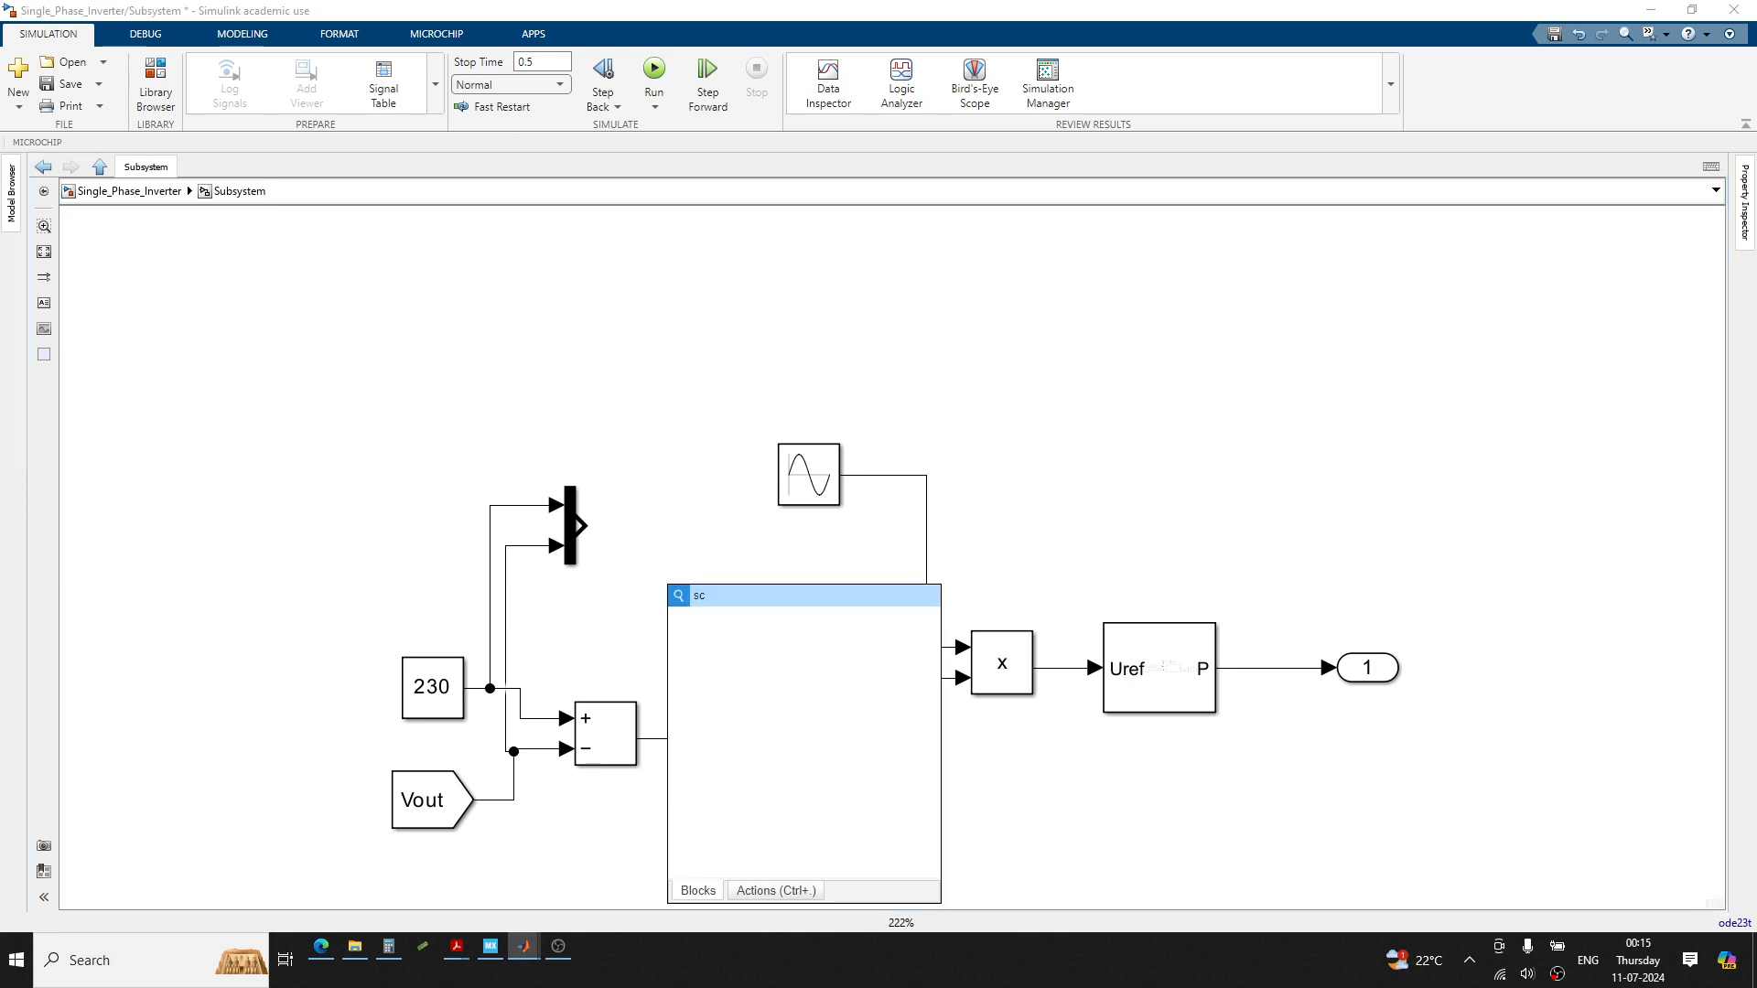
text(op)
key(Return)
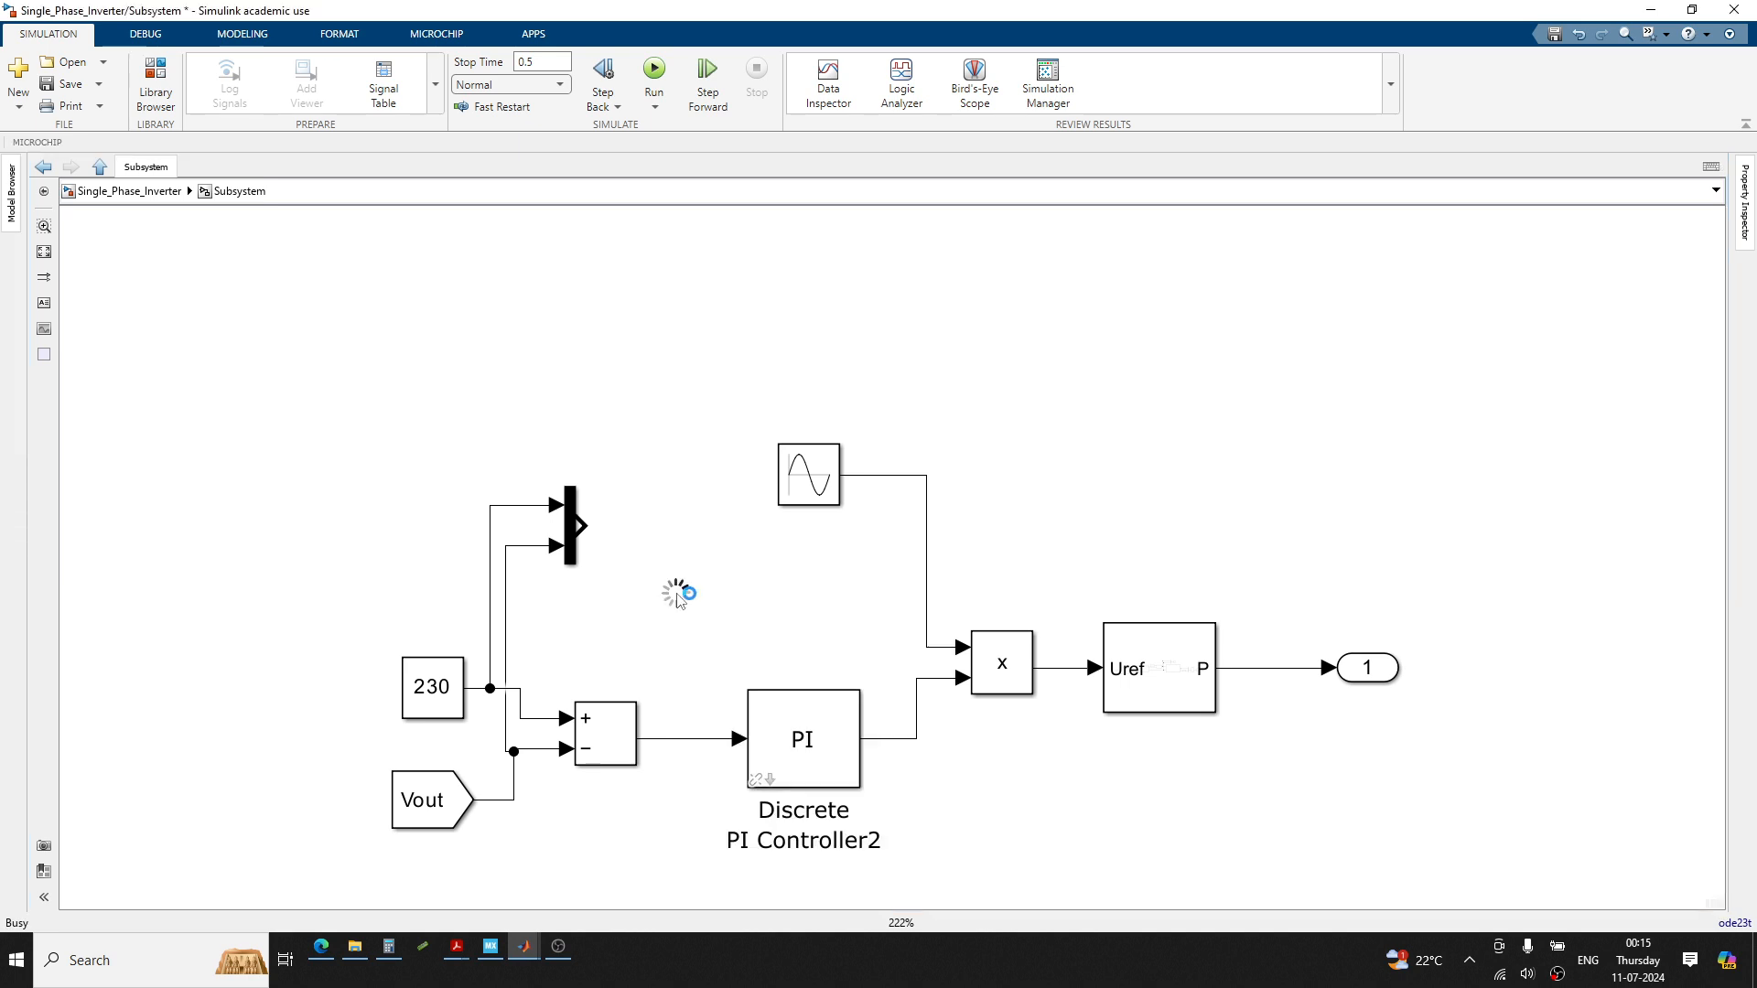
drag(667, 621, 676, 552)
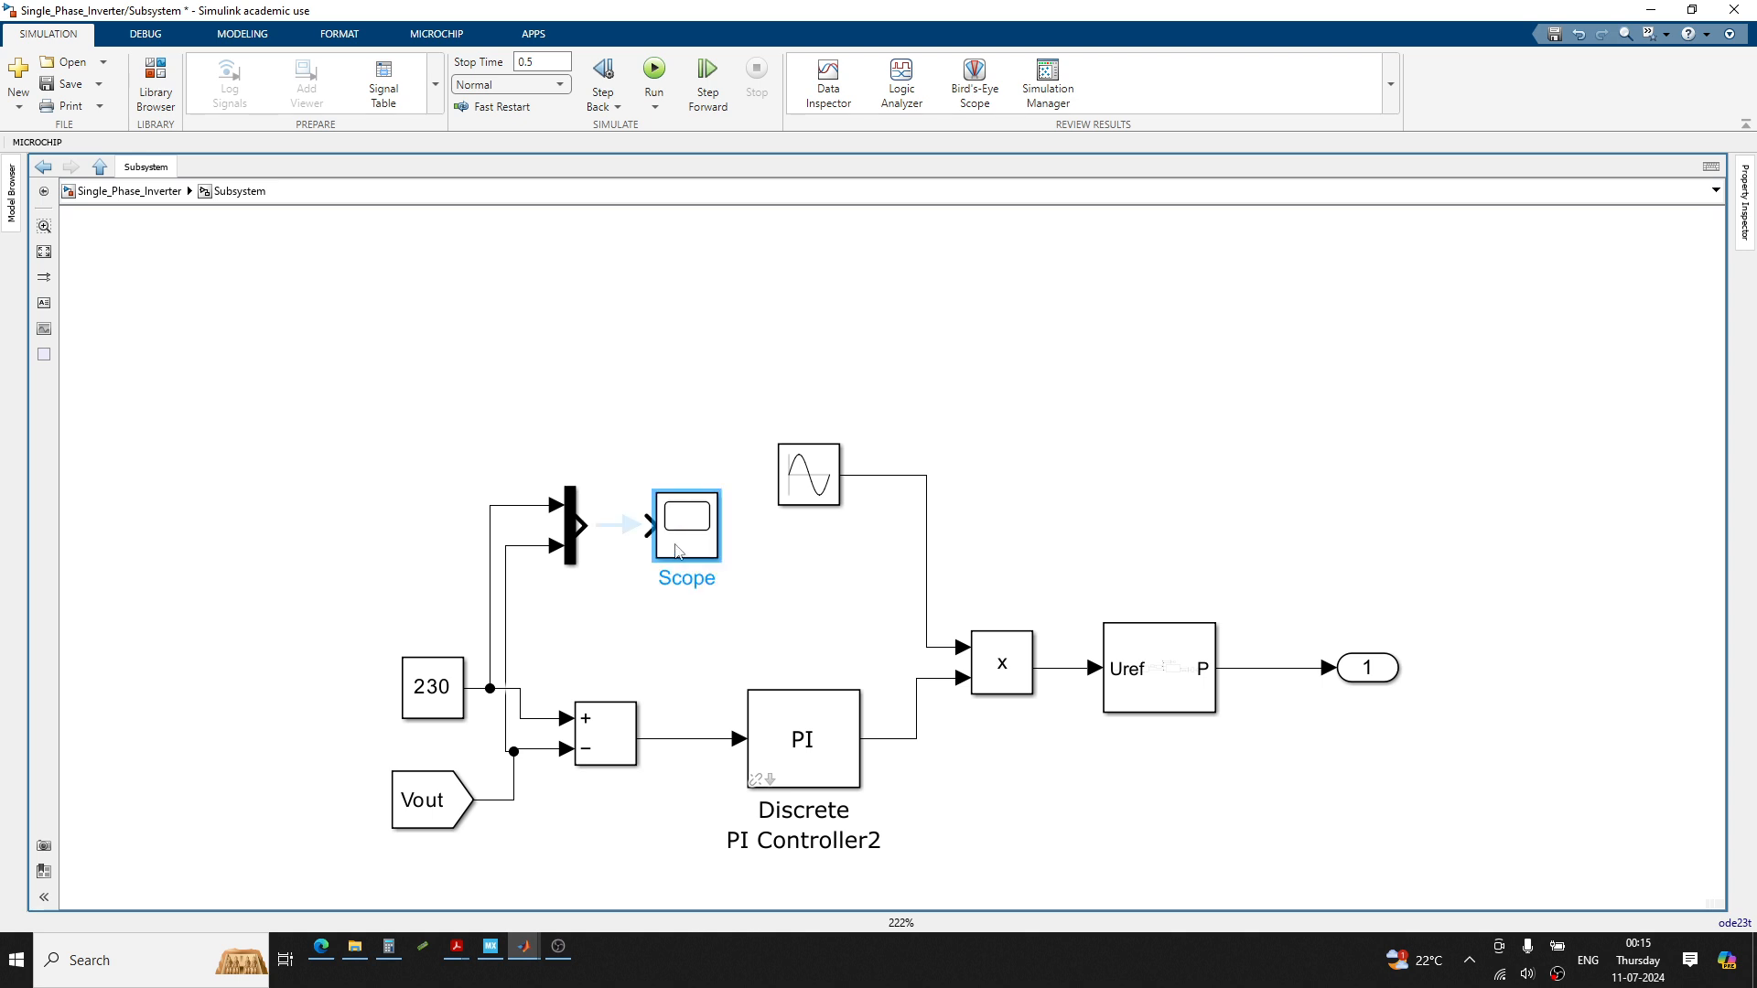
click(617, 524)
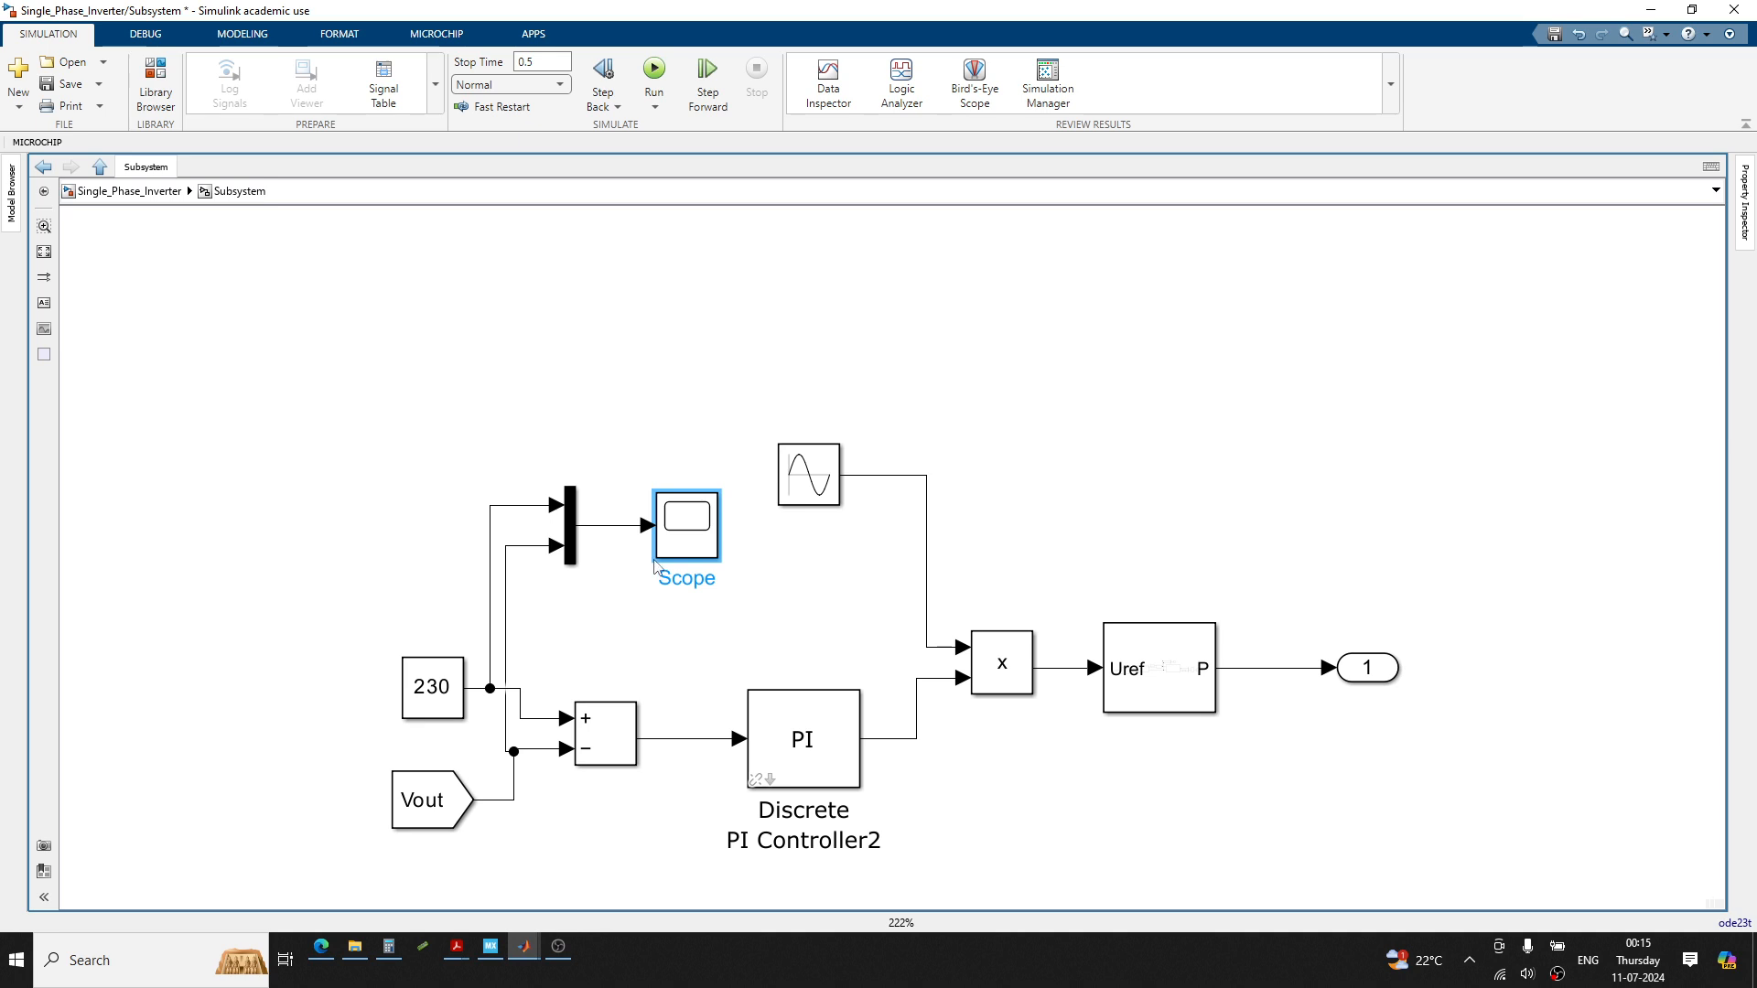
drag(651, 553, 916, 681)
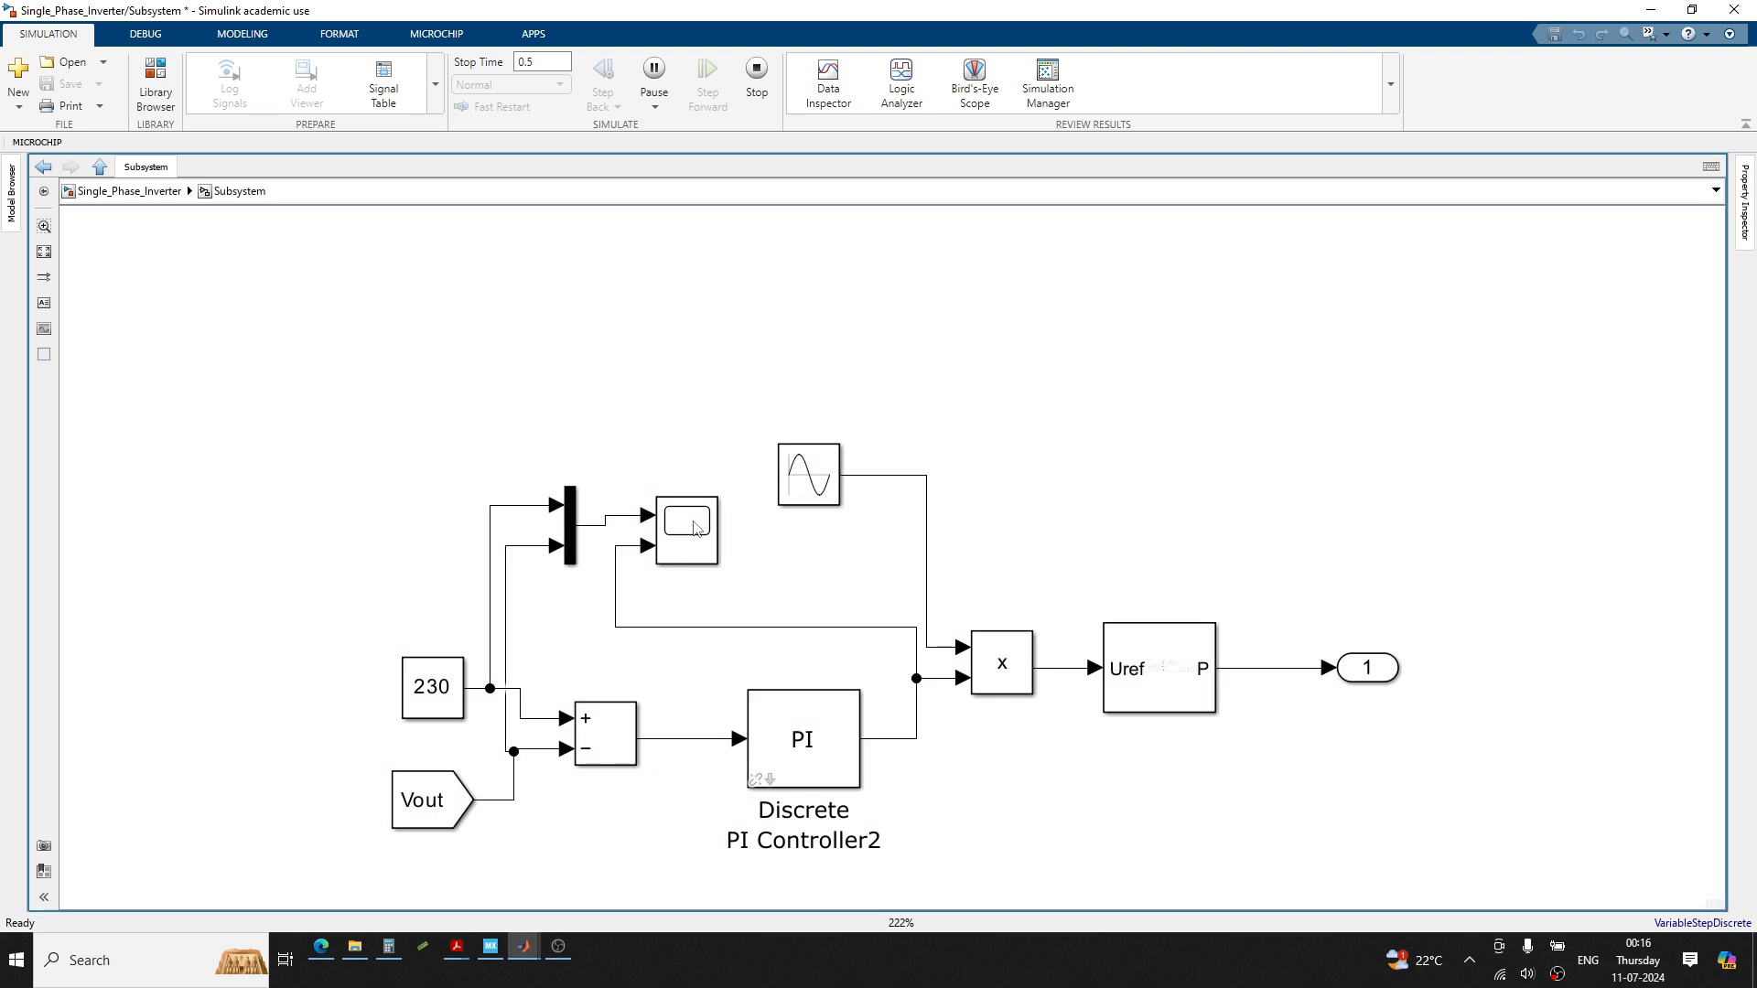
Open the Scope maximized, arrange its two inputs in two vertically stacked displays, and close it after checking the waveforms
double_click(695, 528)
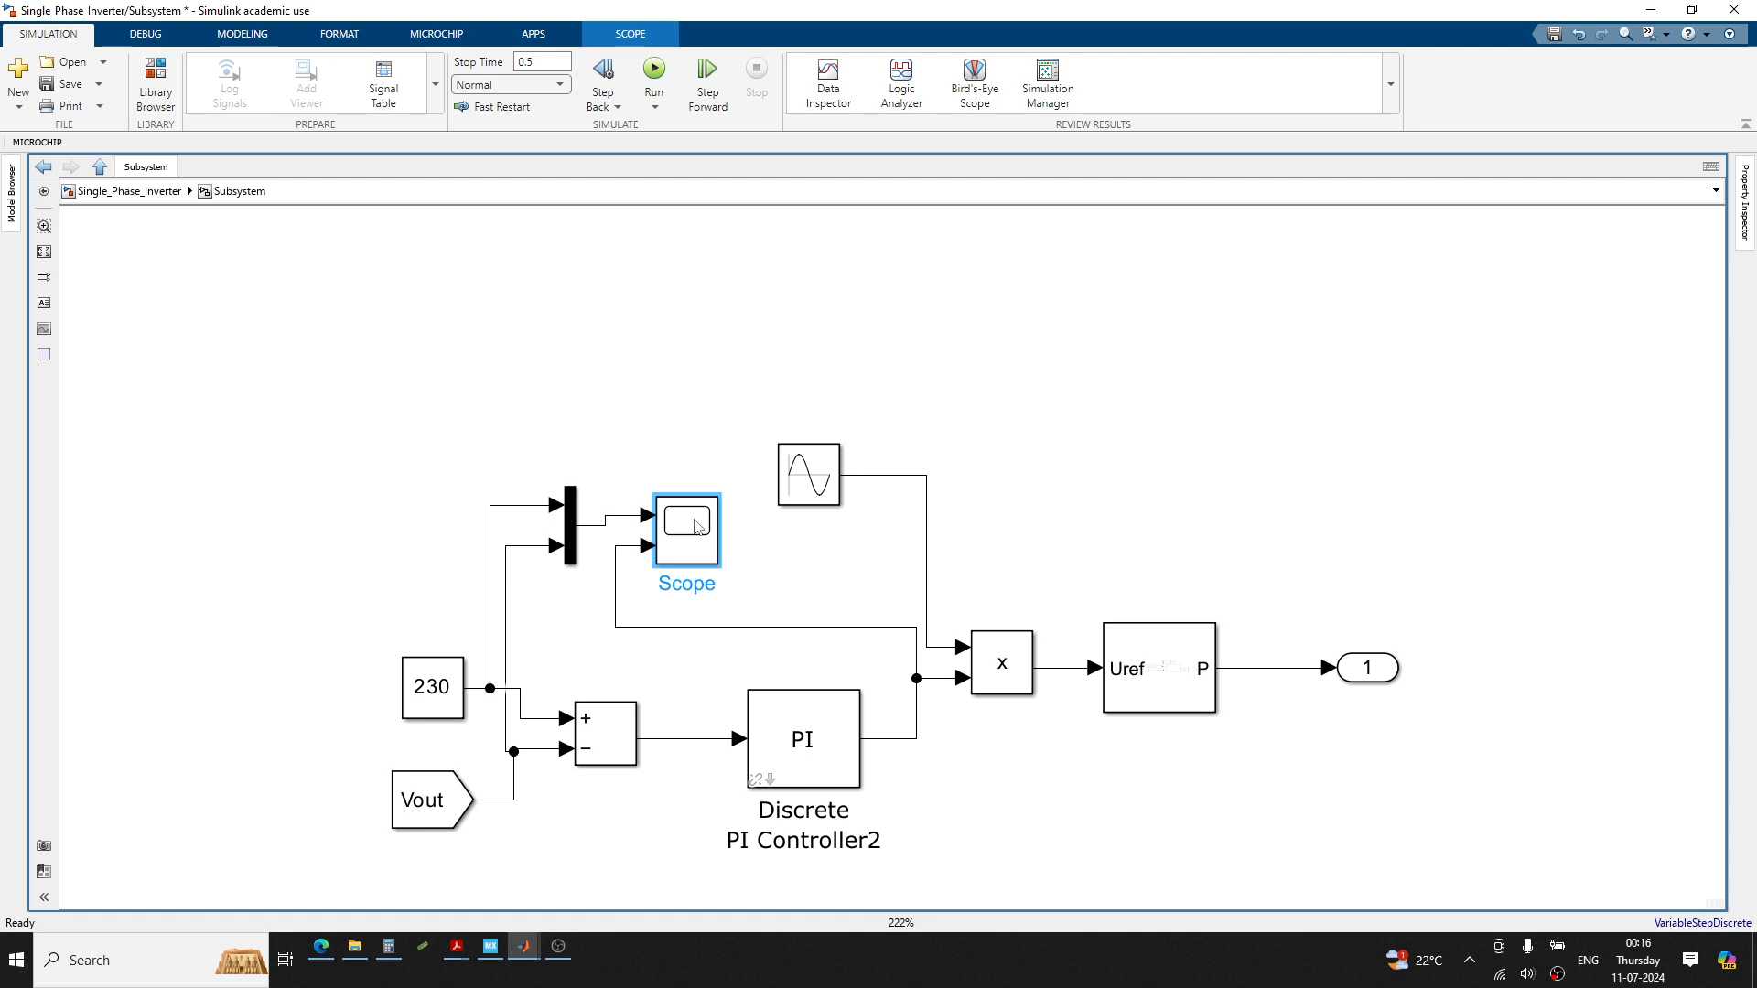
double_click(695, 526)
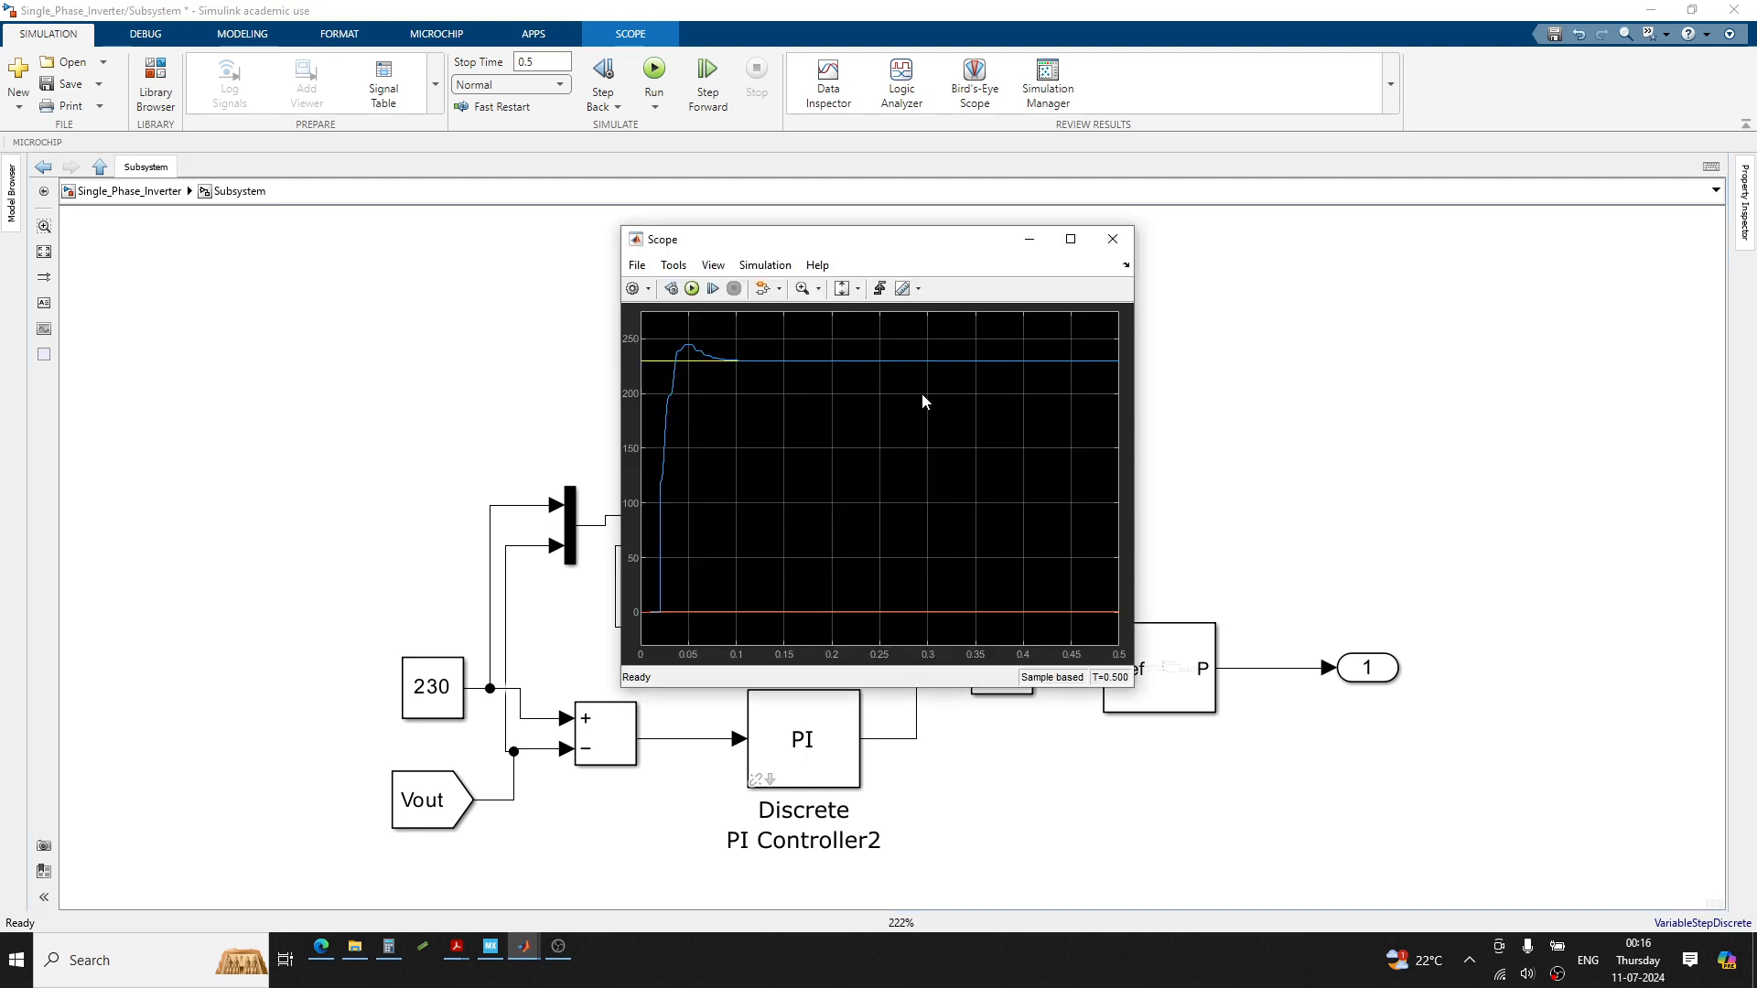
click(1071, 239)
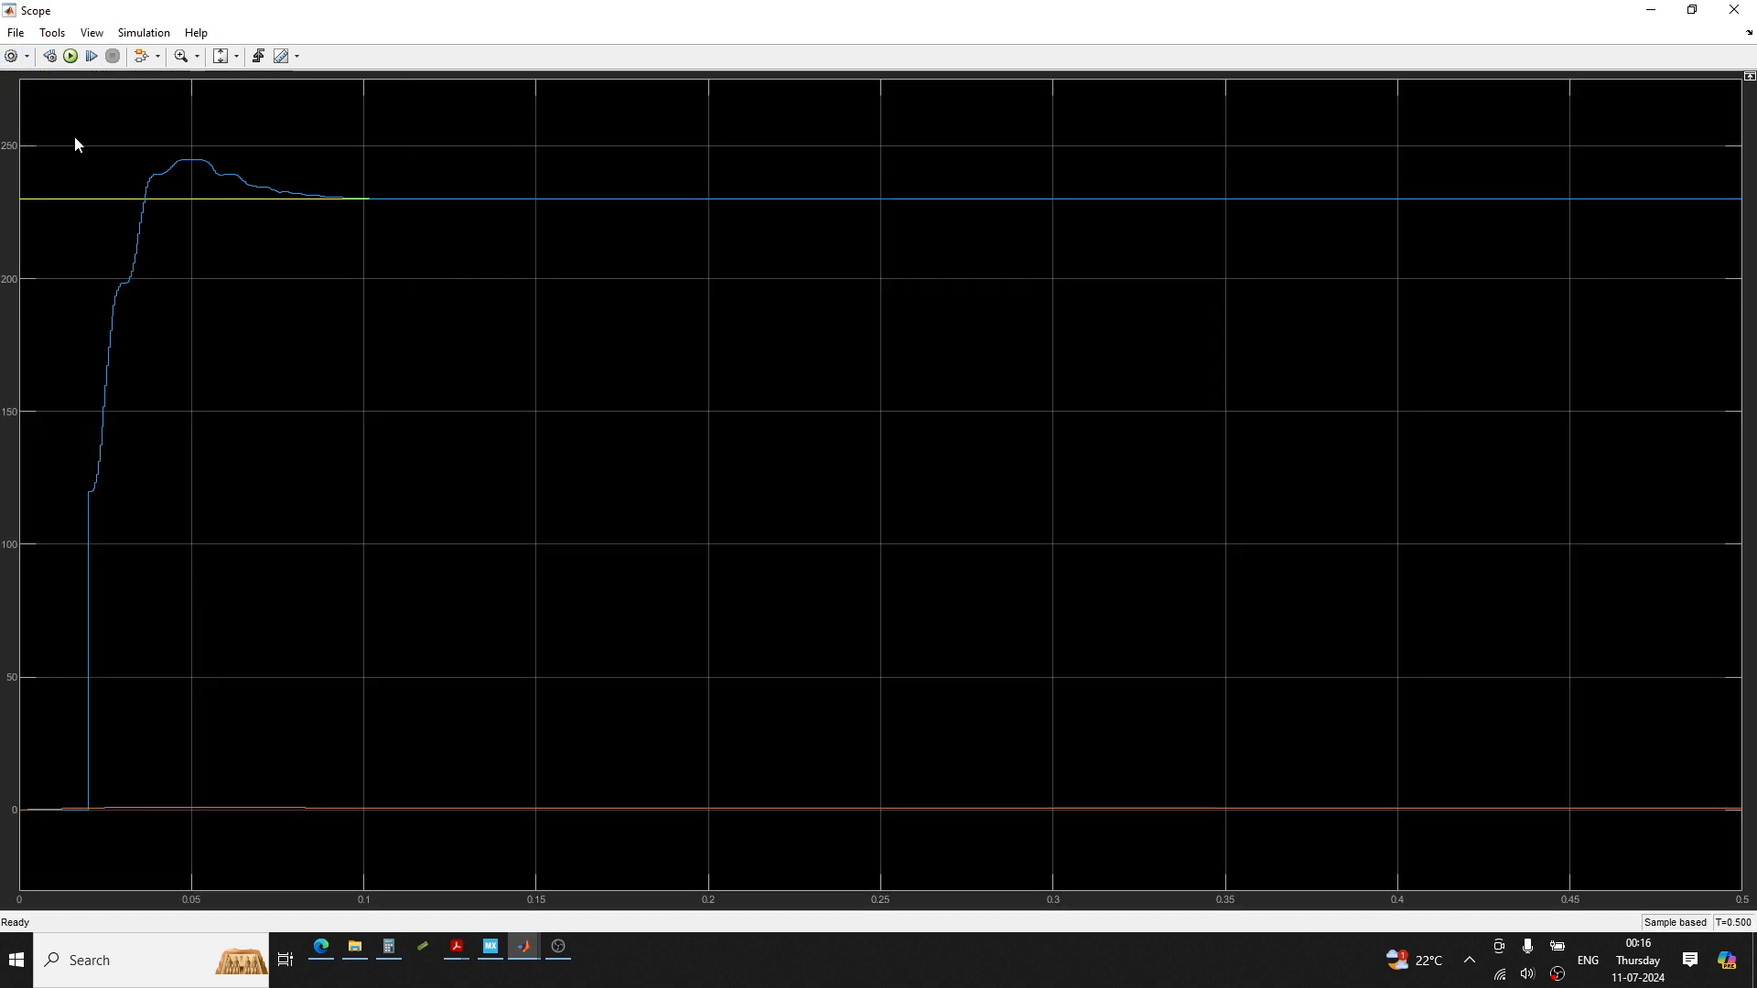
double_click(305, 182)
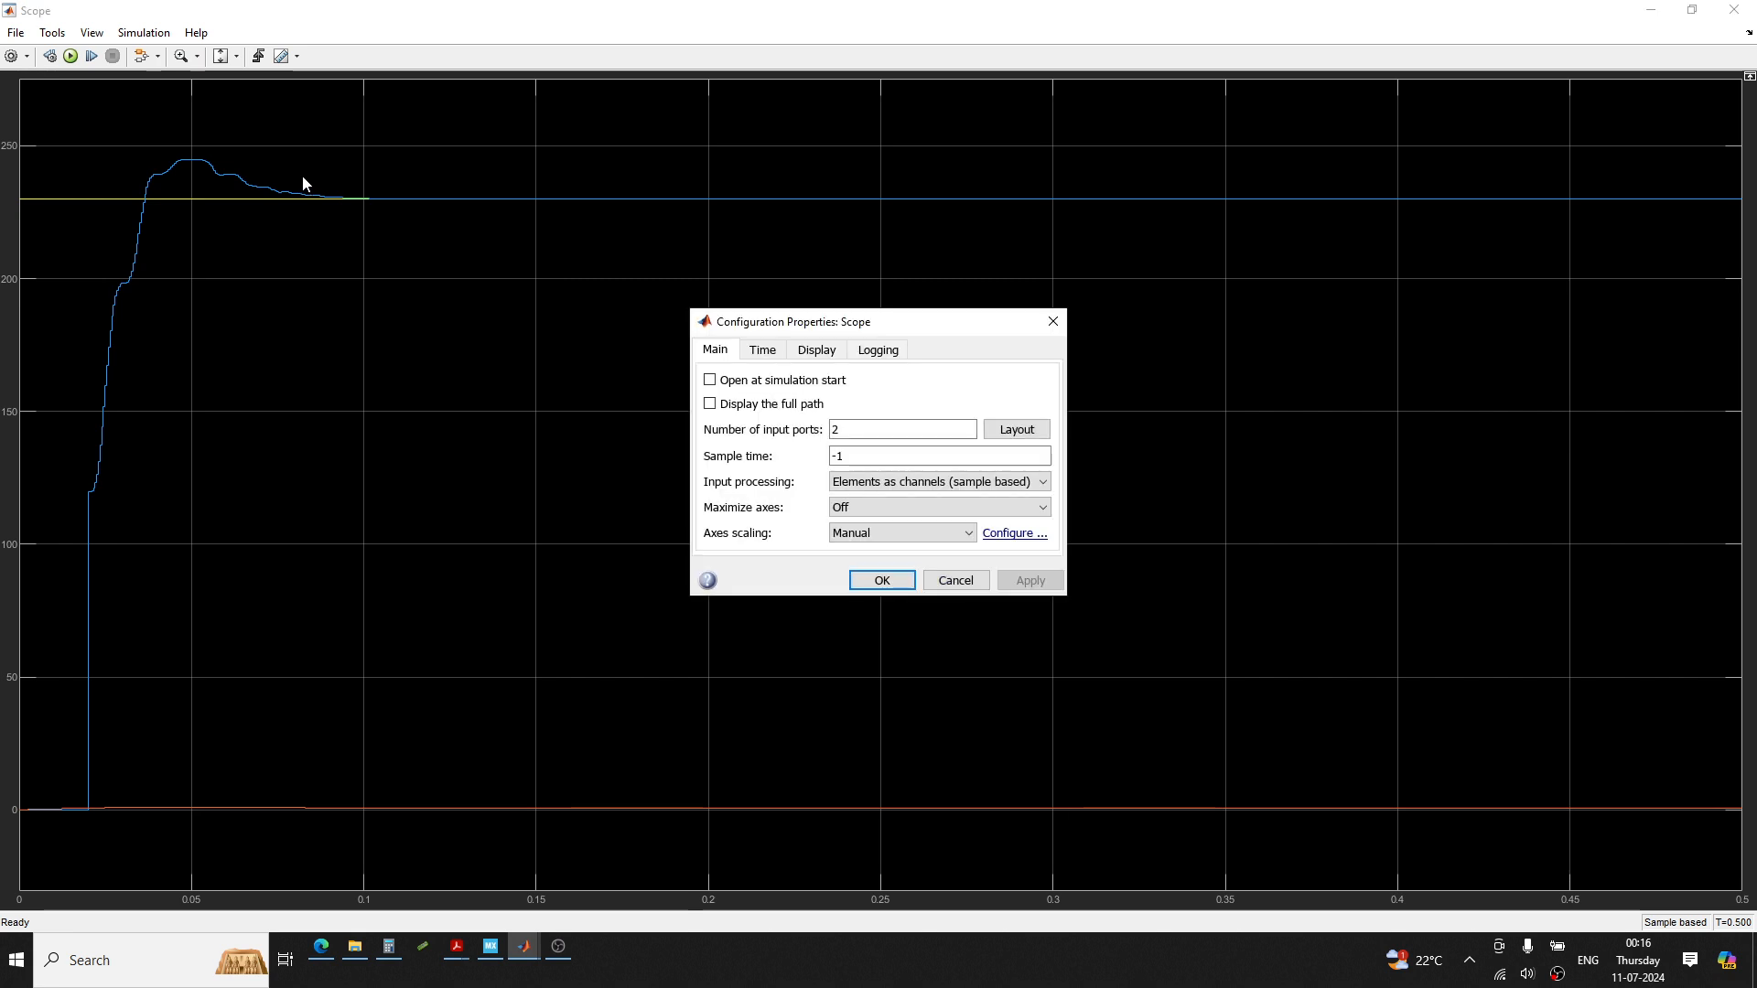
click(1041, 433)
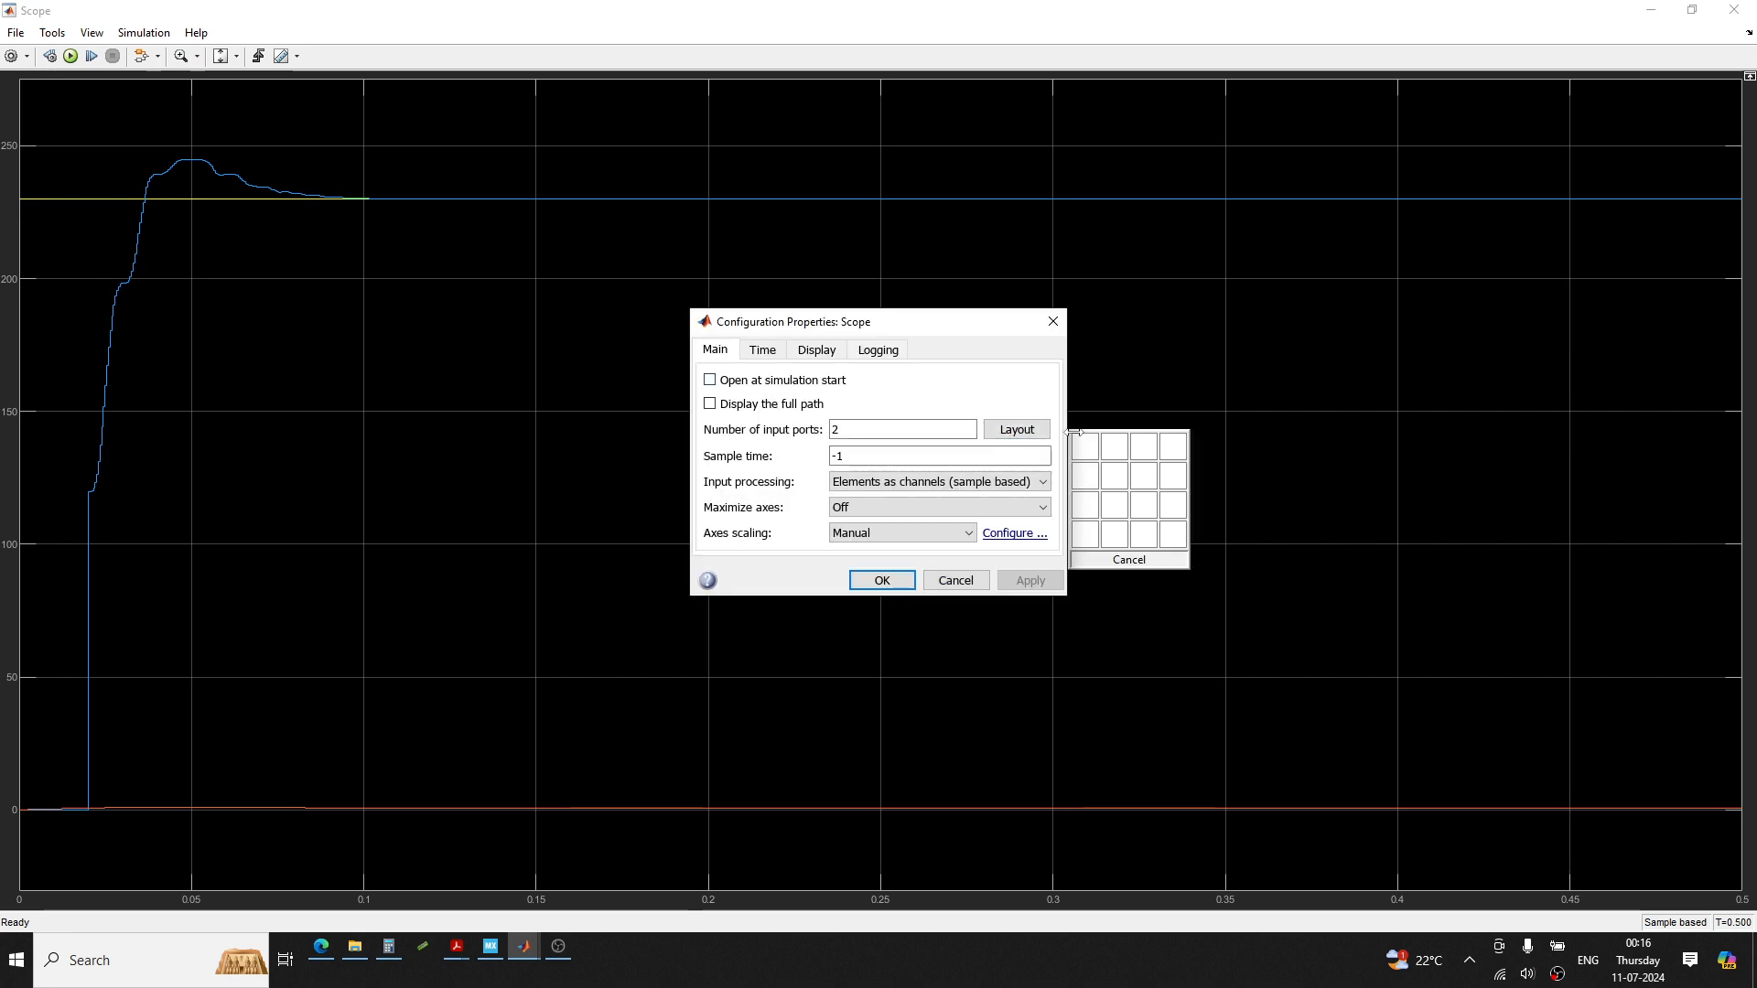
click(1087, 470)
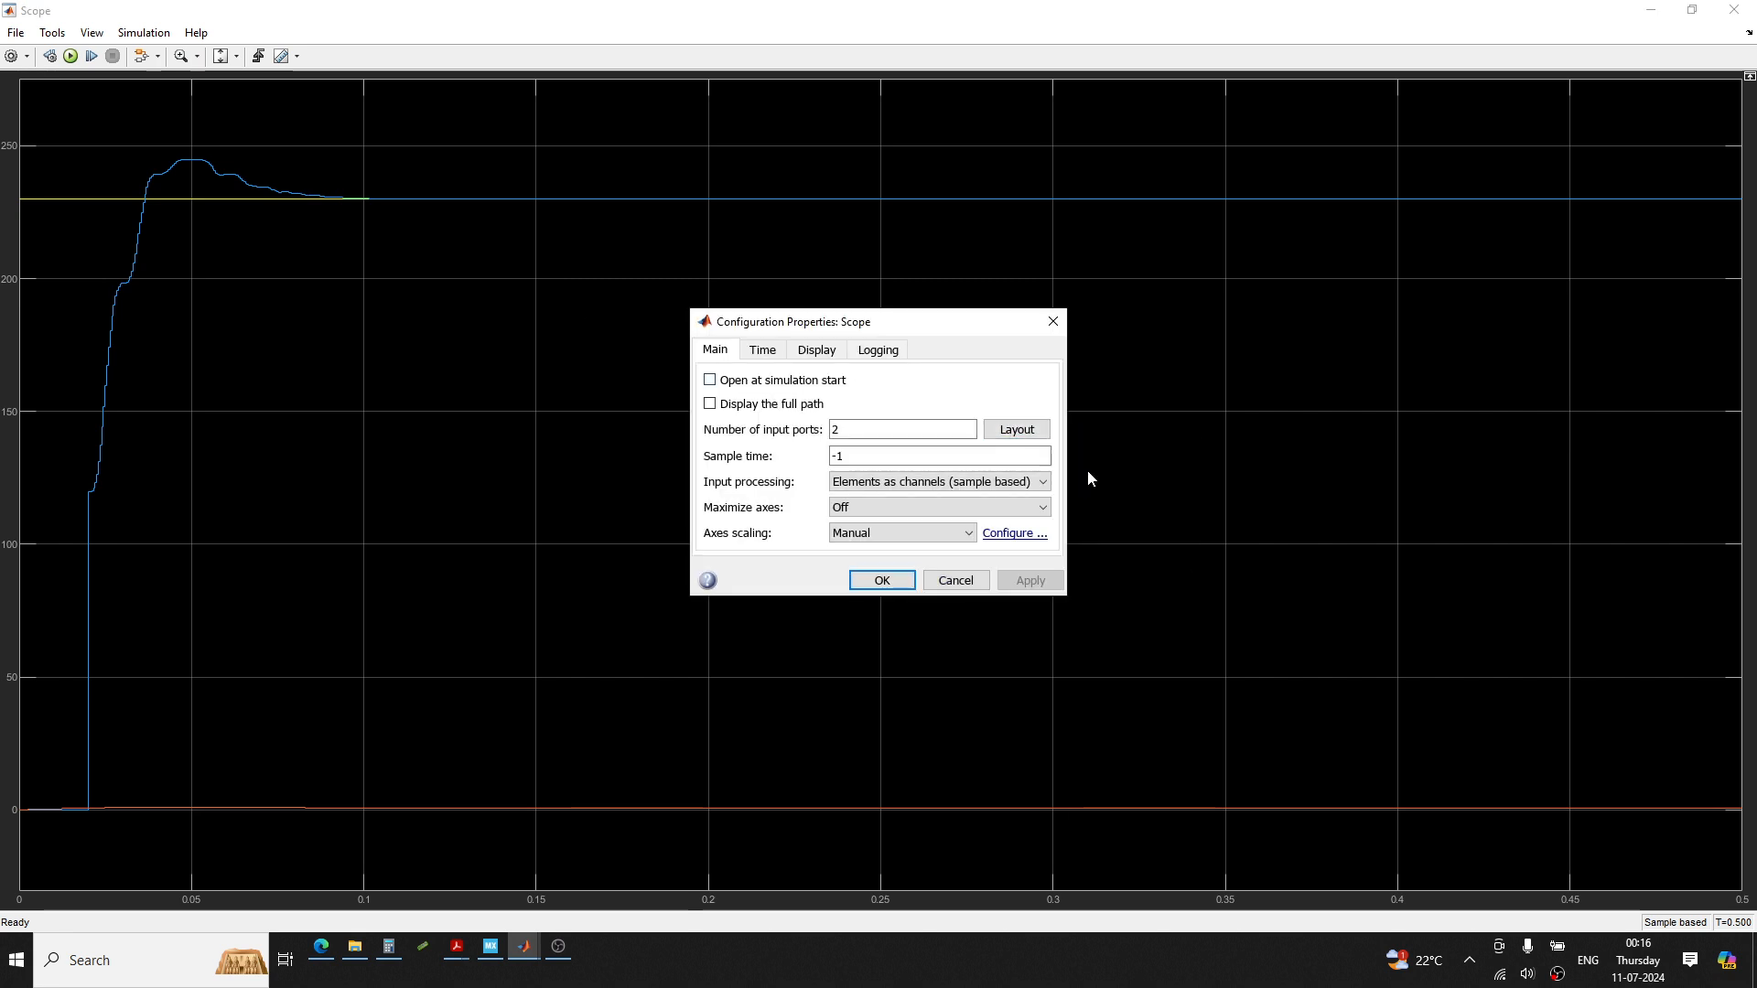
click(882, 581)
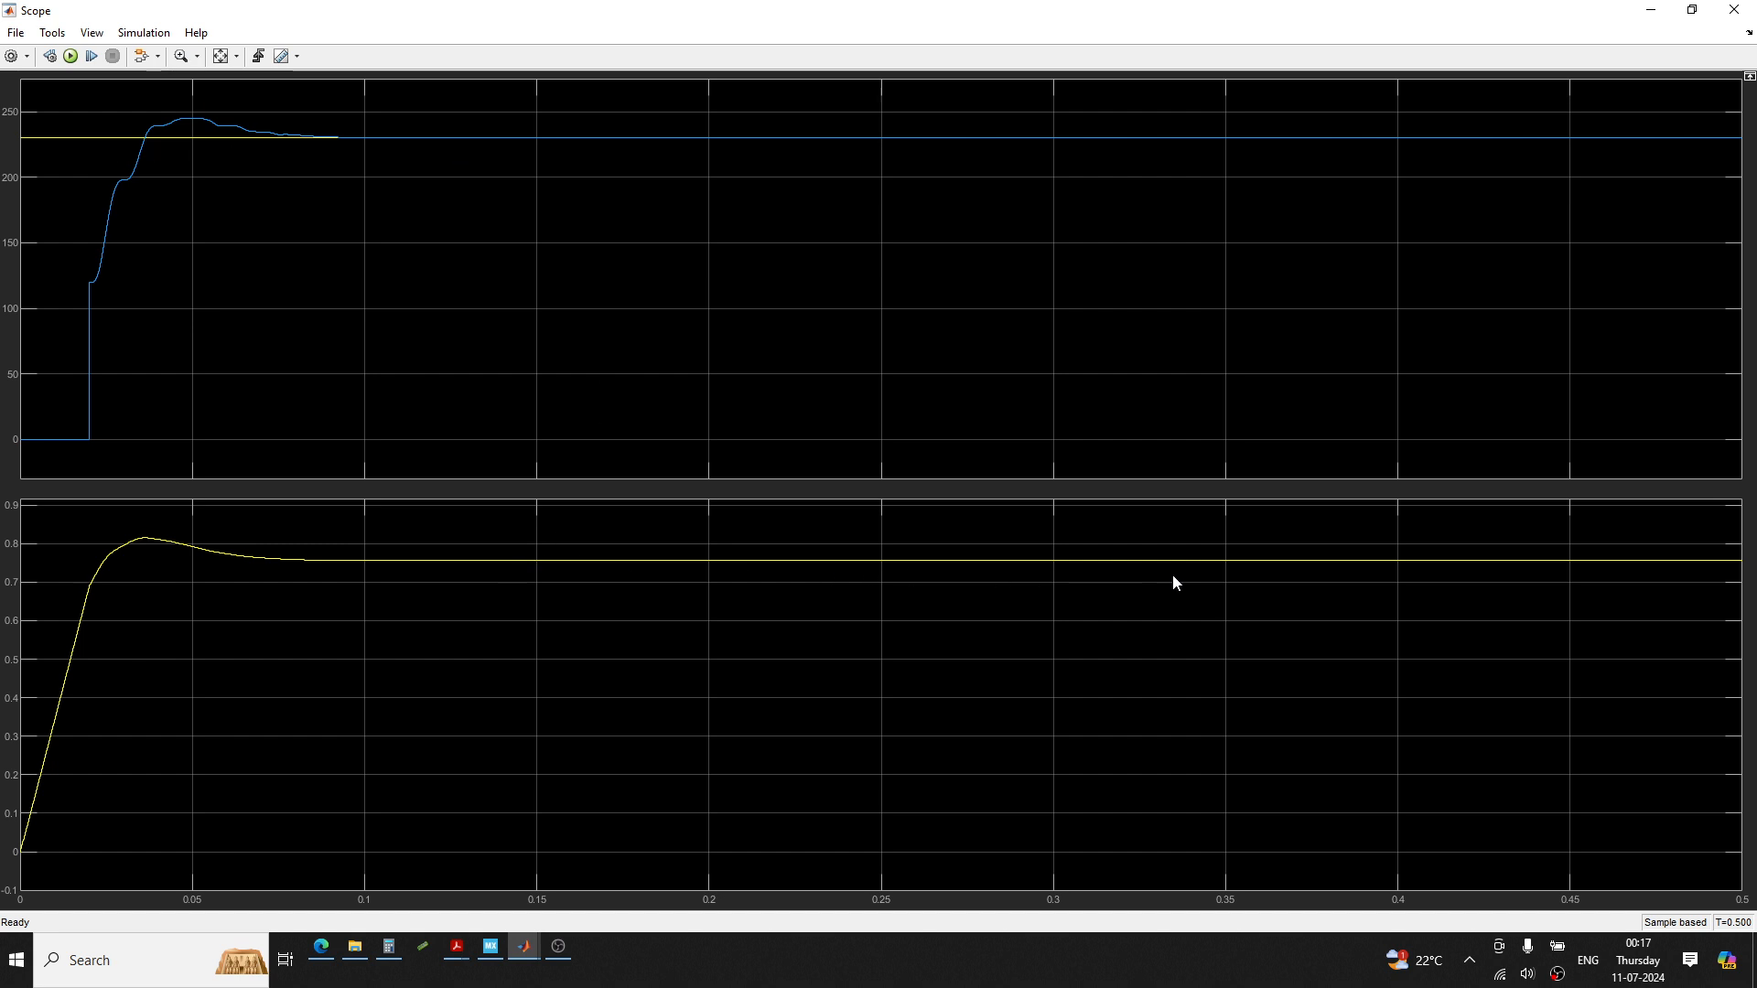
click(1734, 9)
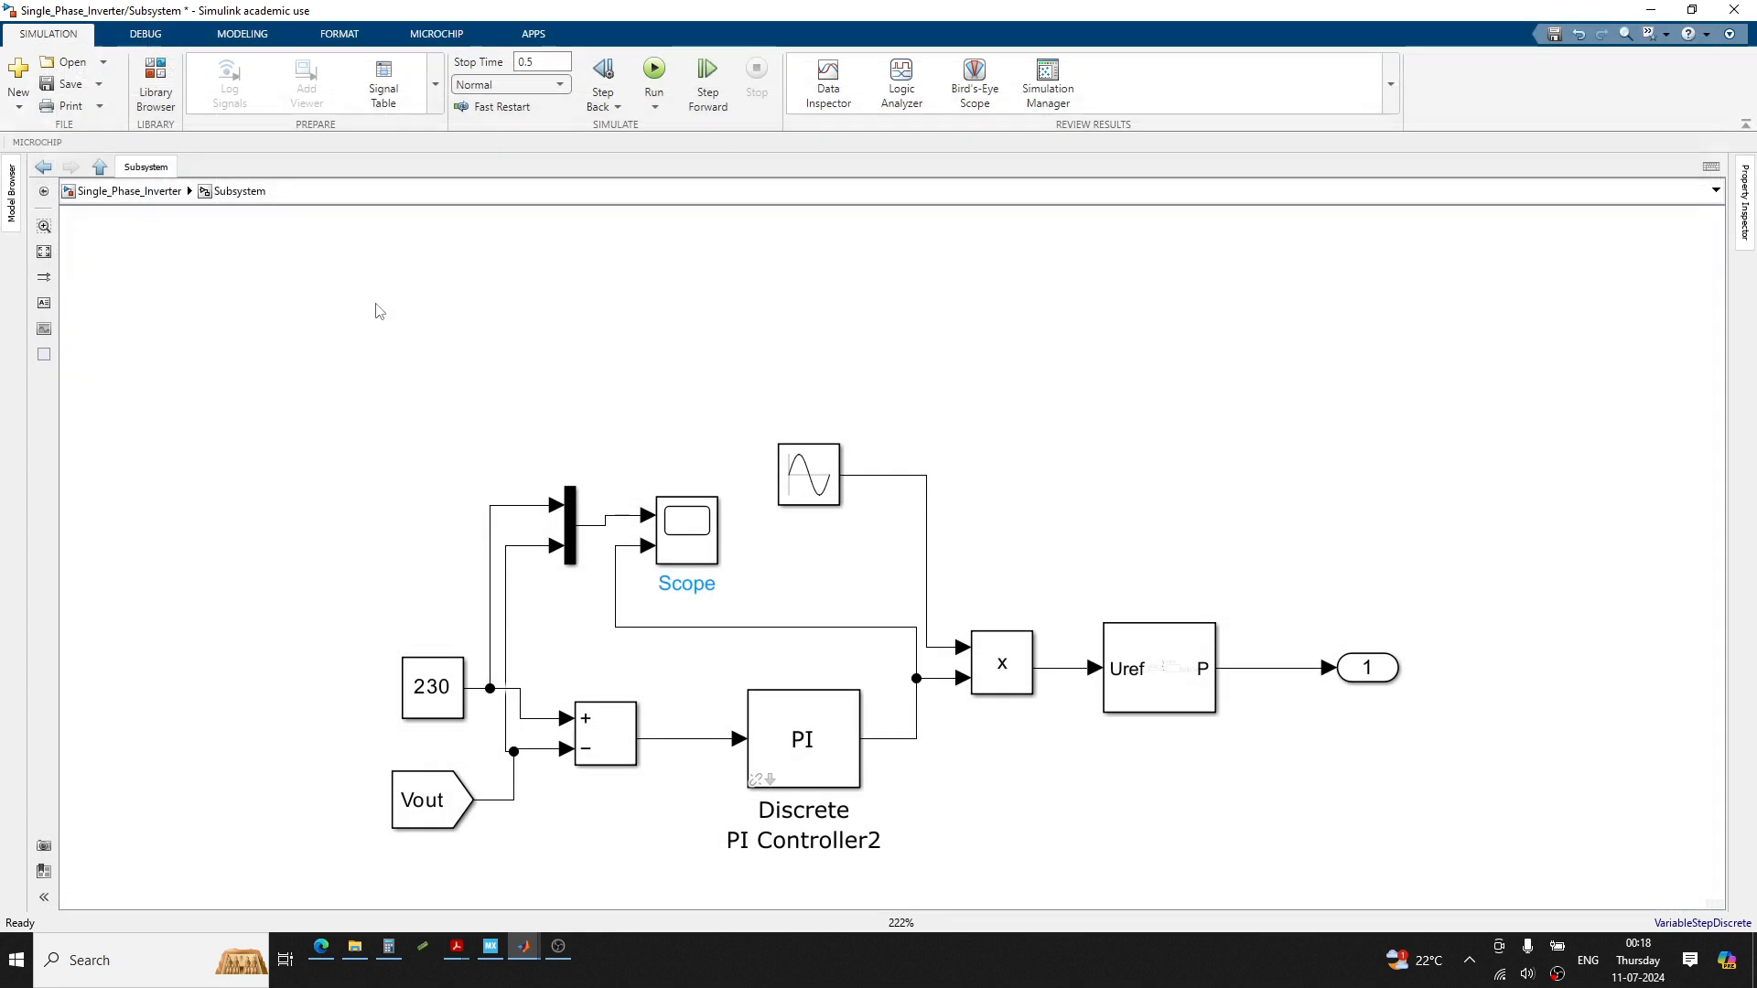
Return to the top-level model and shift the series RL filter branch, the capacitor and the load resistor left along their wires
click(162, 187)
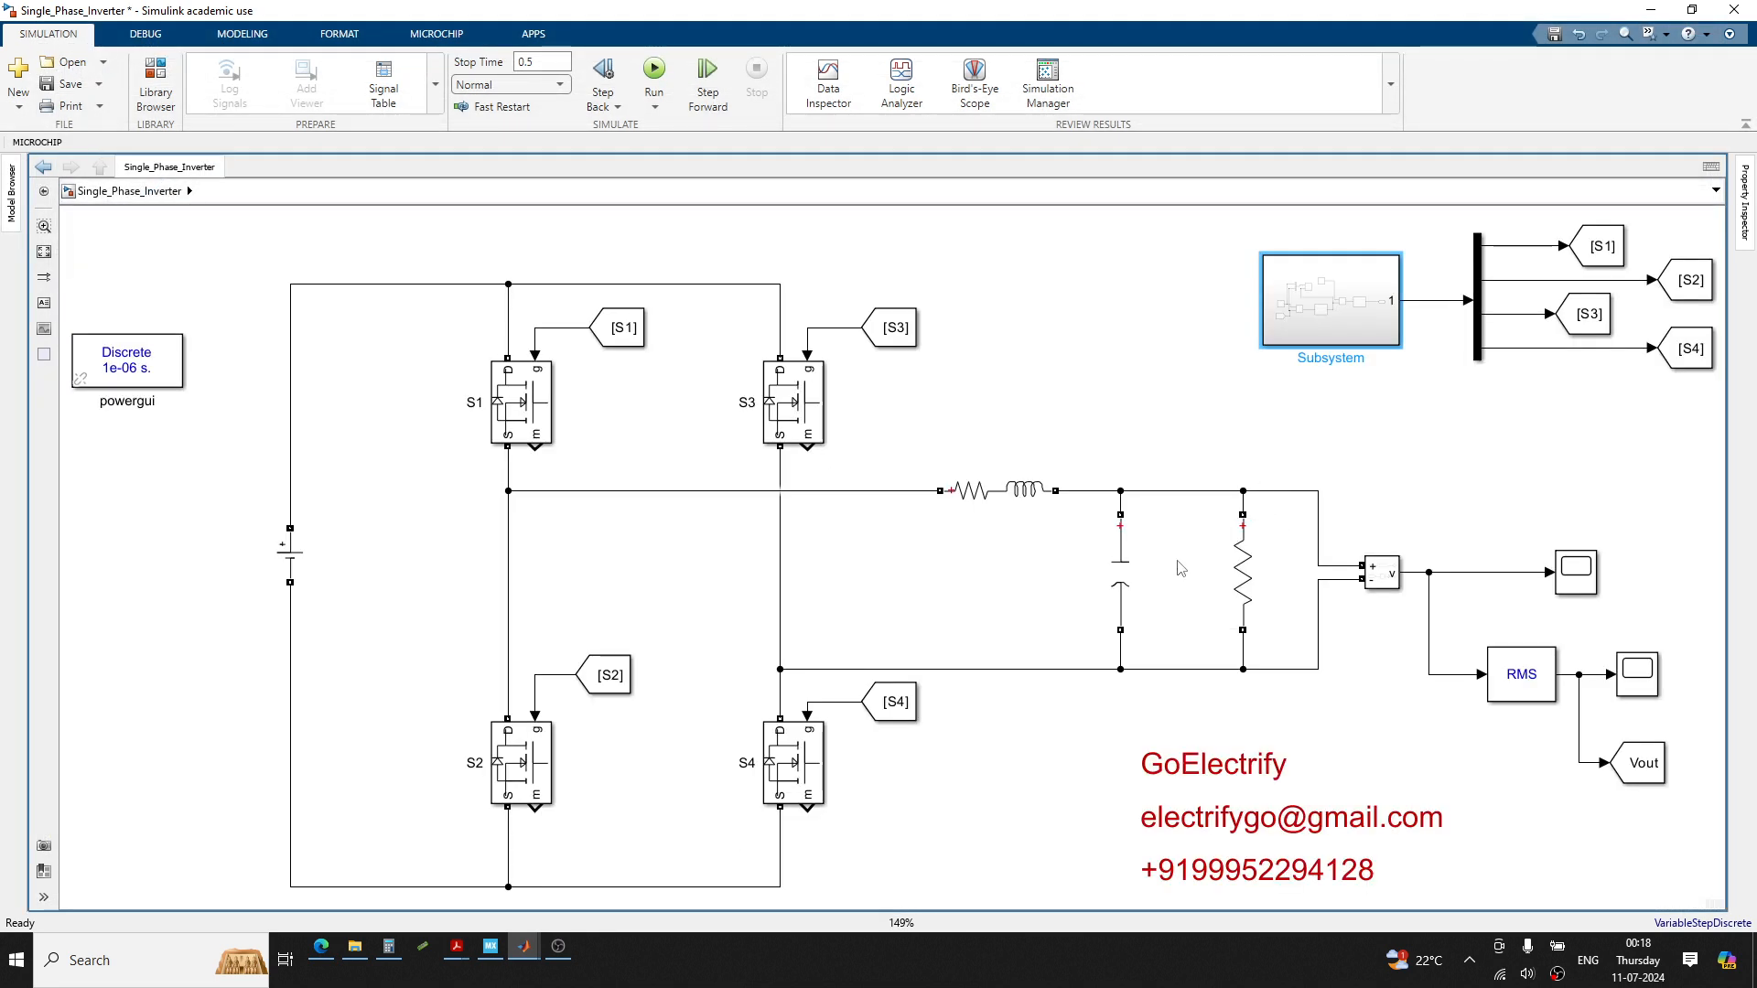
drag(1007, 515, 904, 499)
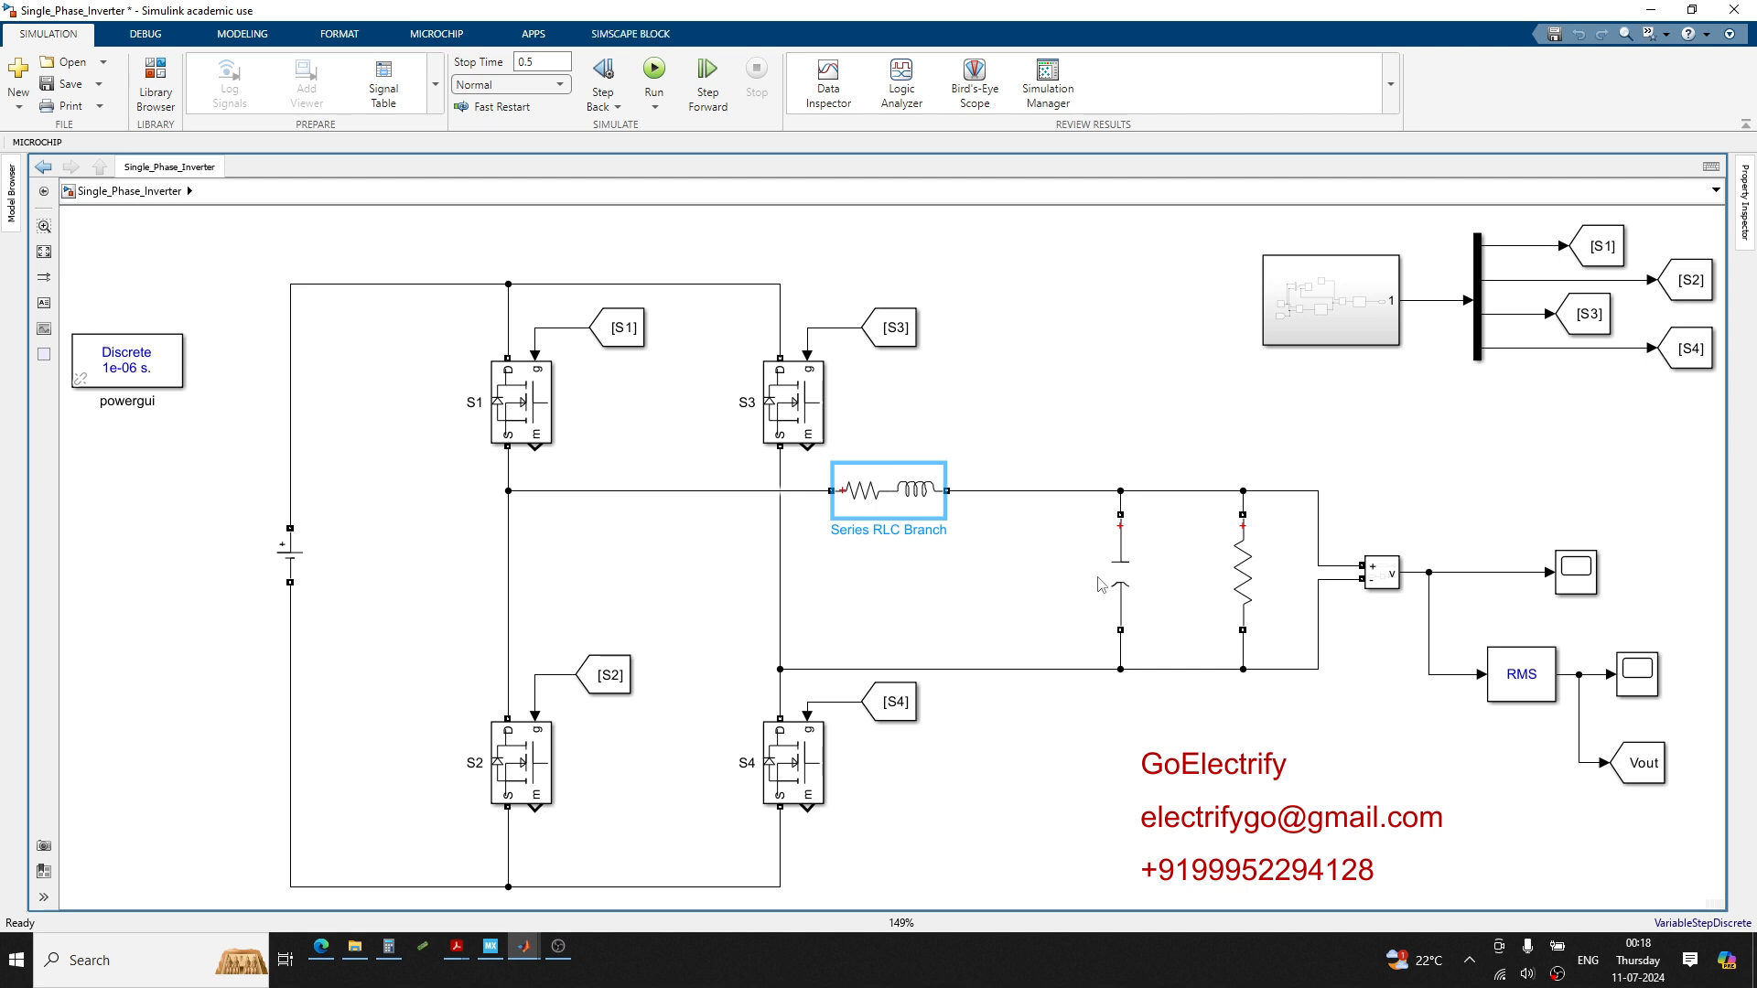
drag(1118, 586, 1017, 585)
click(1228, 588)
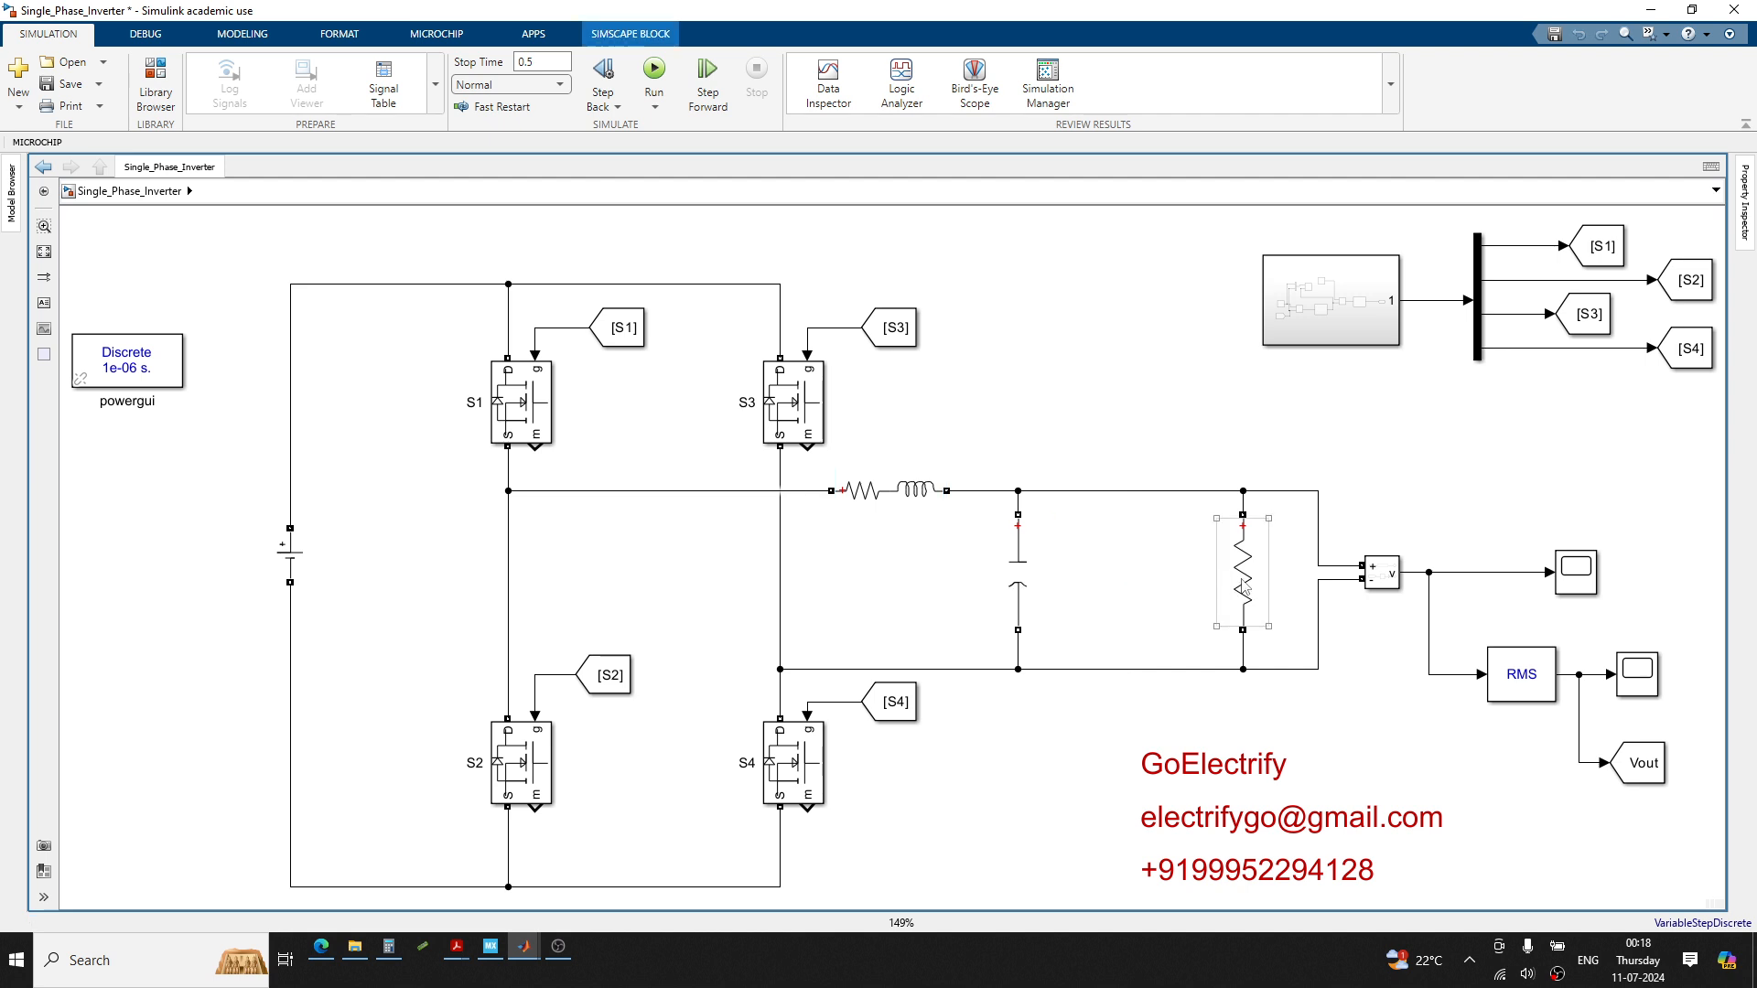
drag(1228, 588, 1111, 587)
click(1382, 514)
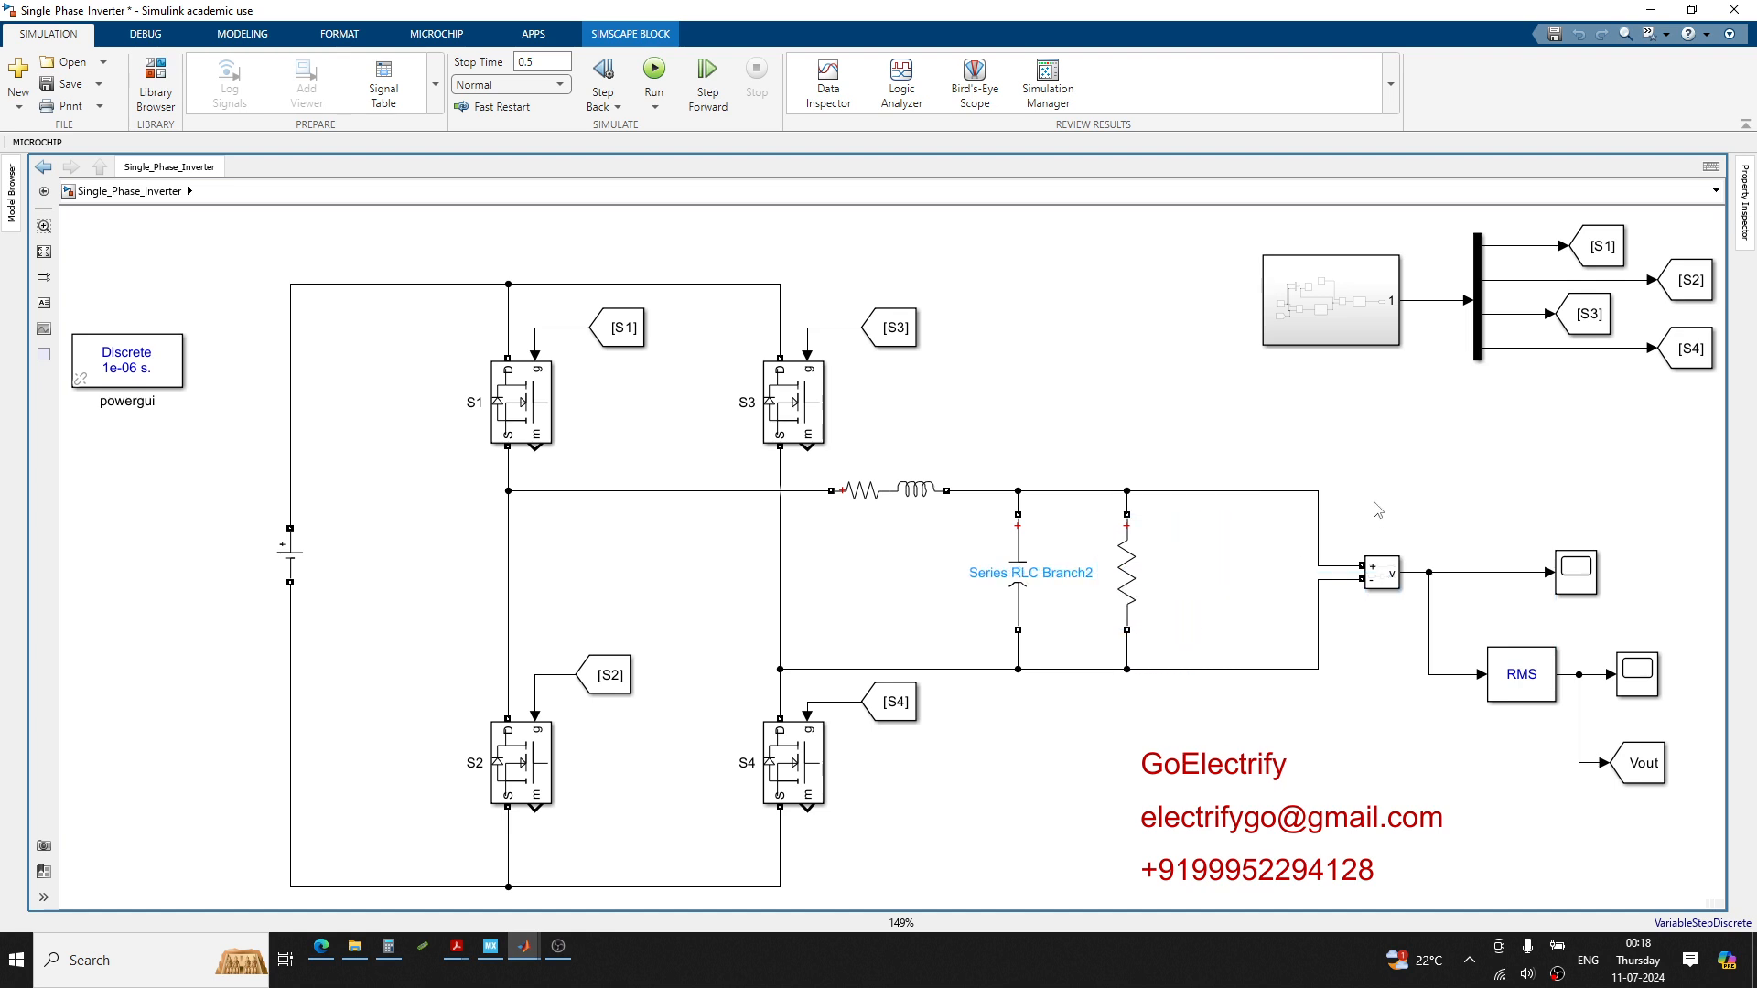
Add a Breaker block from Specialized Power Systems above the voltage measurement block
double_click(1418, 464)
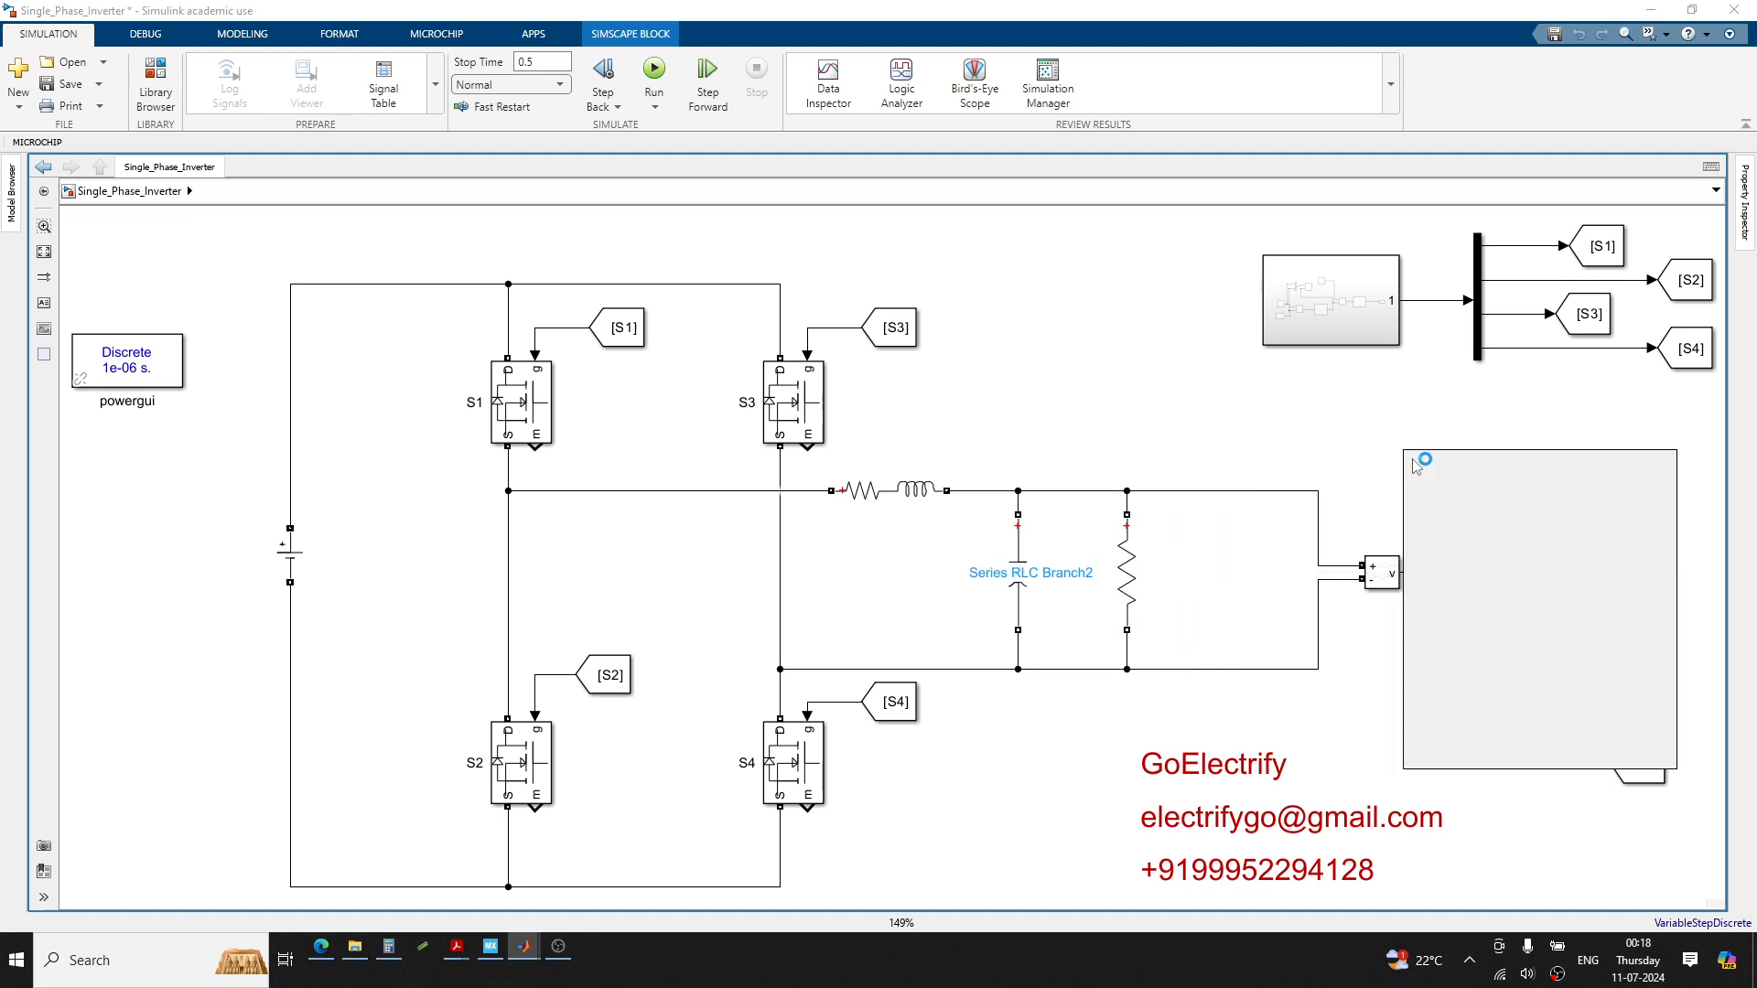
text(bre)
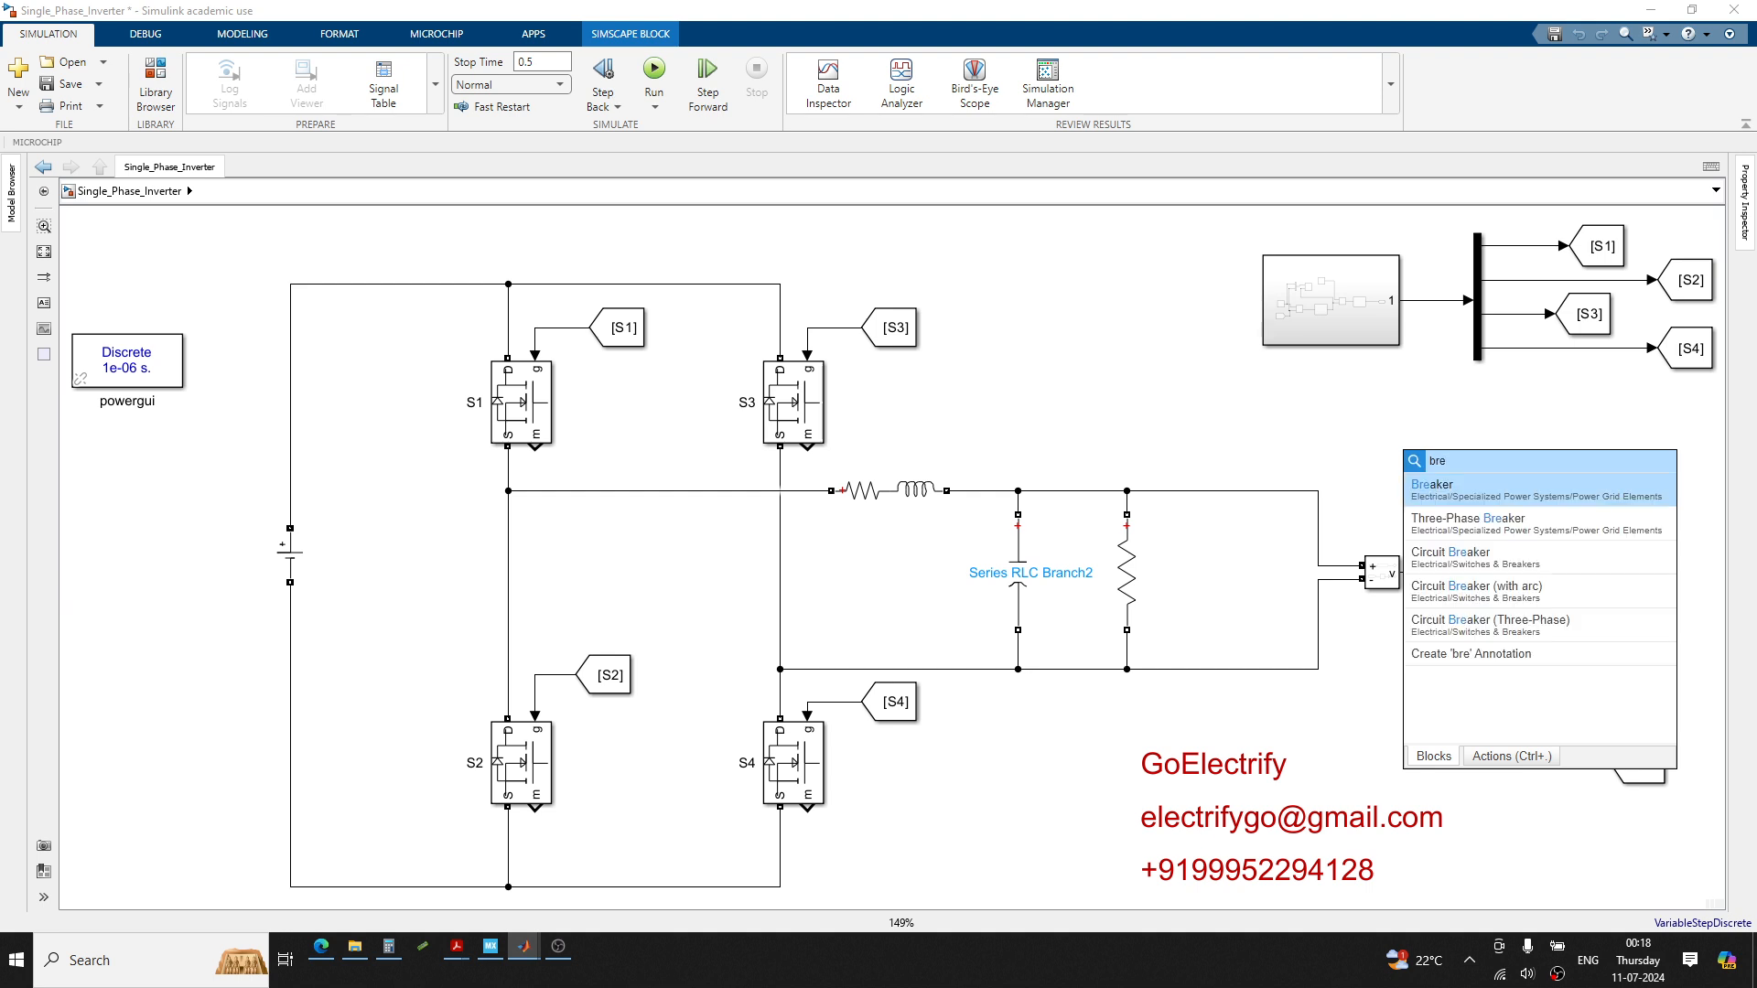
key(Return)
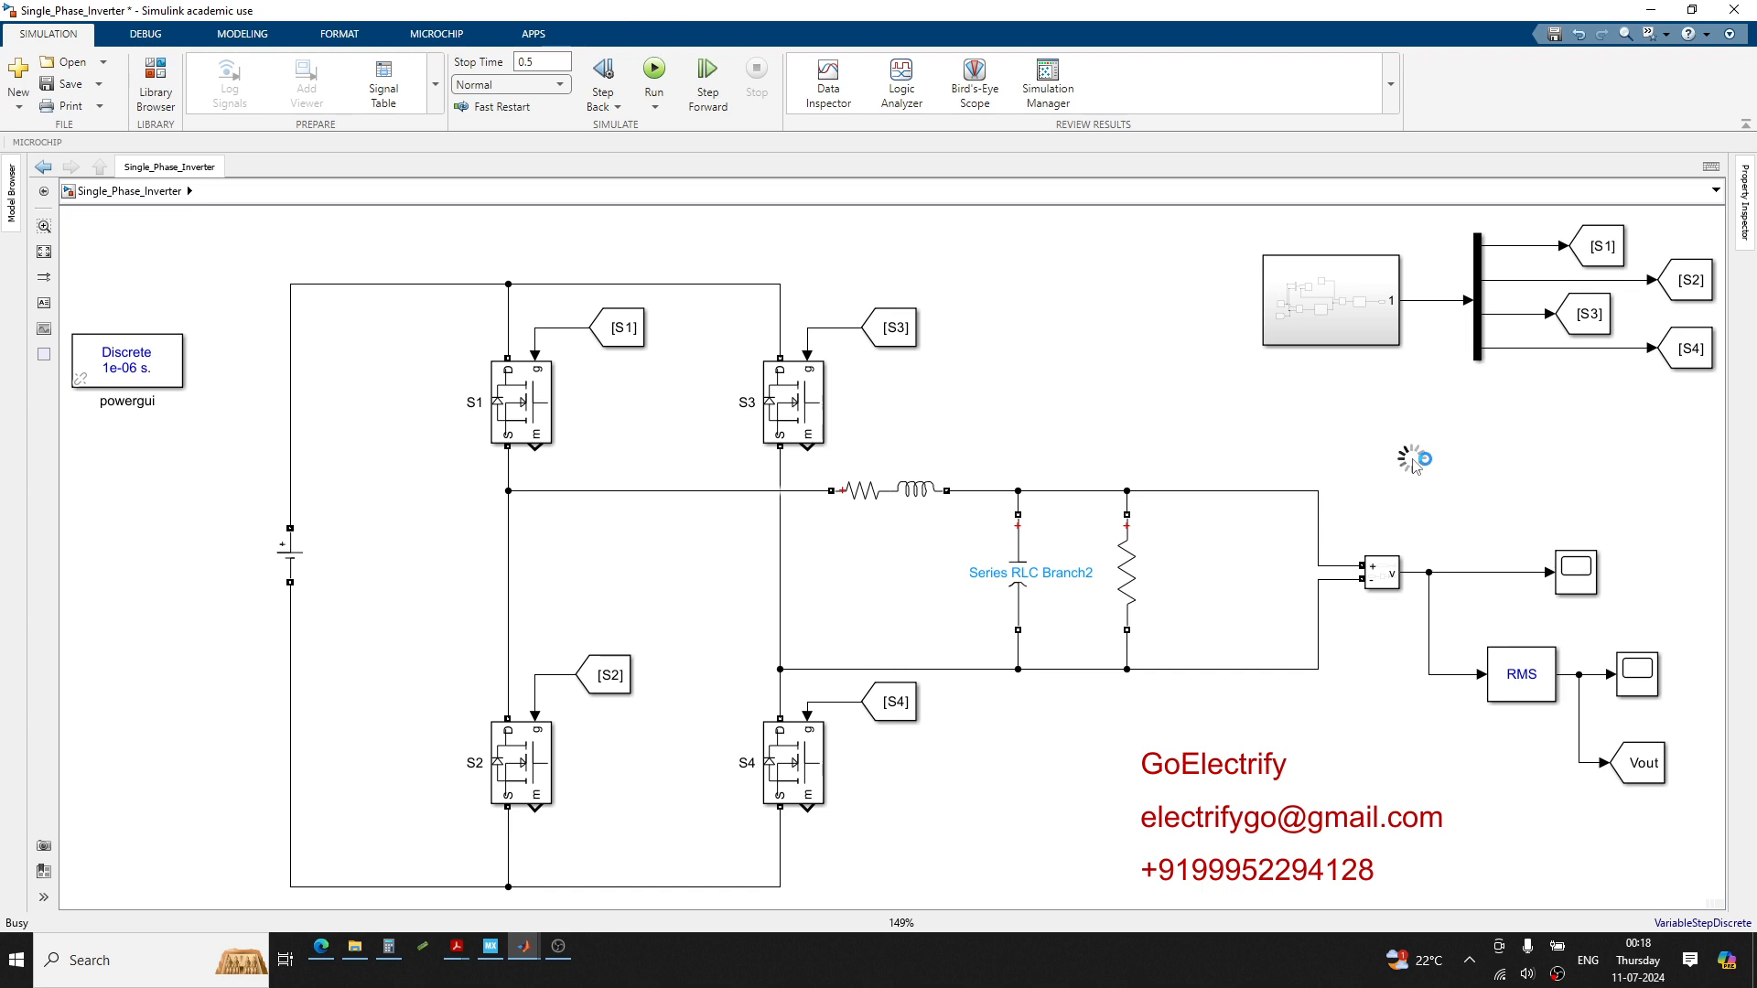
Disable the Breaker's external control and set its switching times to [0.25]
double_click(1414, 465)
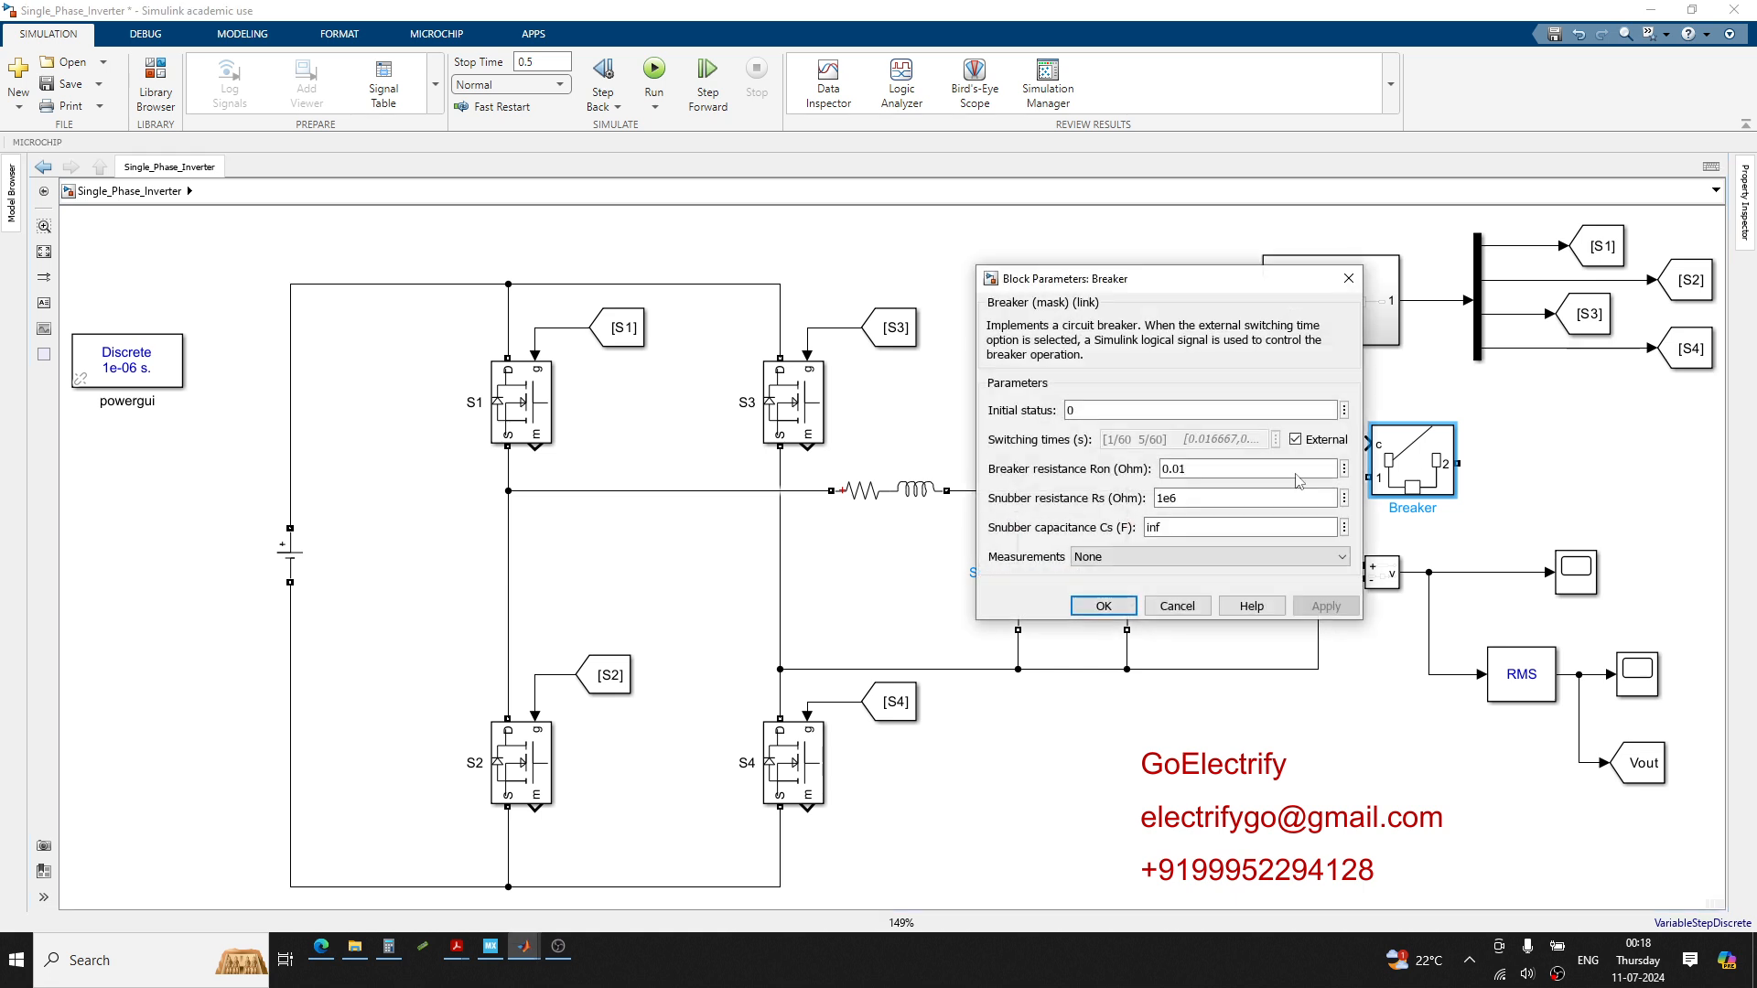
click(1295, 440)
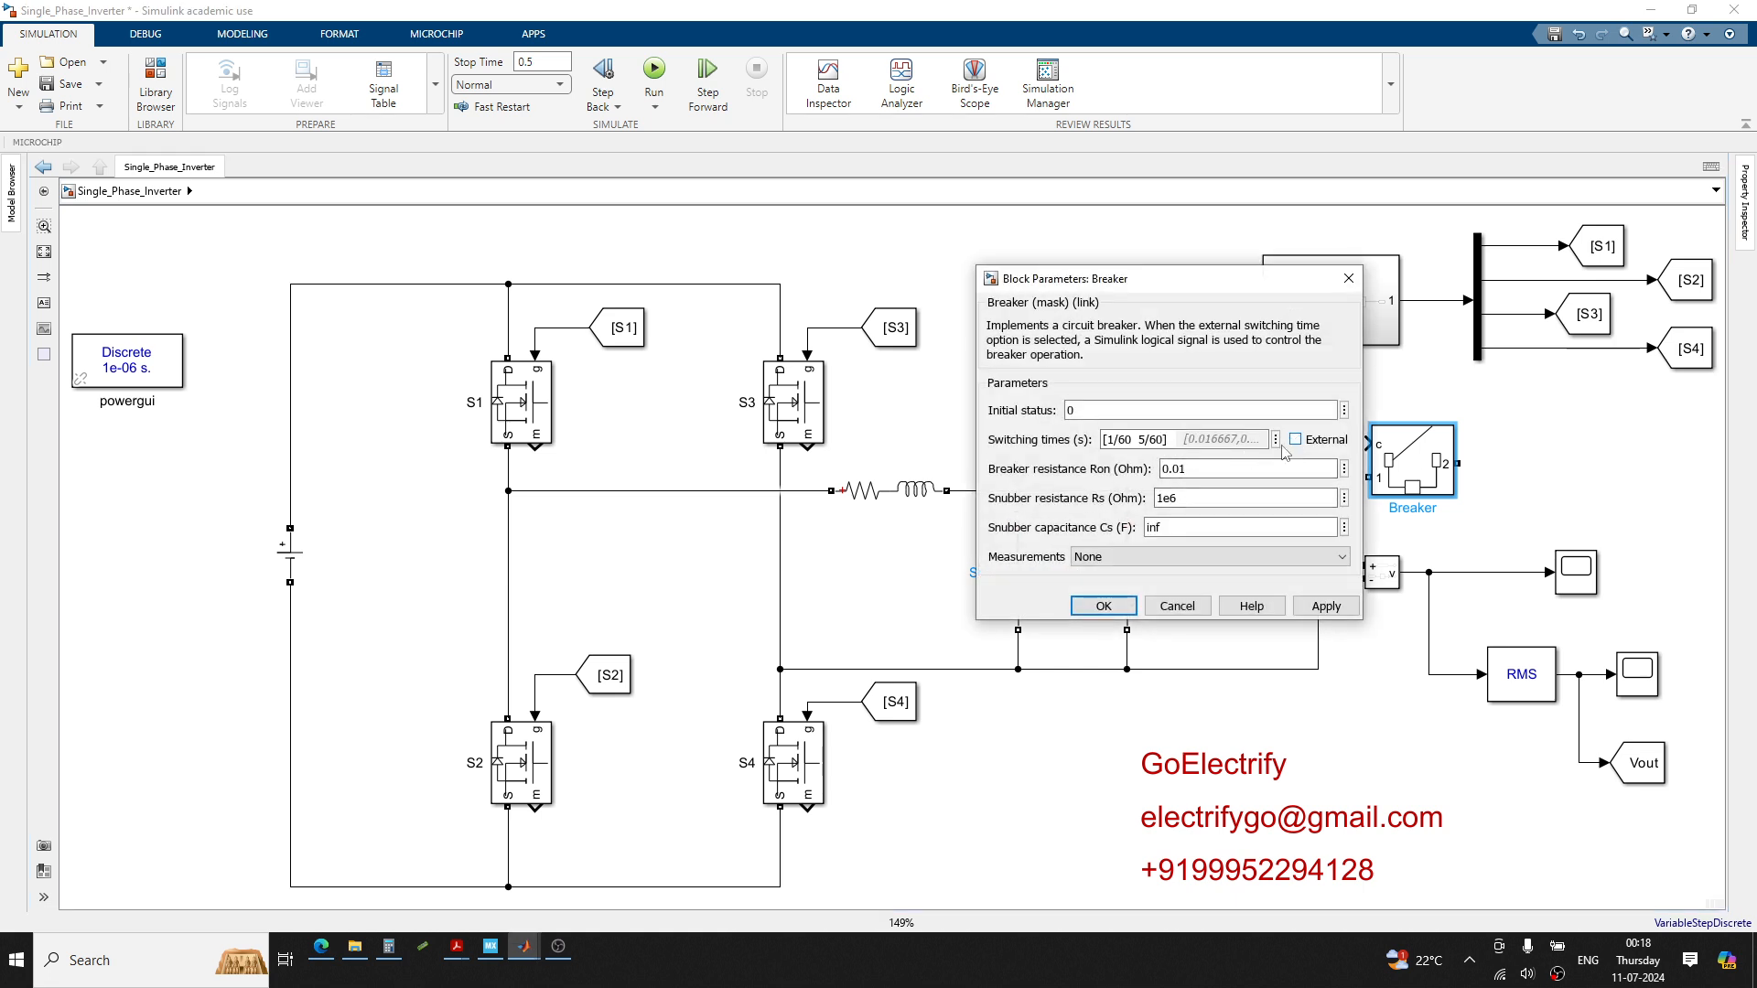
double_click(1162, 439)
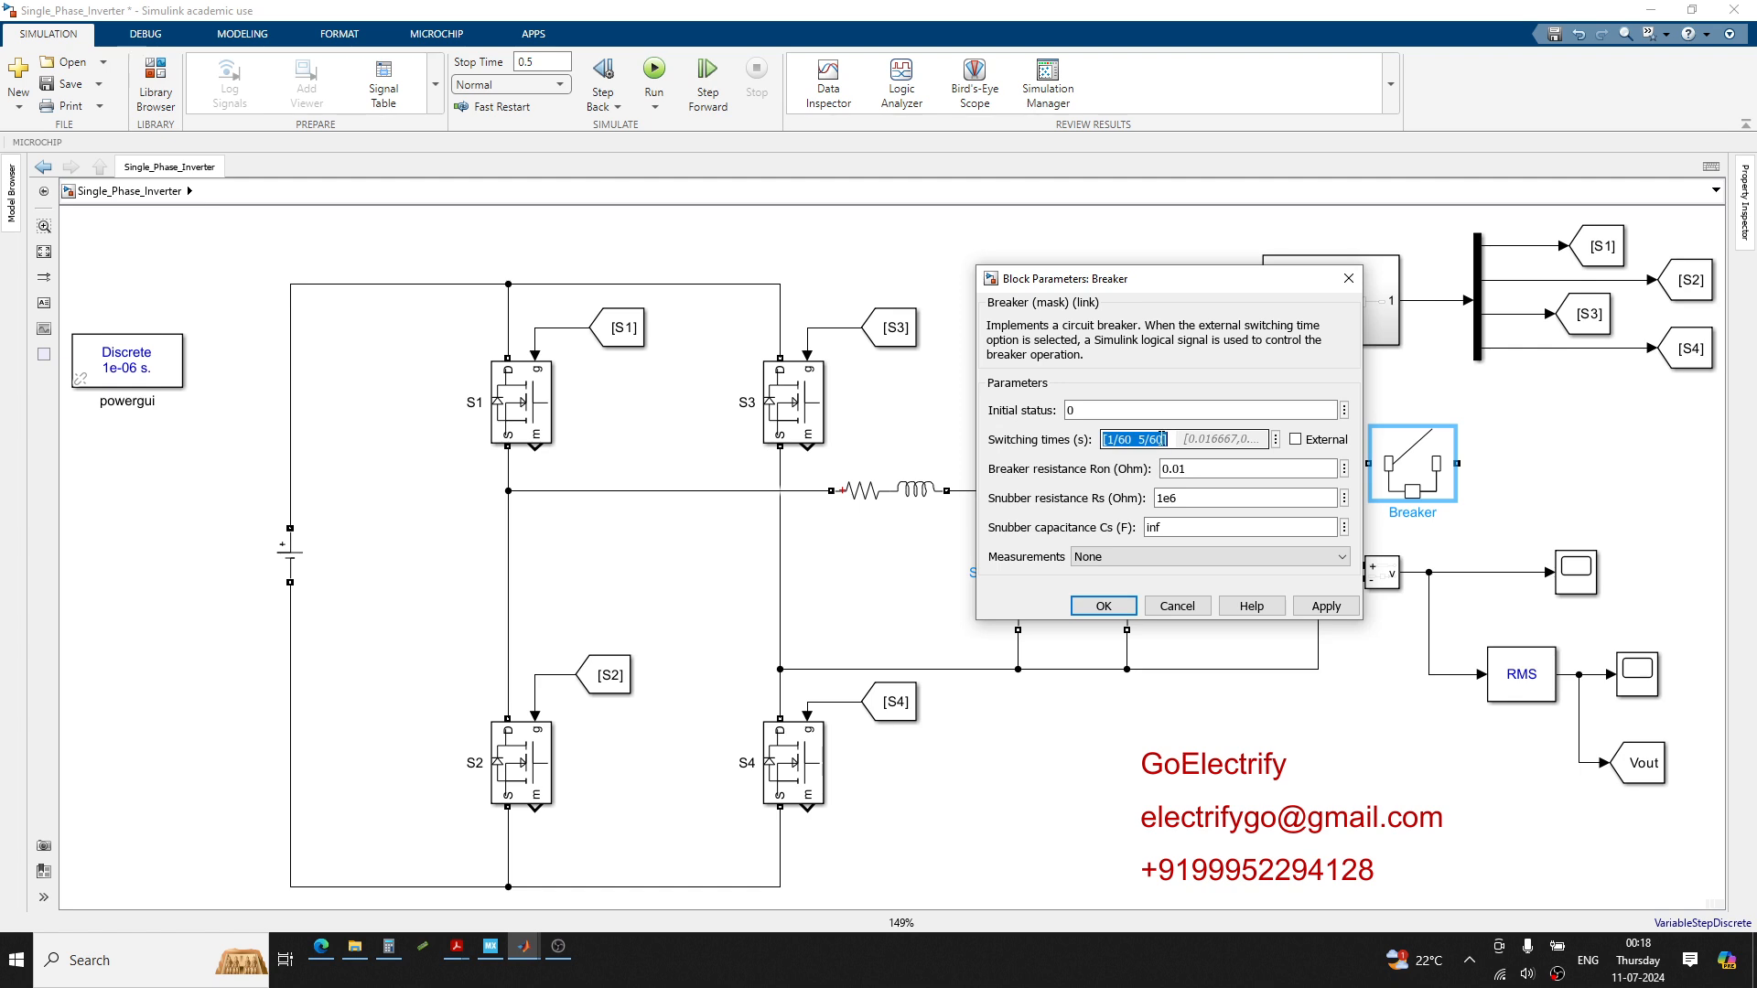
click(1161, 439)
key(BackSpace)
key(BackSpace)
key(BackSpace)
key(BackSpace)
key(BackSpace)
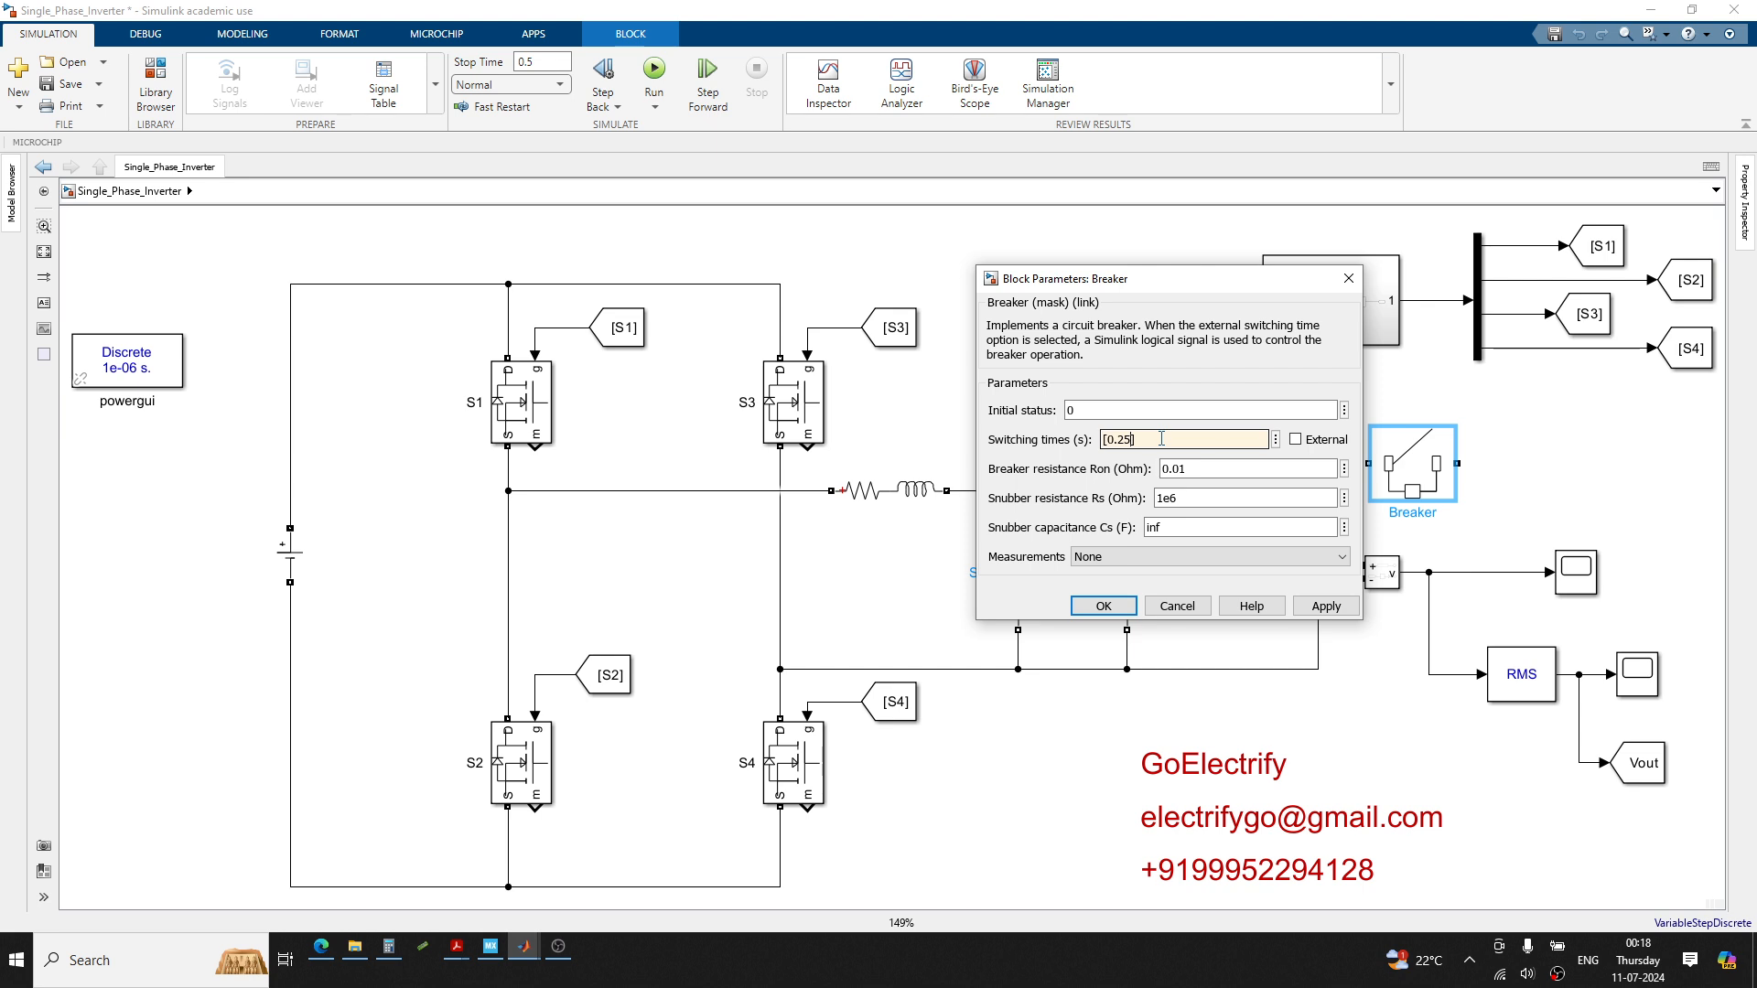
key(Return)
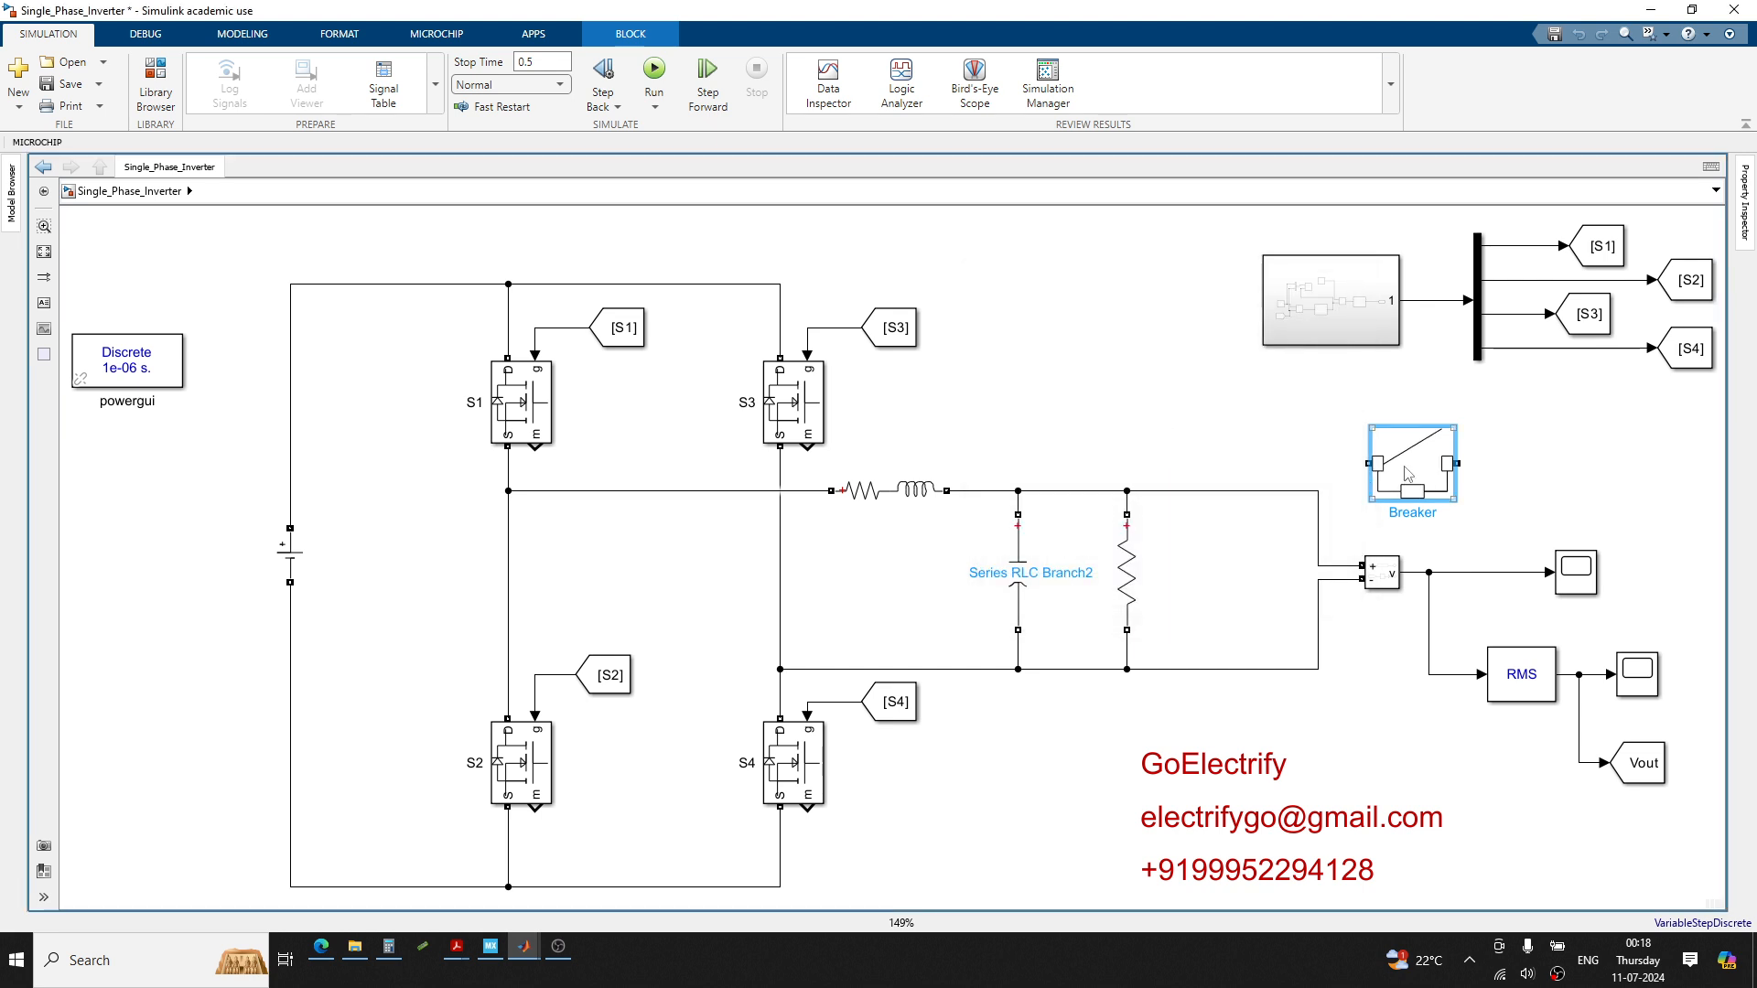
Move the Breaker below the Subsystem block and place a copy of the load resistor to its right
drag(1415, 474, 1265, 424)
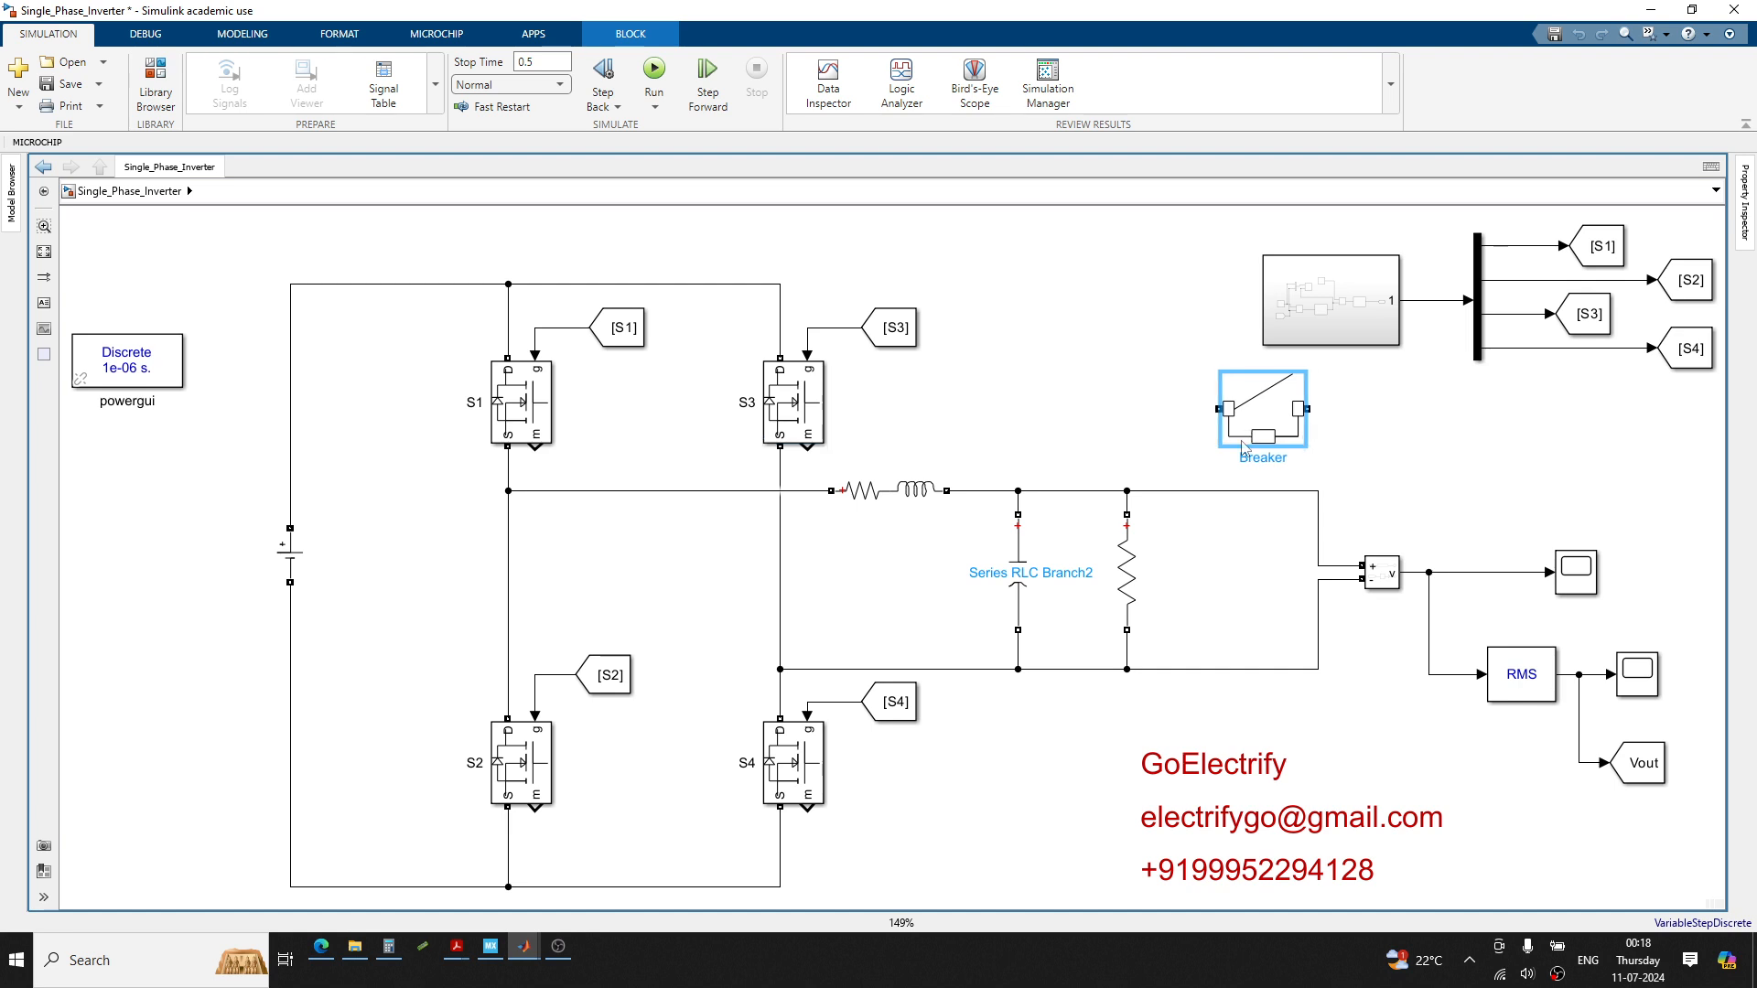
click(1231, 554)
drag(1141, 578, 1434, 455)
click(1371, 471)
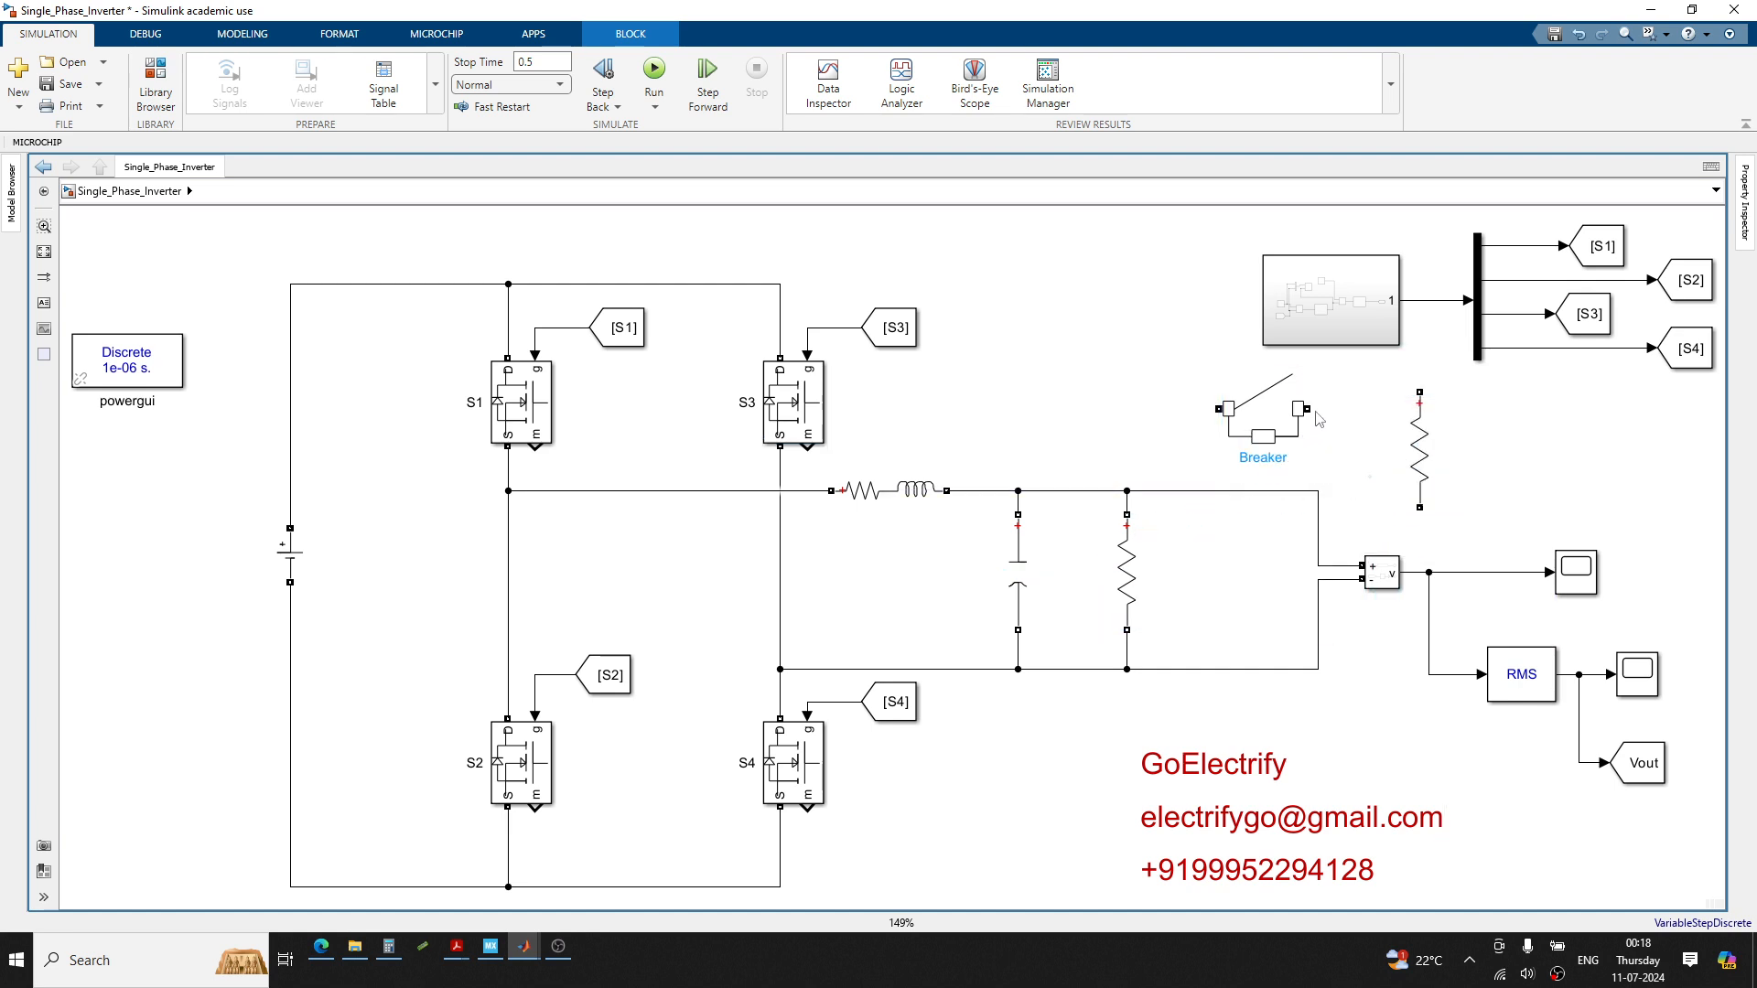
Wire the Breaker in series with the copied resistor and connect this branch in parallel with the existing load, checking the load's resistance setting
drag(1306, 409, 1419, 391)
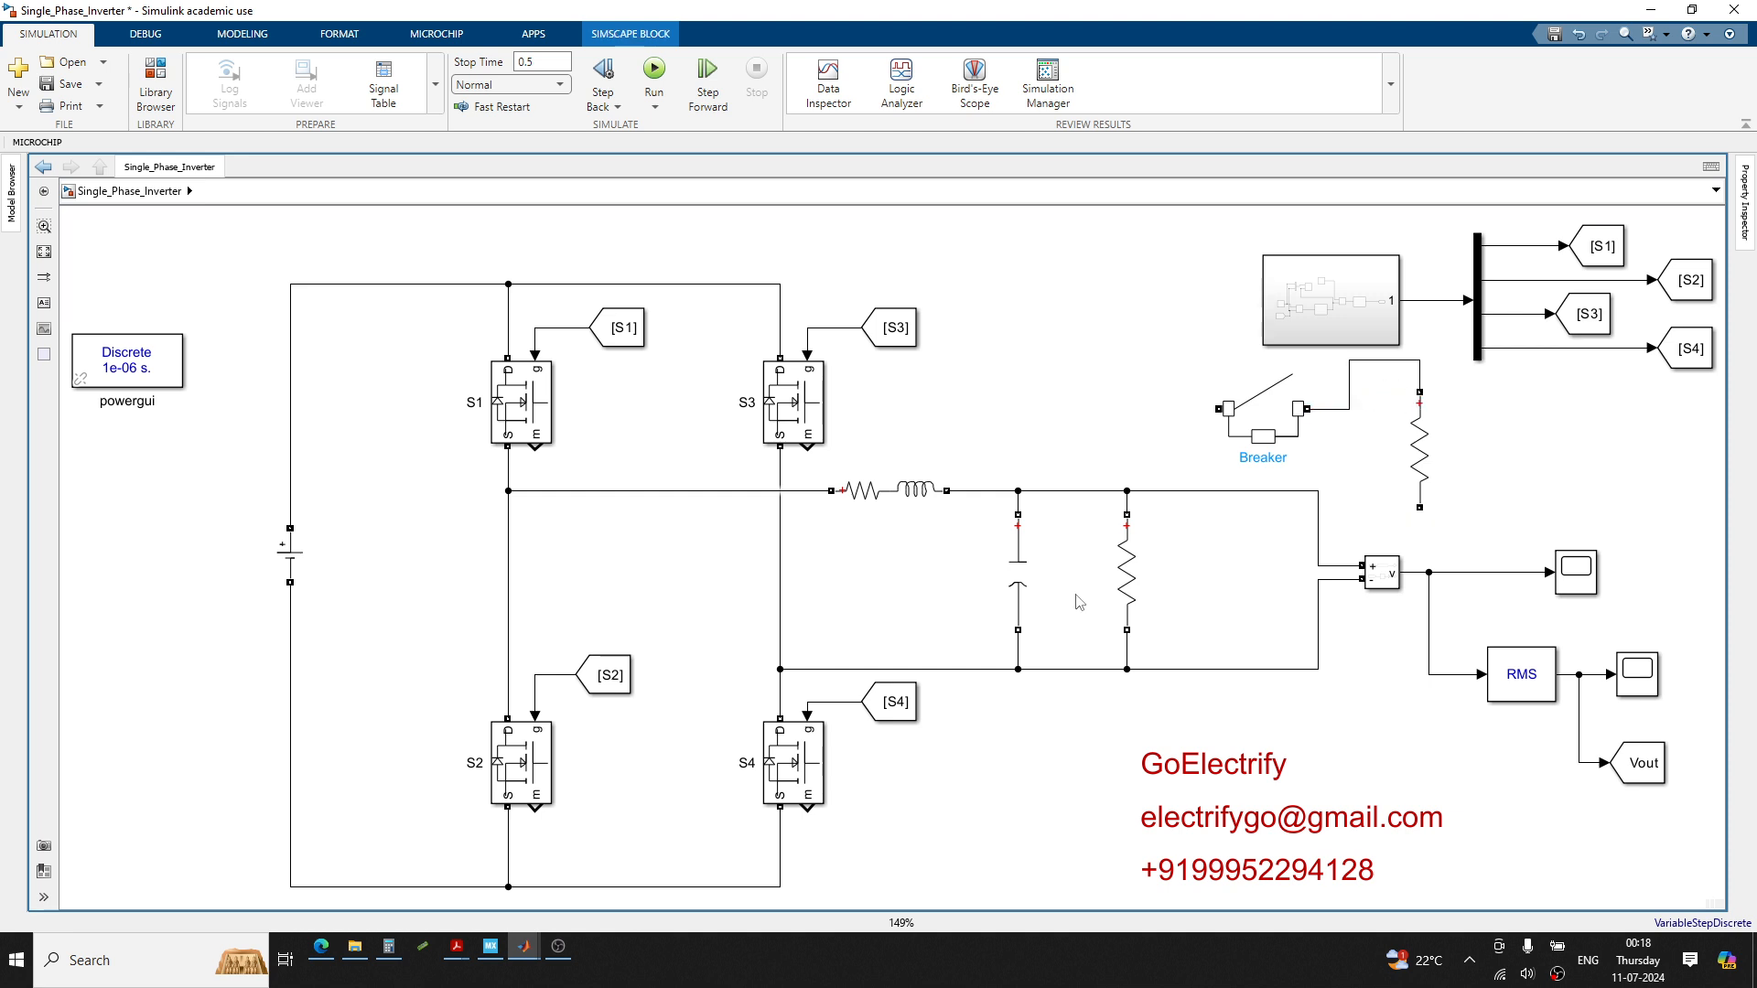
double_click(1142, 577)
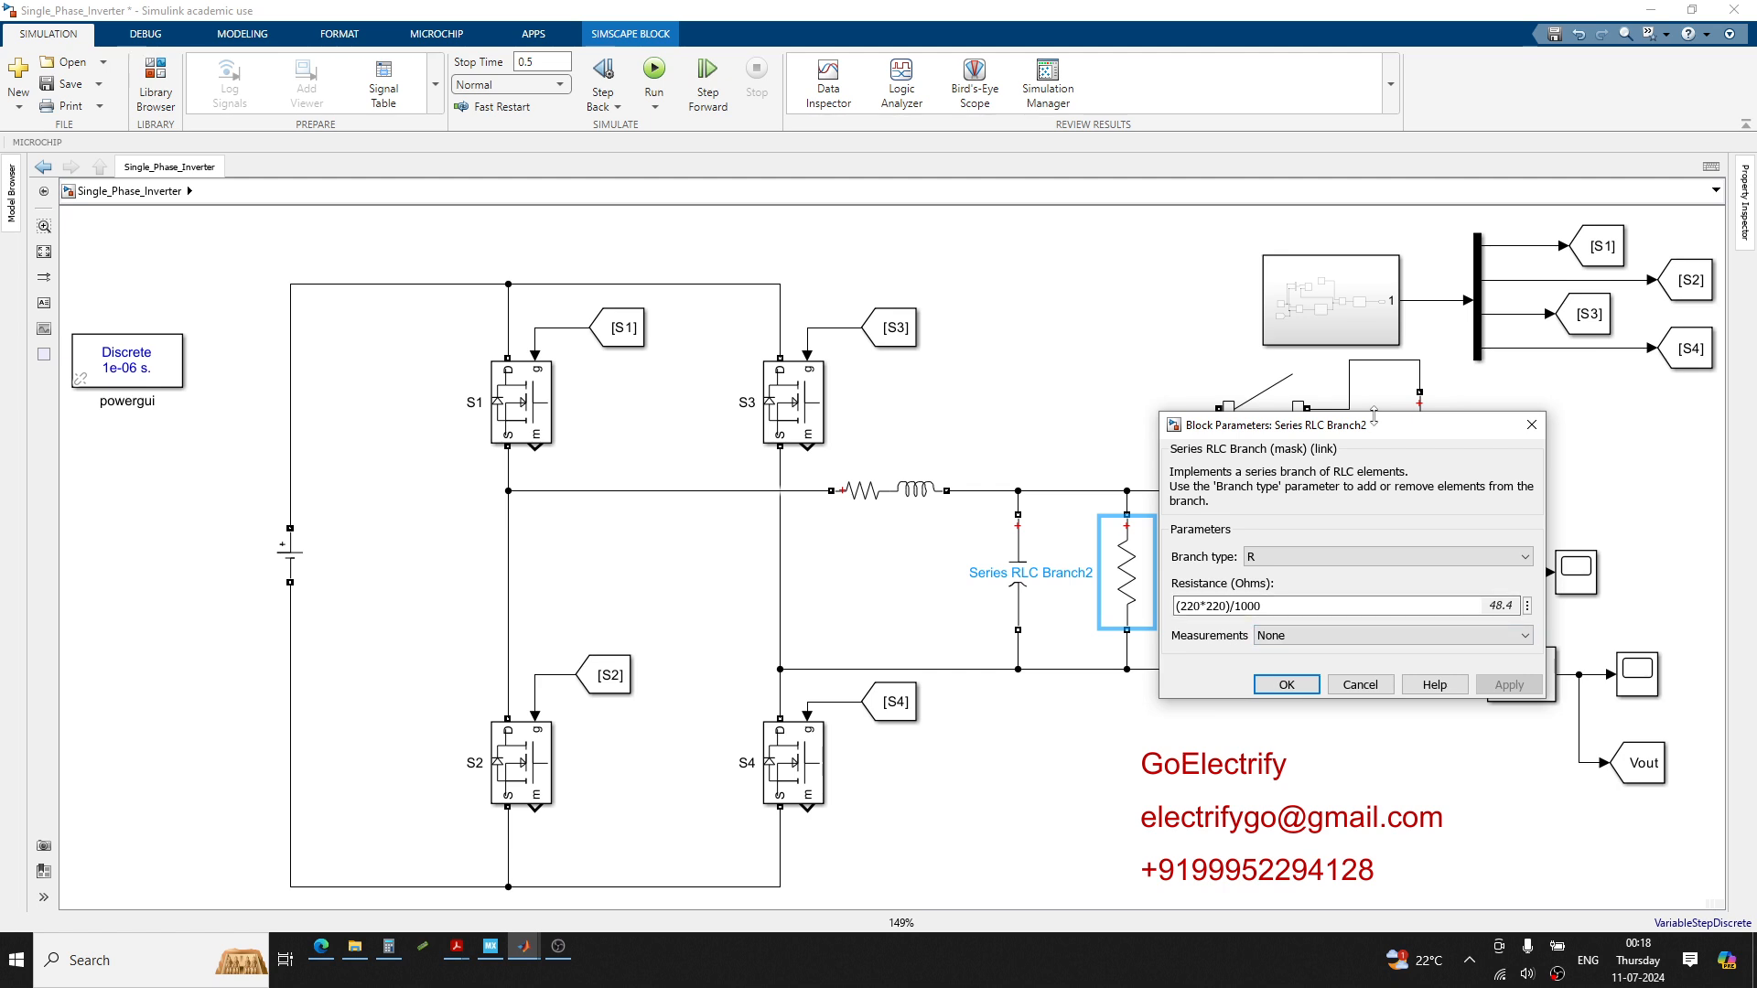
click(1286, 685)
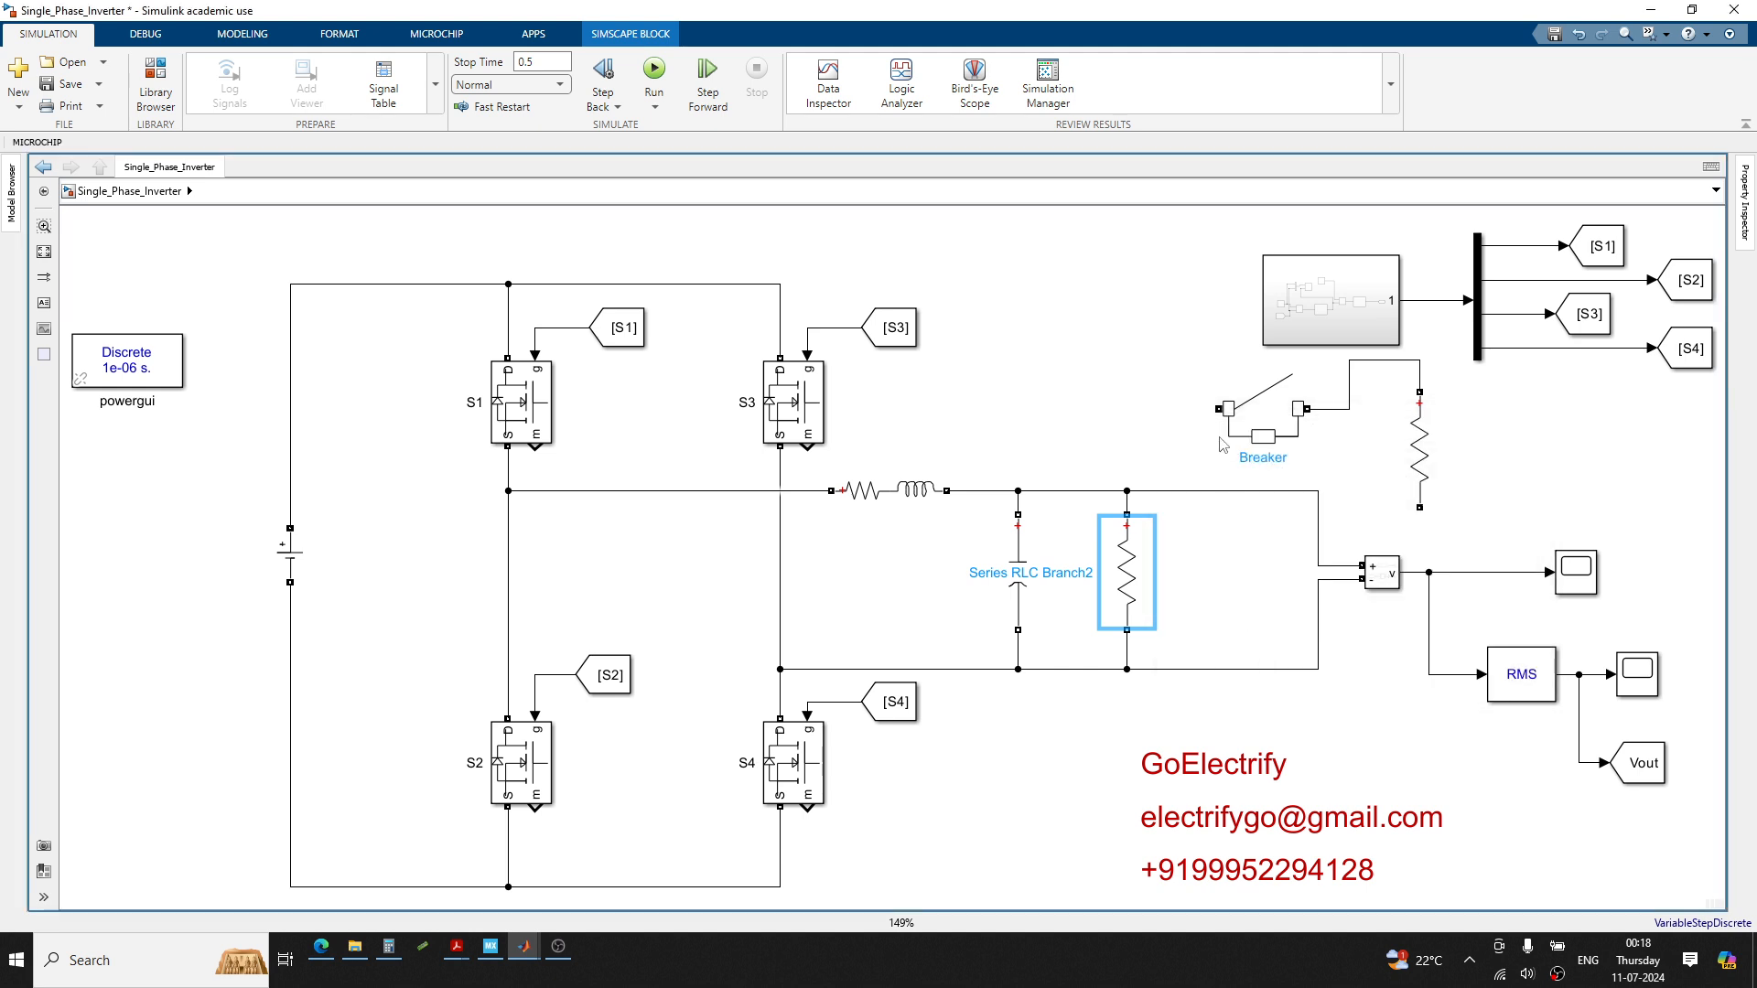
drag(1219, 409, 1126, 491)
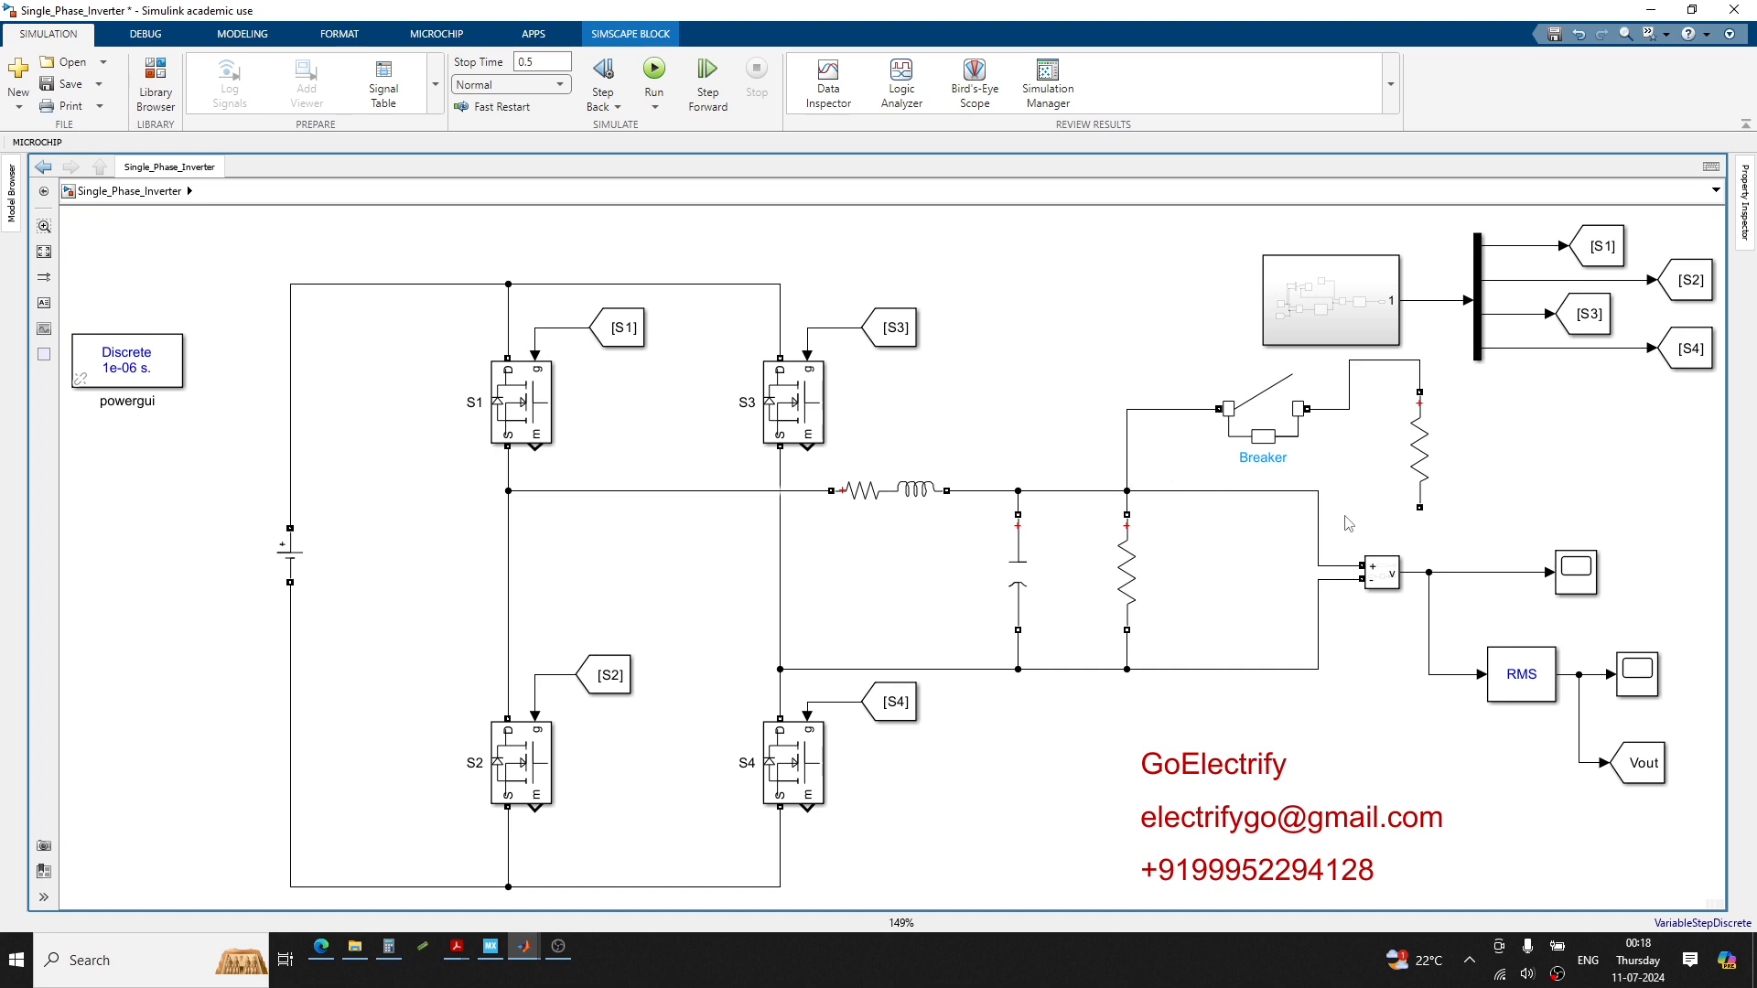
mouse_move(1419, 508)
mouse_down()
mouse_move(1289, 586)
mouse_move(1255, 669)
mouse_up()
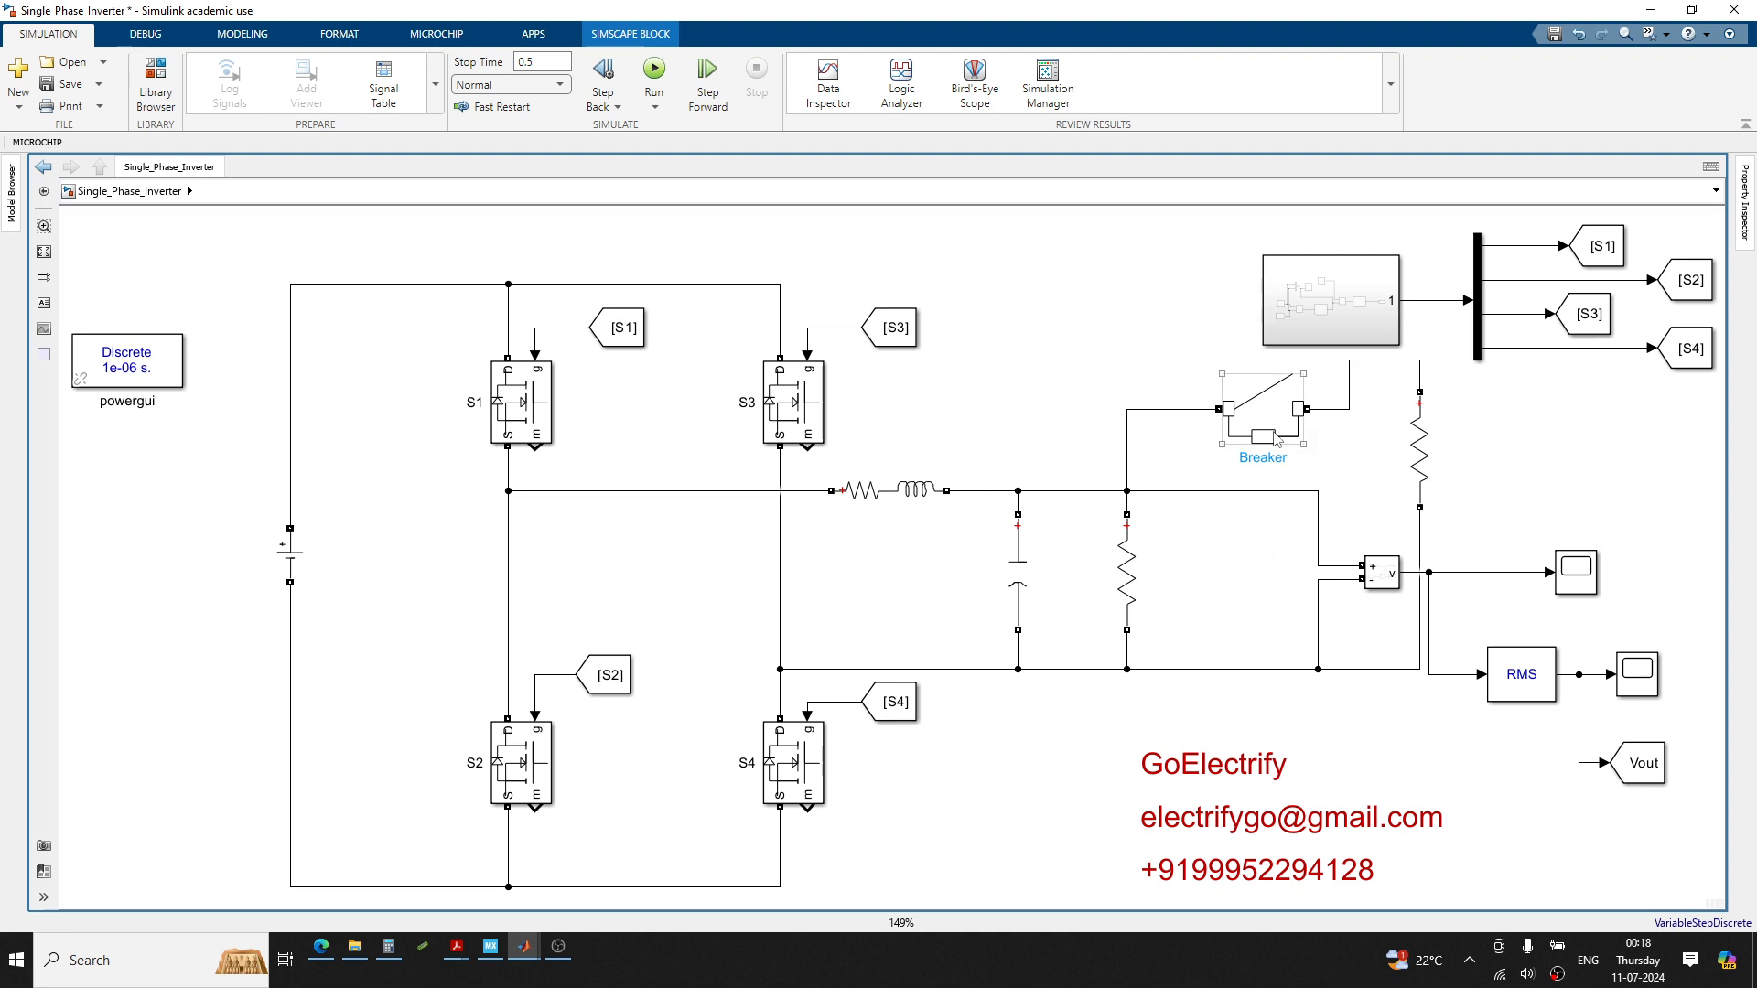
click(1414, 453)
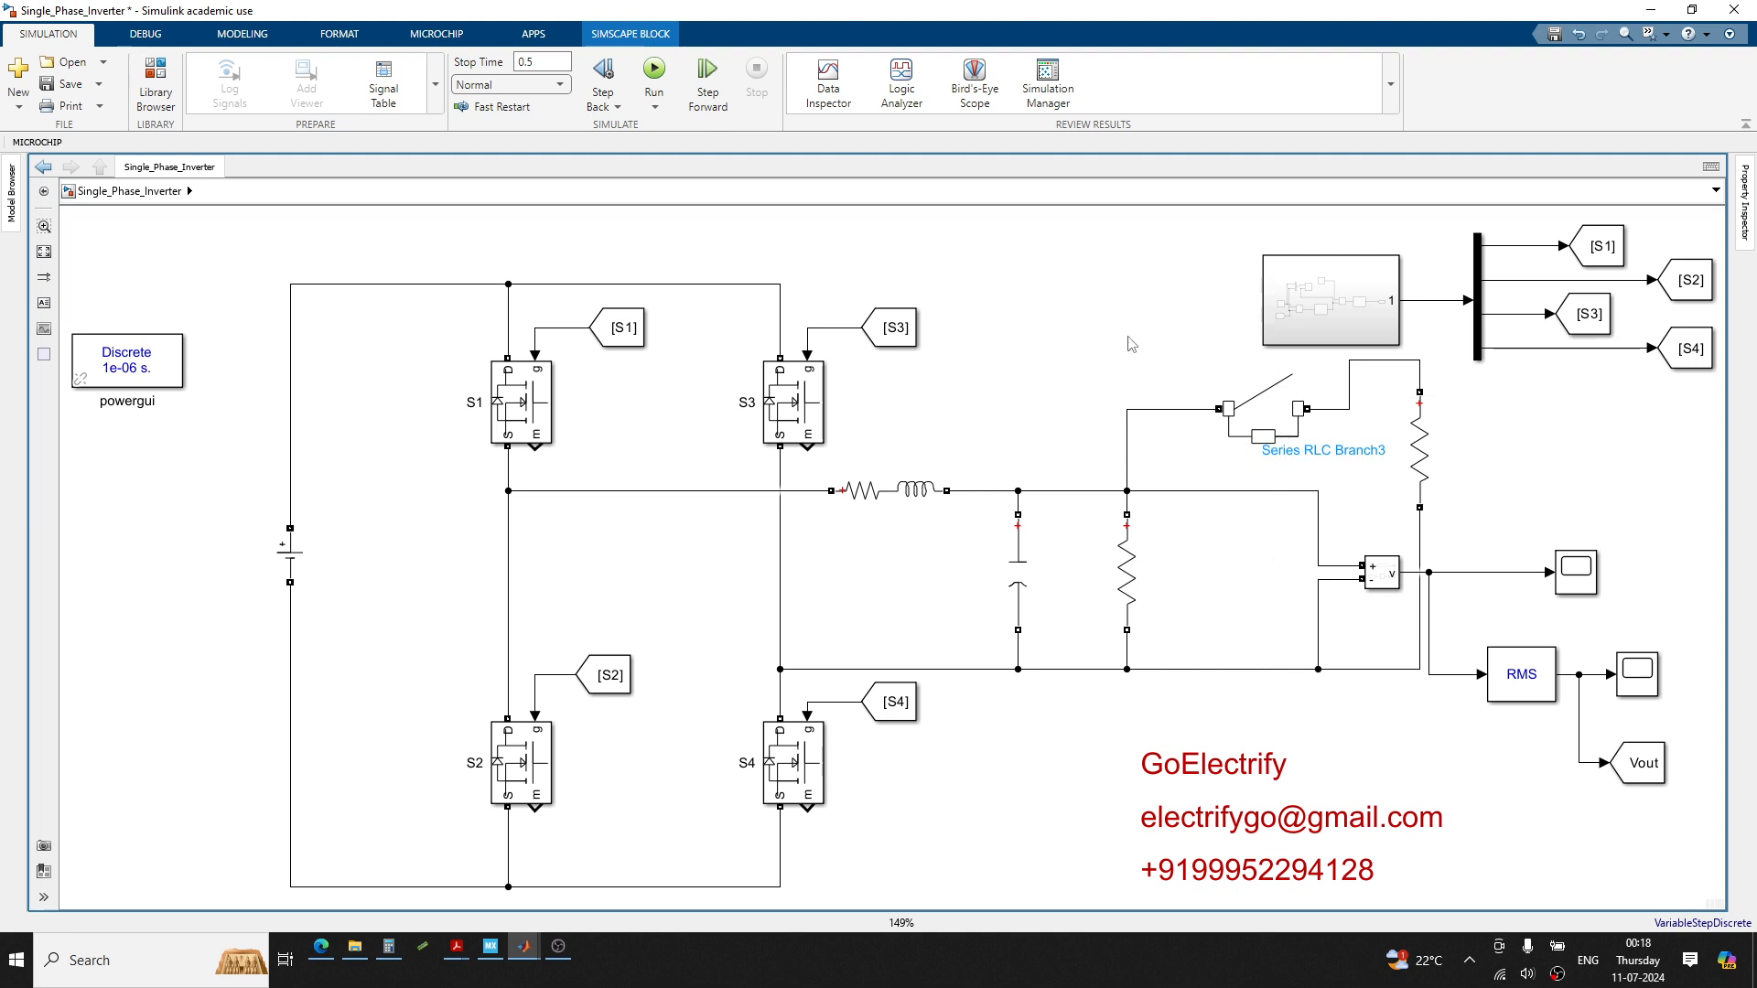
Run the simulation and examine the voltage and PI controller output on the Subsystem's Scope around the breaker switching time
click(654, 70)
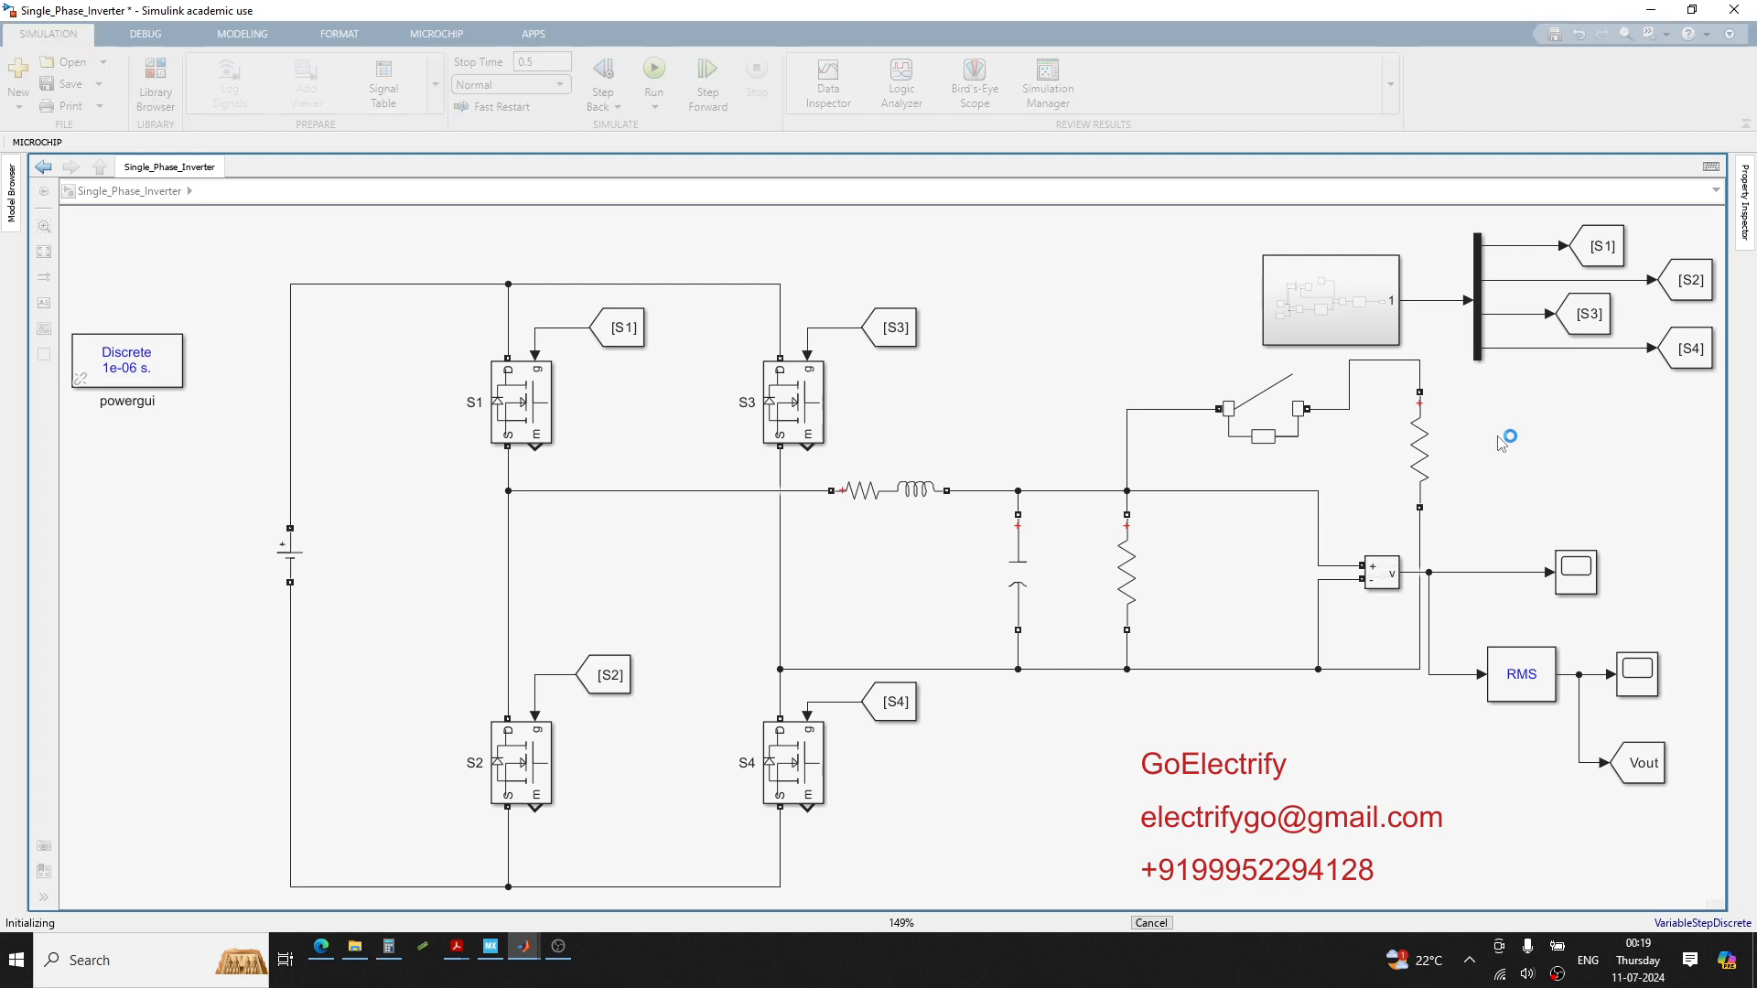
click(1348, 324)
double_click(1347, 324)
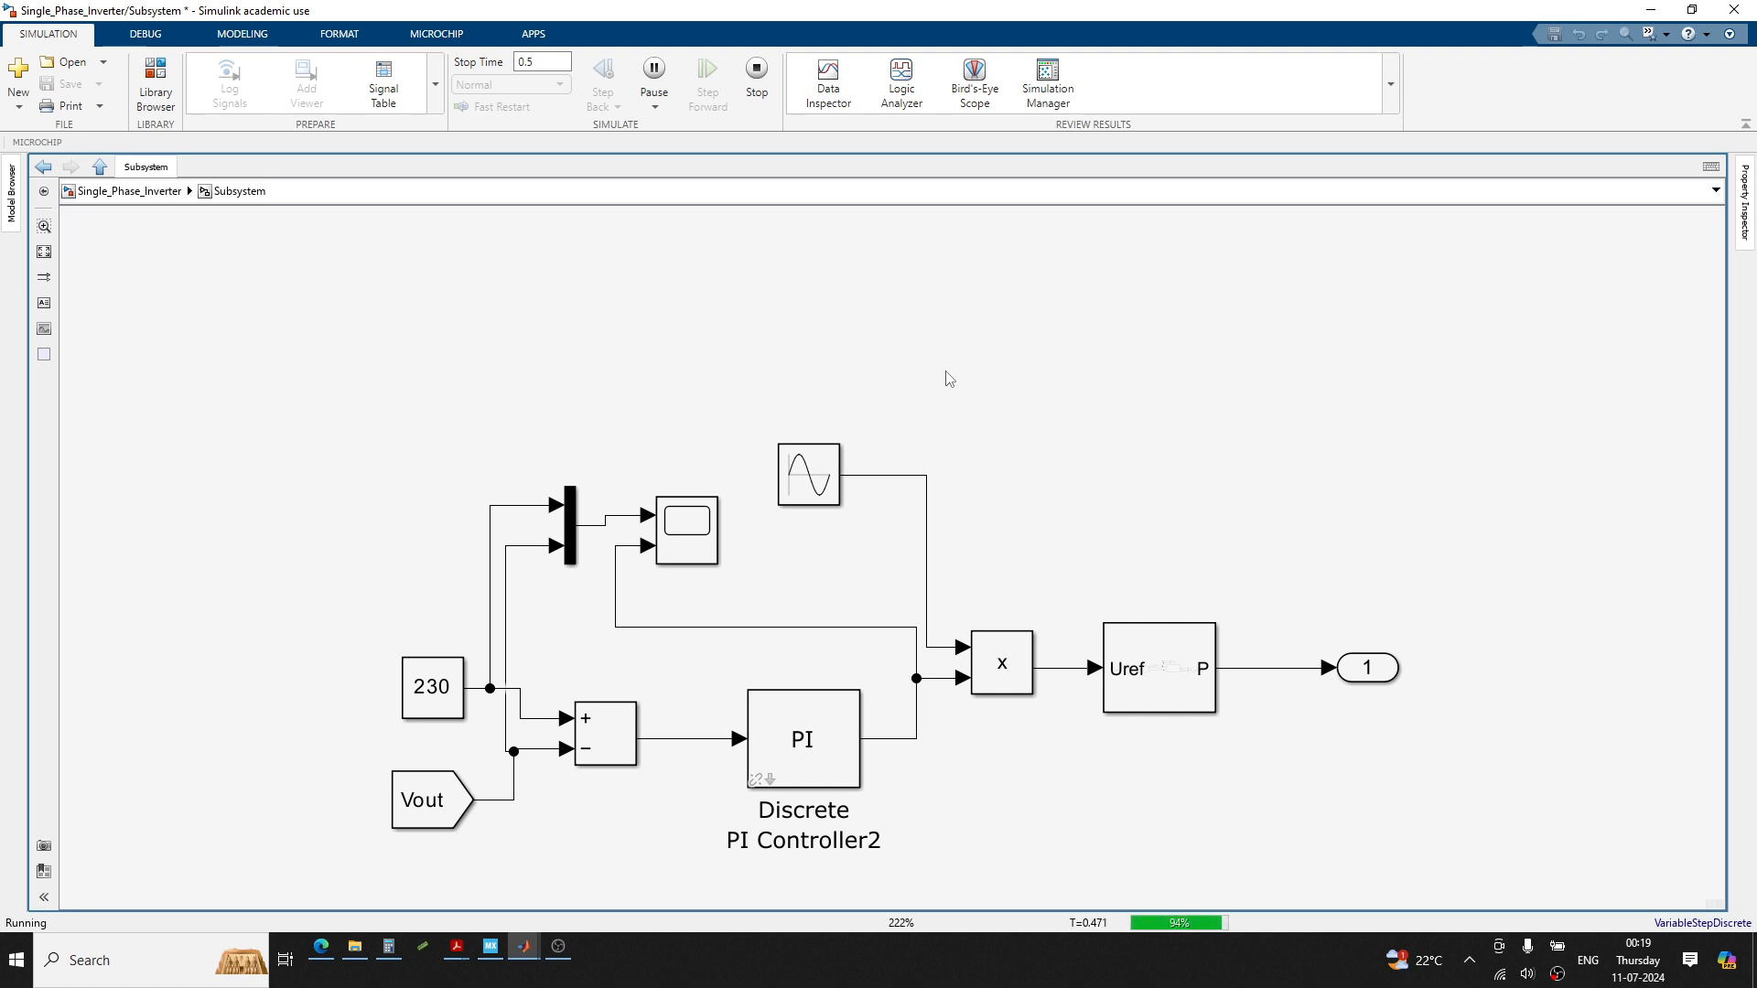
click(693, 539)
double_click(693, 540)
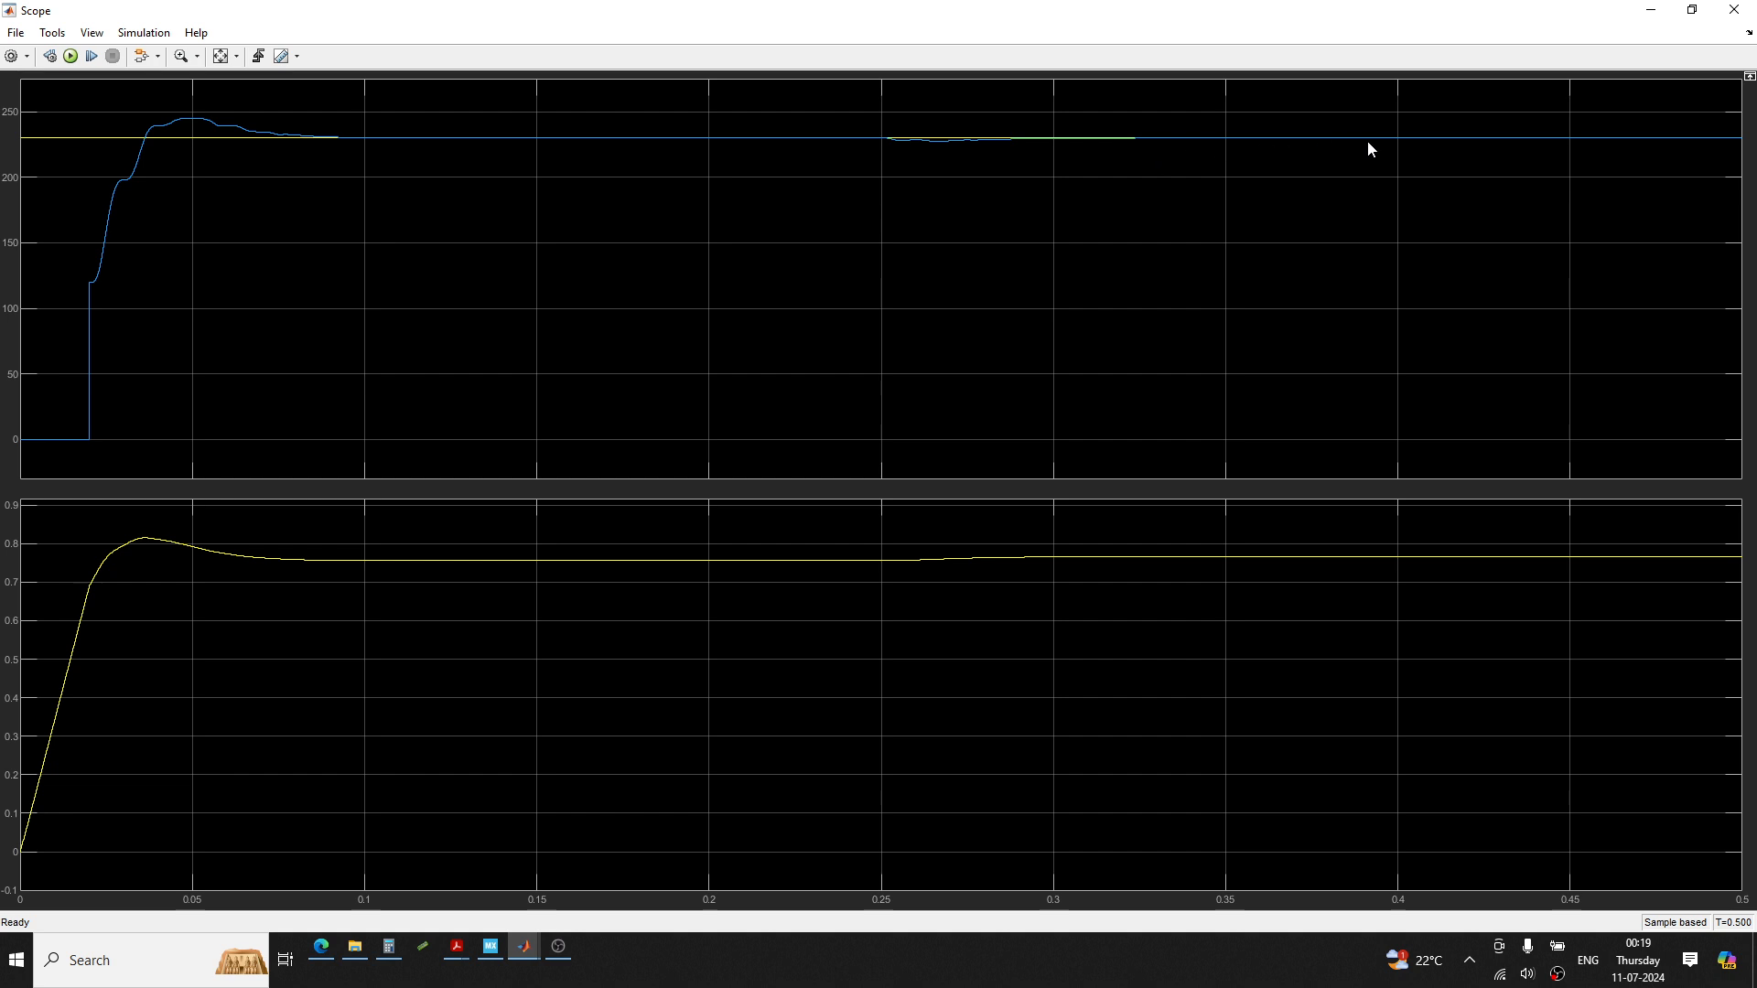
click(1734, 9)
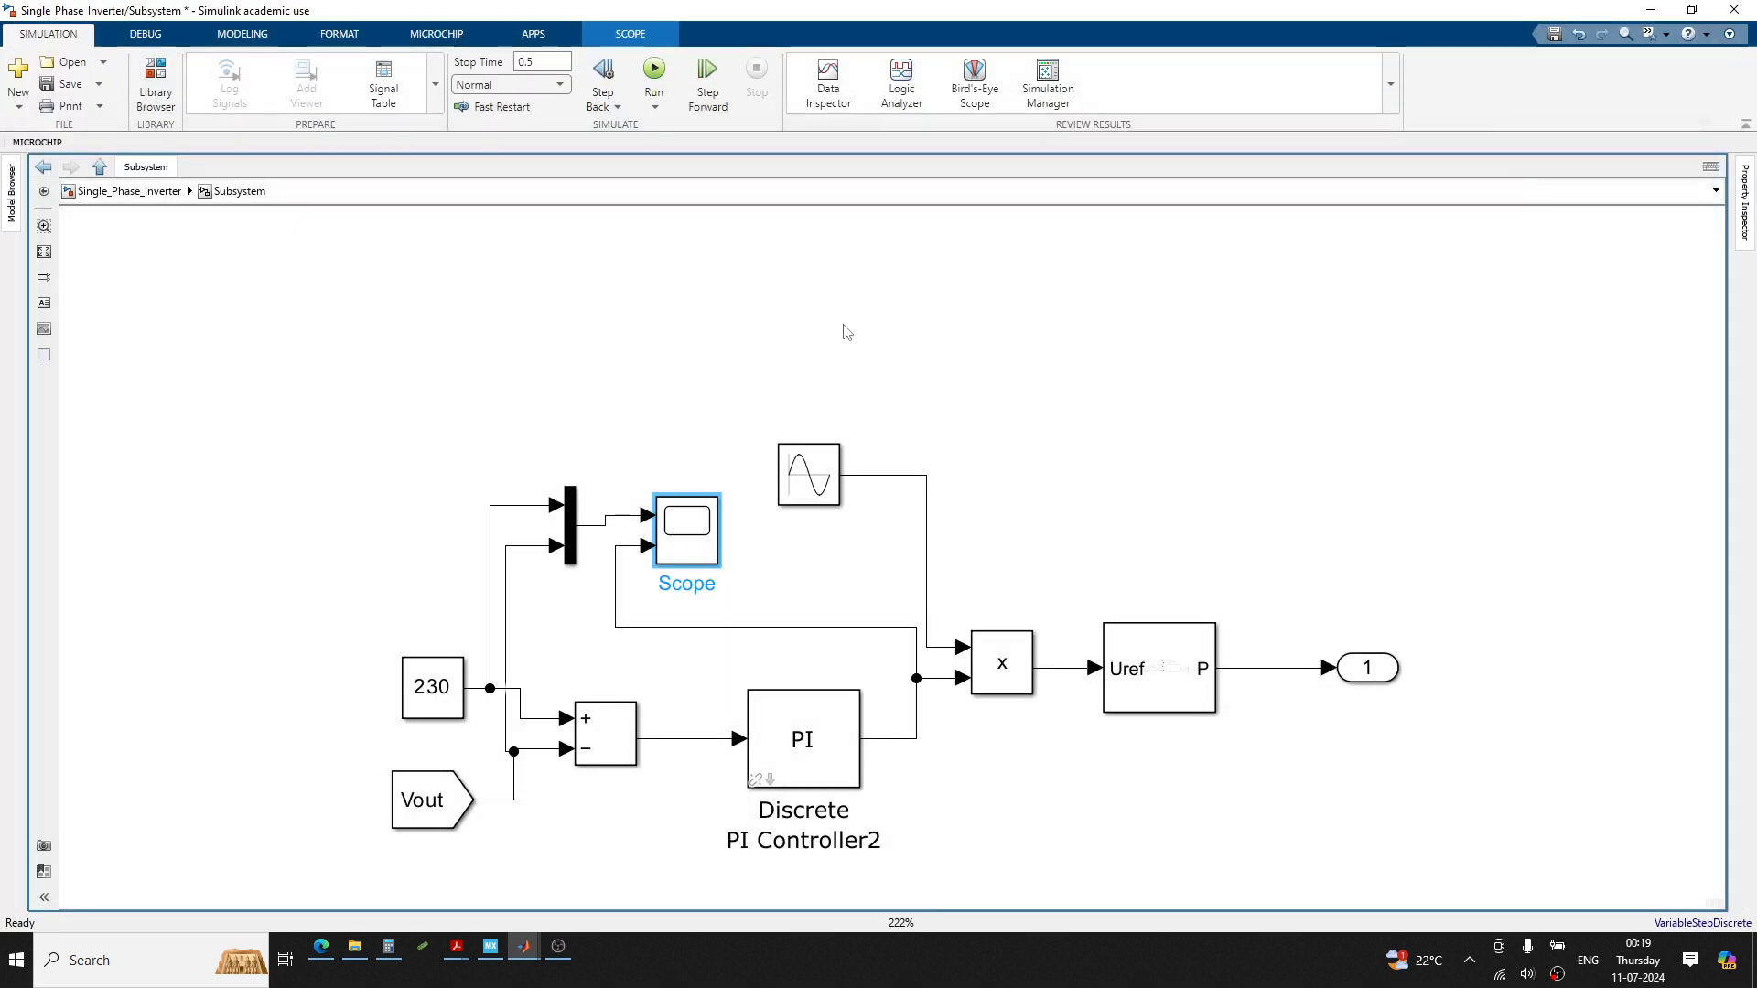
Return to the top-level model and delete the Breaker with its series resistor, including the leftover unconnected line
click(129, 191)
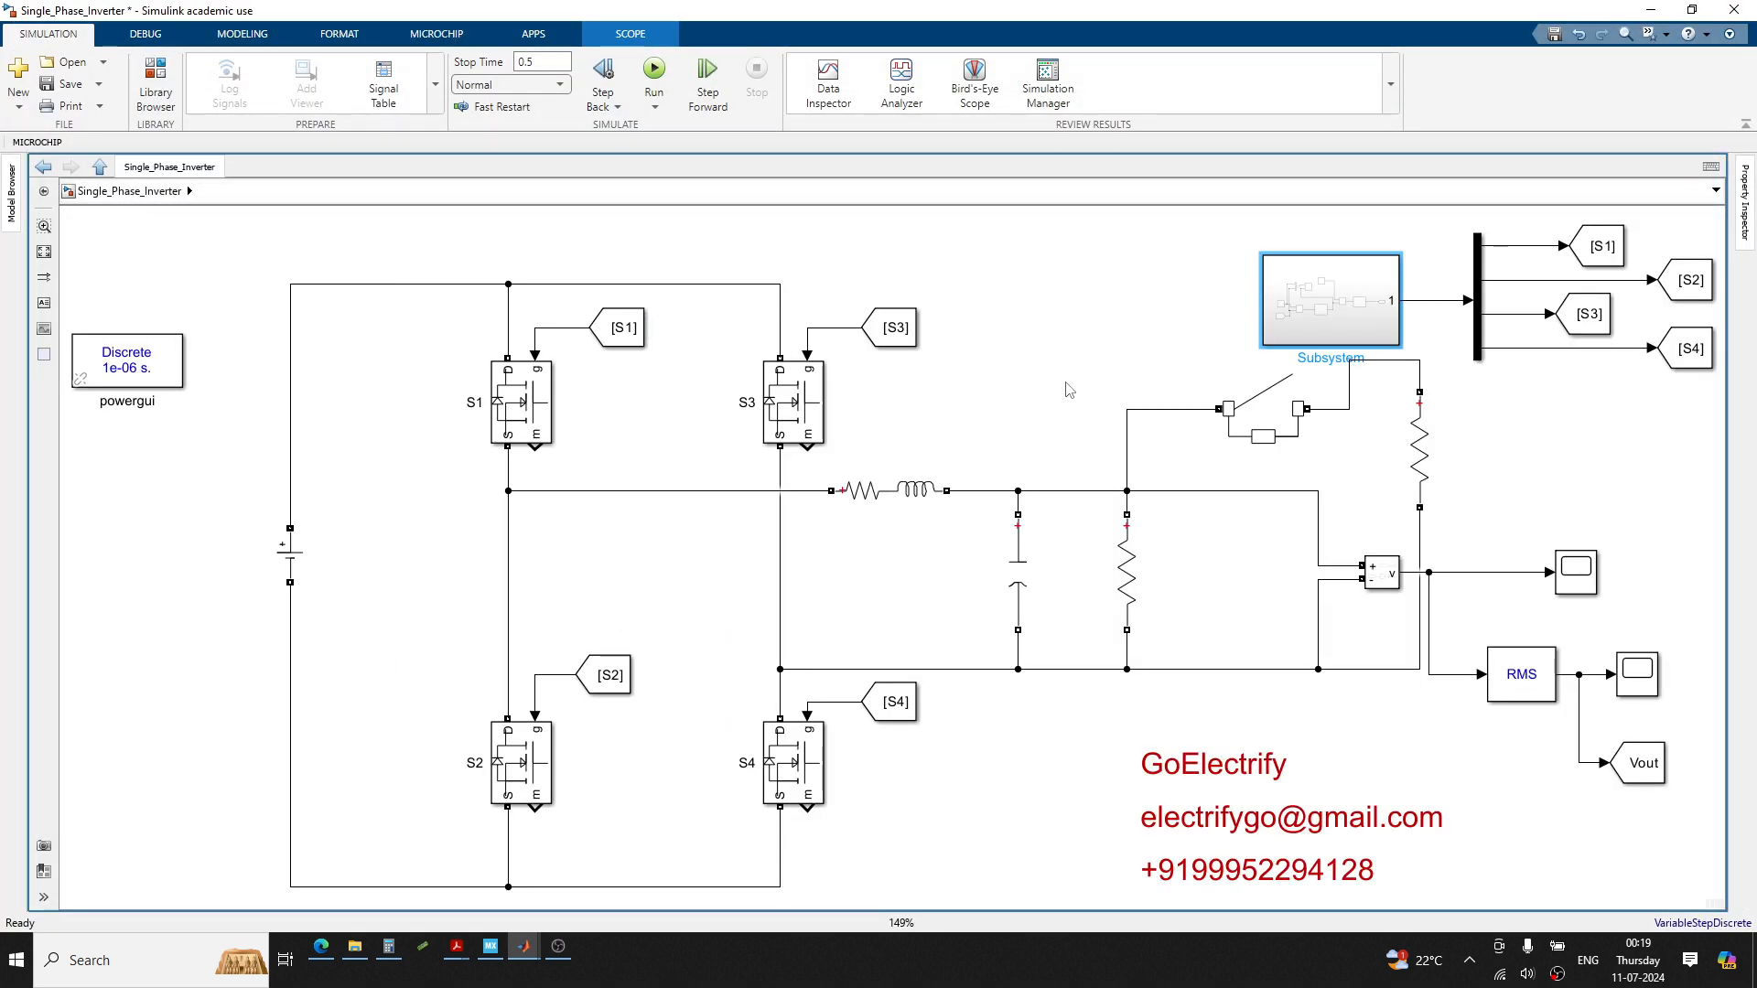
drag(1065, 390, 1442, 464)
key(Delete)
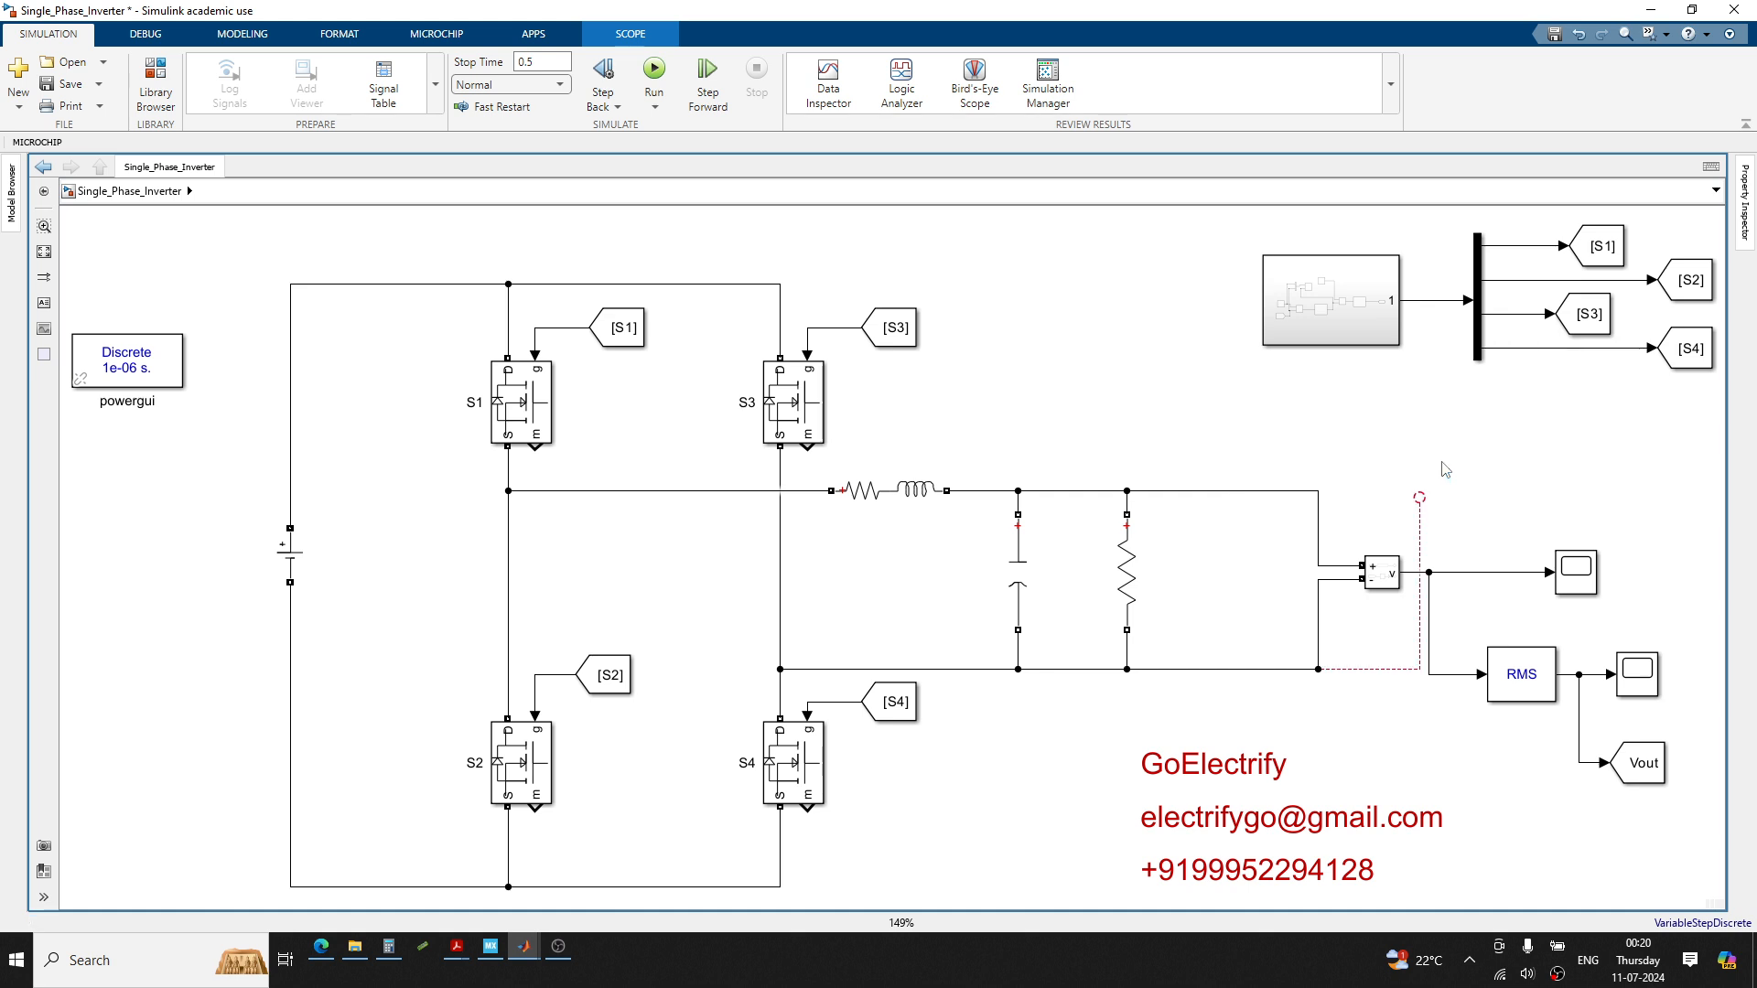
click(1420, 538)
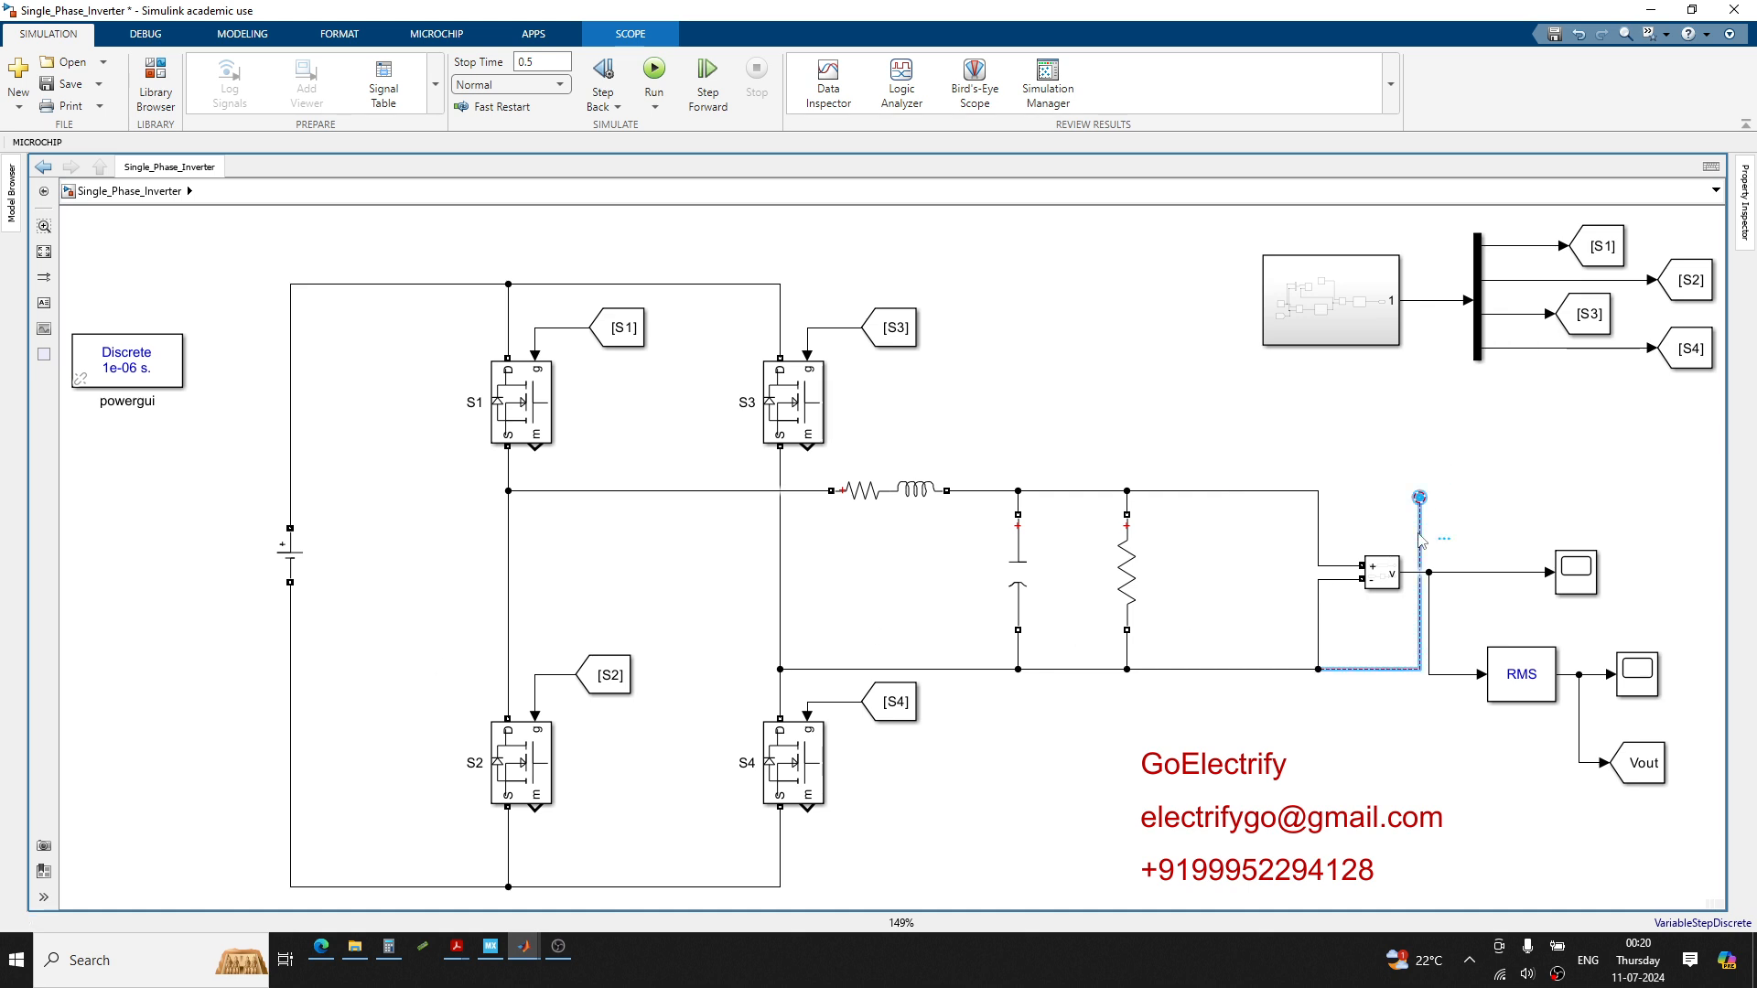
key(Delete)
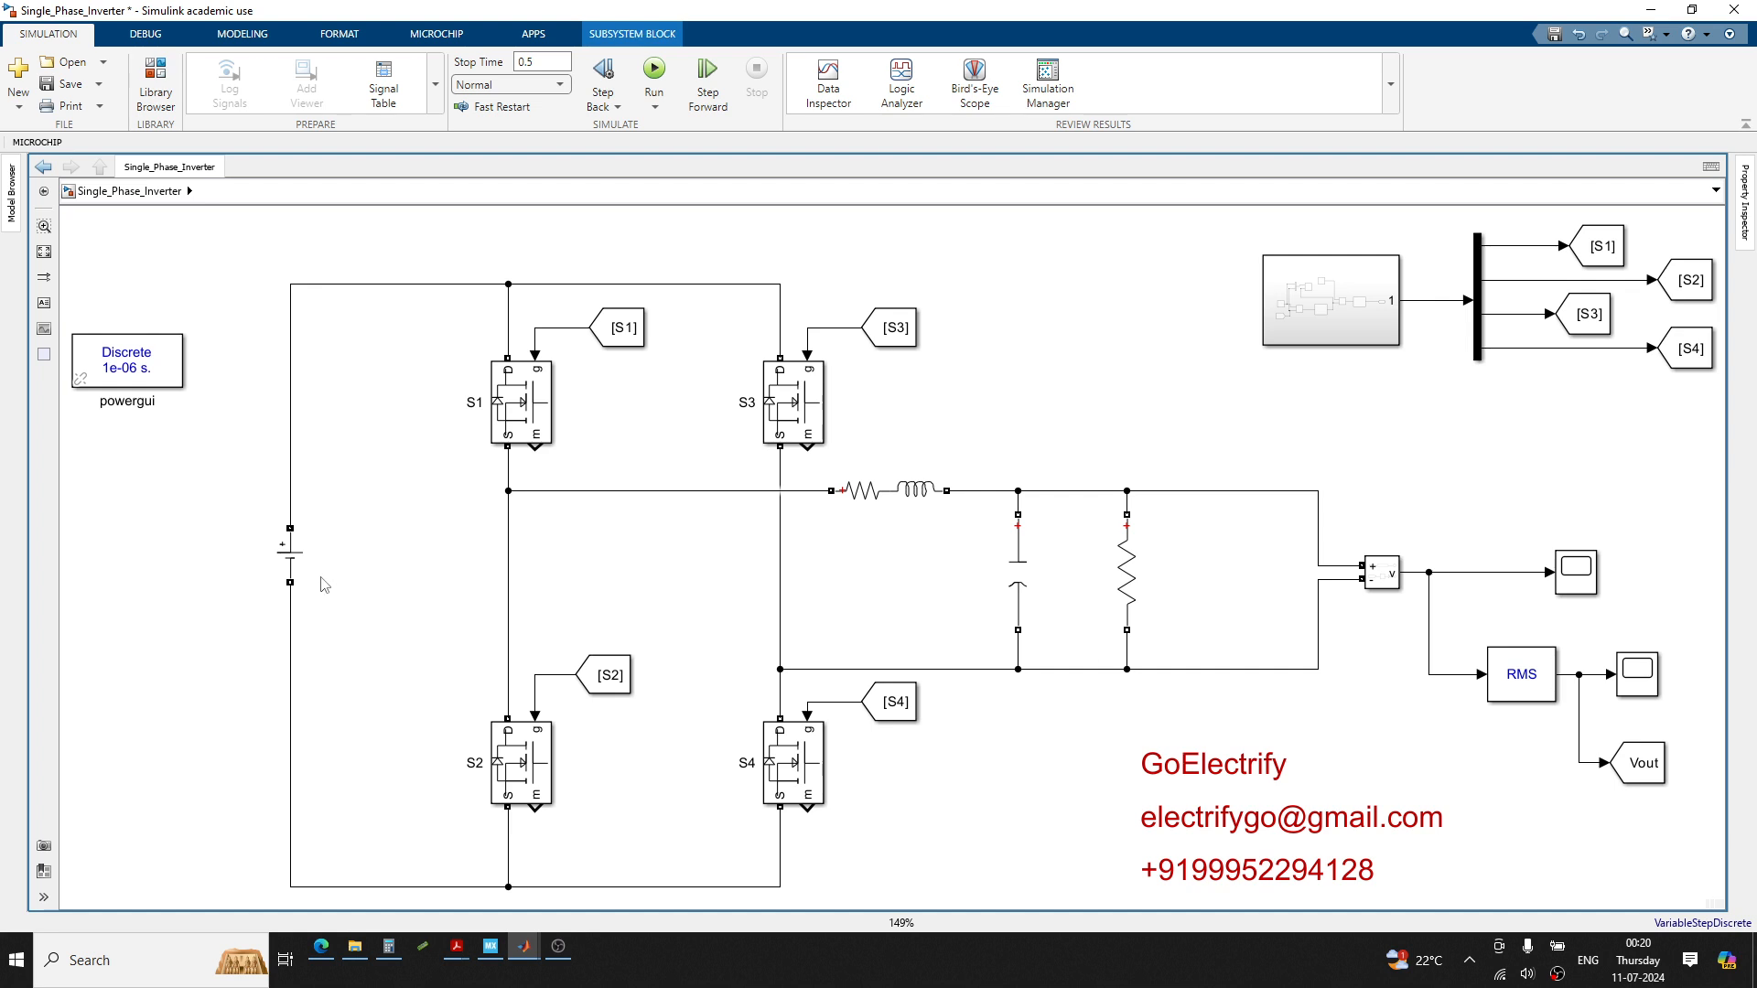
Move the DC Voltage Source closer to the bridge, check its parameters, and delete the block
click(290, 555)
drag(290, 565, 392, 579)
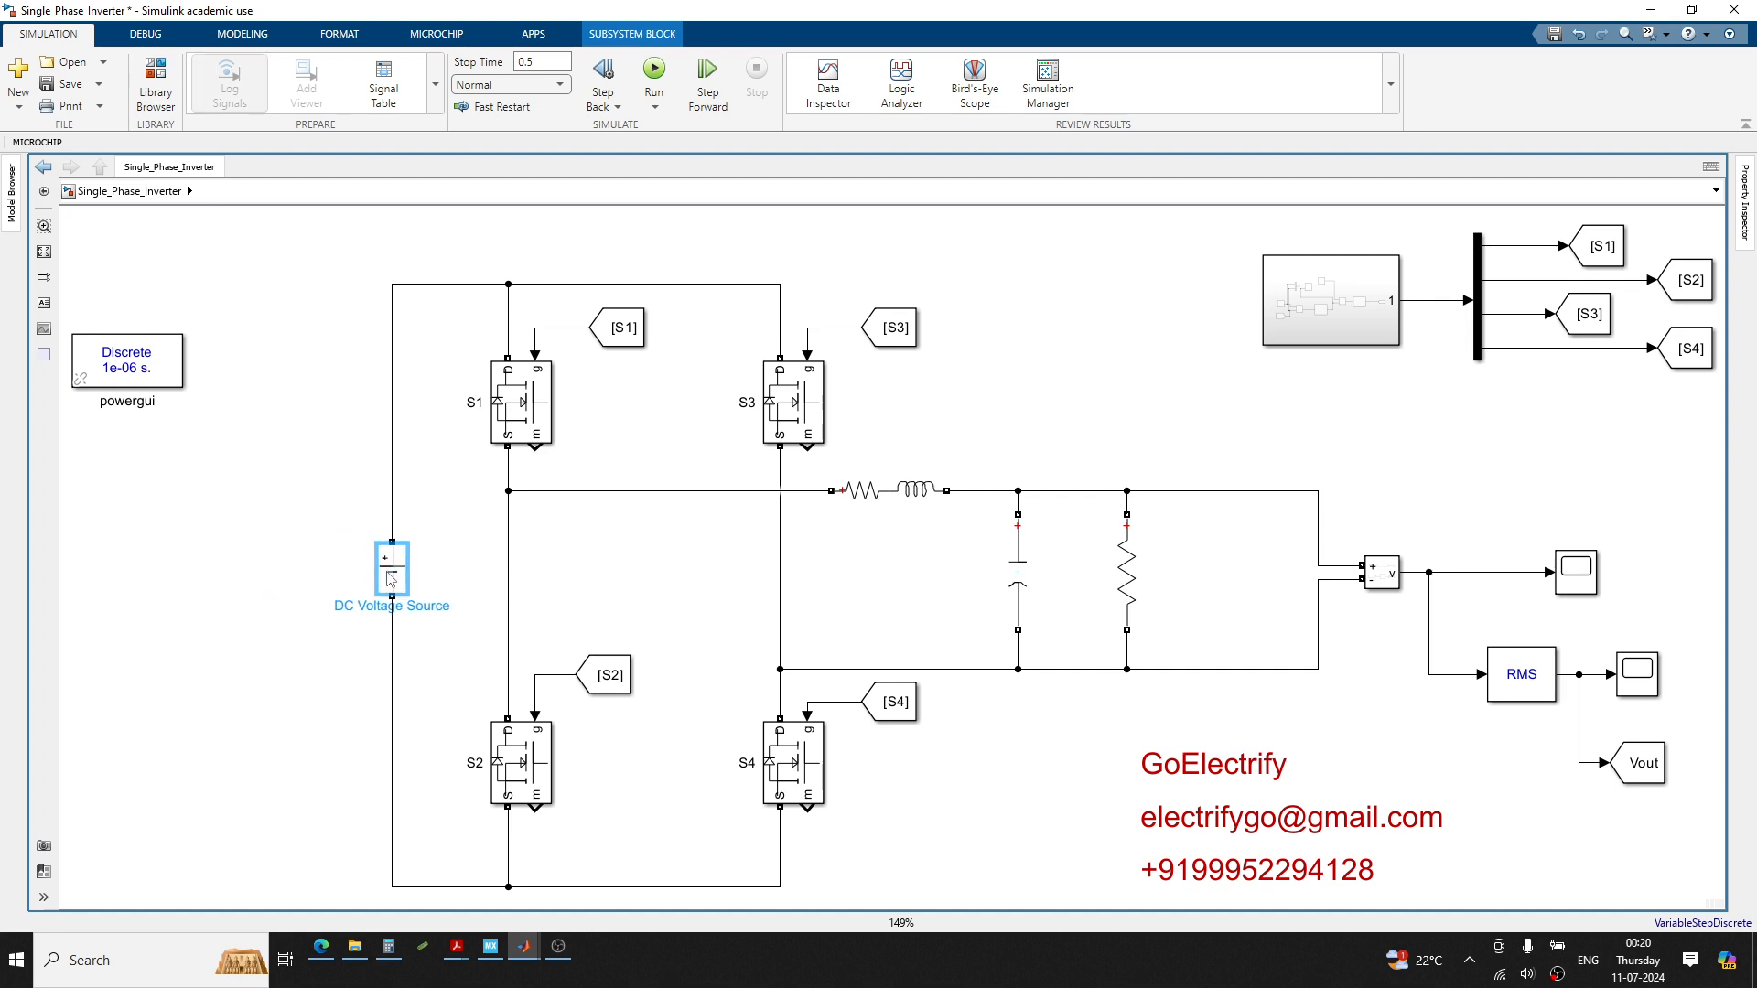
key(Delete)
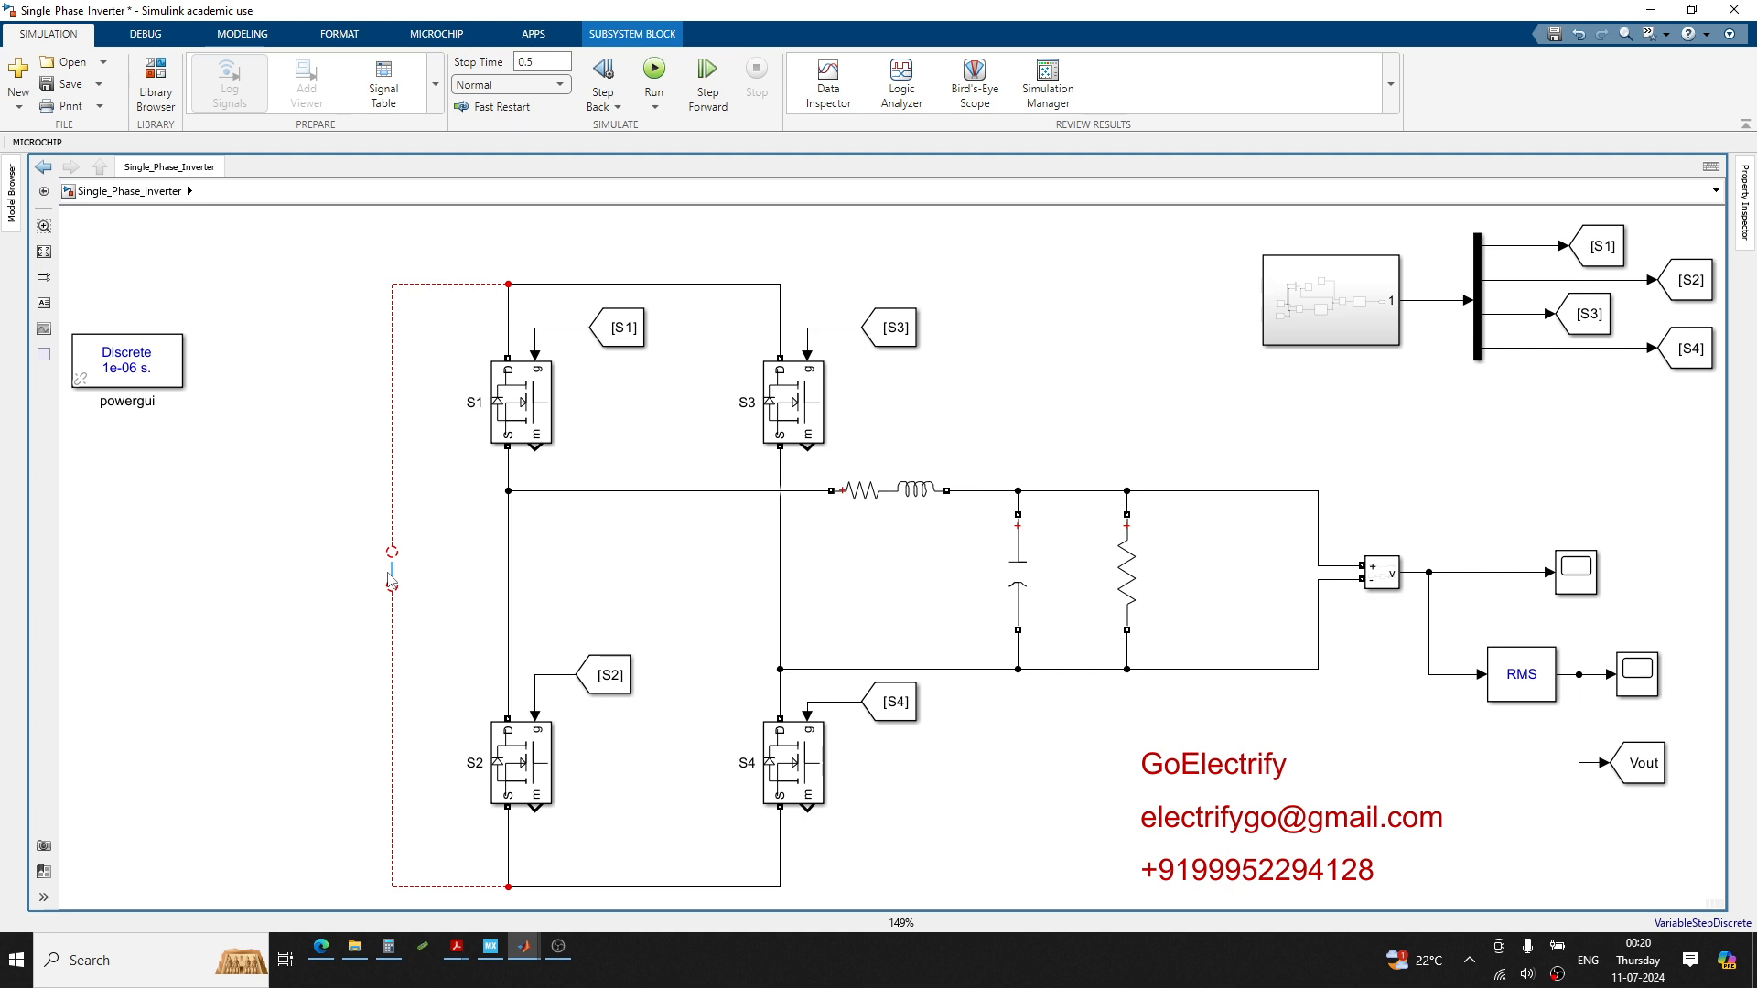
key(ctrl+z)
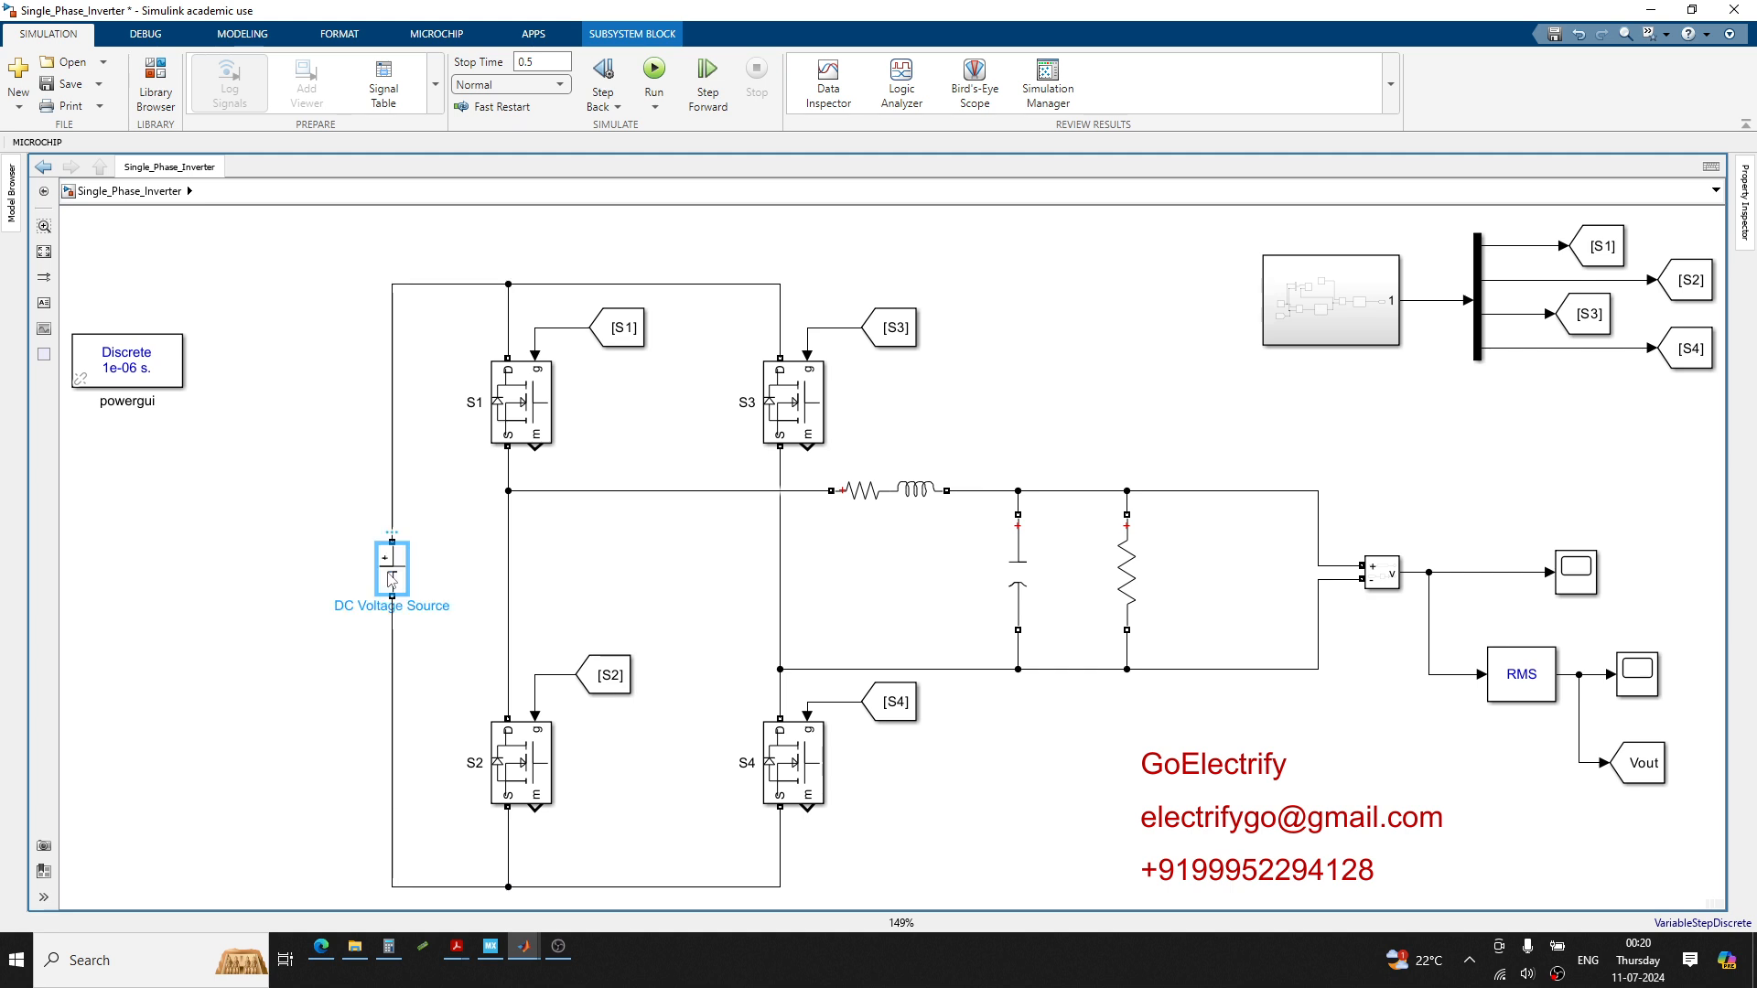
double_click(392, 580)
click(546, 646)
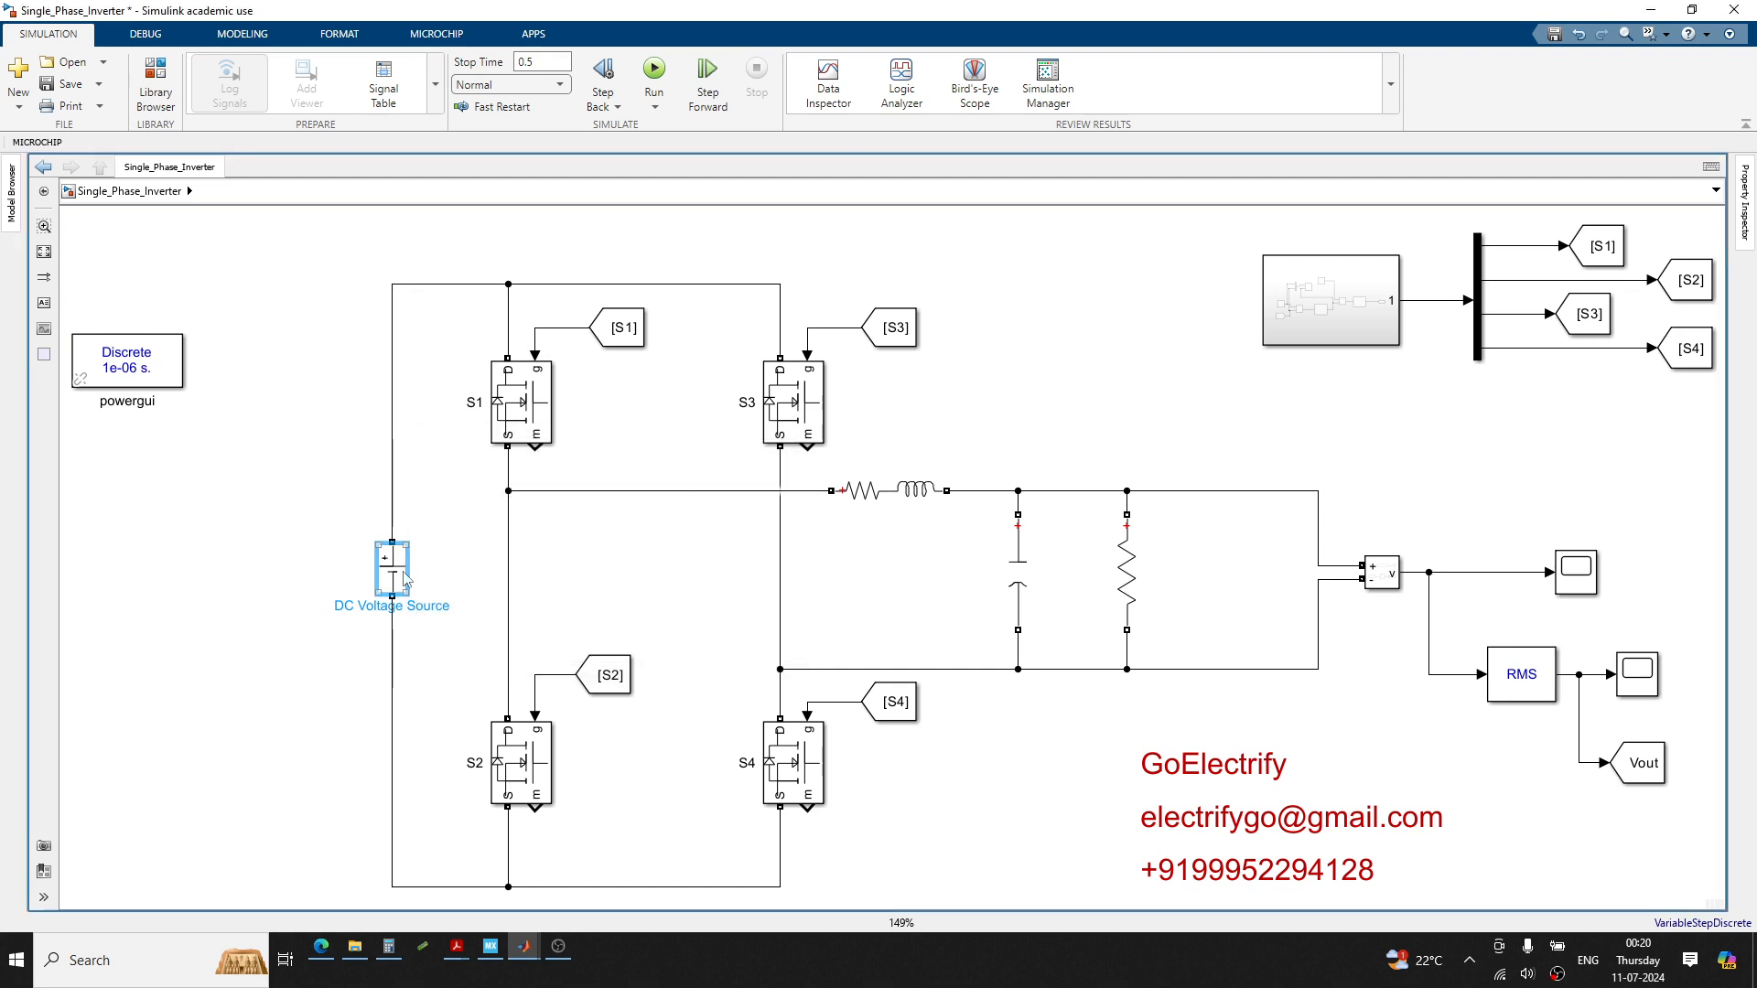
key(Delete)
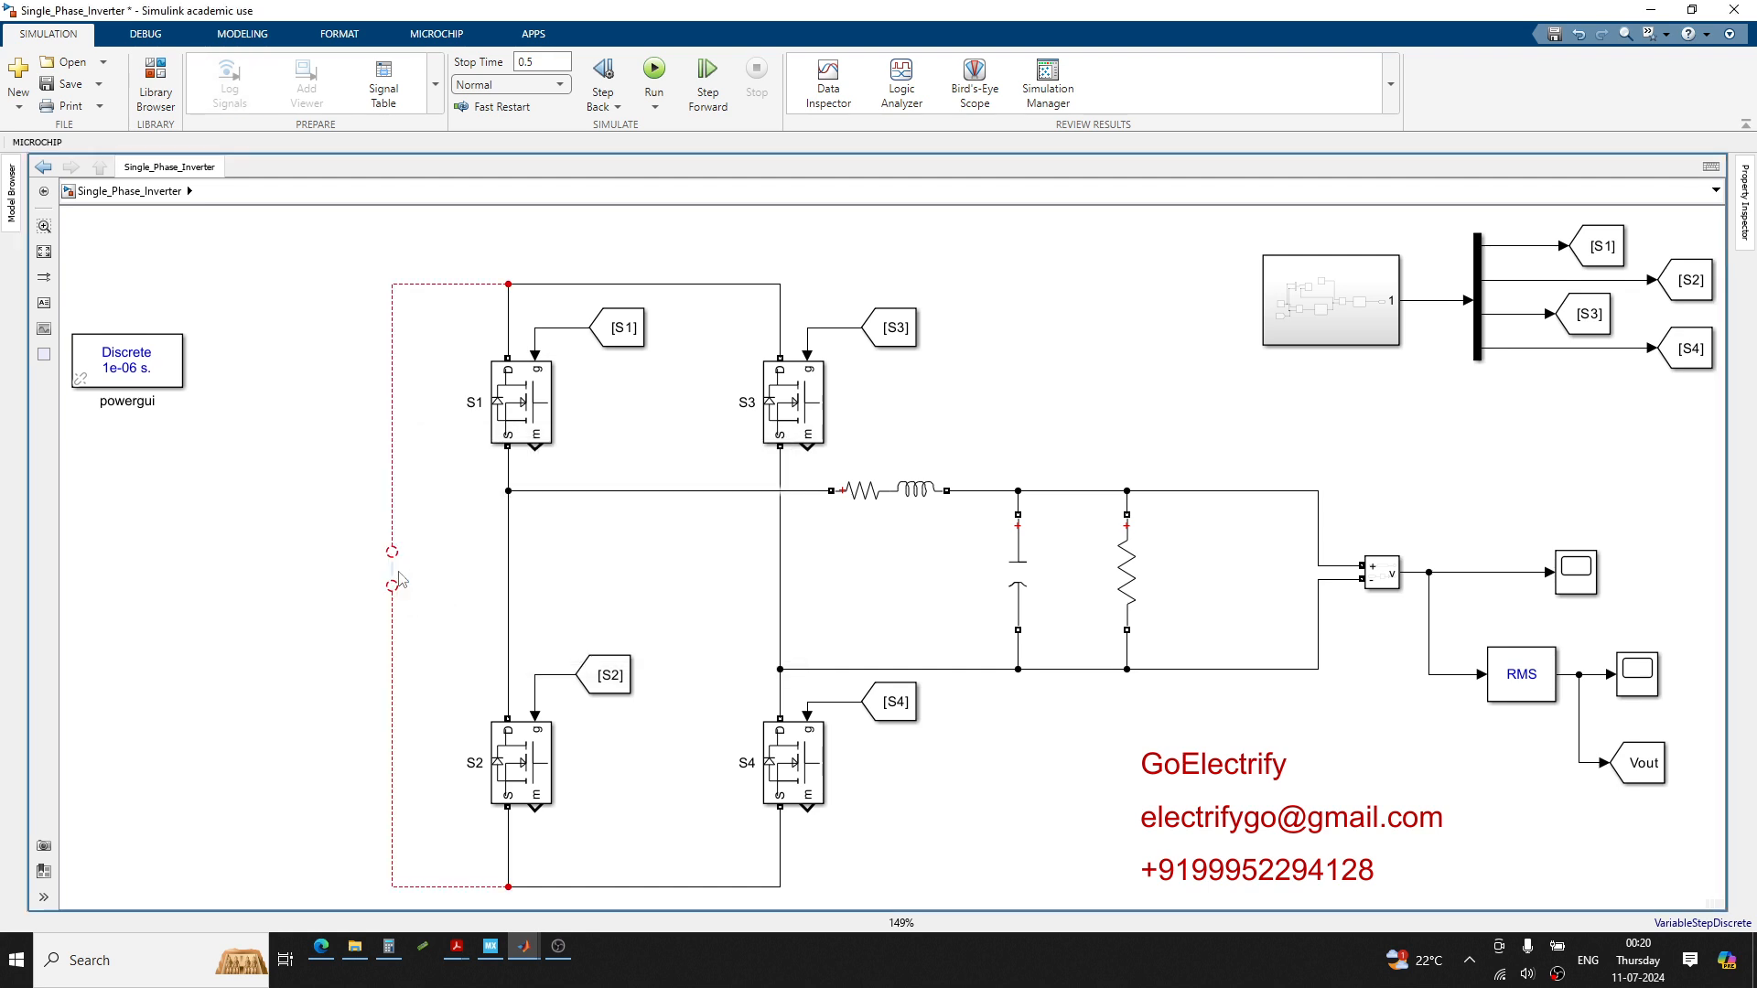
Add a Controlled Voltage Source block from Specialized Power Systems/Sources beside the open DC input lines
double_click(282, 570)
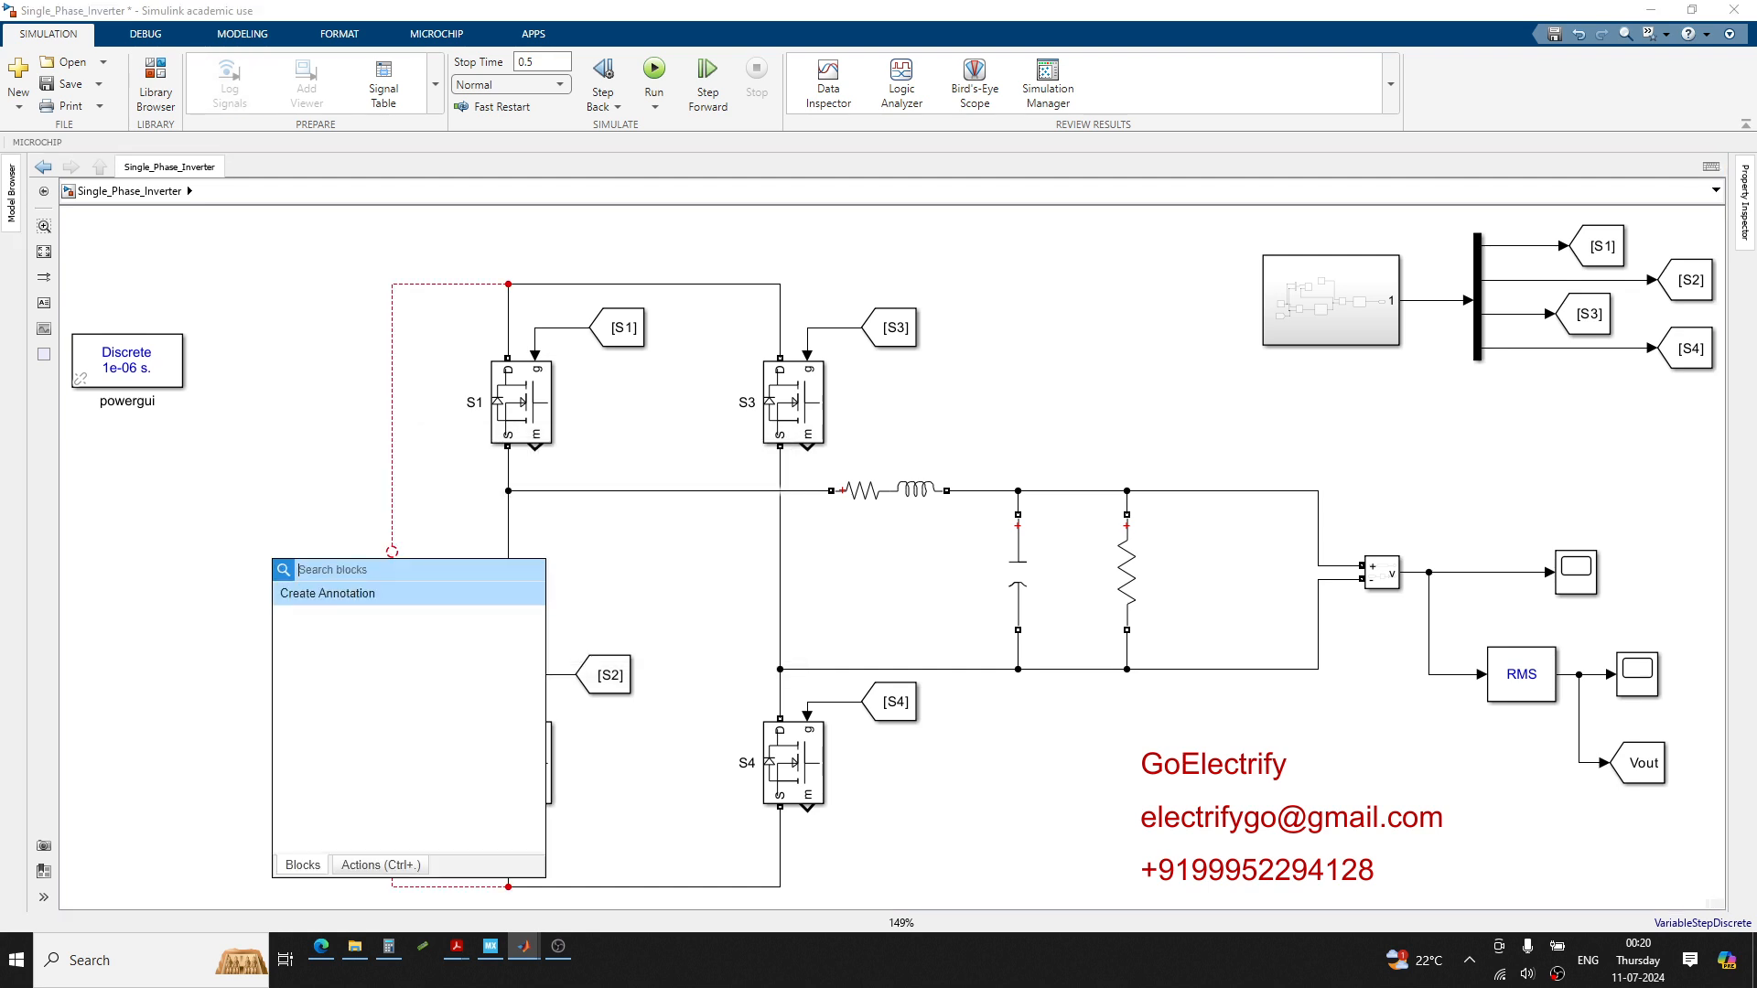
text(contr)
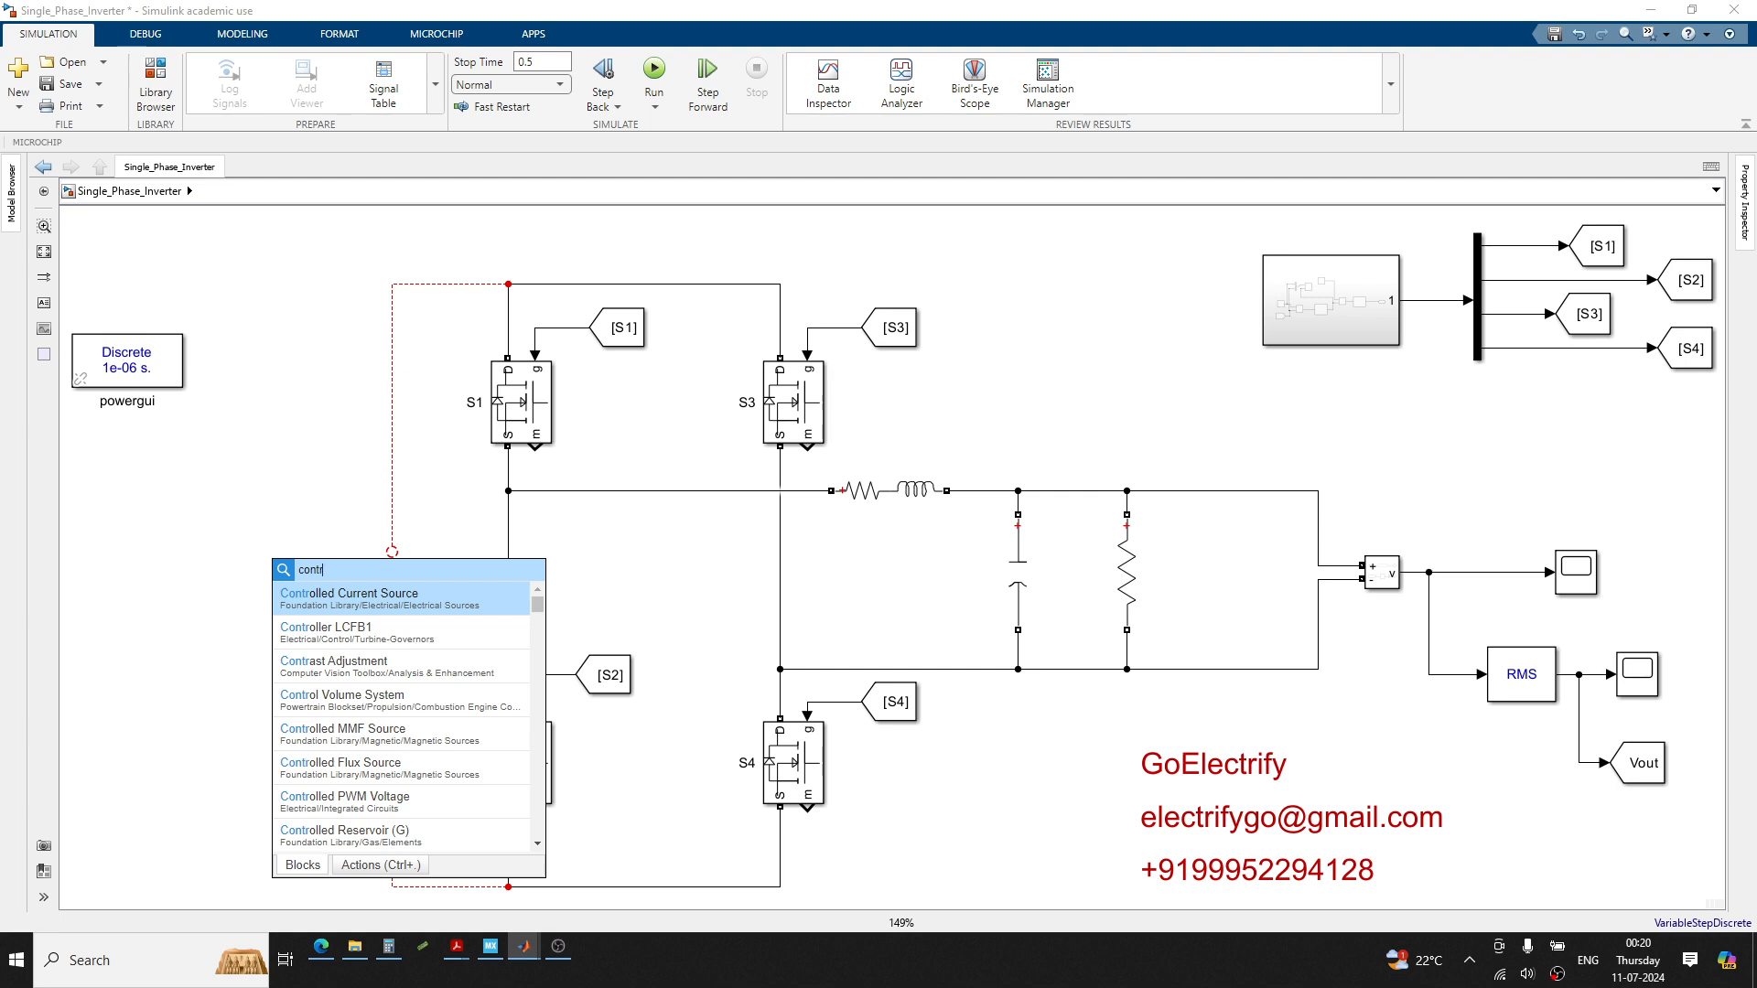
text(oll)
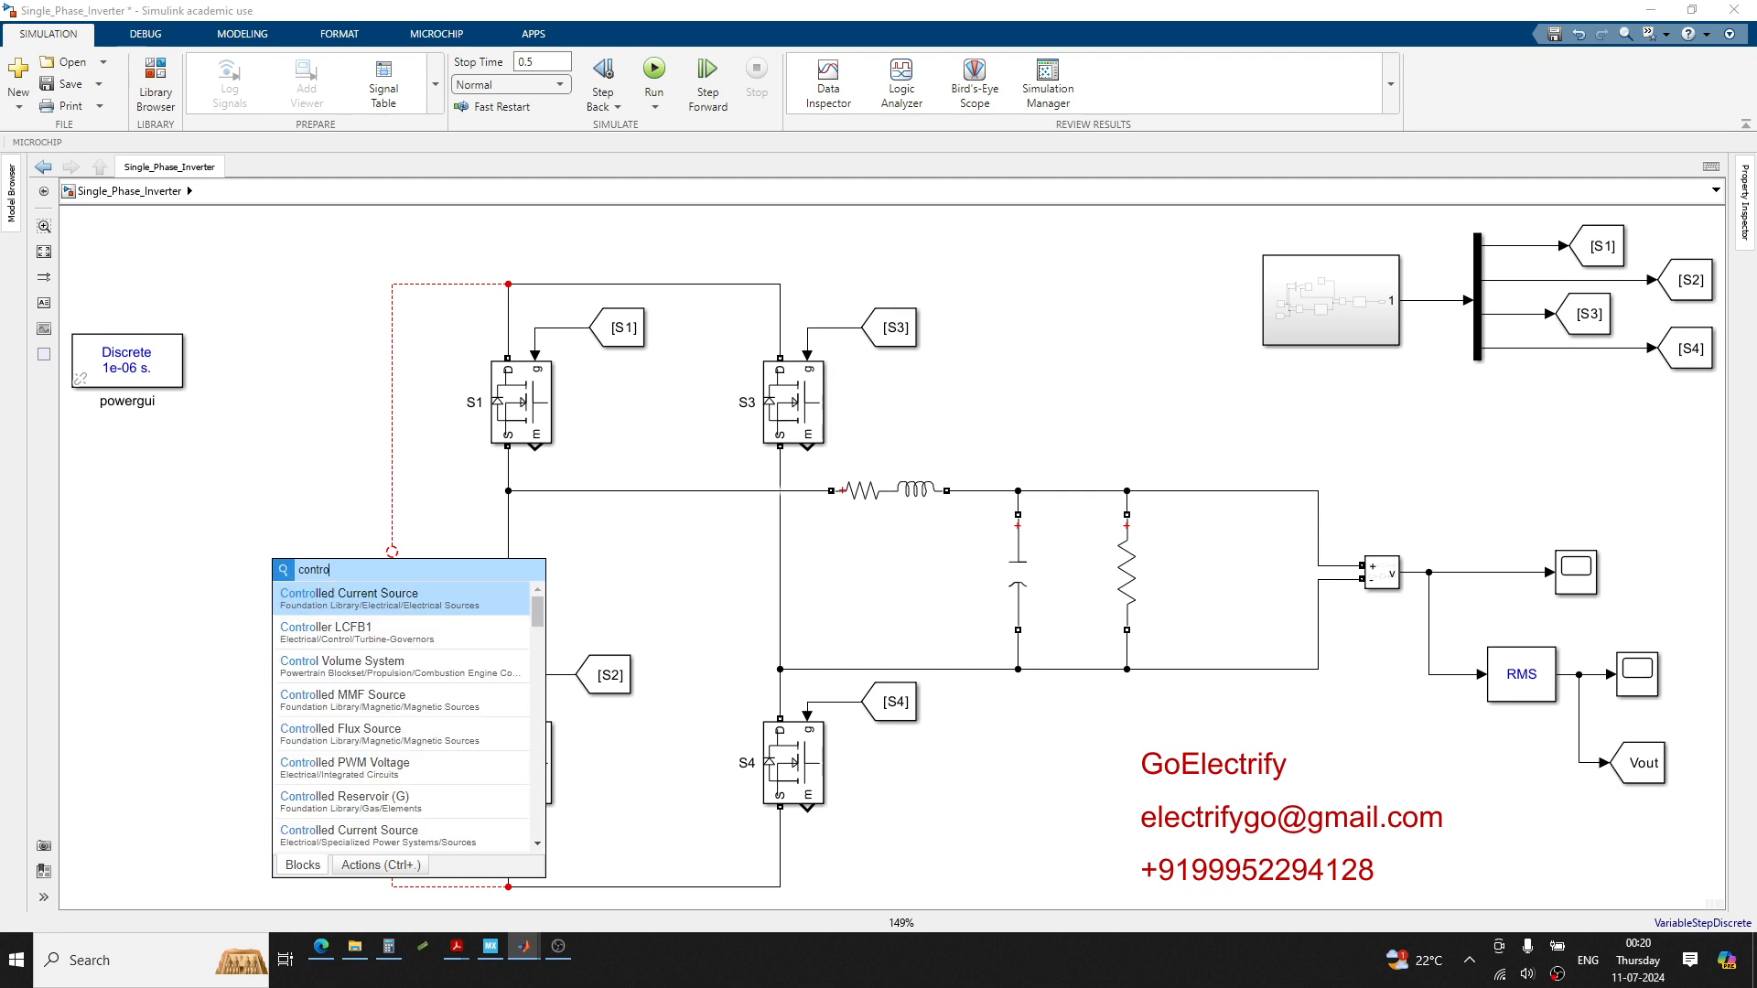
text(ed)
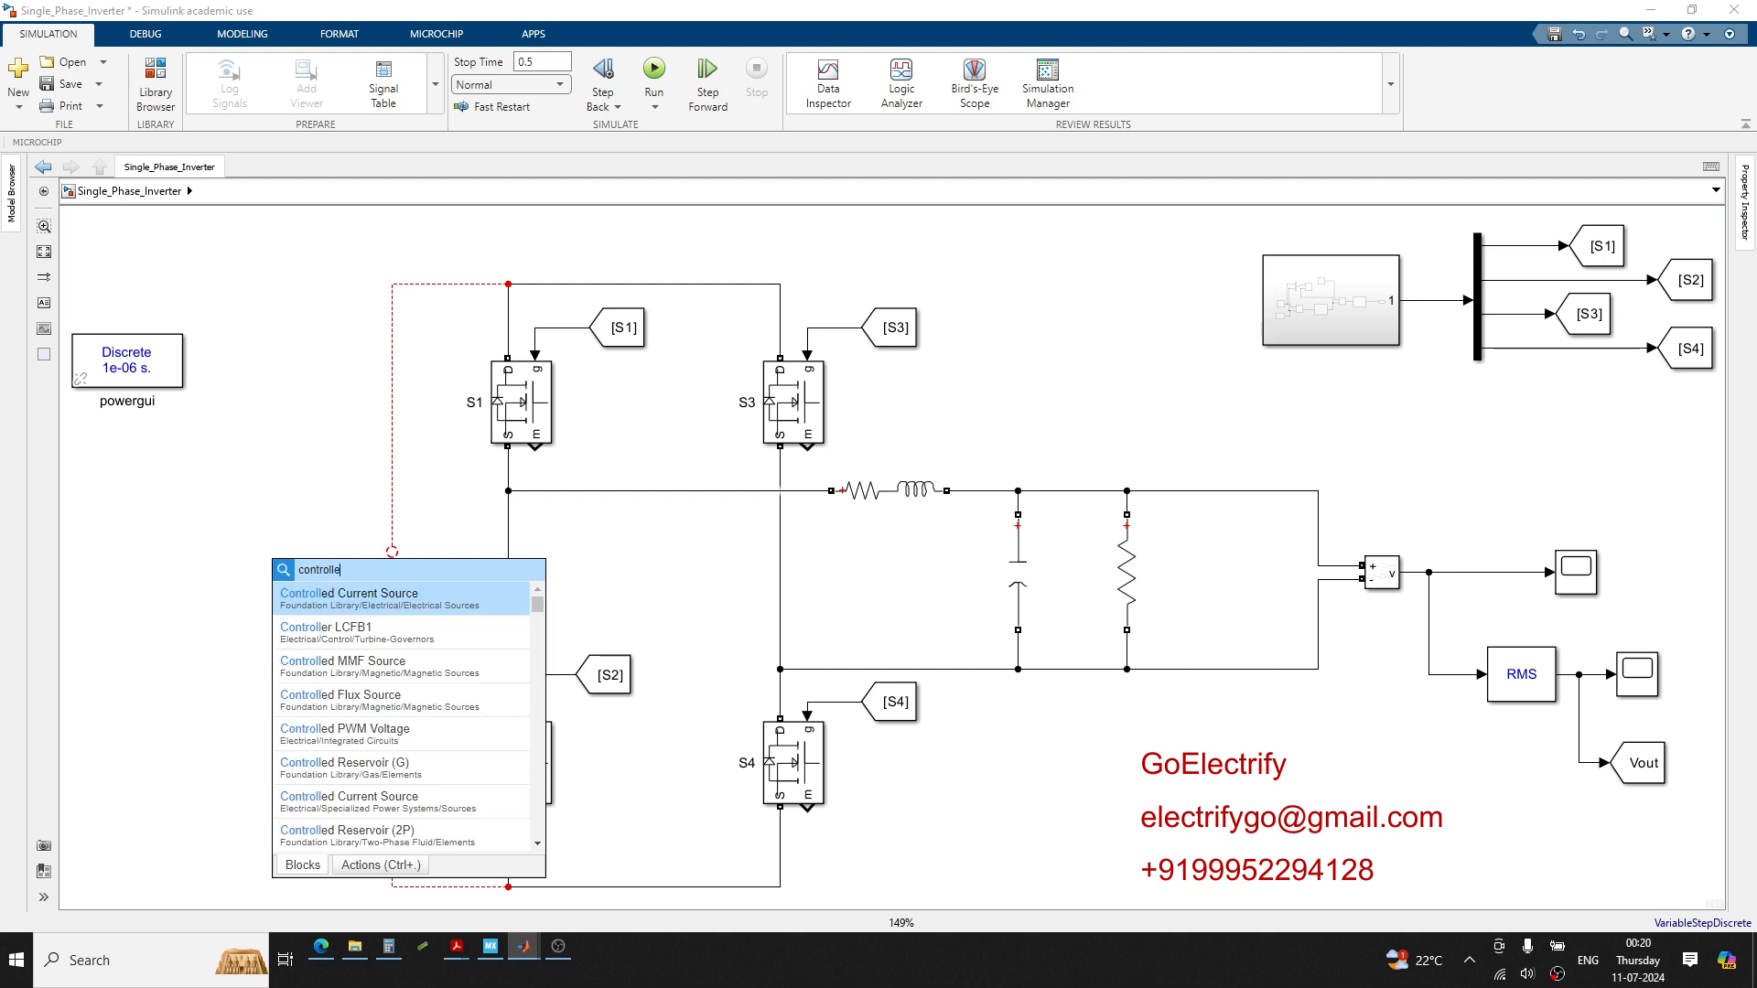
key(Down)
key(Down)
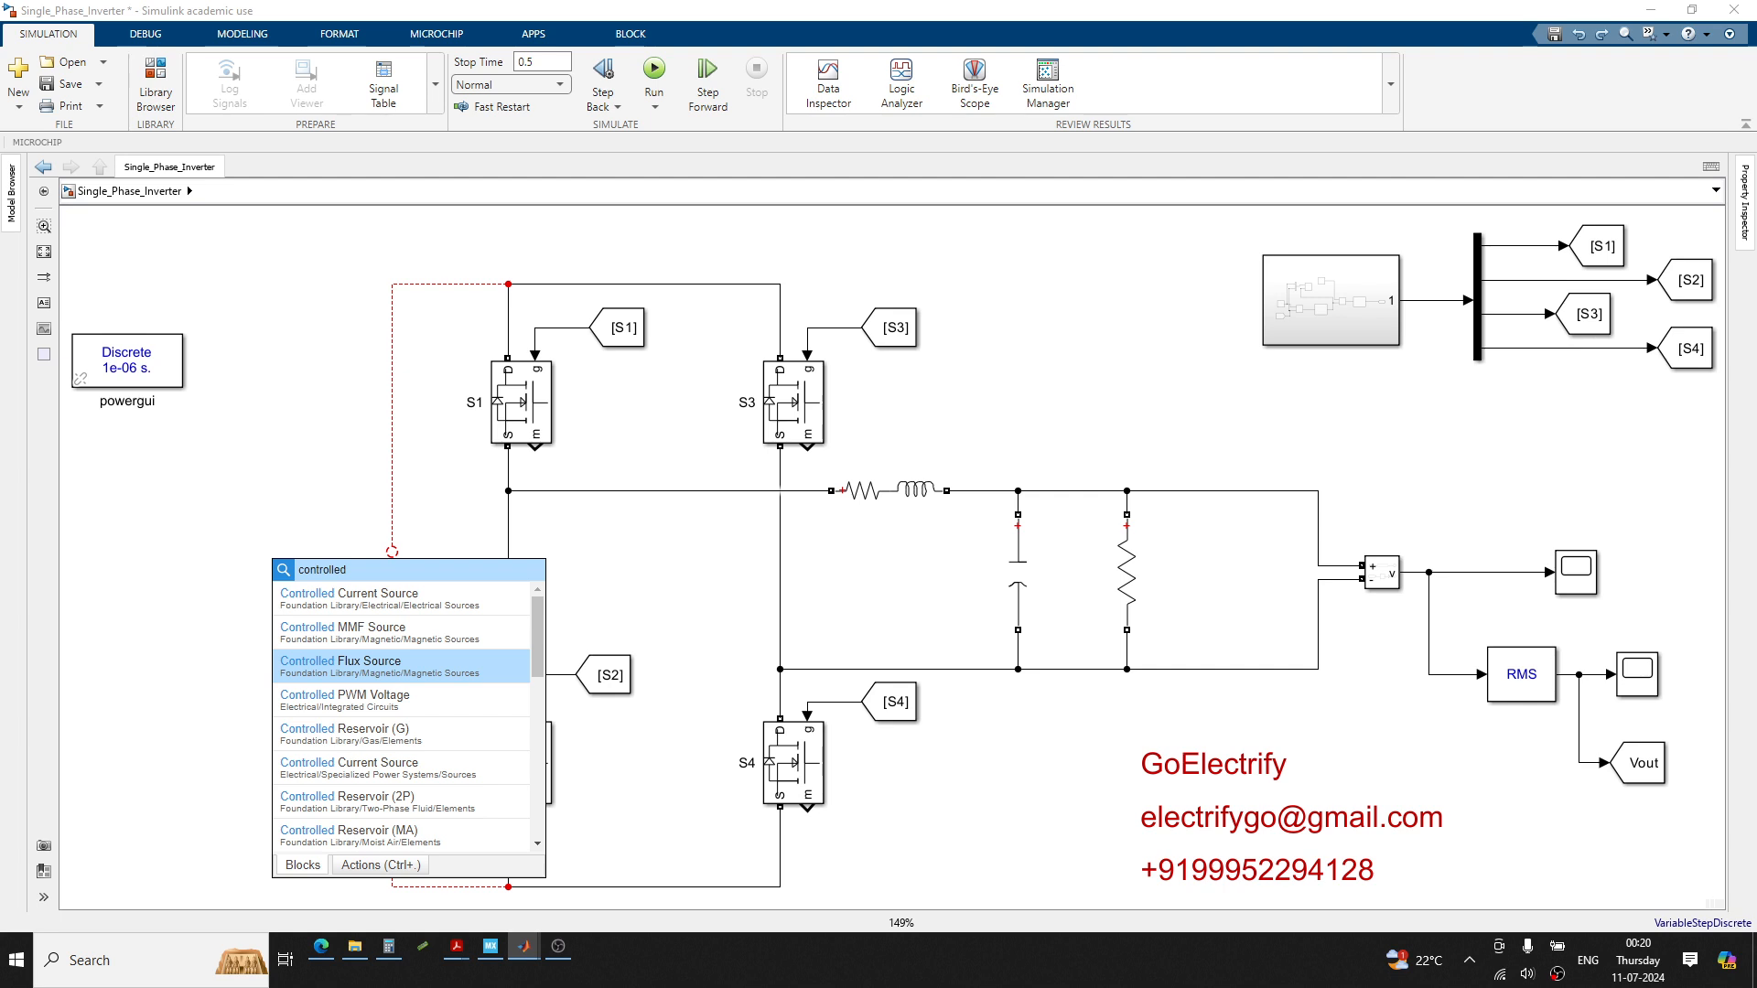
key(Up)
key(Up)
text(v)
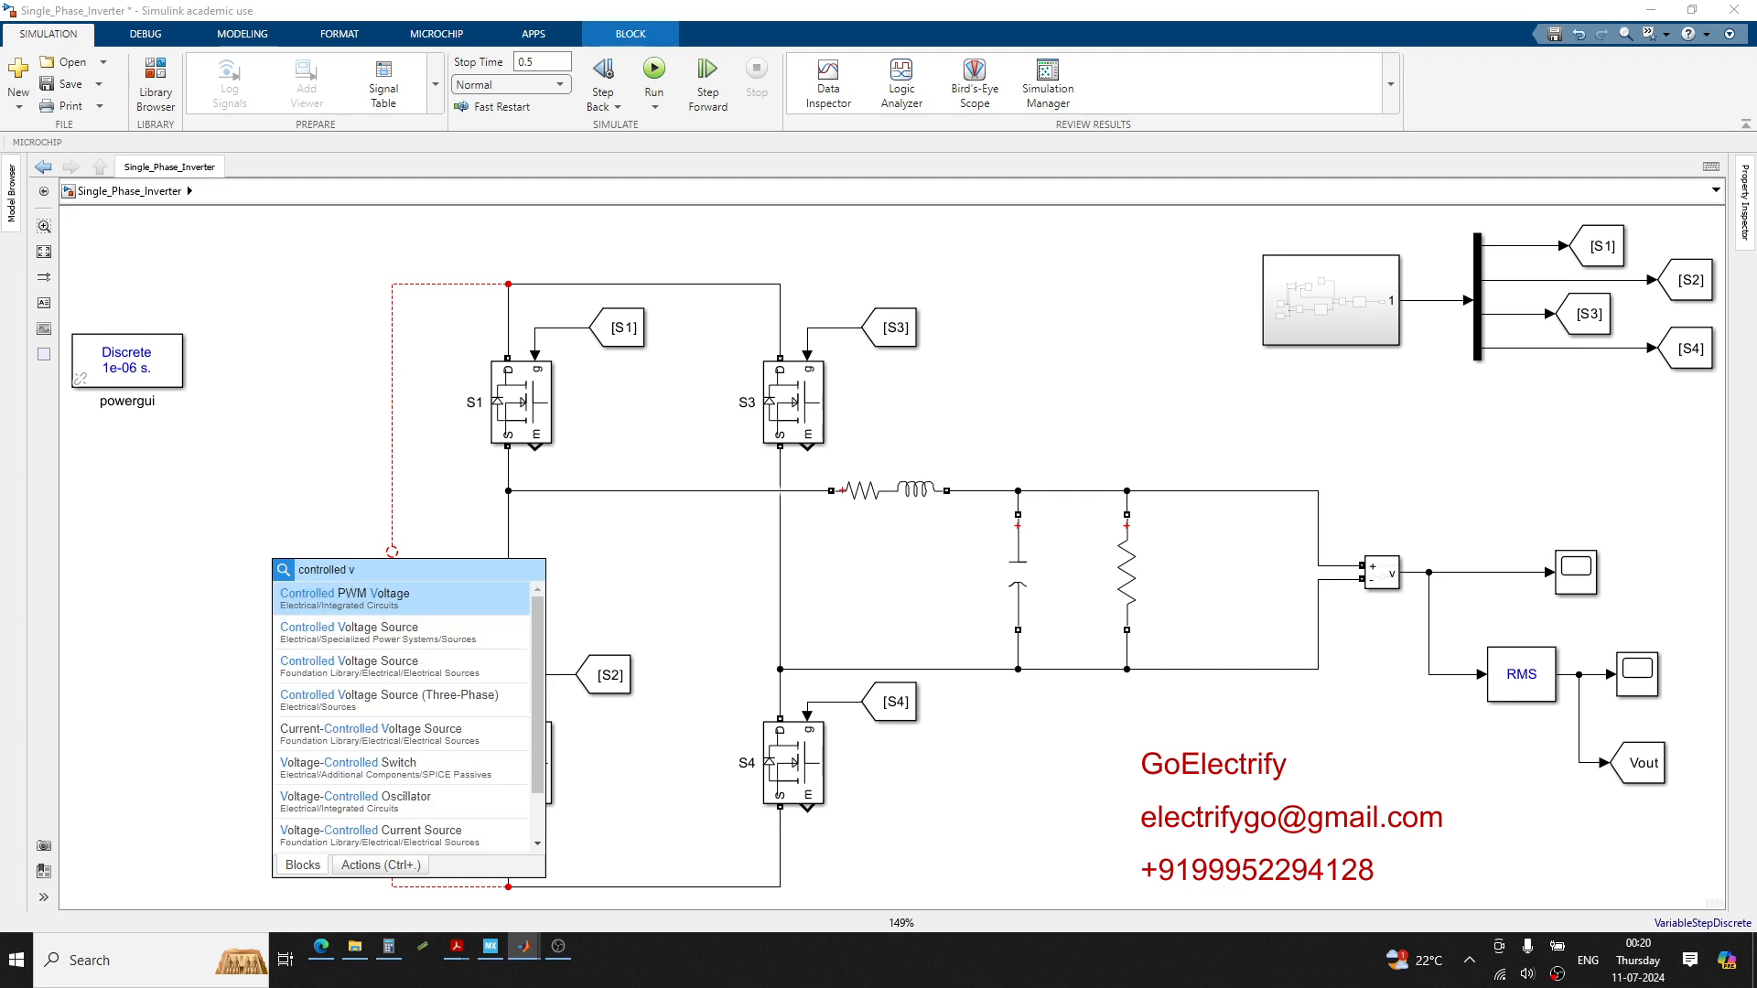
key(Down)
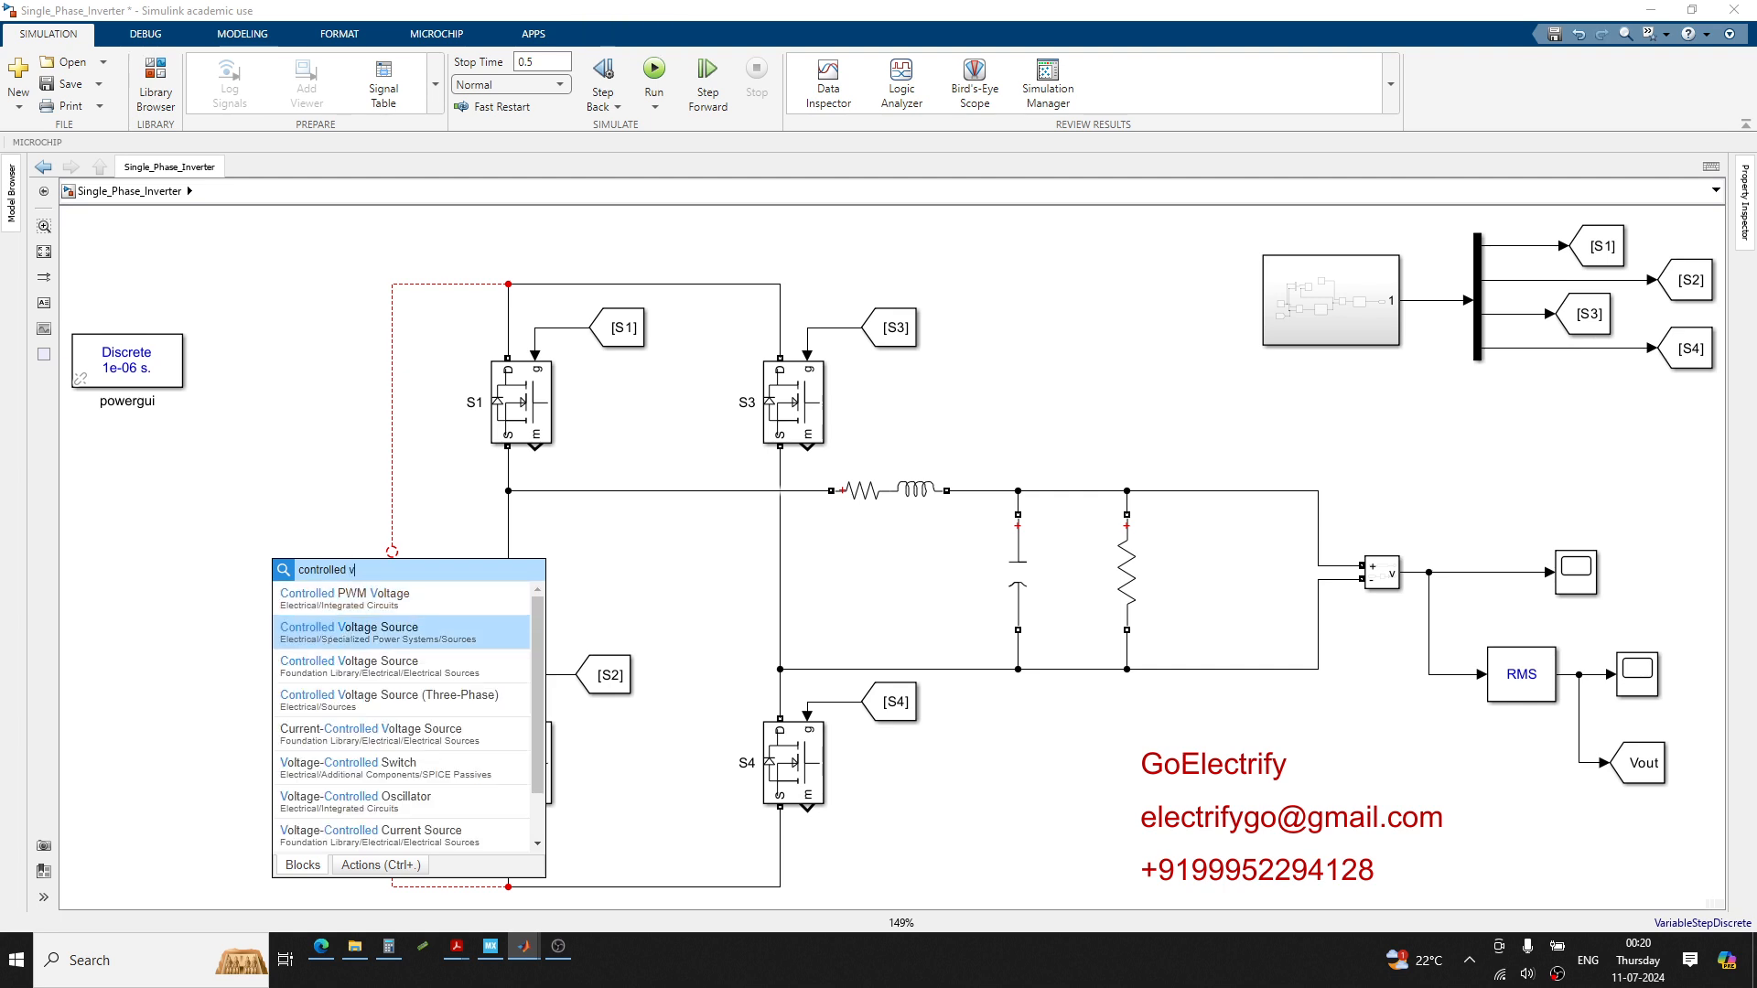
key(Return)
Connect the Controlled Voltage Source's positive and negative terminals to the bridge's two open DC supply lines
click(284, 575)
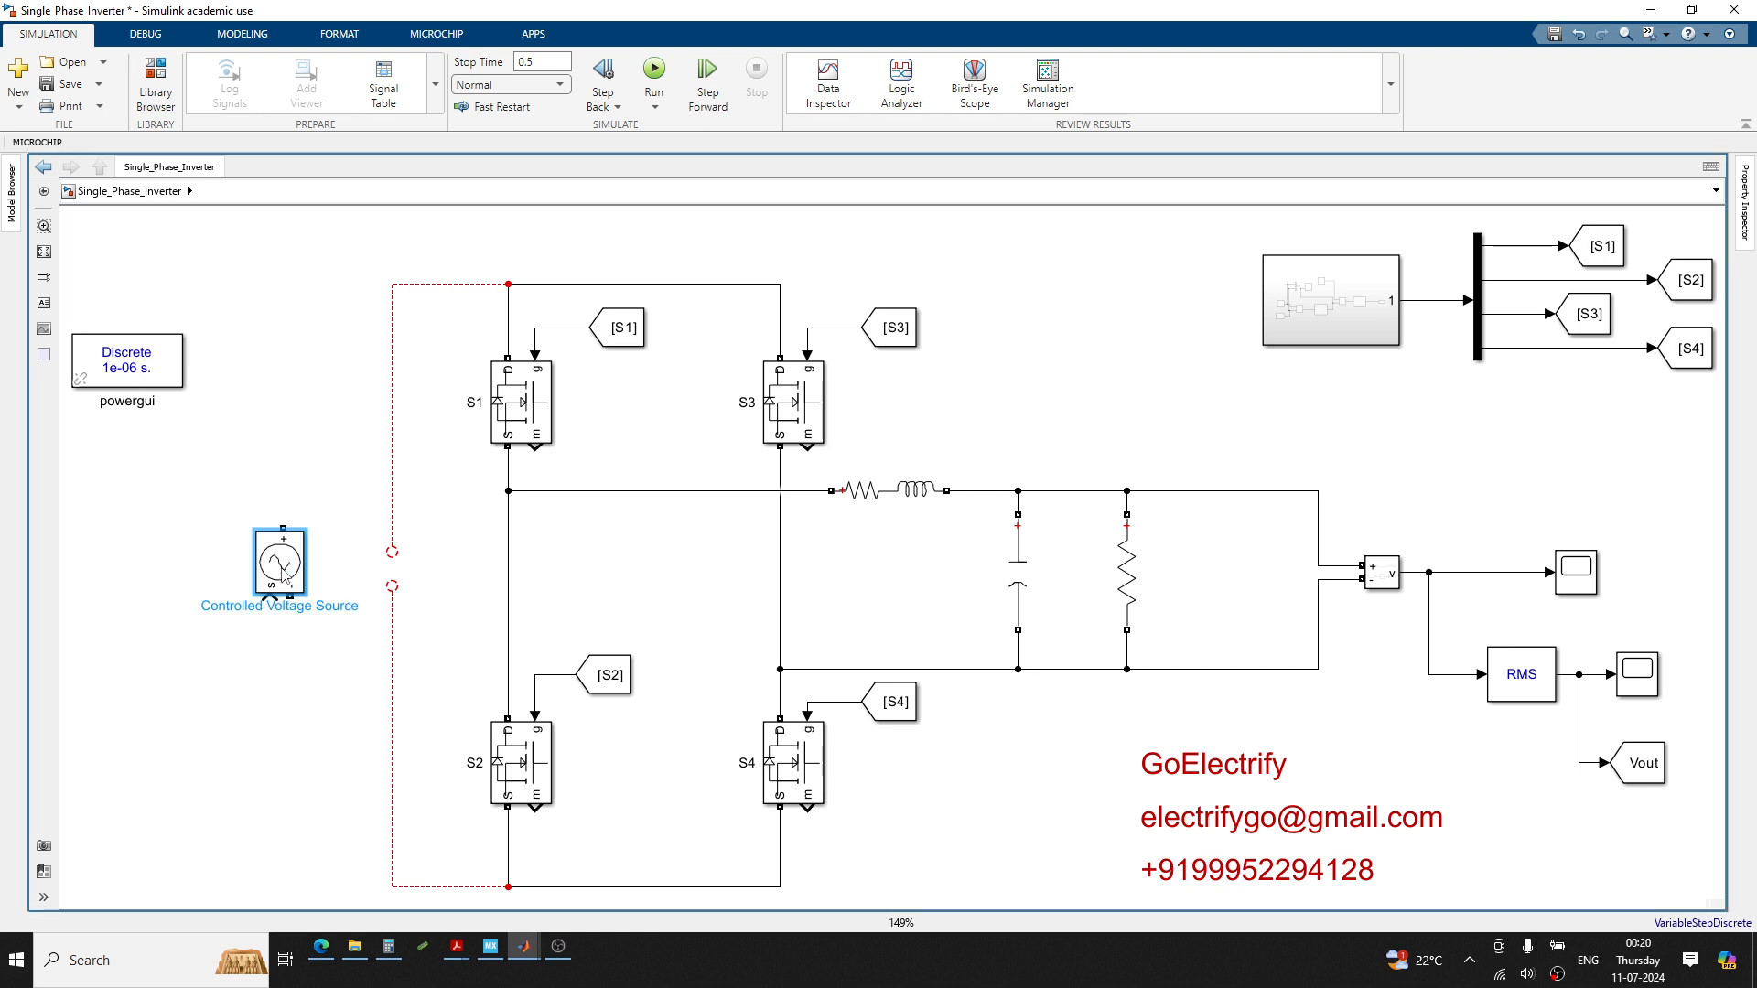
drag(284, 575, 310, 609)
drag(392, 552, 319, 560)
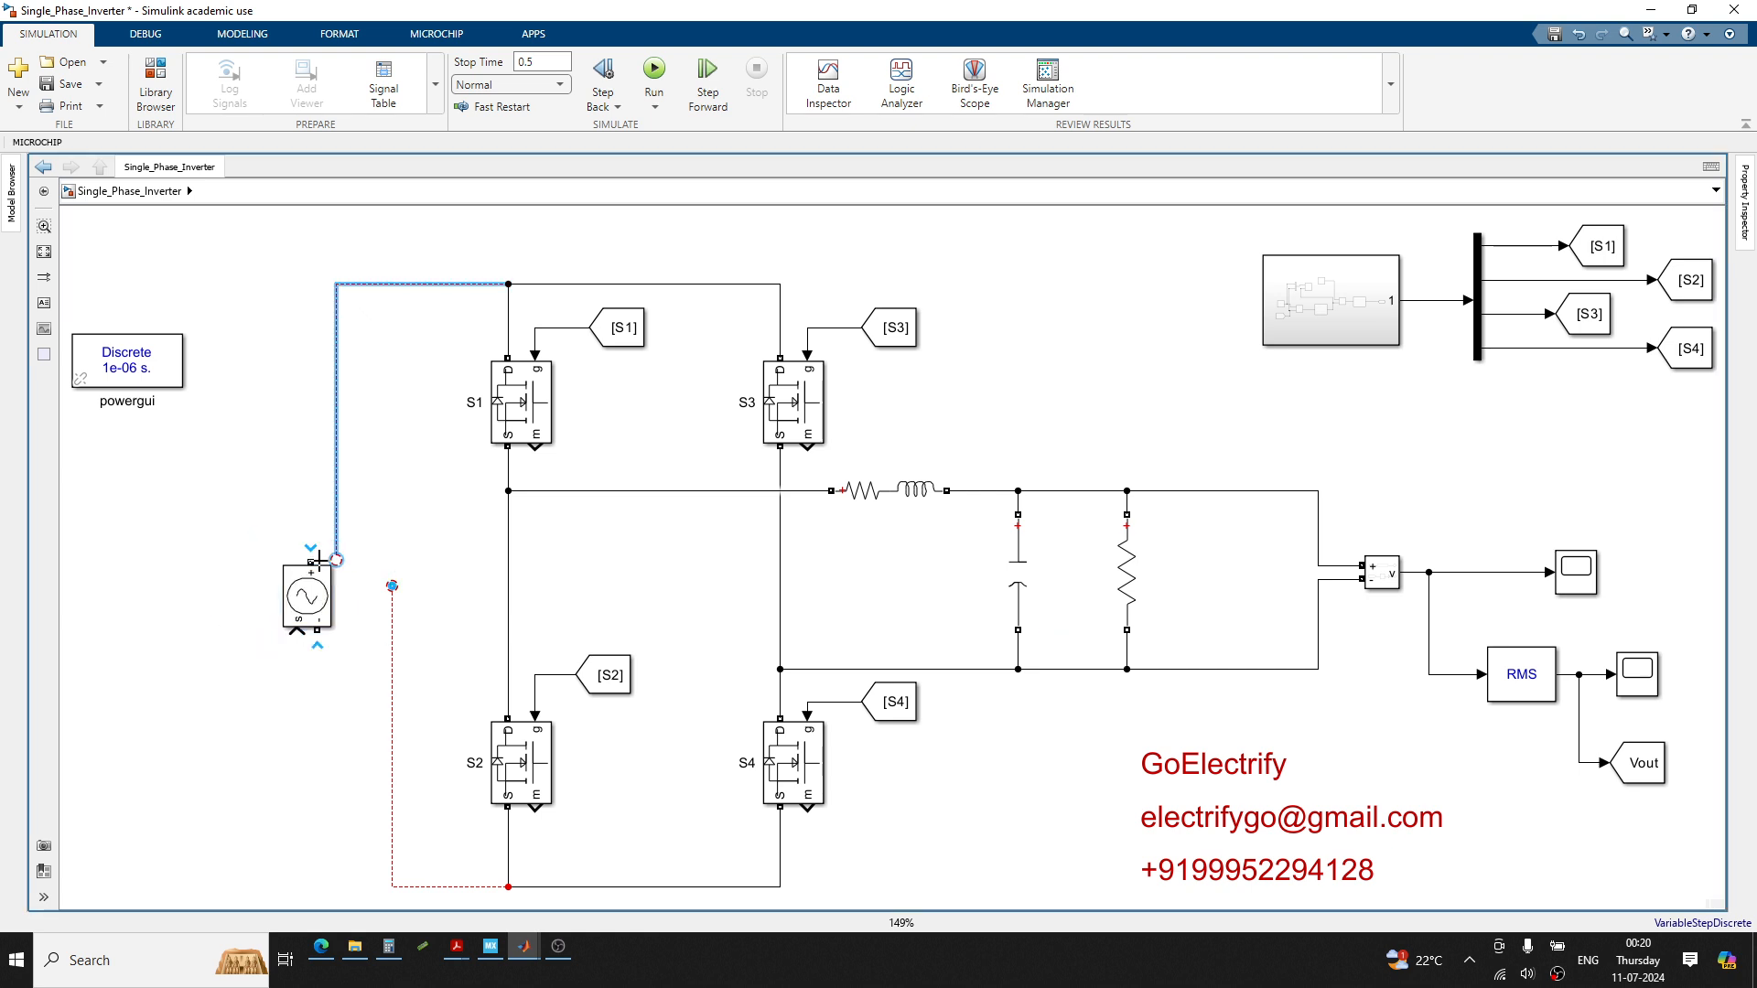
drag(316, 629, 372, 609)
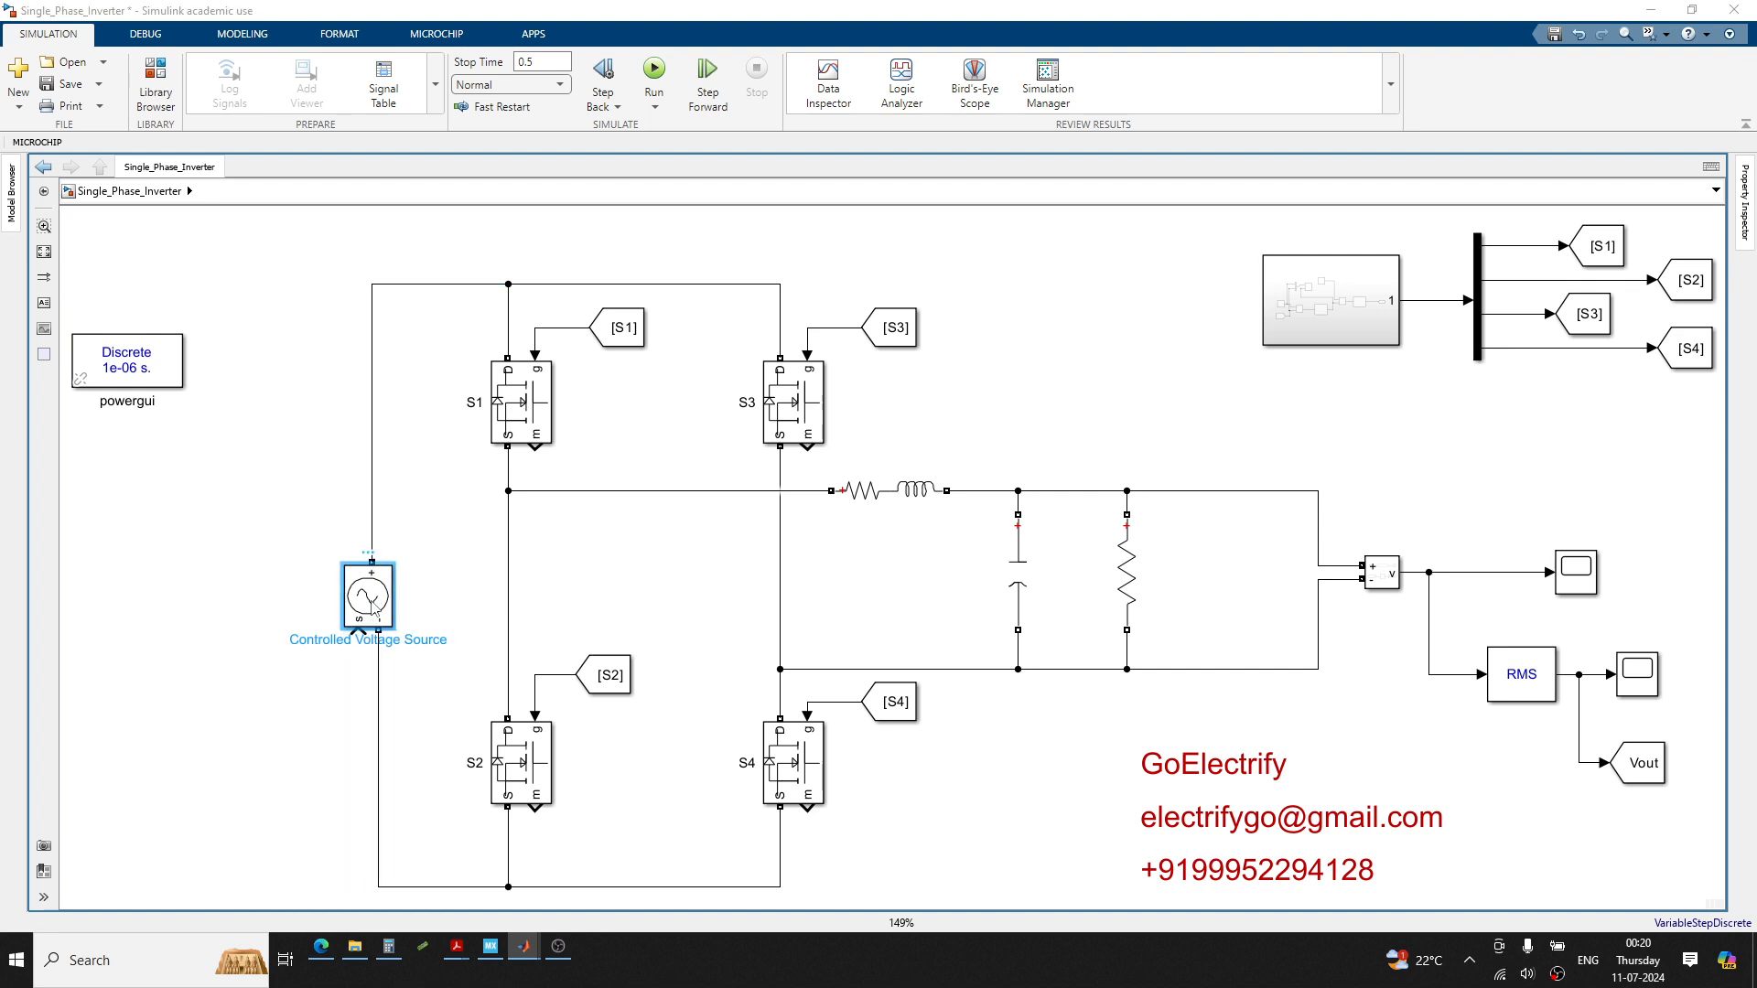
Set the Controlled Voltage Source's source type to DC
double_click(371, 609)
click(517, 550)
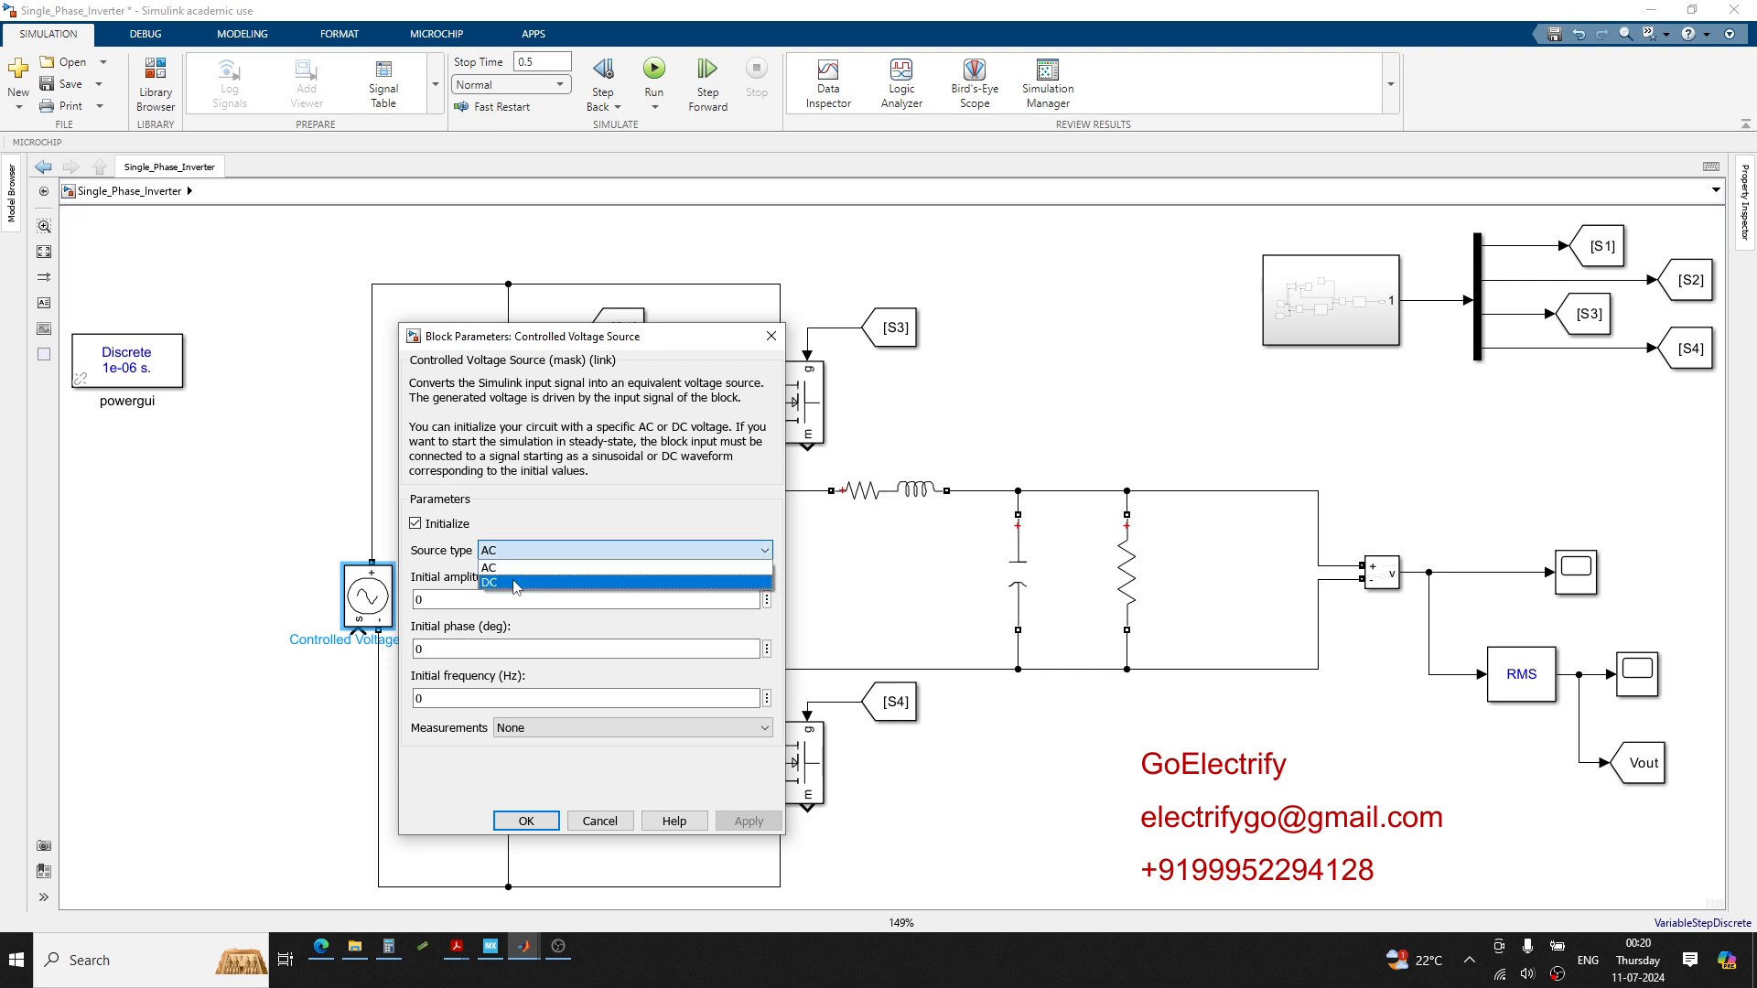
click(513, 583)
click(536, 730)
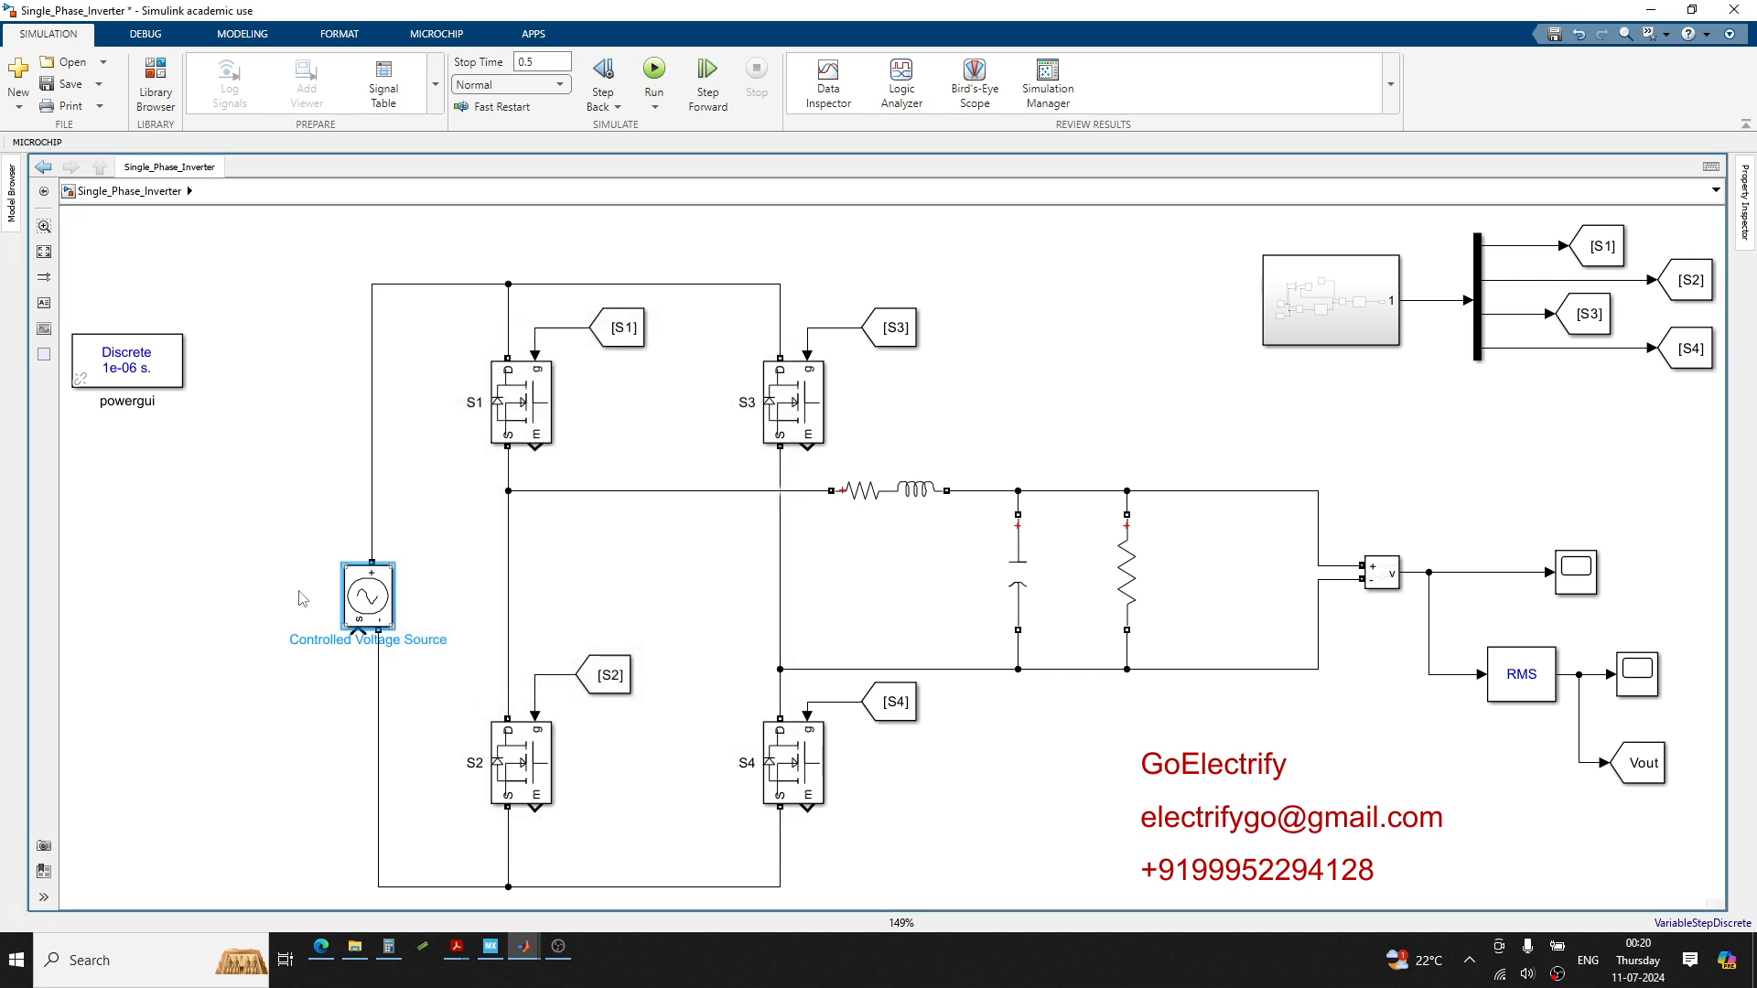
Add a Step block beside the Controlled Voltage Source and wire it to the source's signal input
click(211, 615)
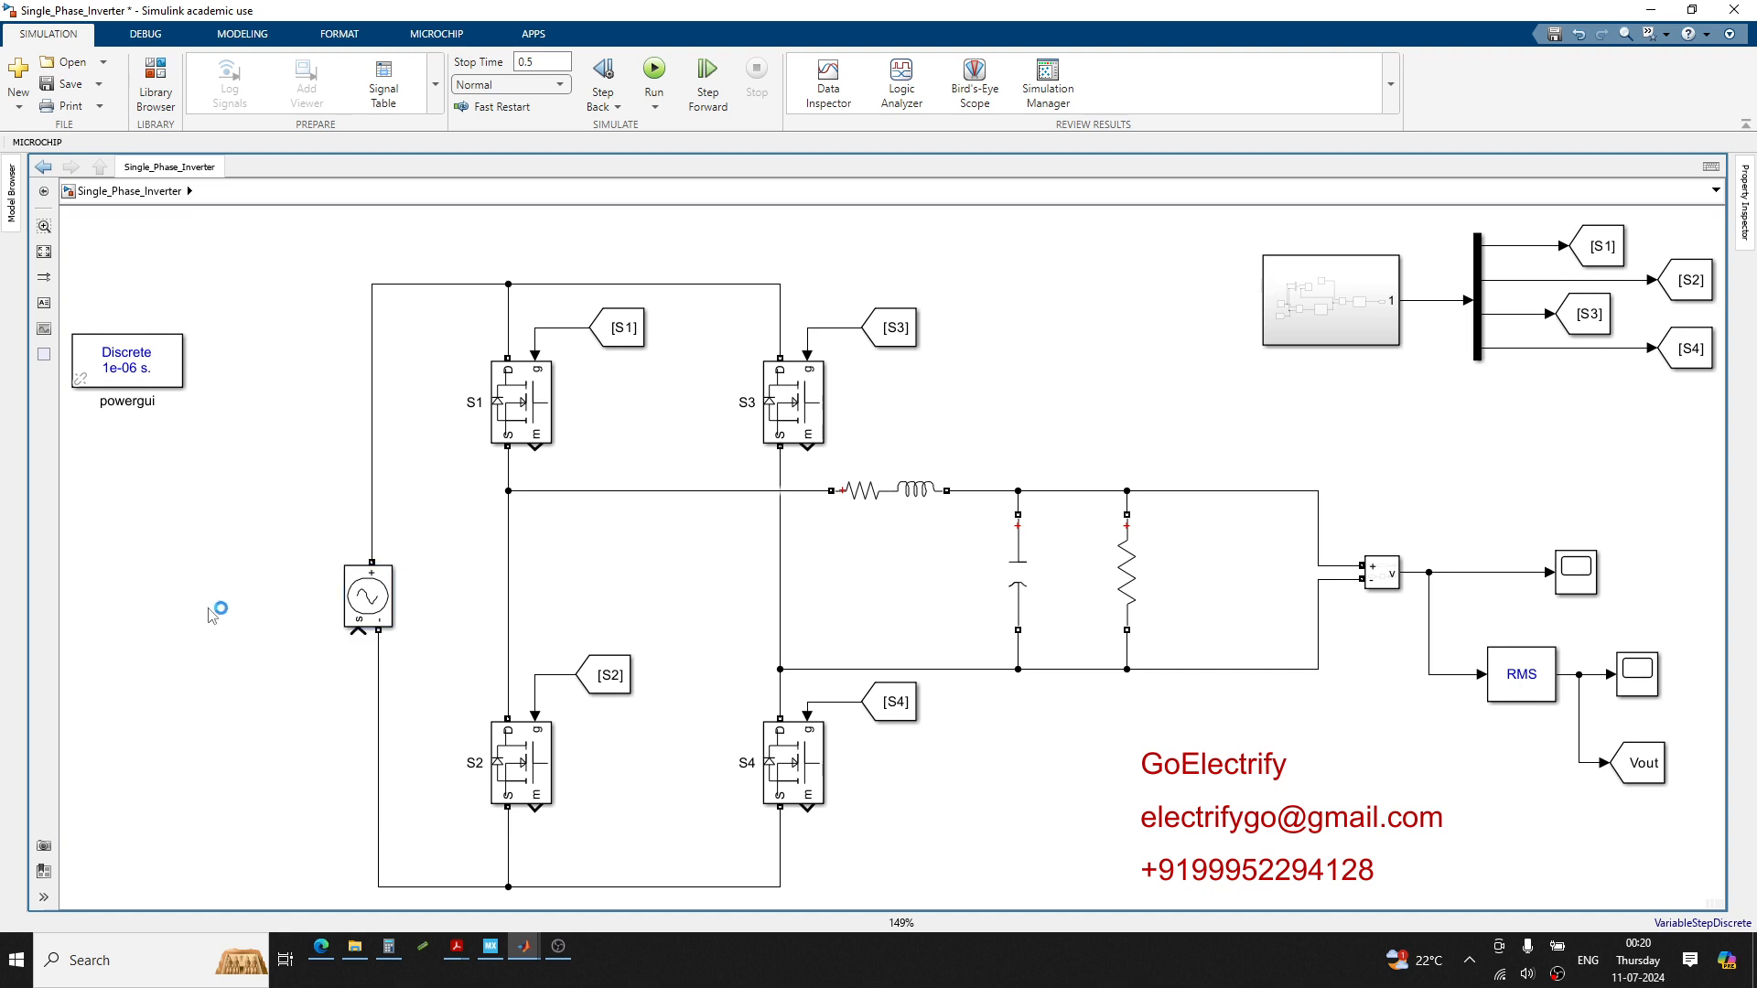
double_click(210, 612)
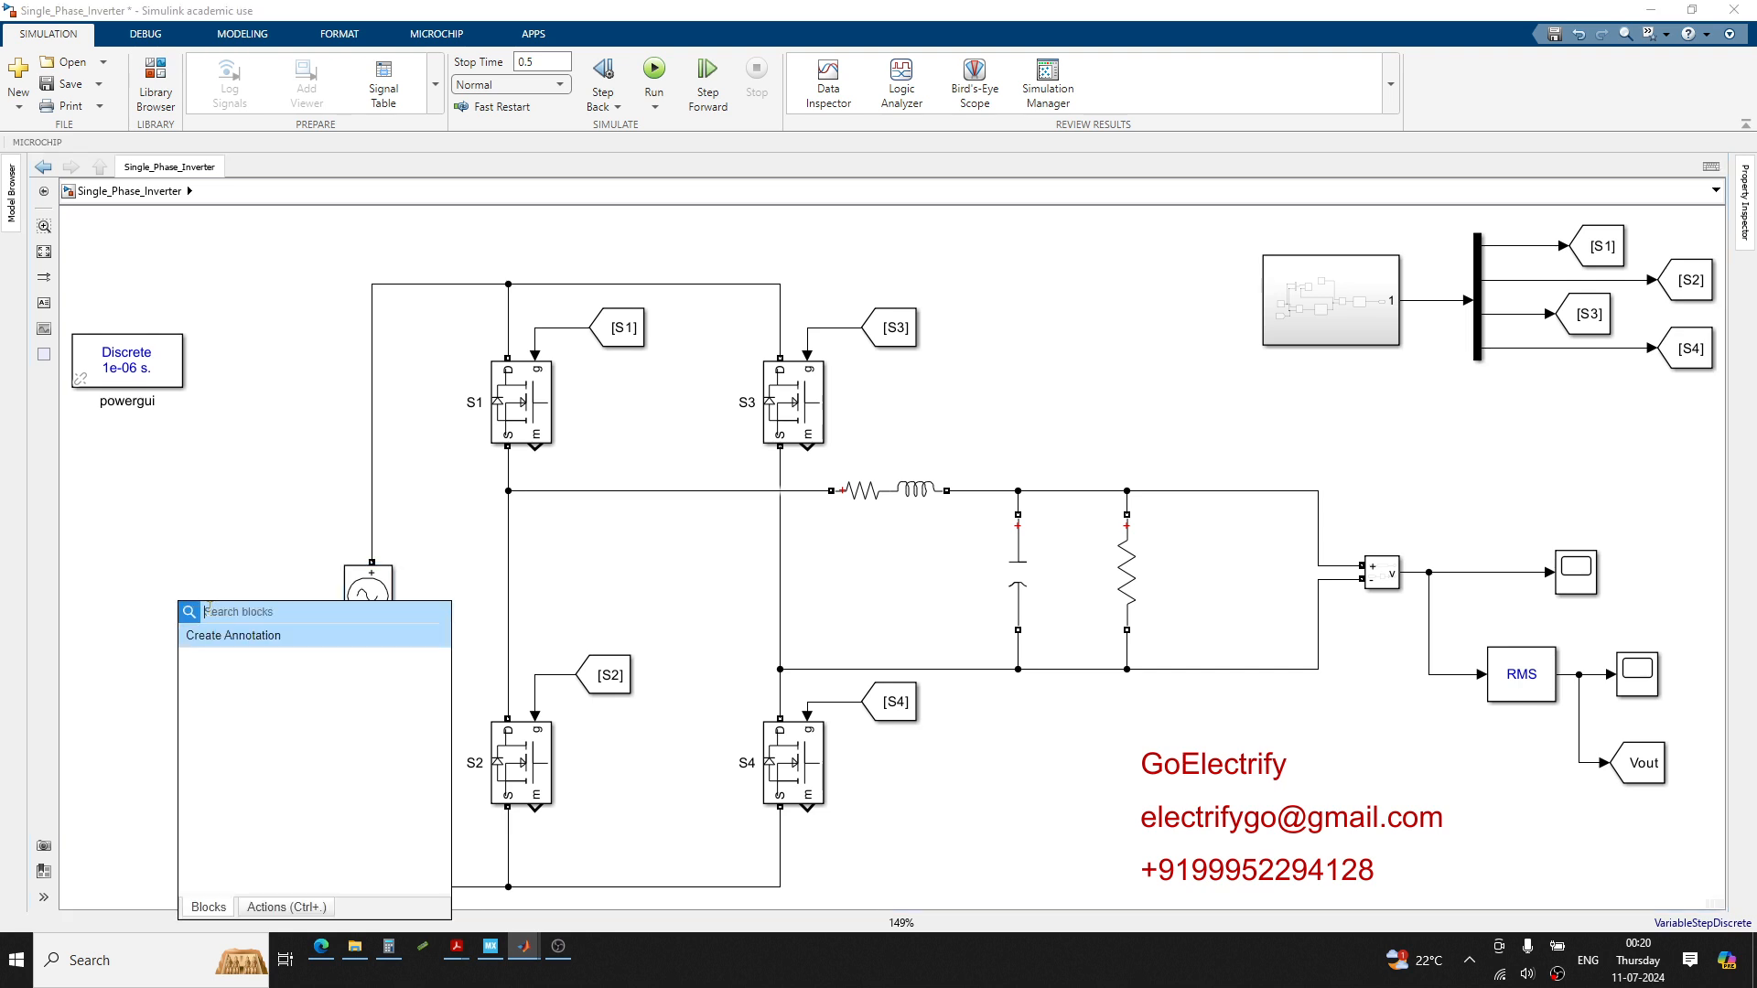
text(sl)
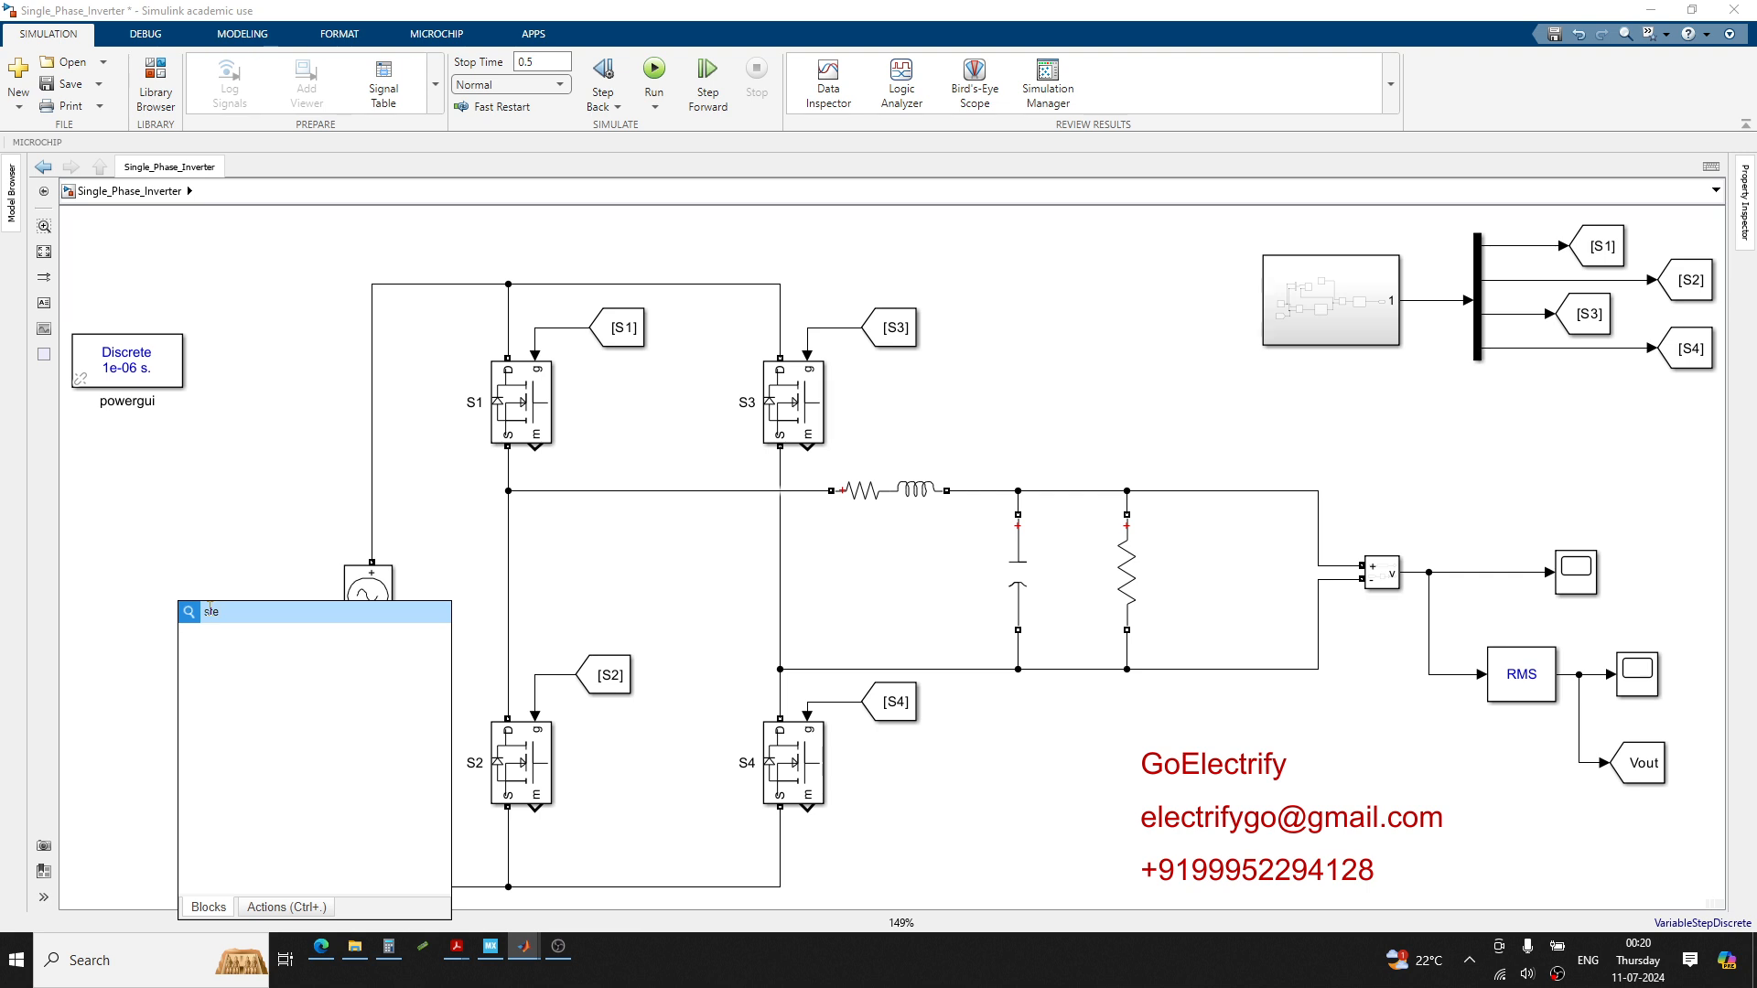
text(ep)
key(Return)
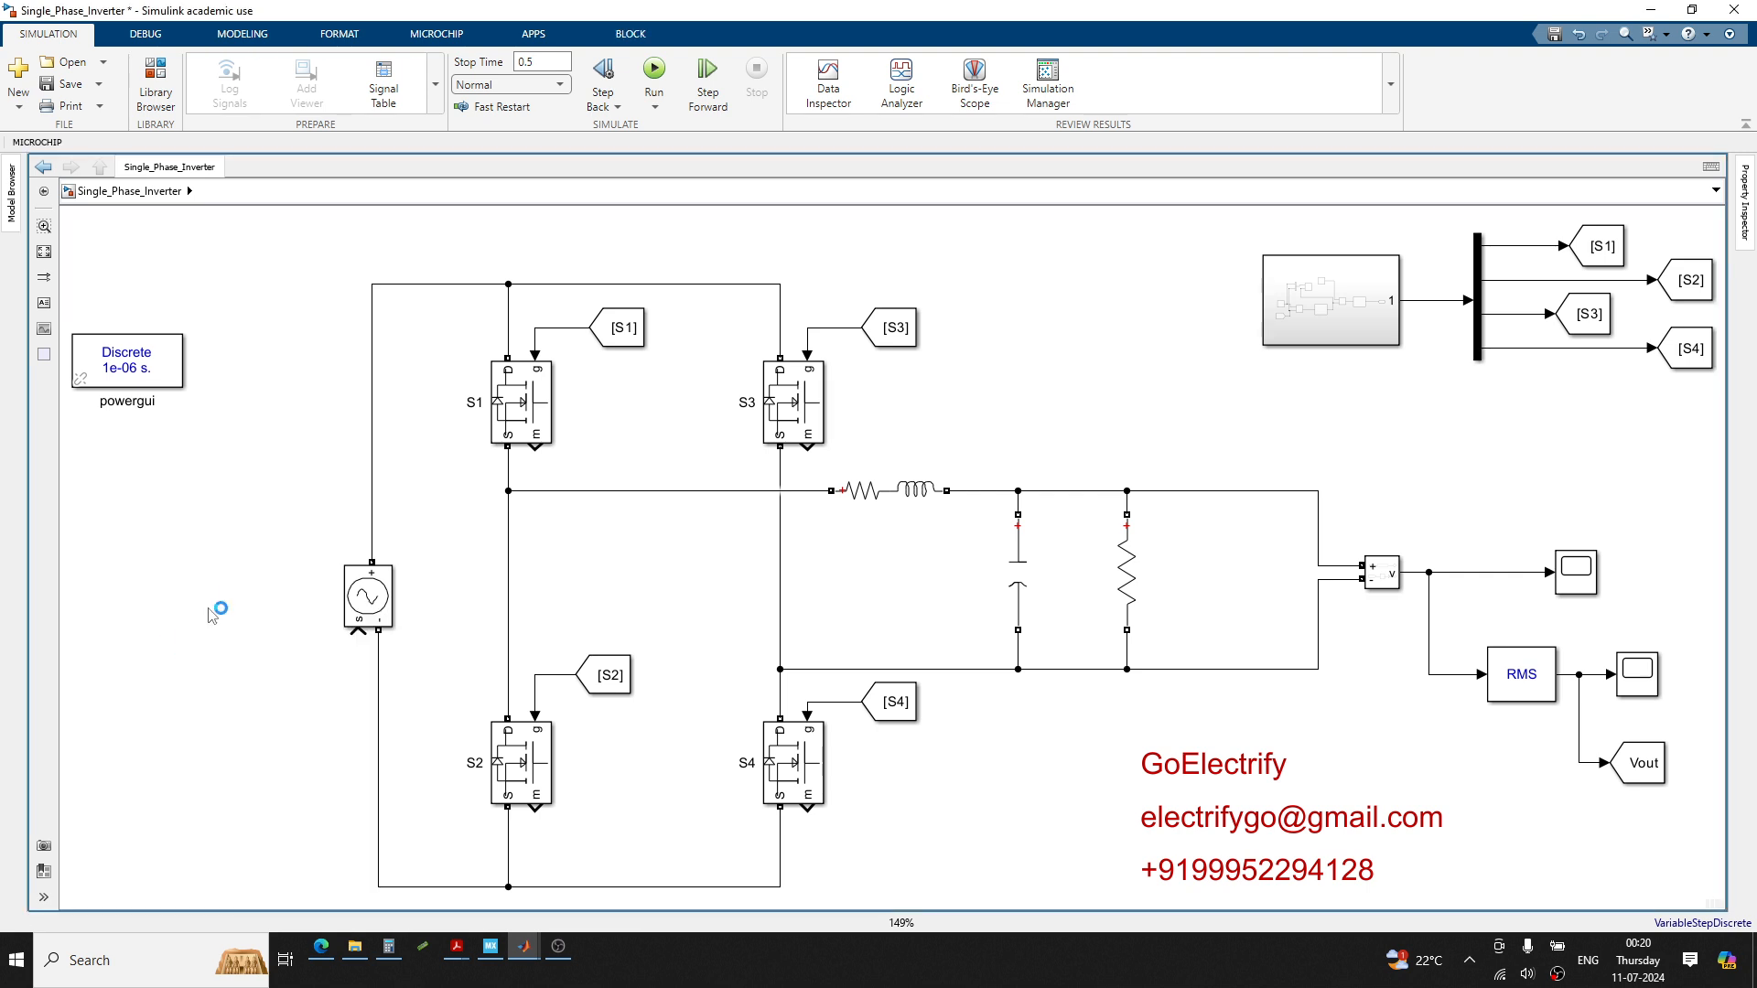
mouse_move(194, 623)
mouse_down()
mouse_move(239, 693)
mouse_move(358, 631)
mouse_up()
drag(246, 686, 264, 705)
Set the Step block's step time to 0.25 and initial value to 400, with a final value below the initial one
double_click(257, 696)
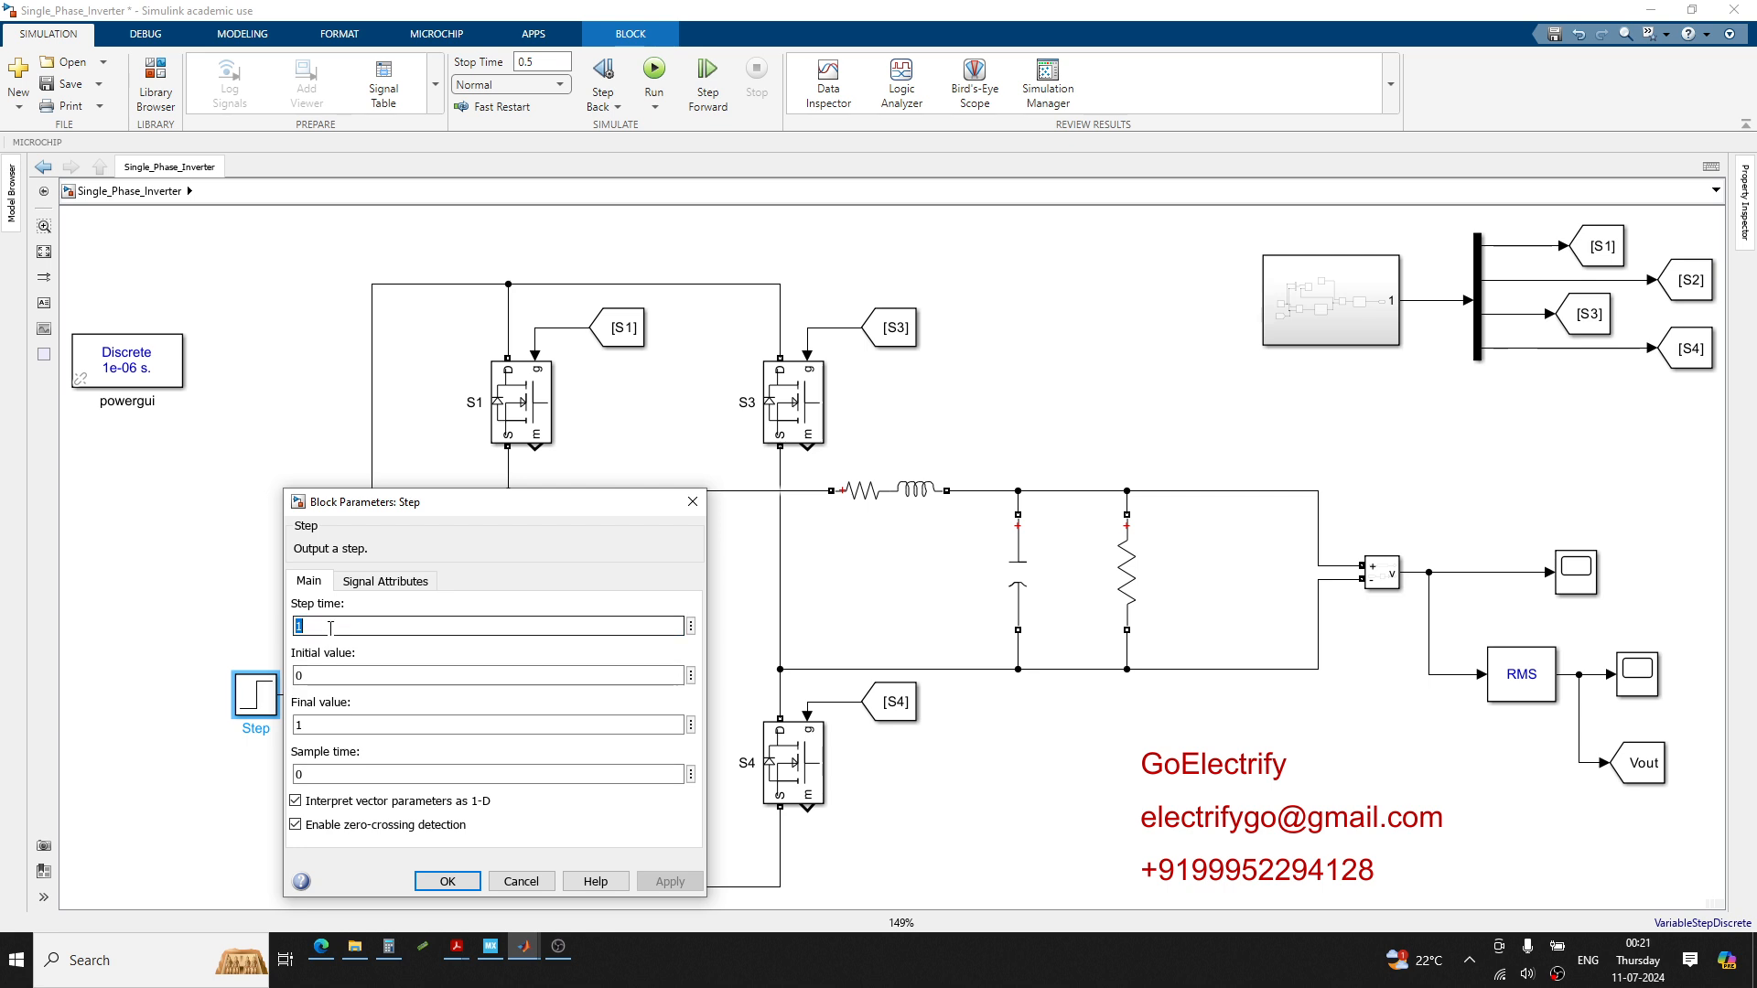
text(0.25)
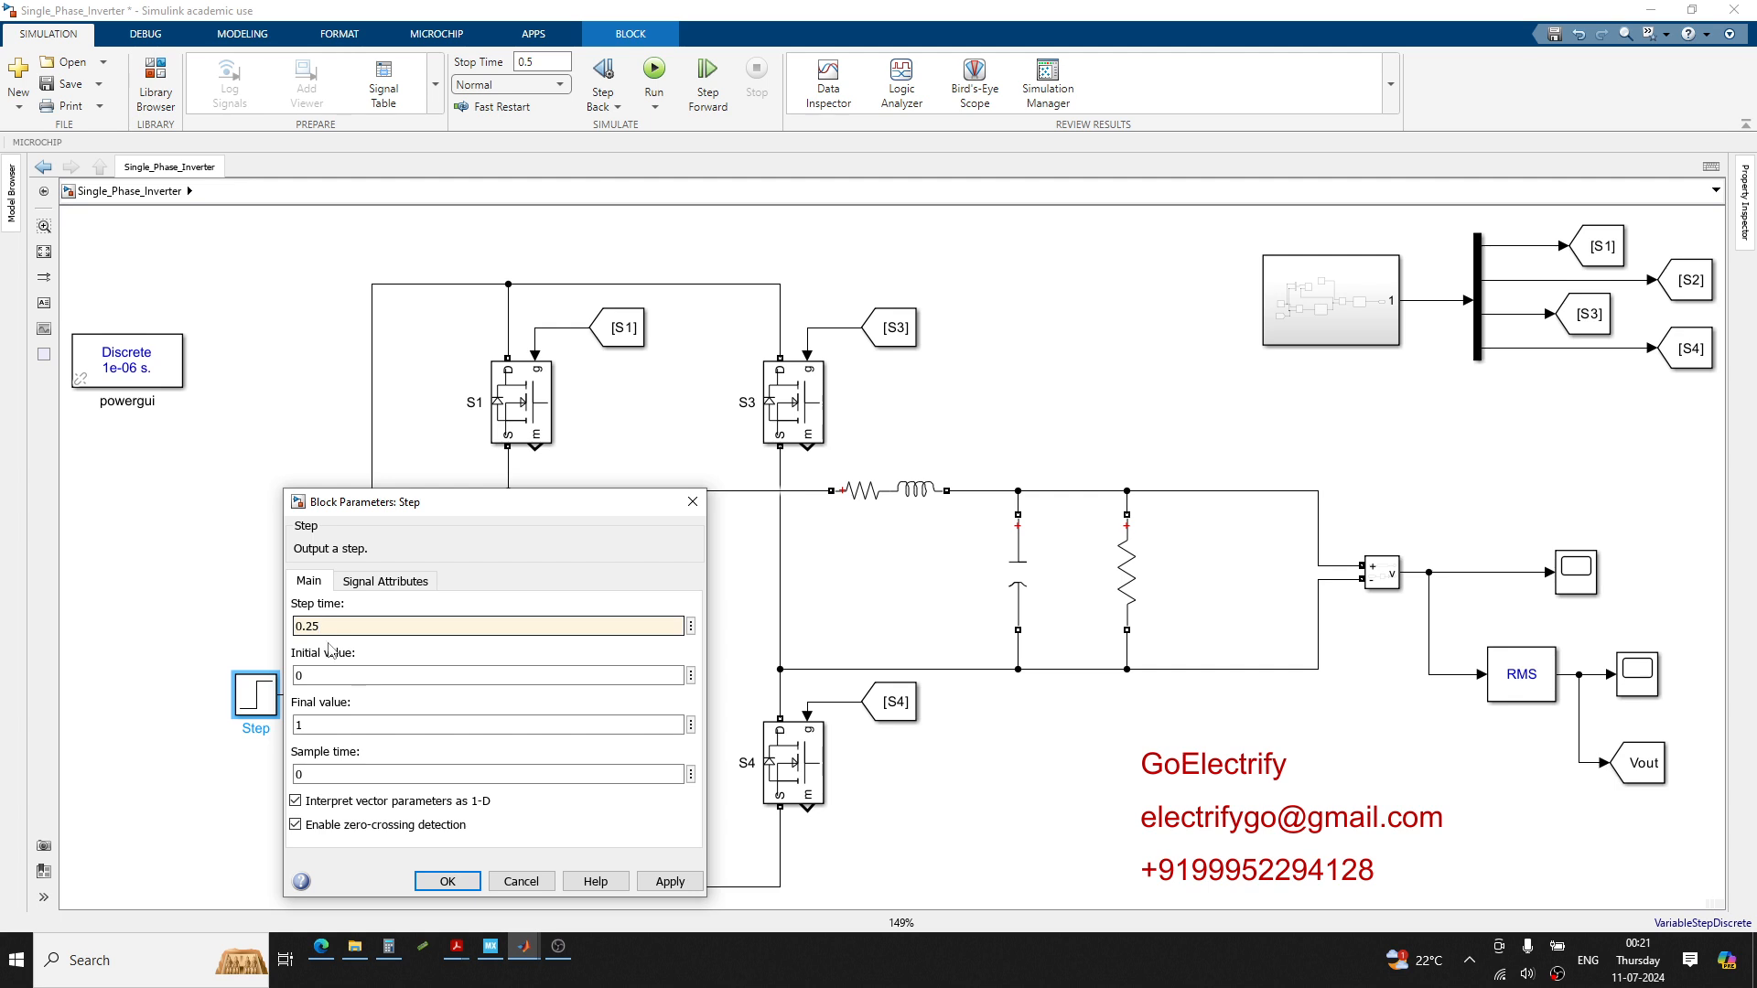
double_click(331, 674)
text(400)
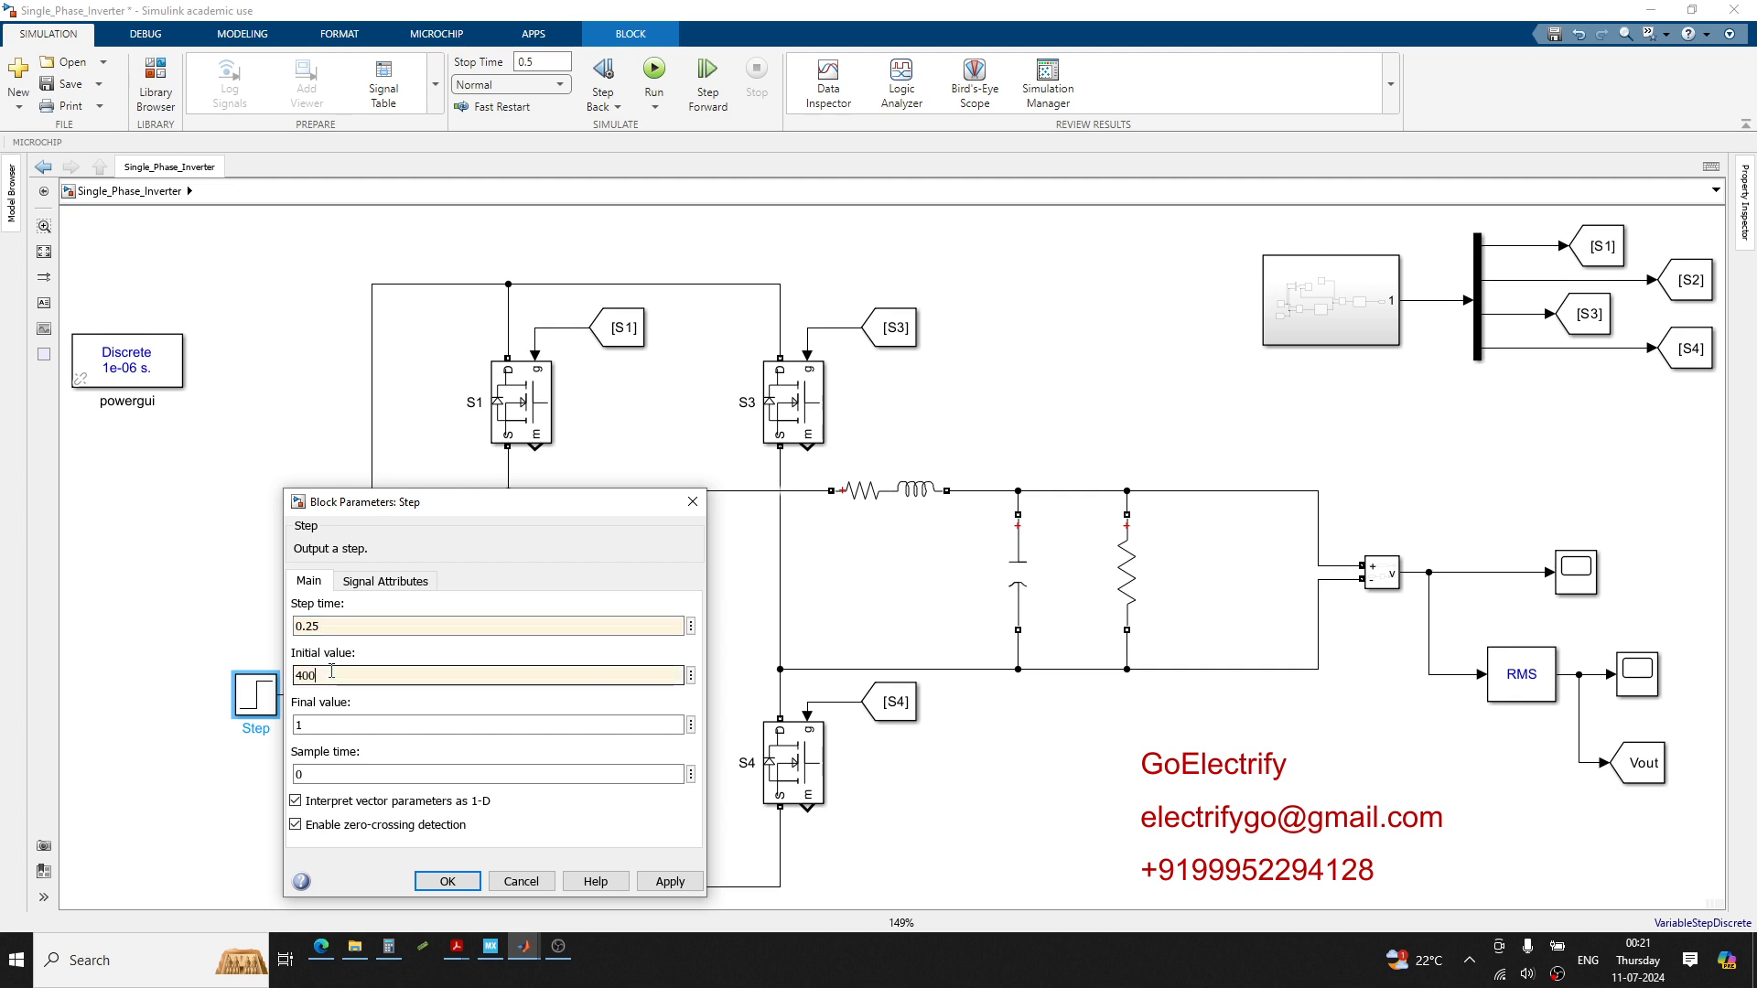
double_click(343, 724)
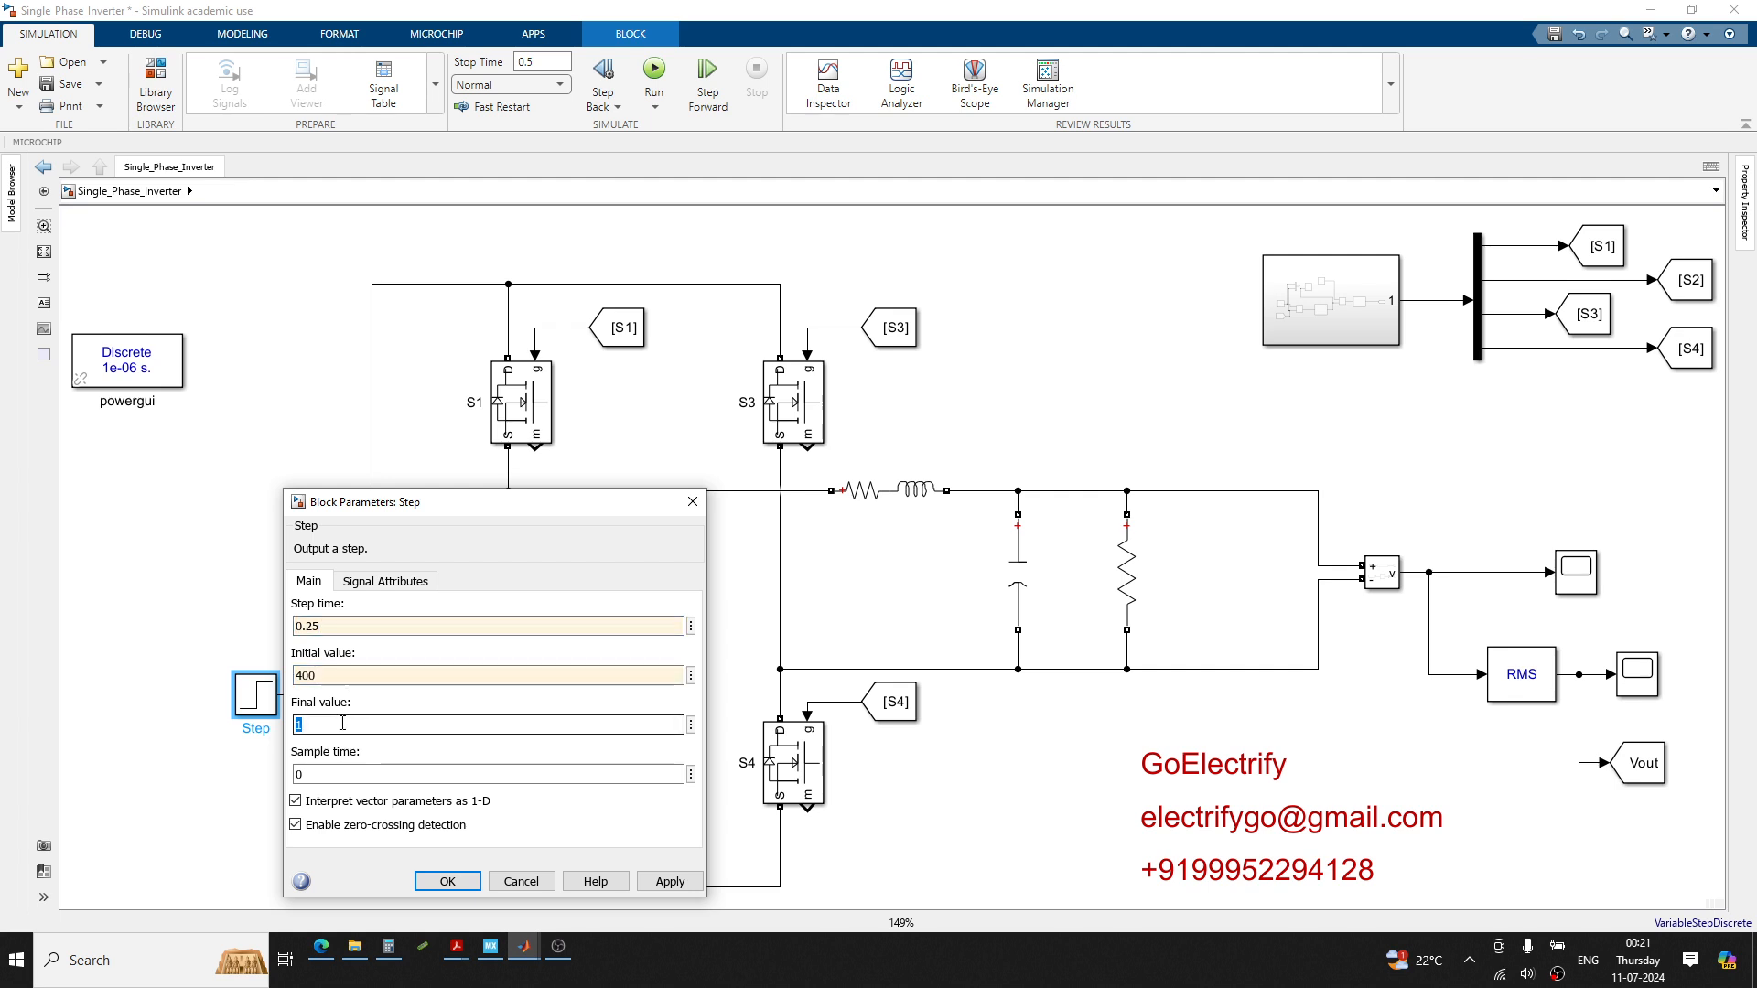
text(30)
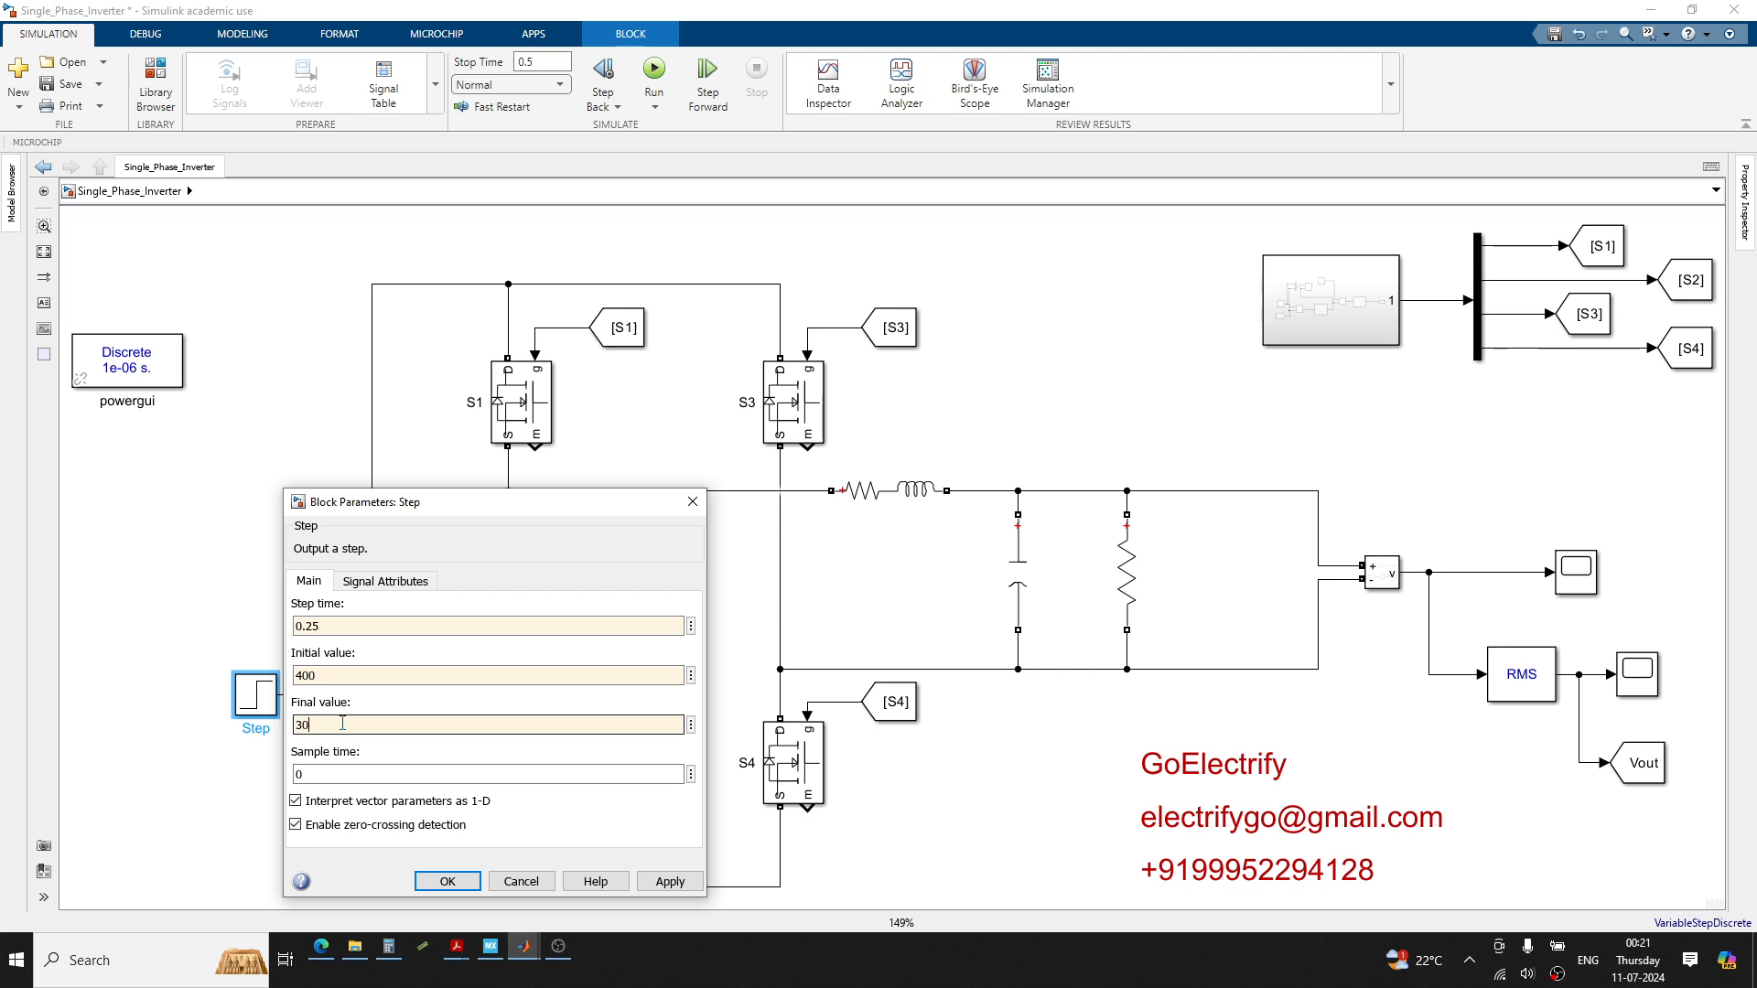
text(00)
key(Return)
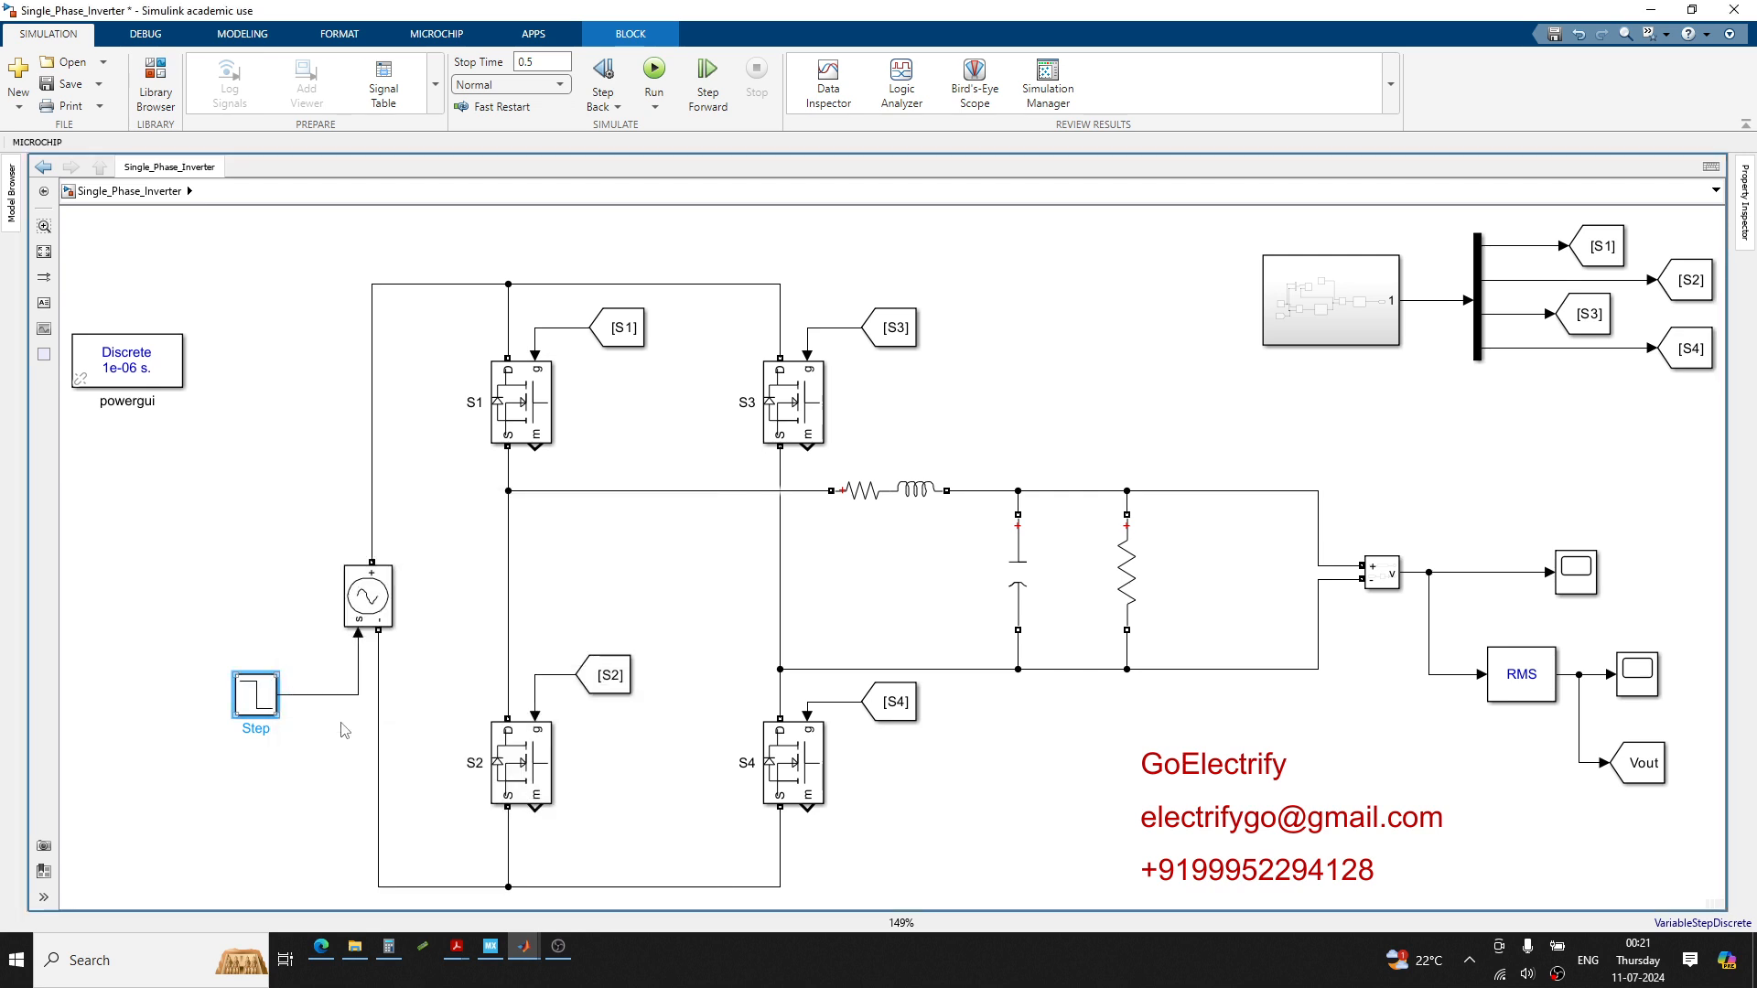
Run the simulation and examine the Subsystem Scope's voltage and PI output around the DC input voltage step
click(272, 556)
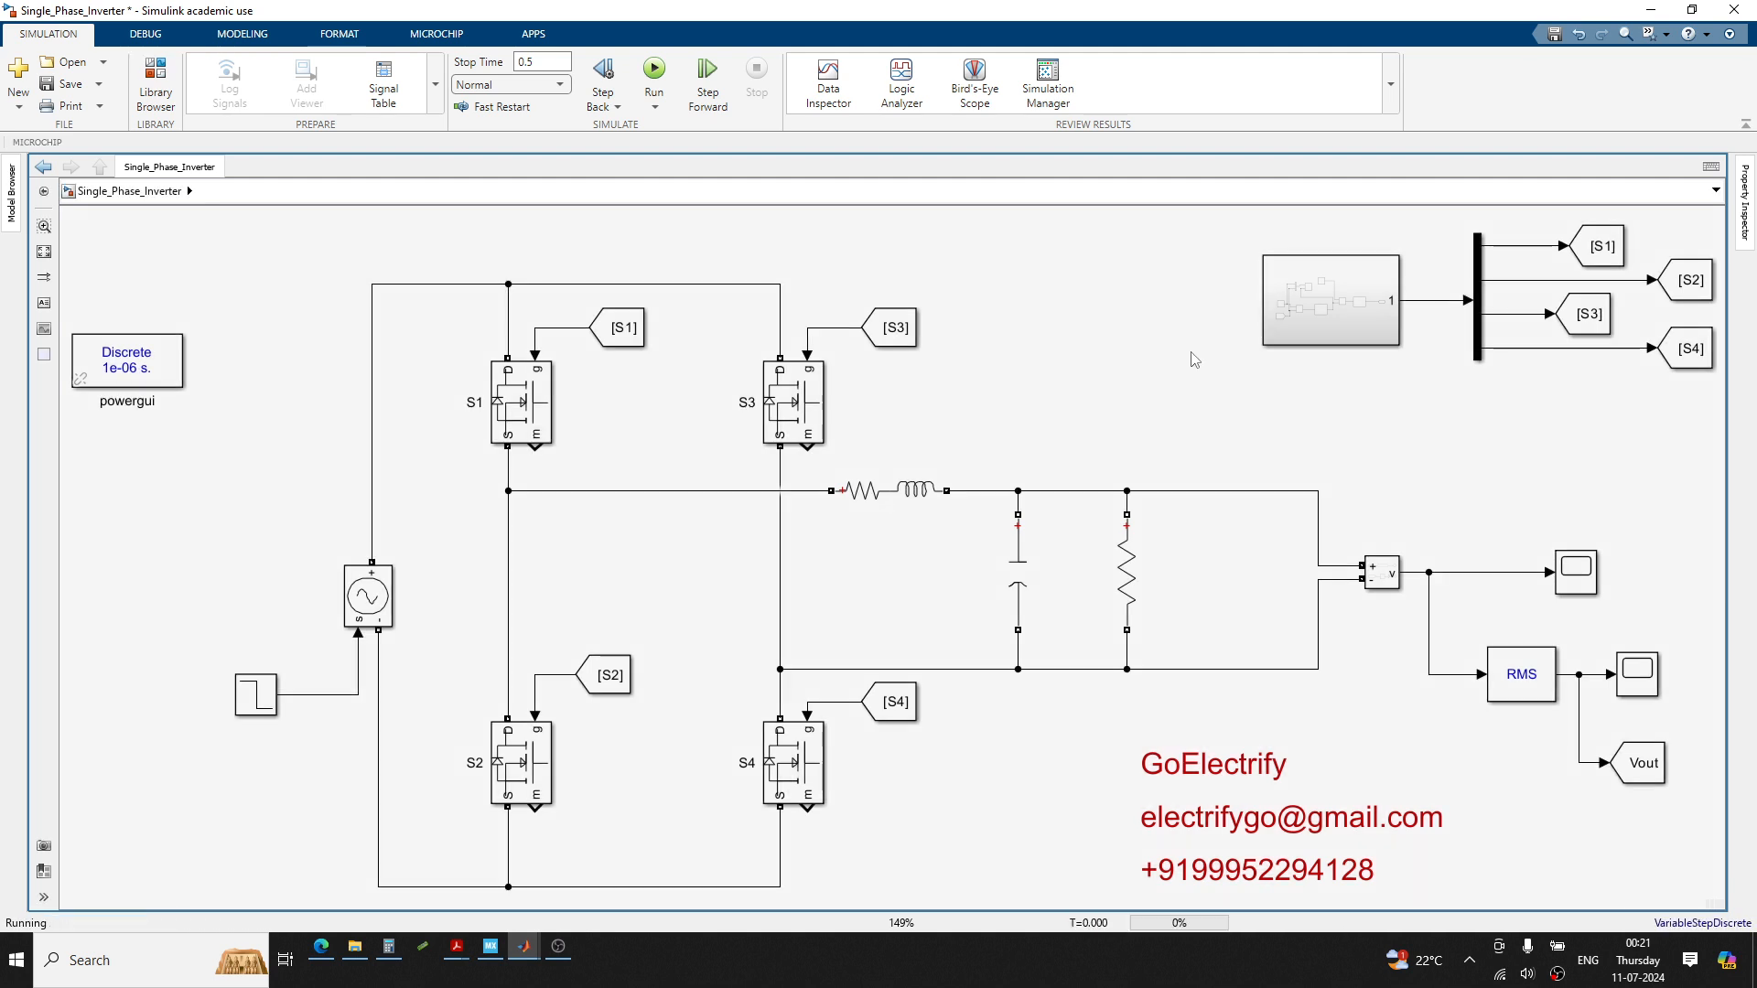
double_click(1284, 319)
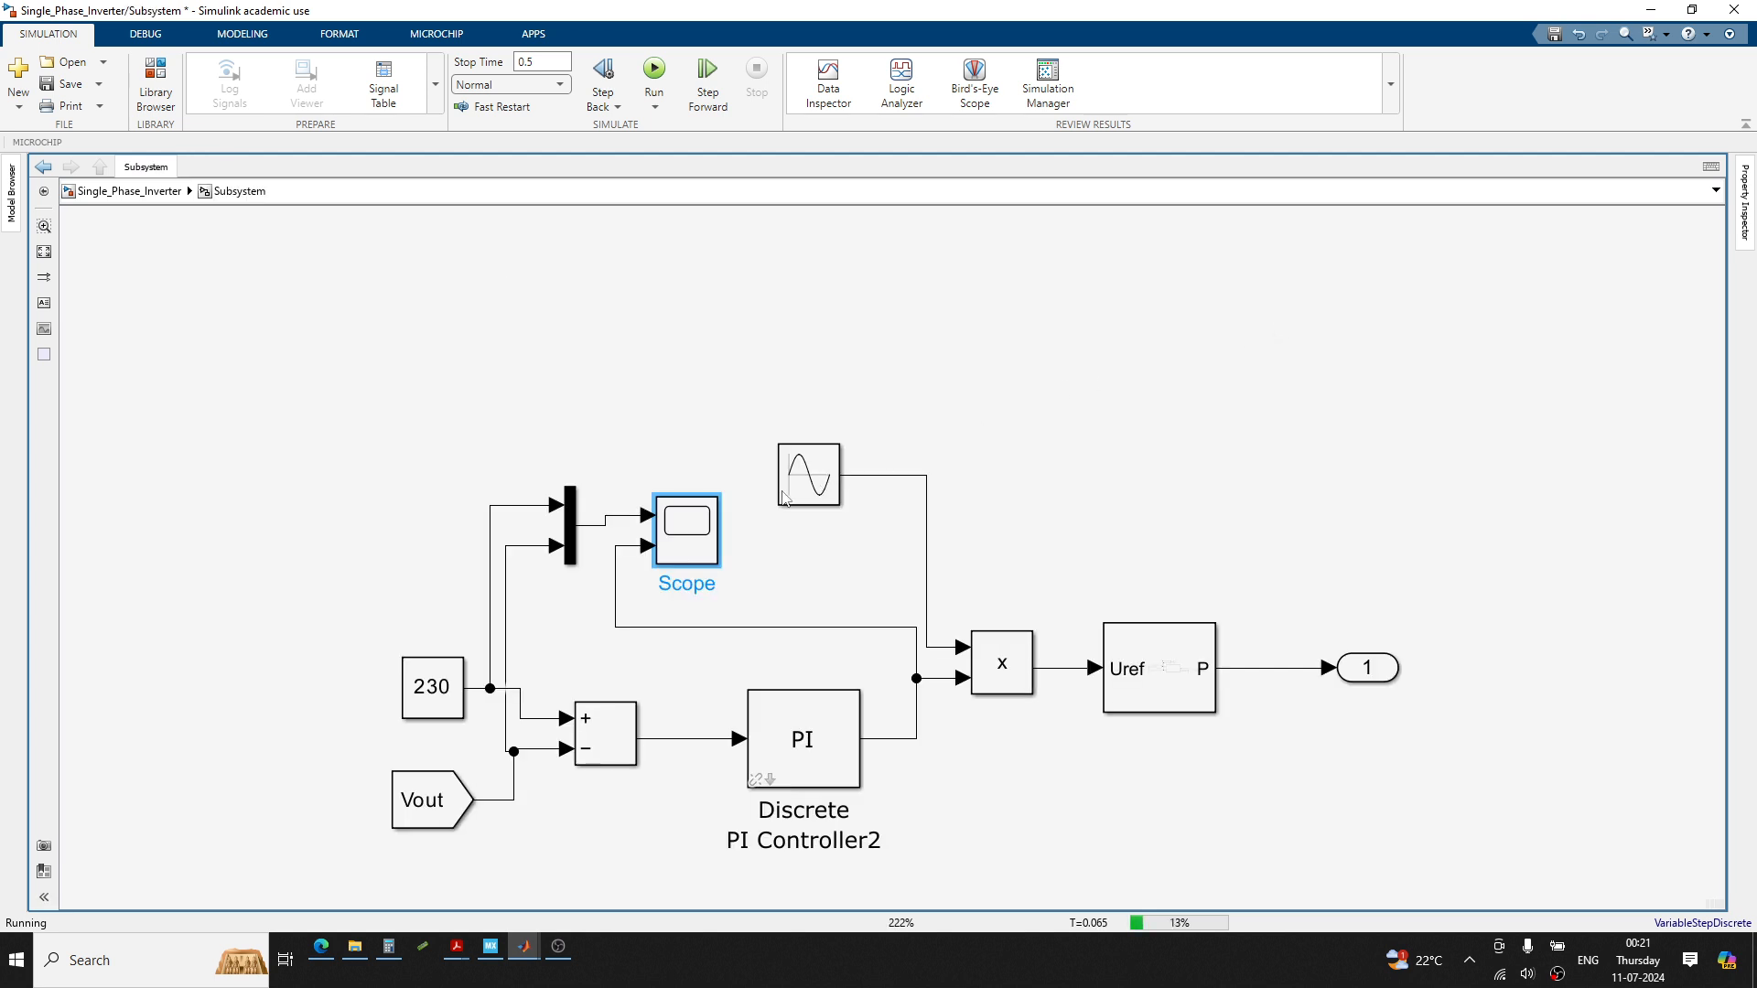
double_click(712, 529)
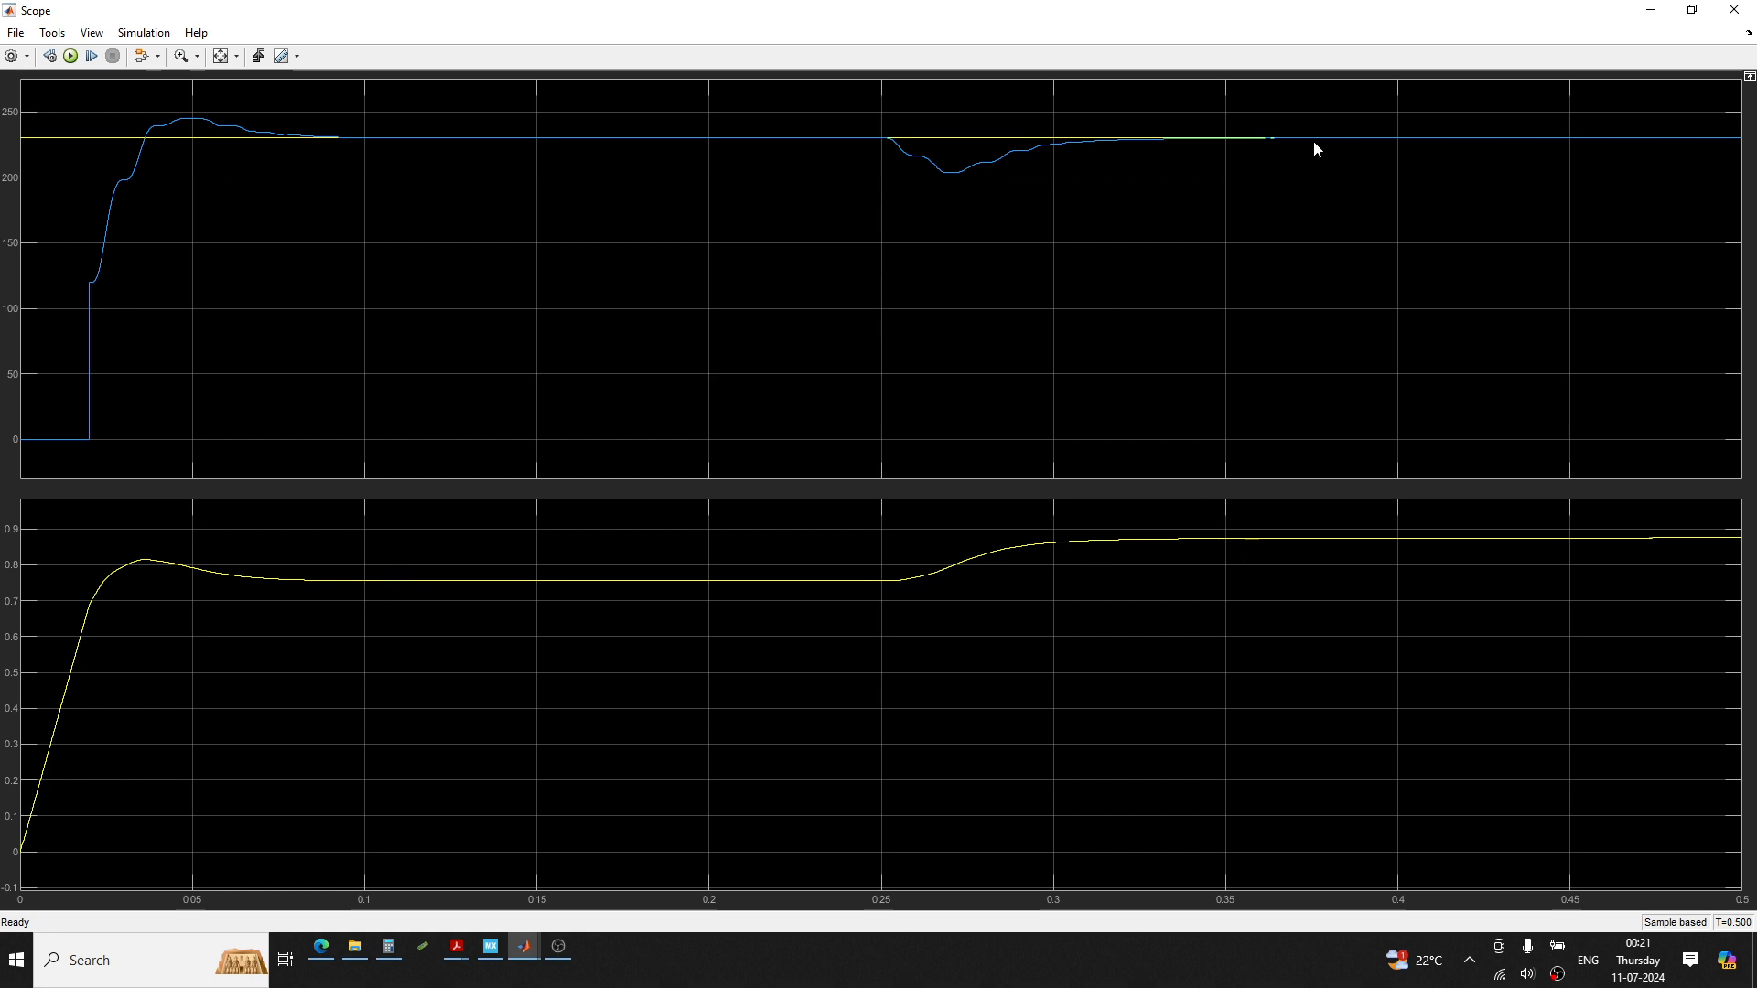
click(1733, 11)
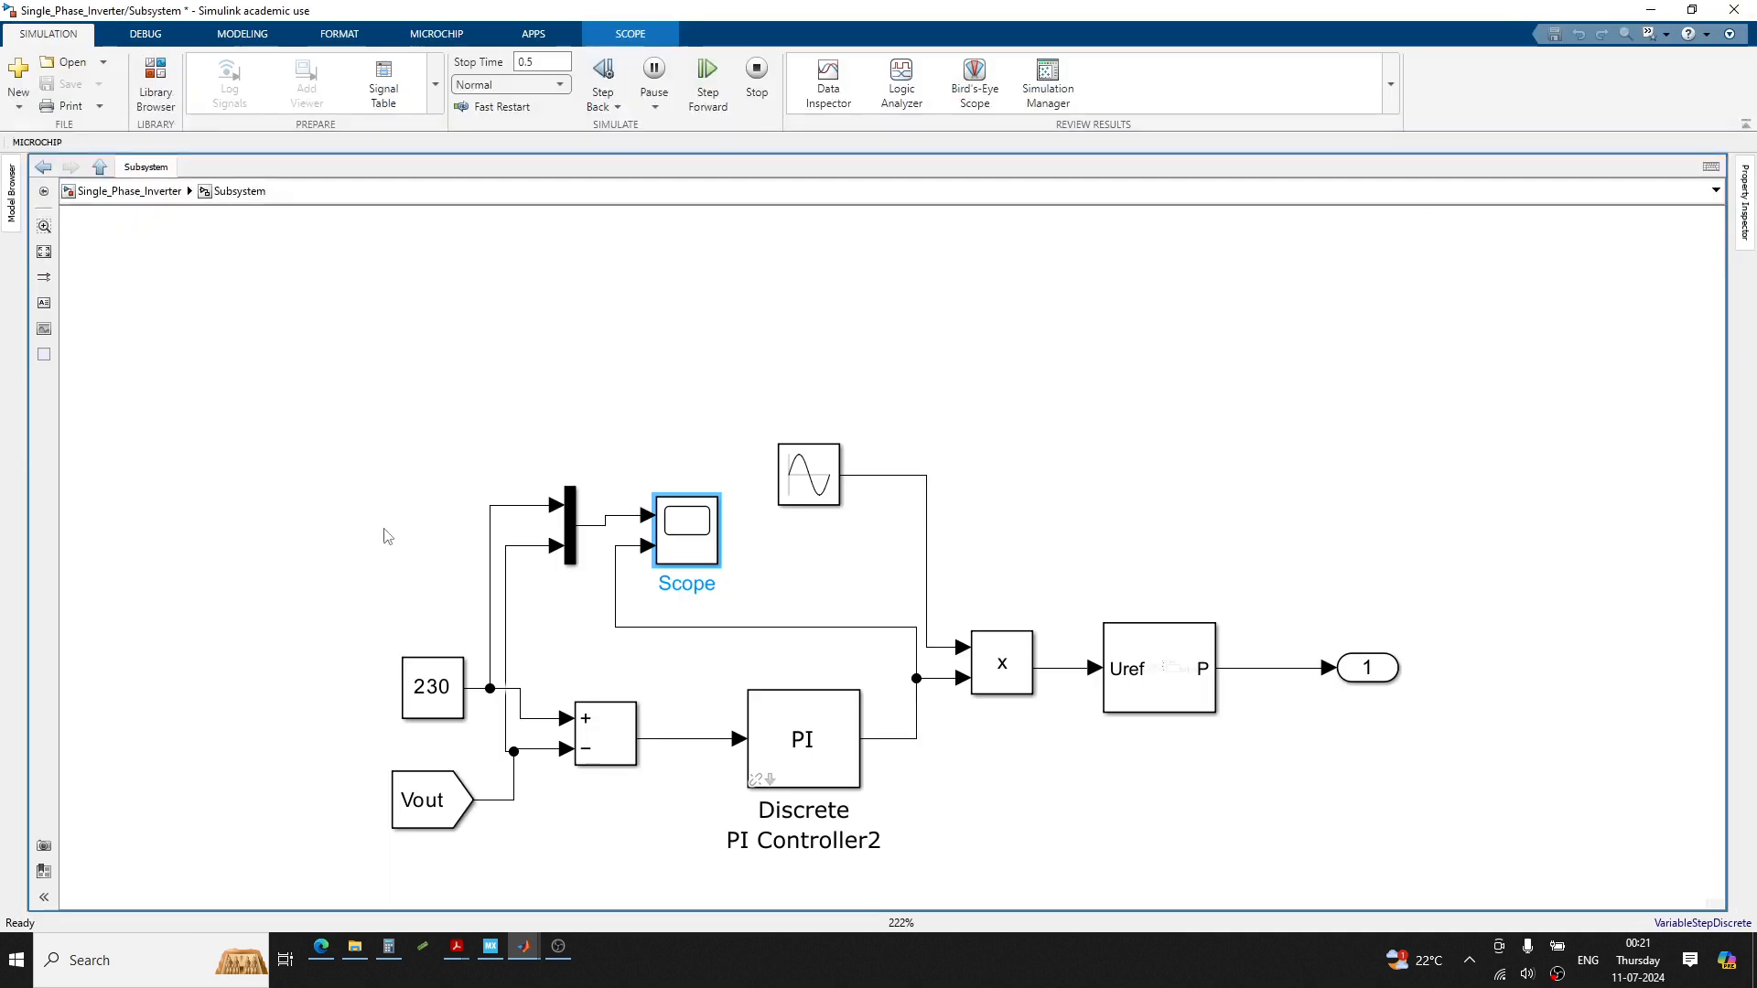
Return to the top-level model and set the Step block's final value to 450
click(137, 191)
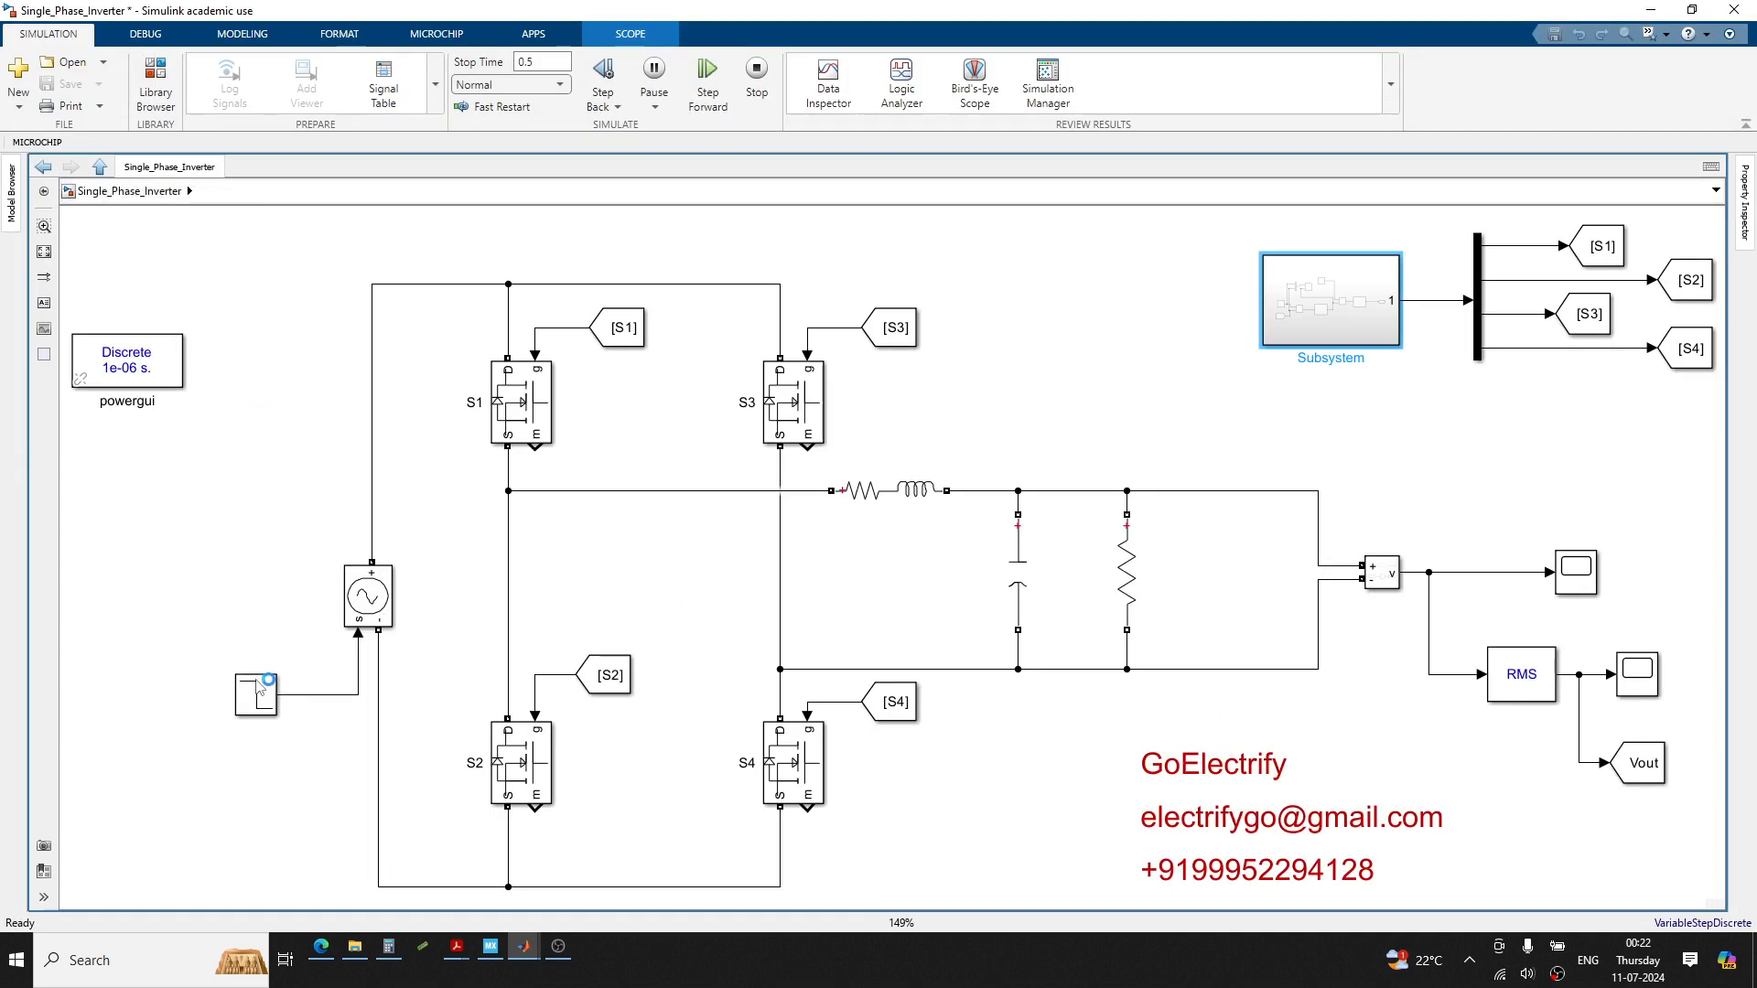
double_click(260, 697)
double_click(359, 723)
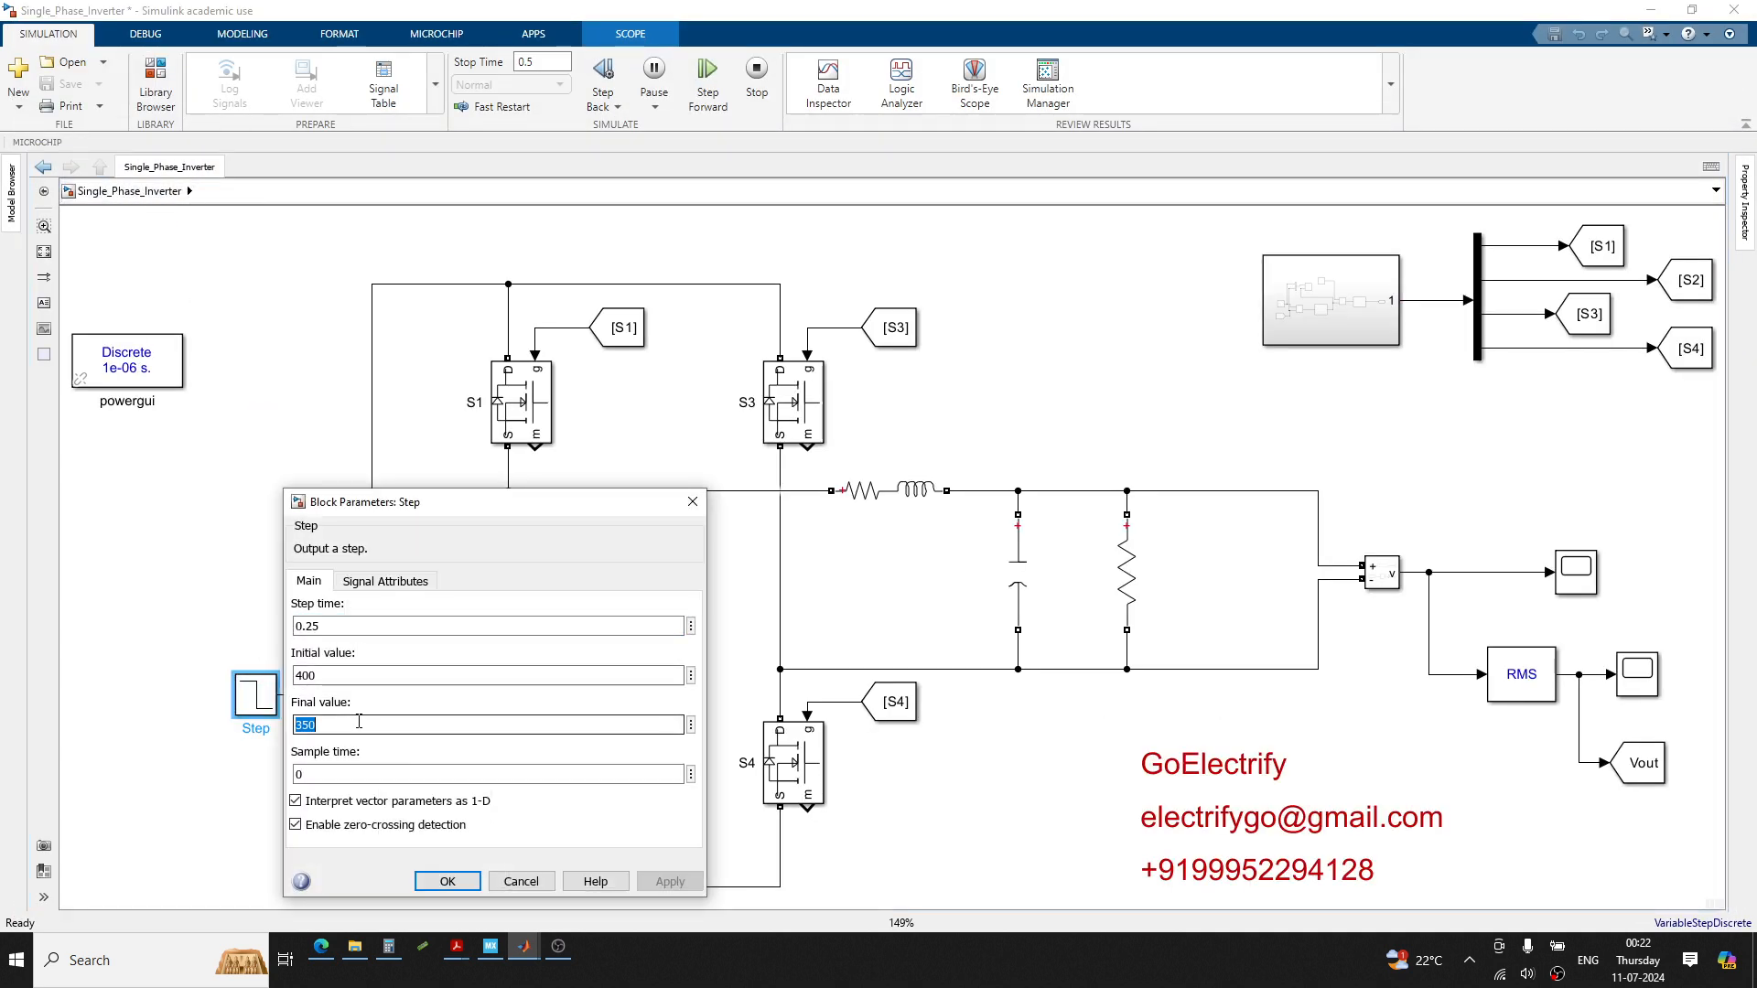
text(450)
key(Return)
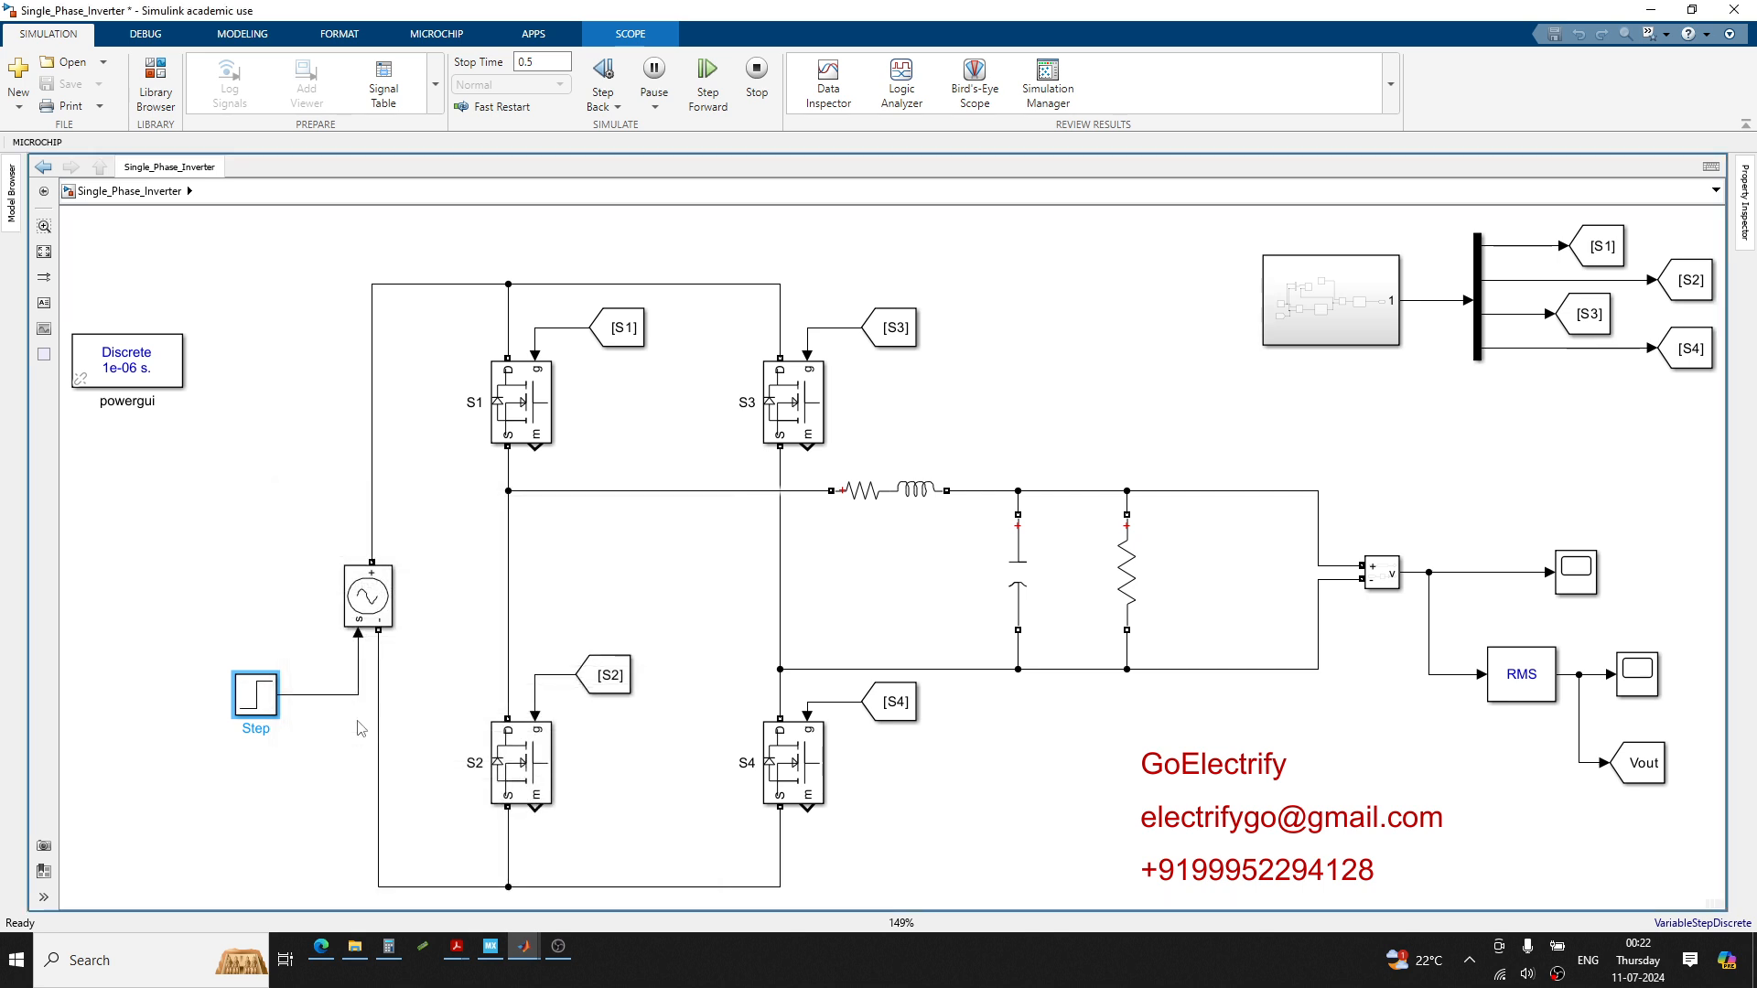
click(293, 523)
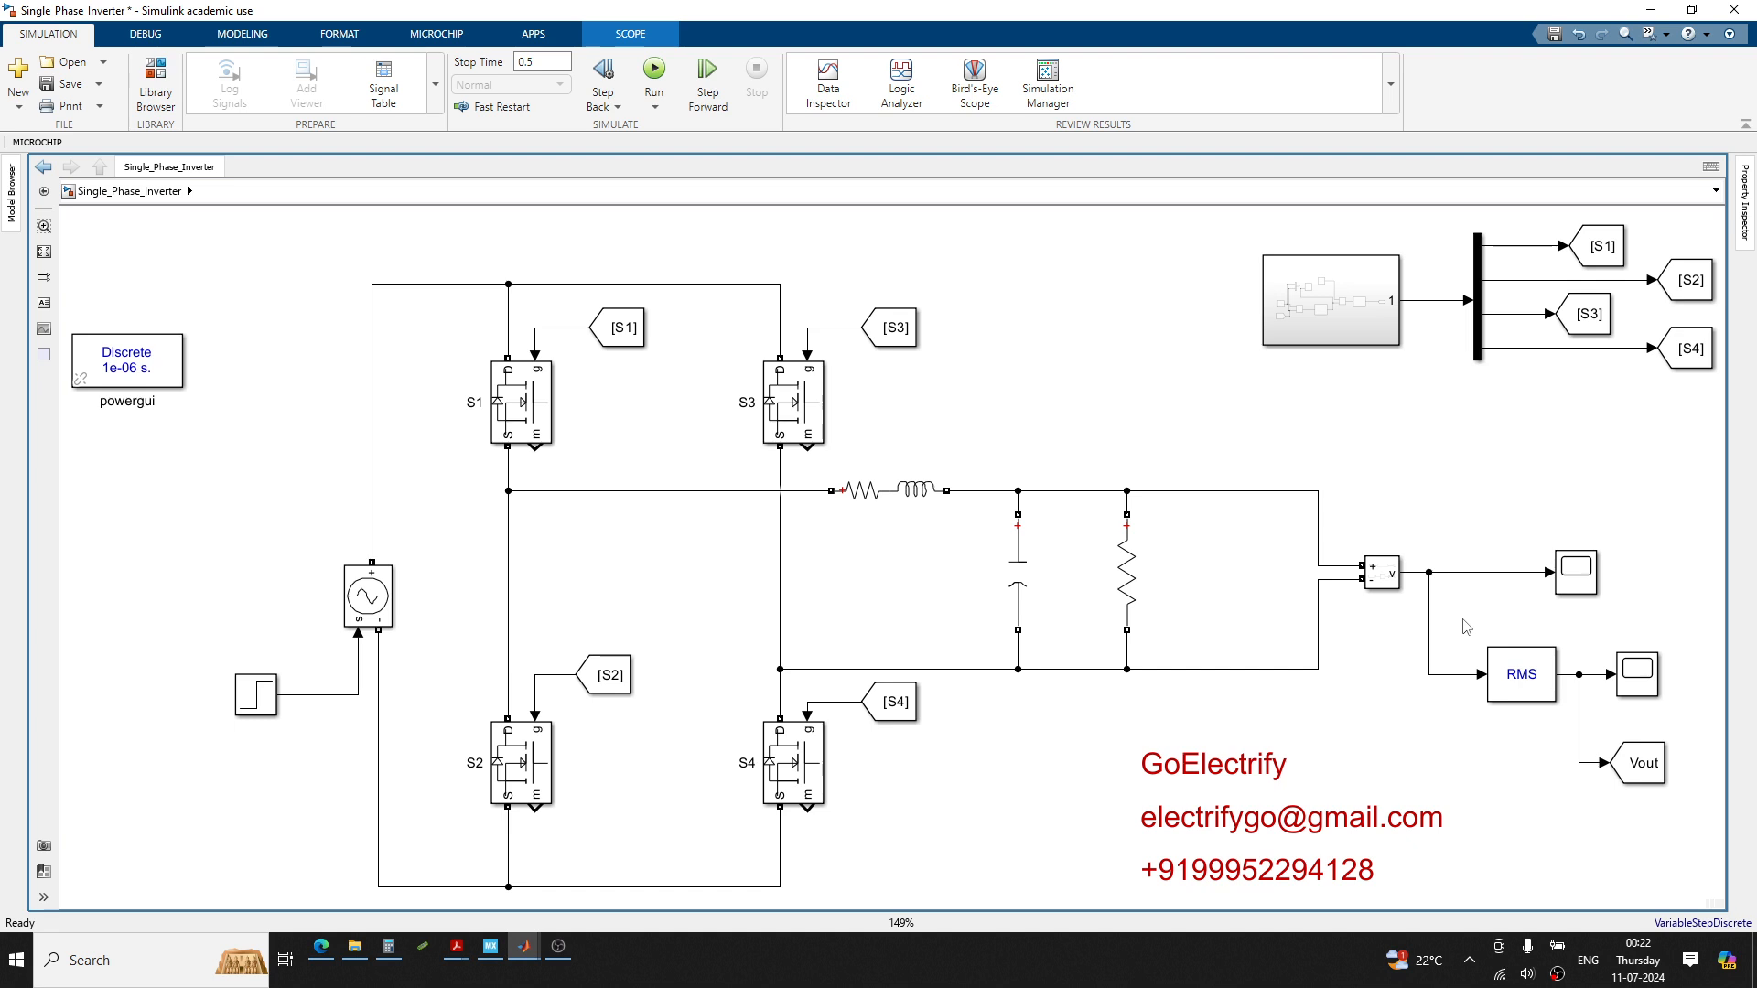
Run the simulation and examine the Subsystem Scope's RMS voltage and PI output around the upward DC input voltage step, magnifying the PI output vertically
click(654, 74)
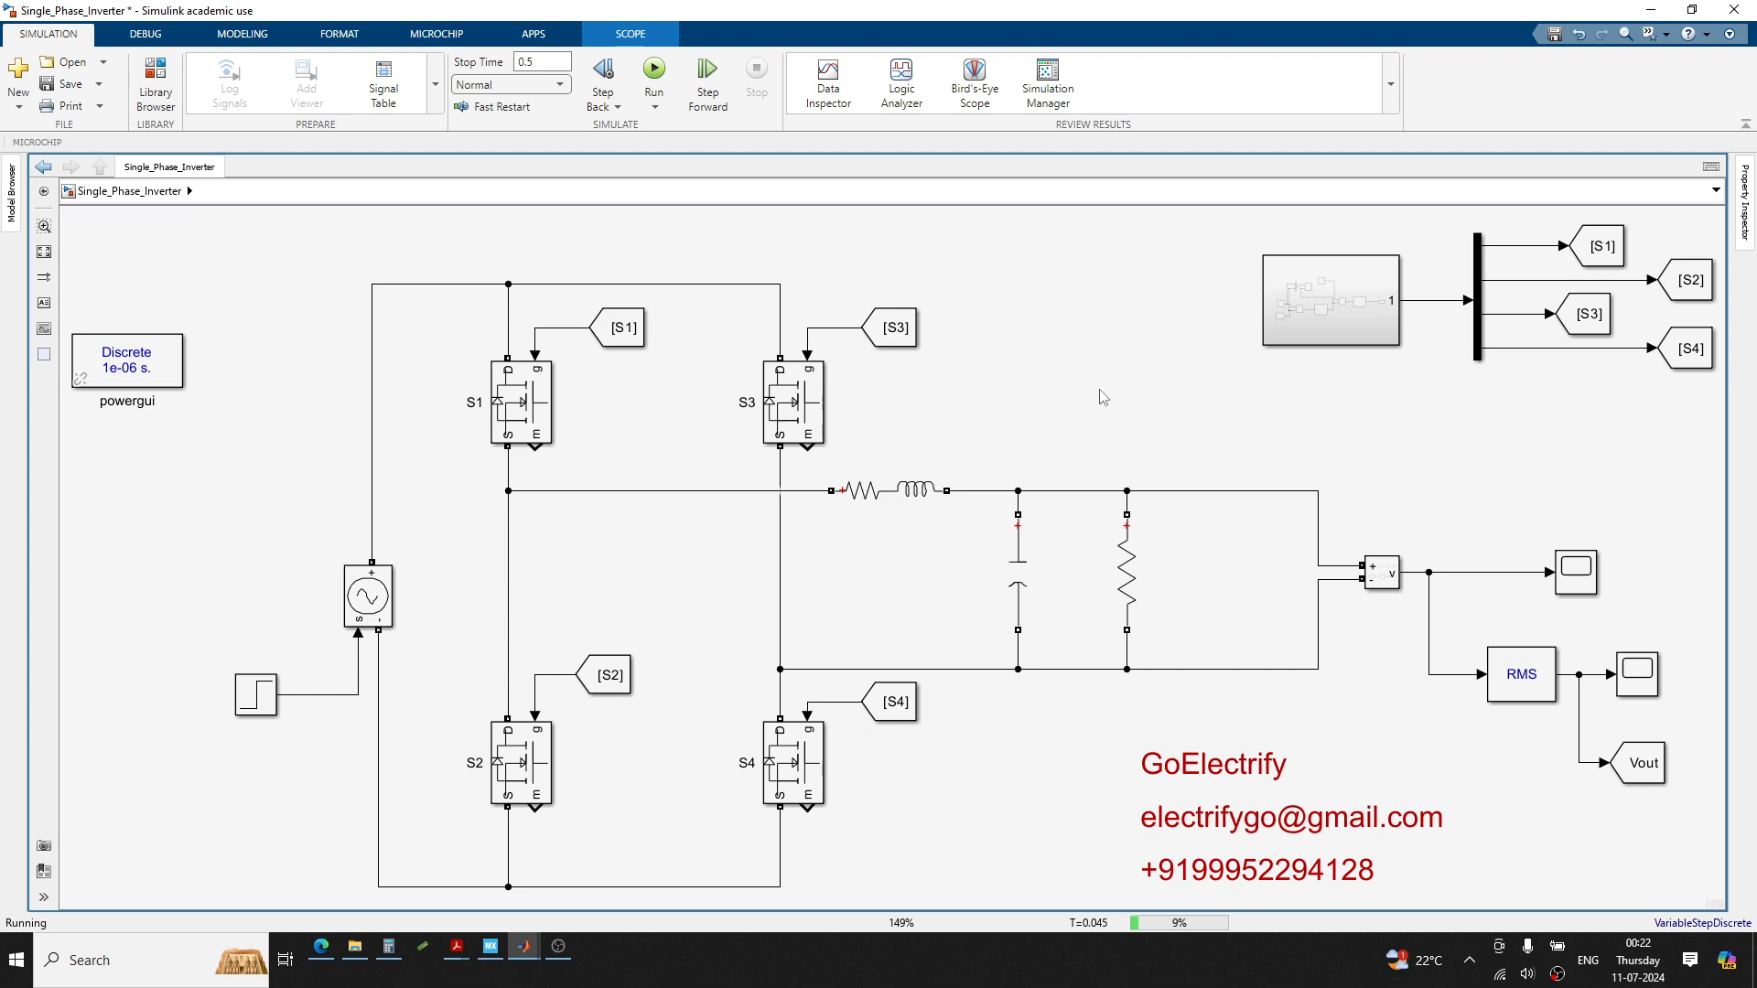
click(1312, 325)
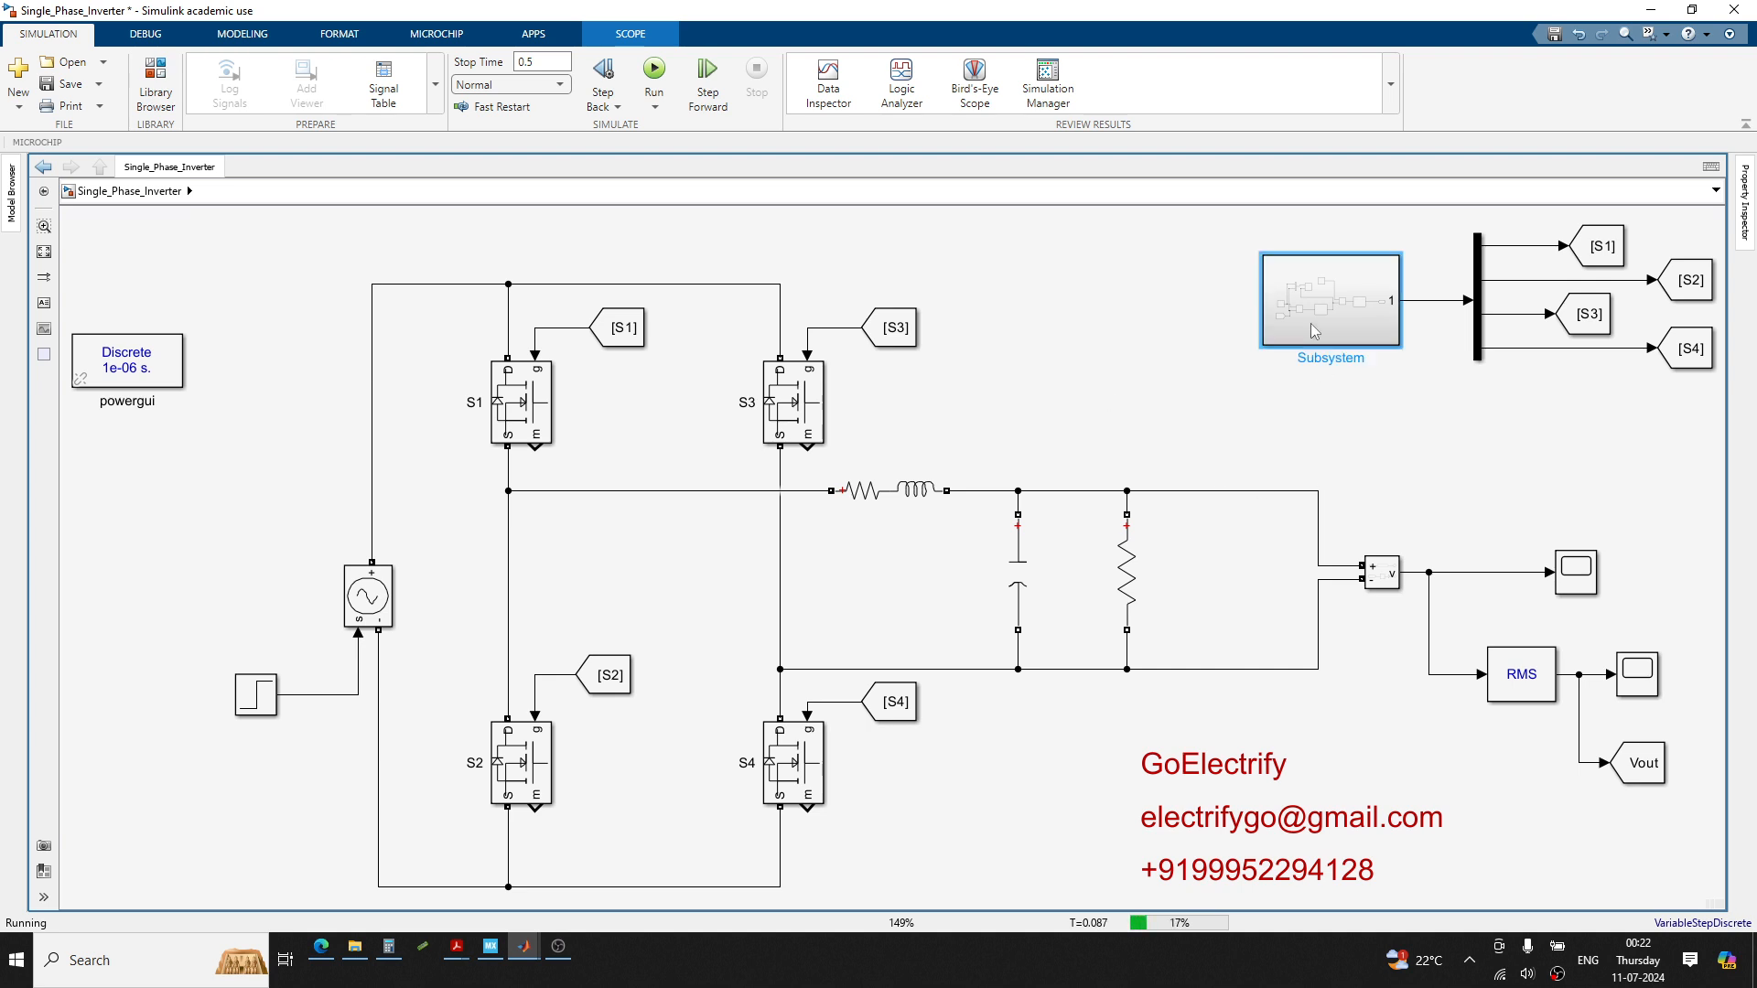
double_click(1311, 322)
click(710, 545)
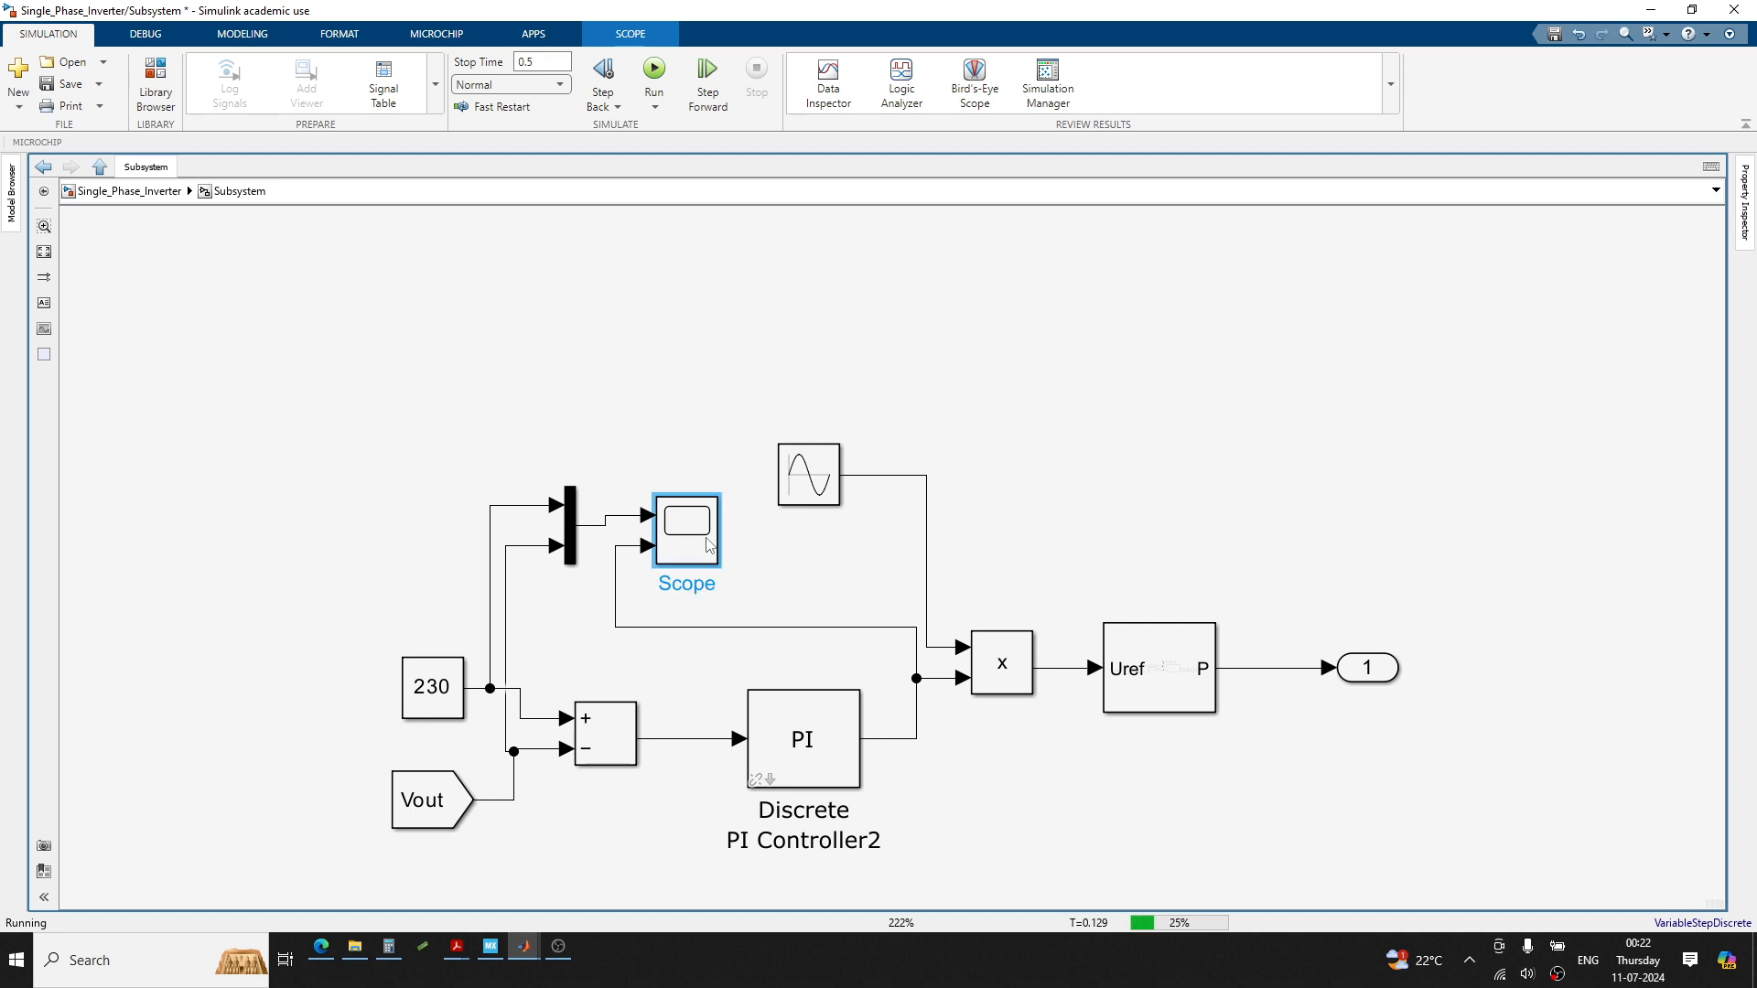
double_click(707, 541)
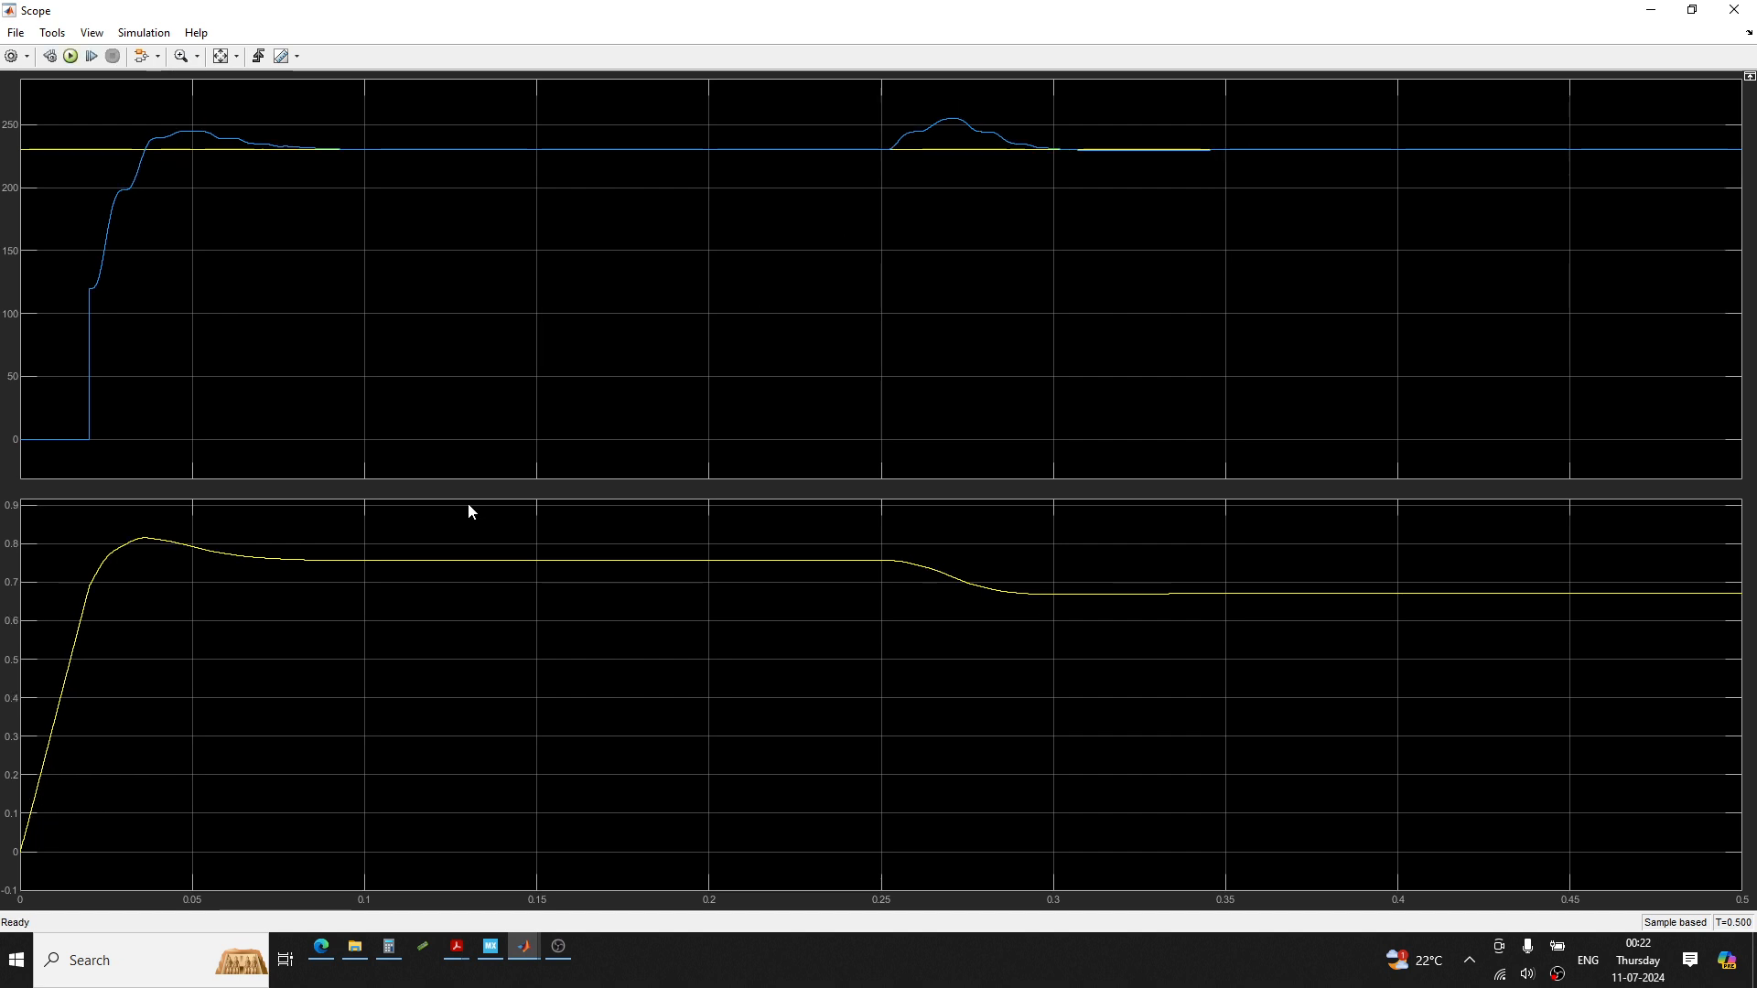
click(197, 56)
click(414, 357)
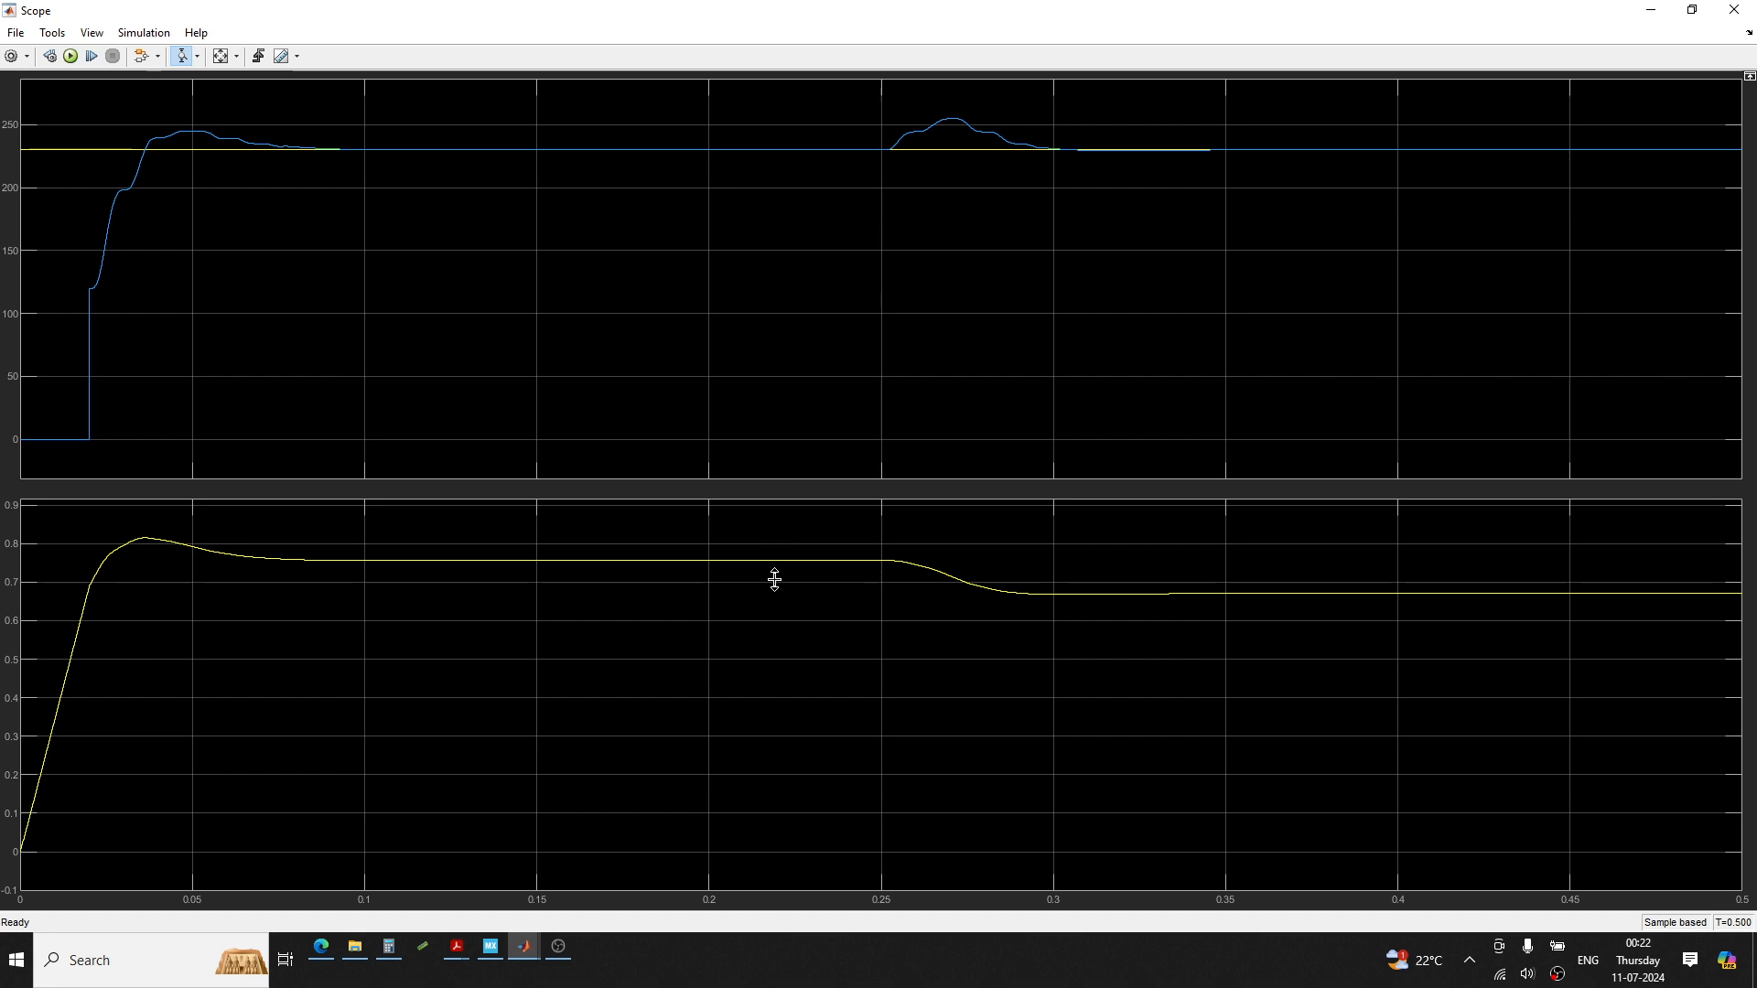
drag(773, 543, 774, 578)
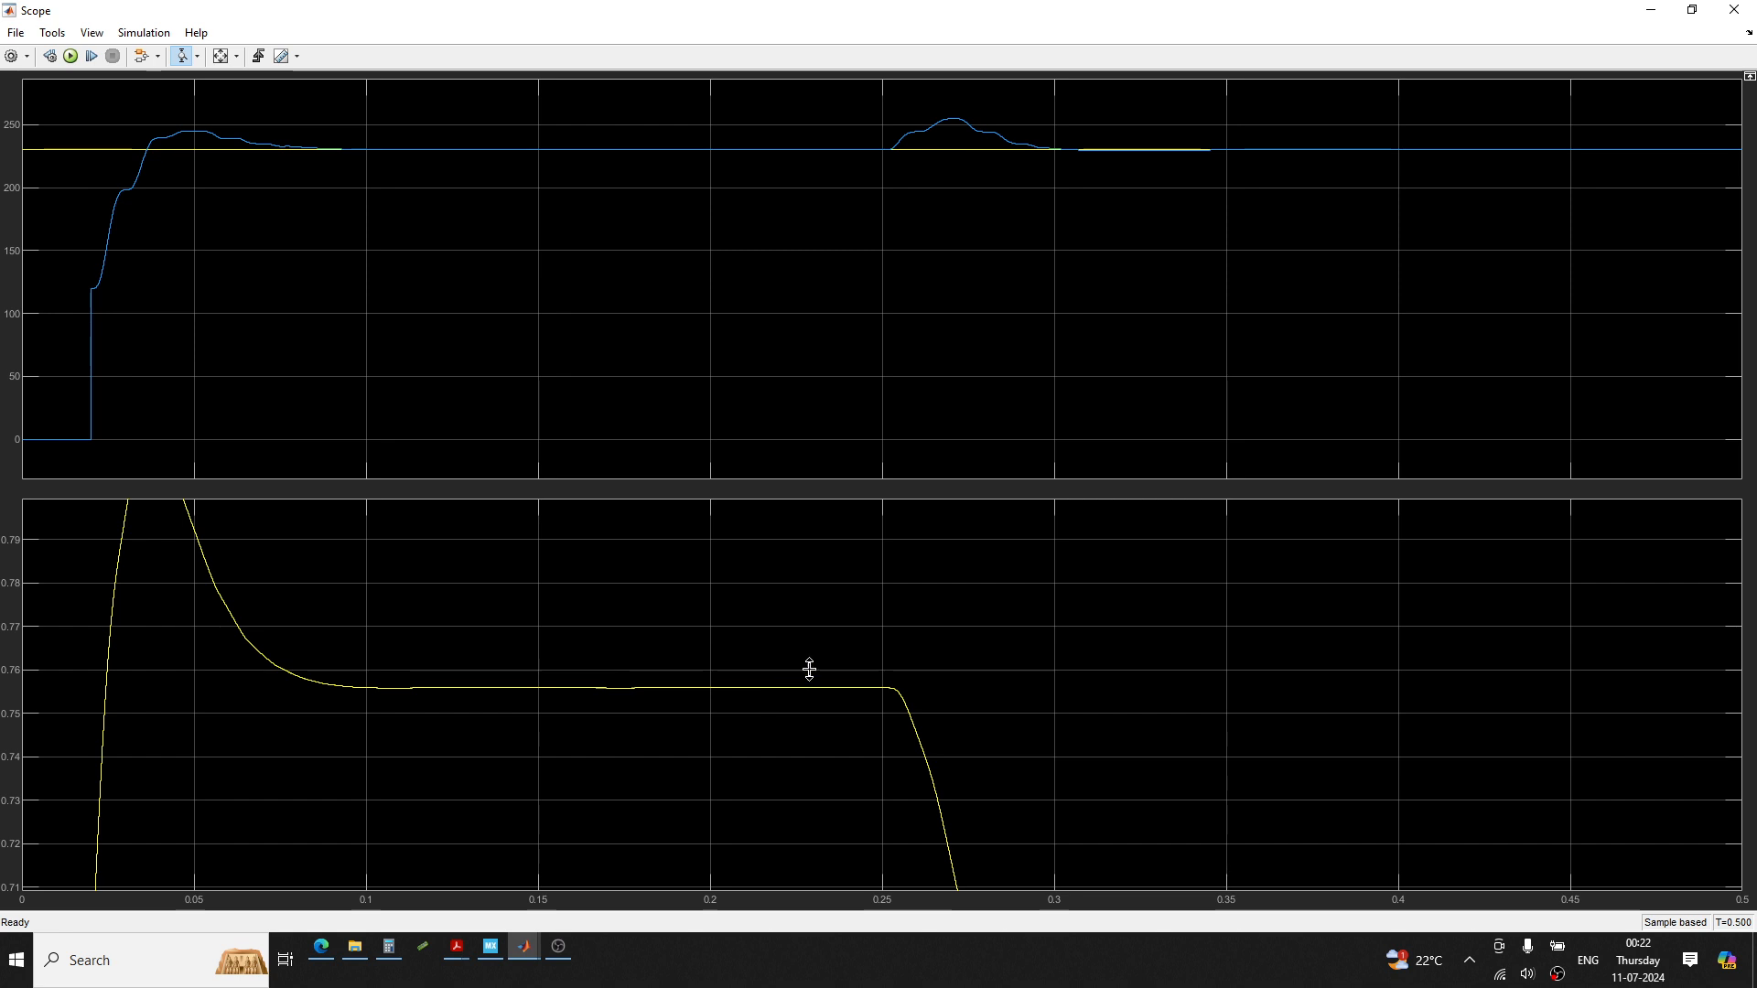
click(220, 57)
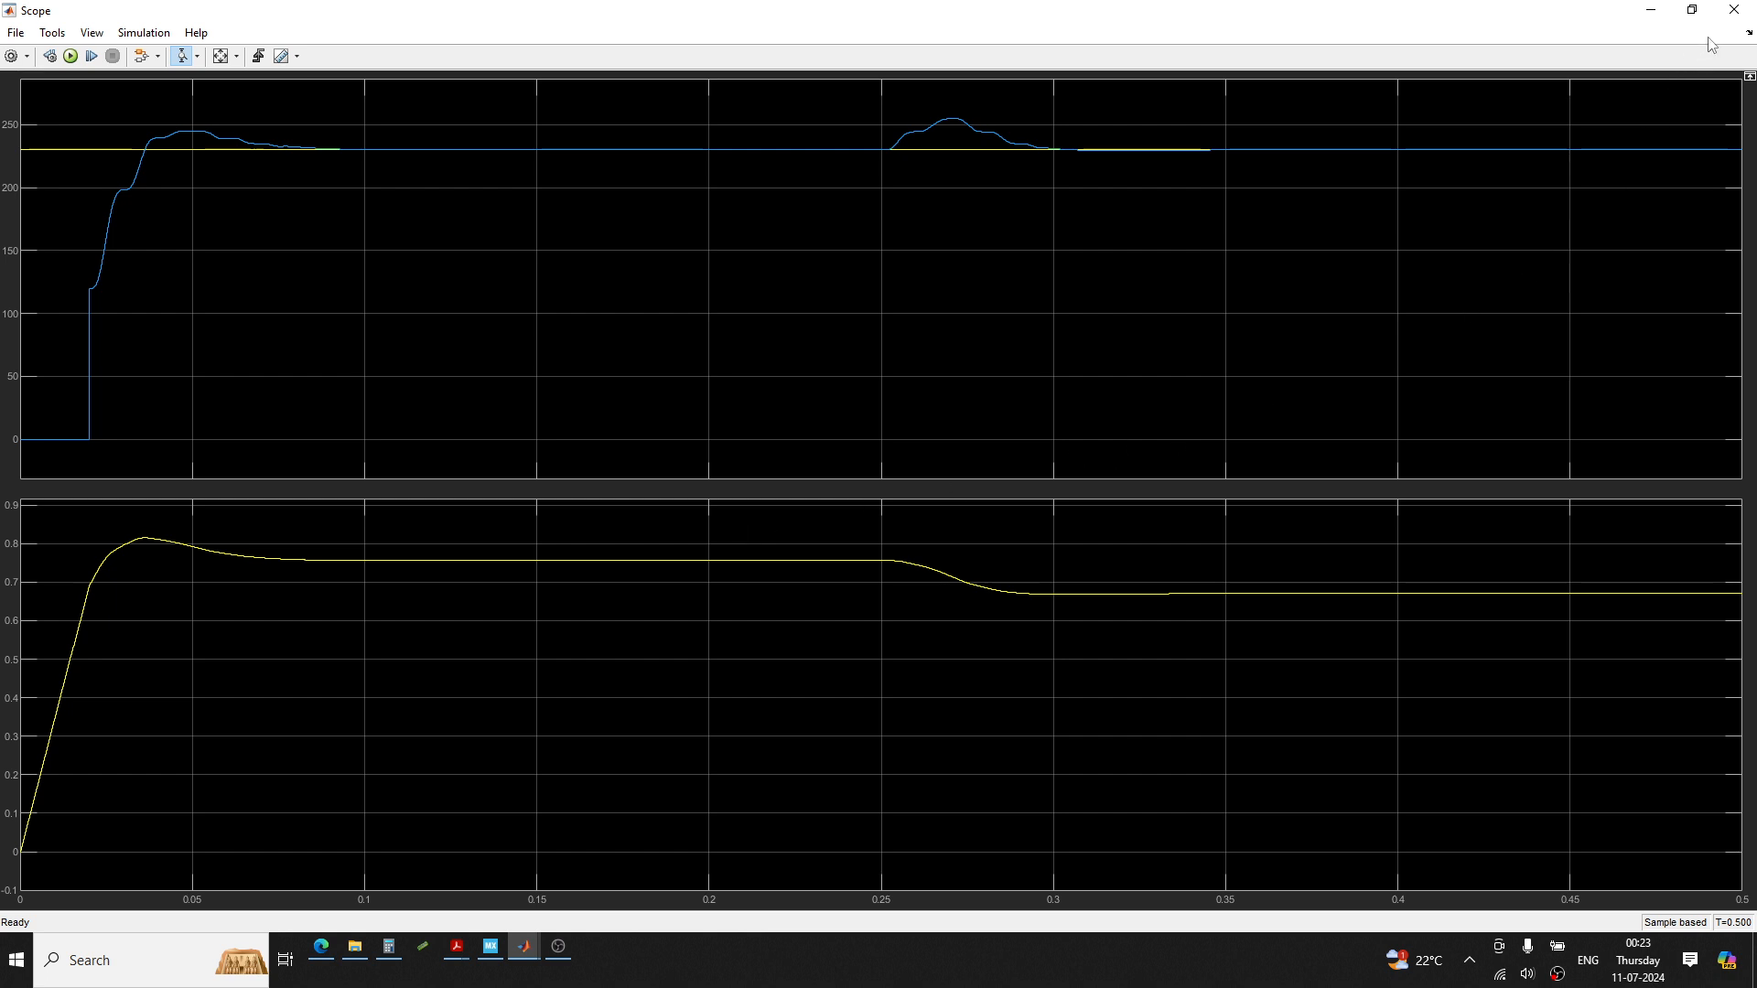
click(1733, 10)
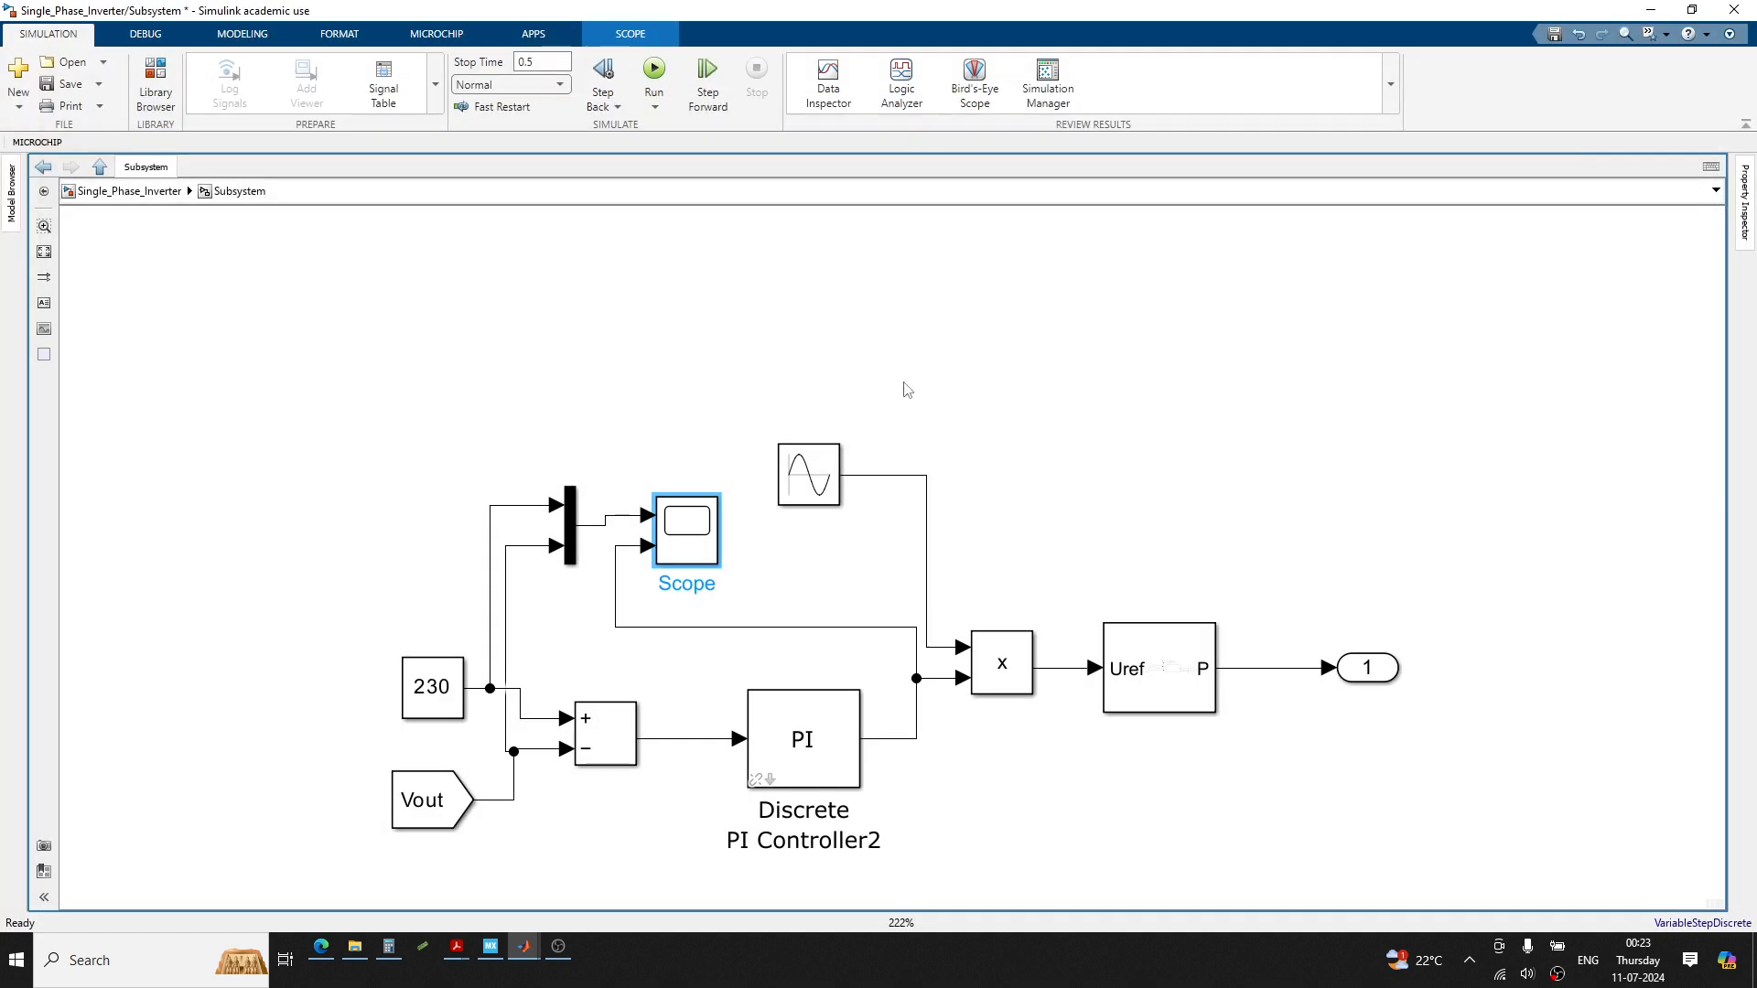
Review the Discrete PI Controller's gains and output limits in the Subsystem without changing them
click(183, 190)
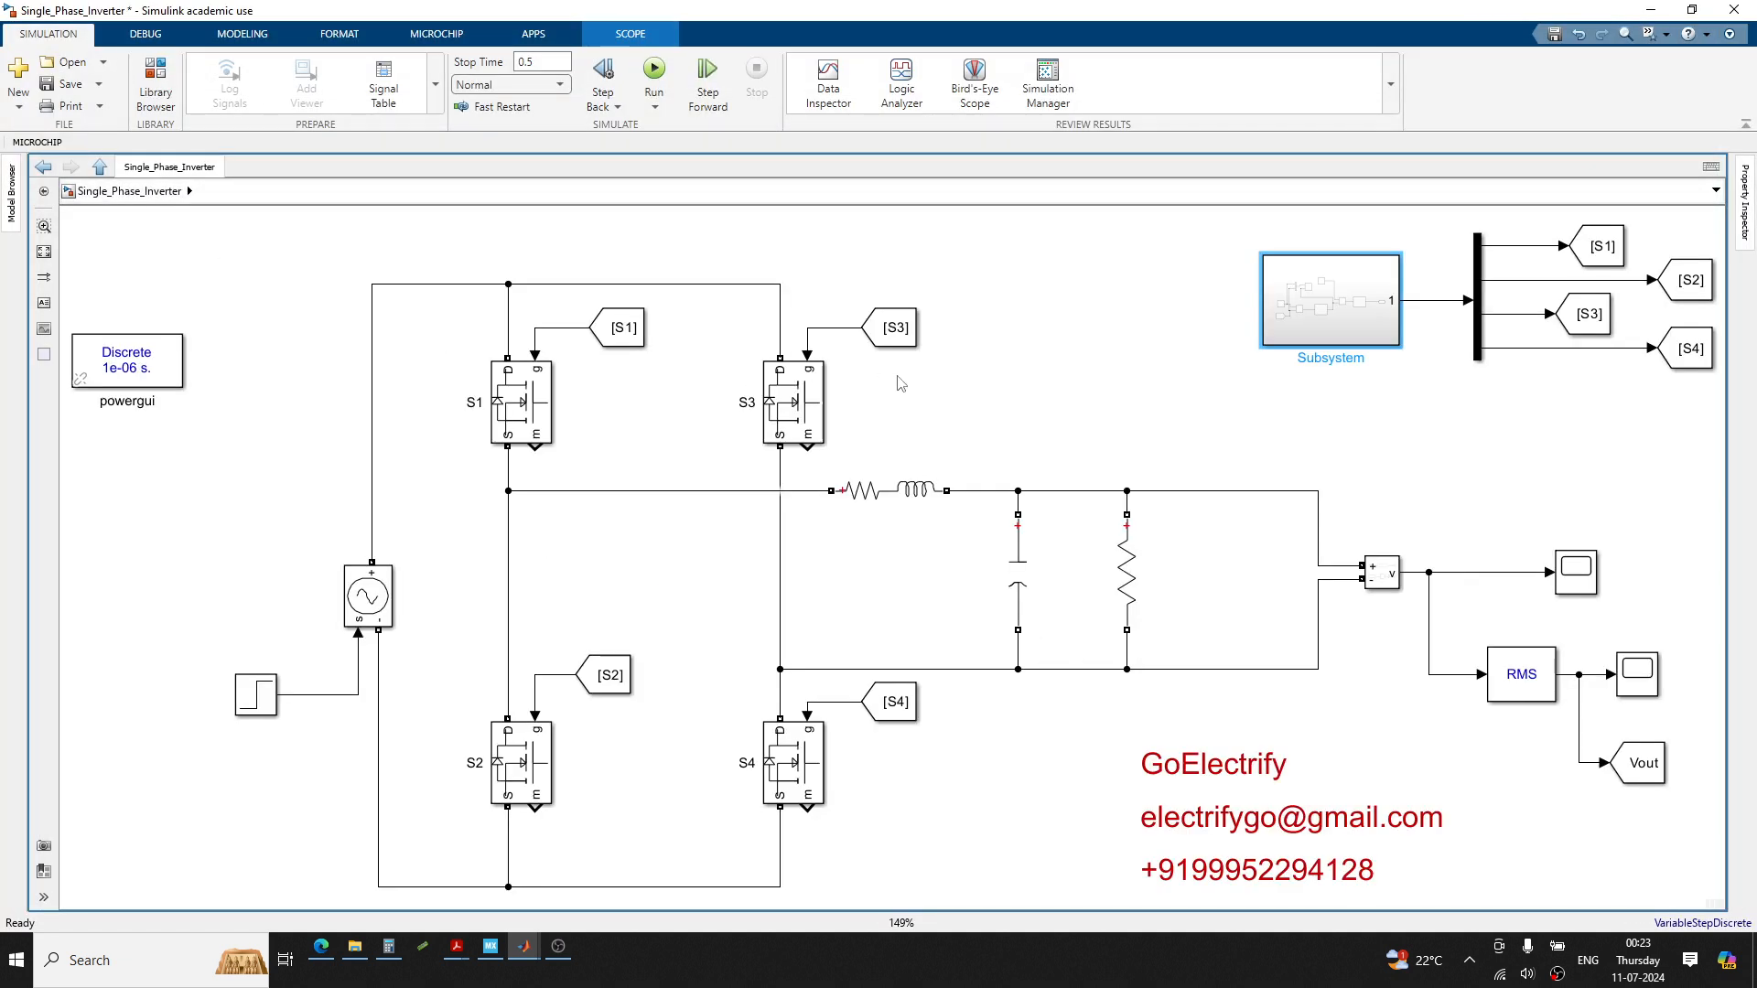
click(1073, 379)
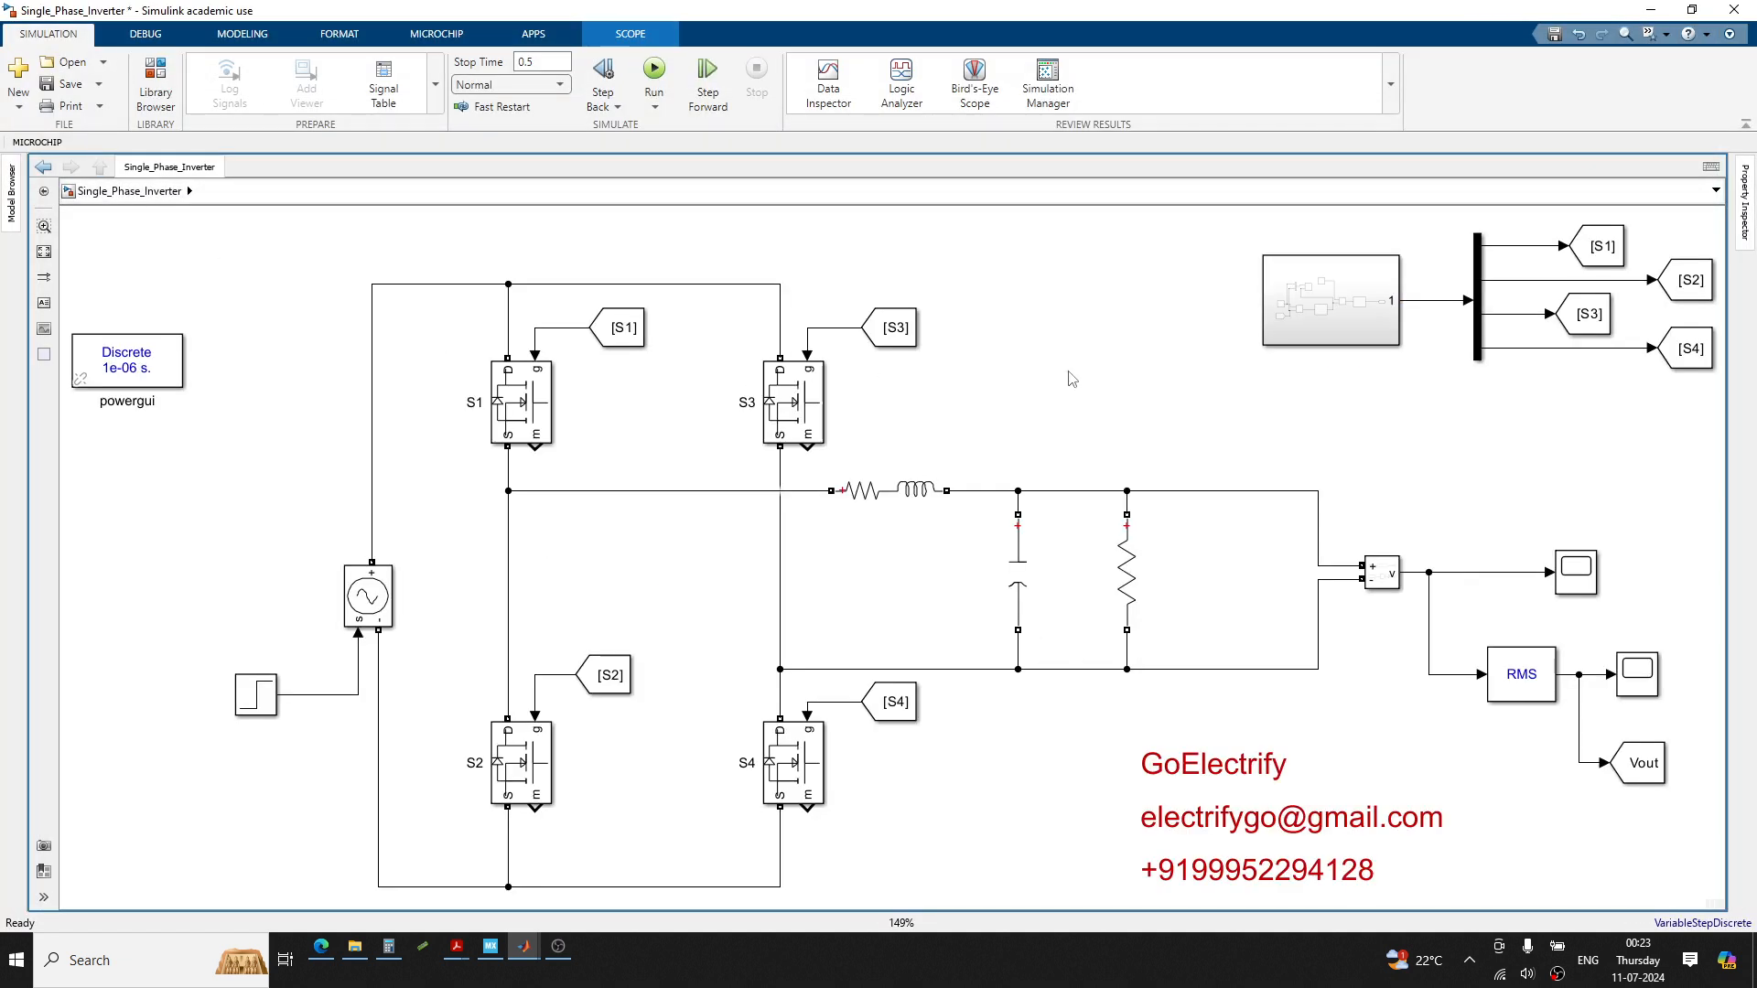
double_click(1329, 301)
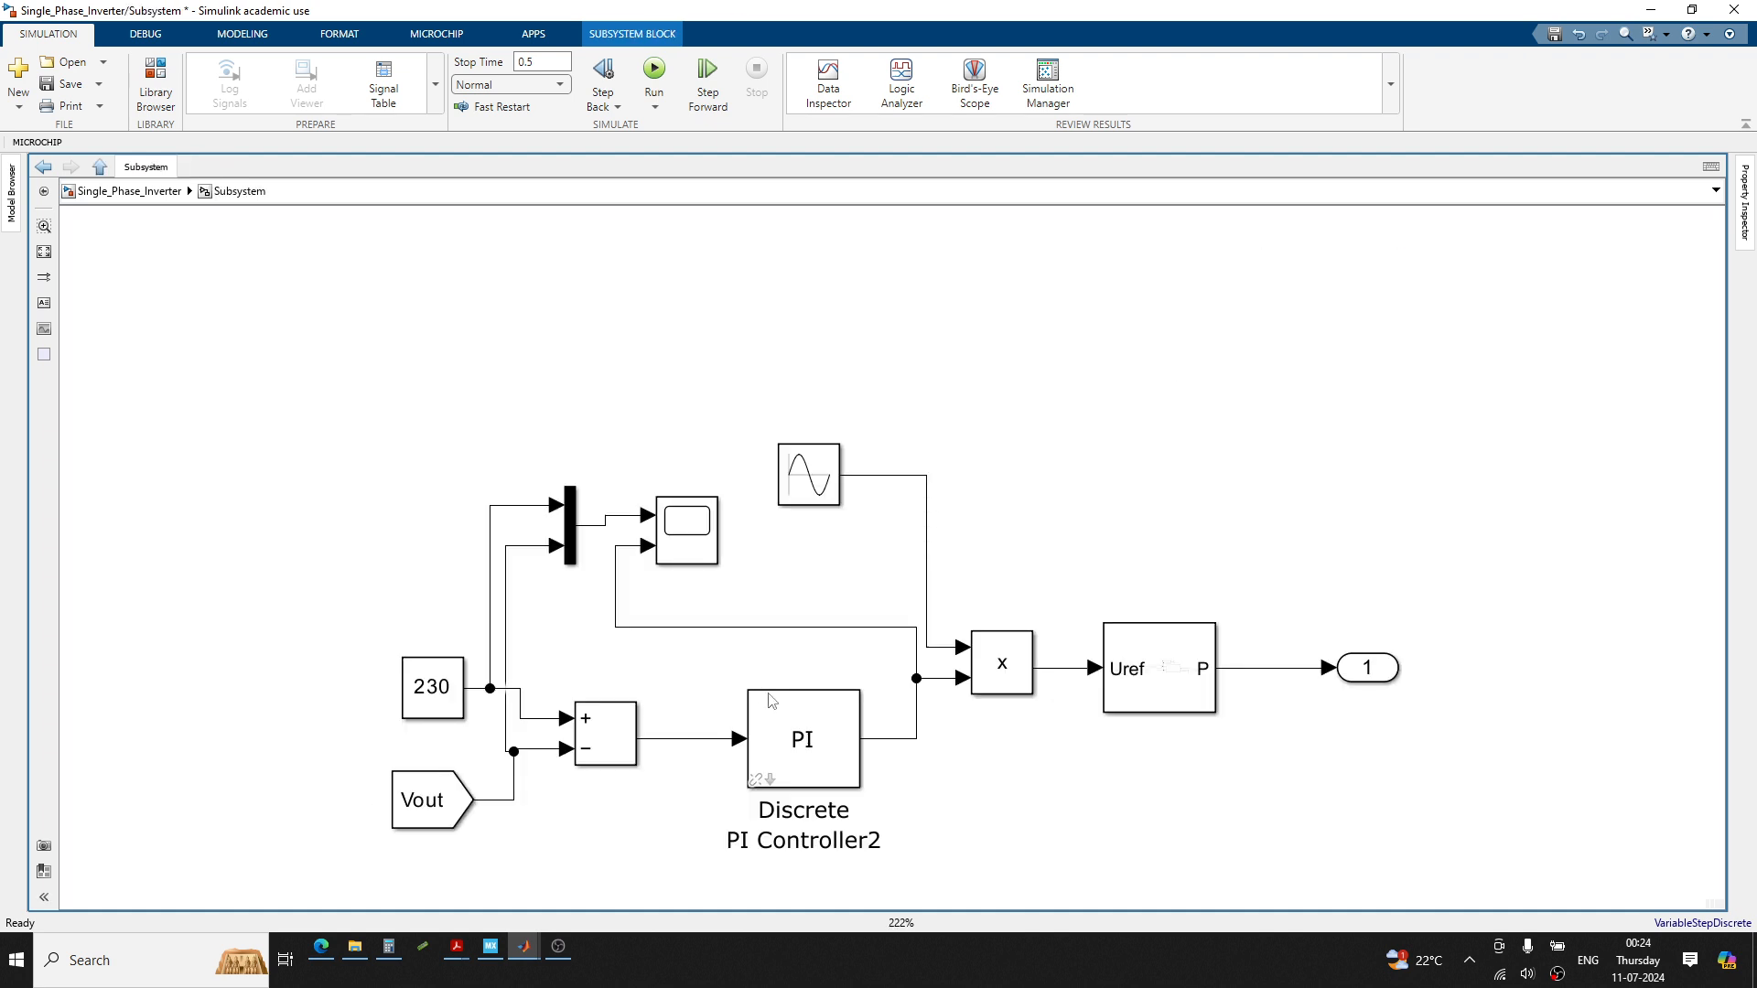
double_click(774, 704)
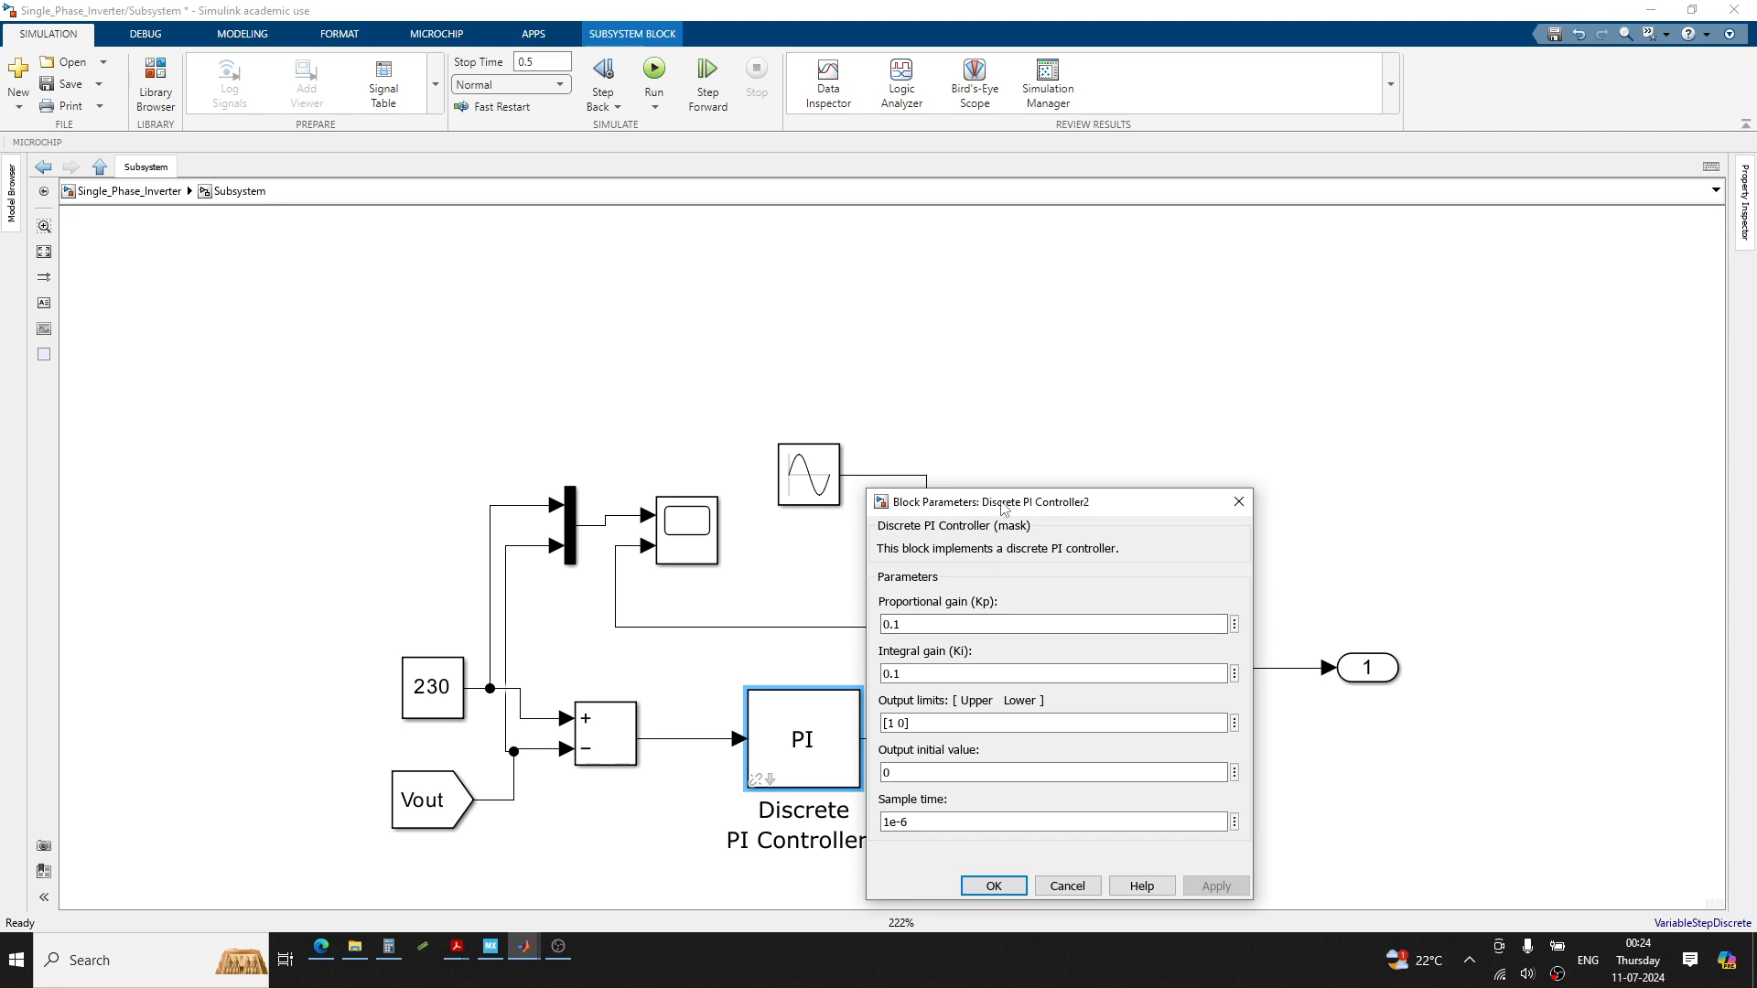
drag(1003, 509, 911, 356)
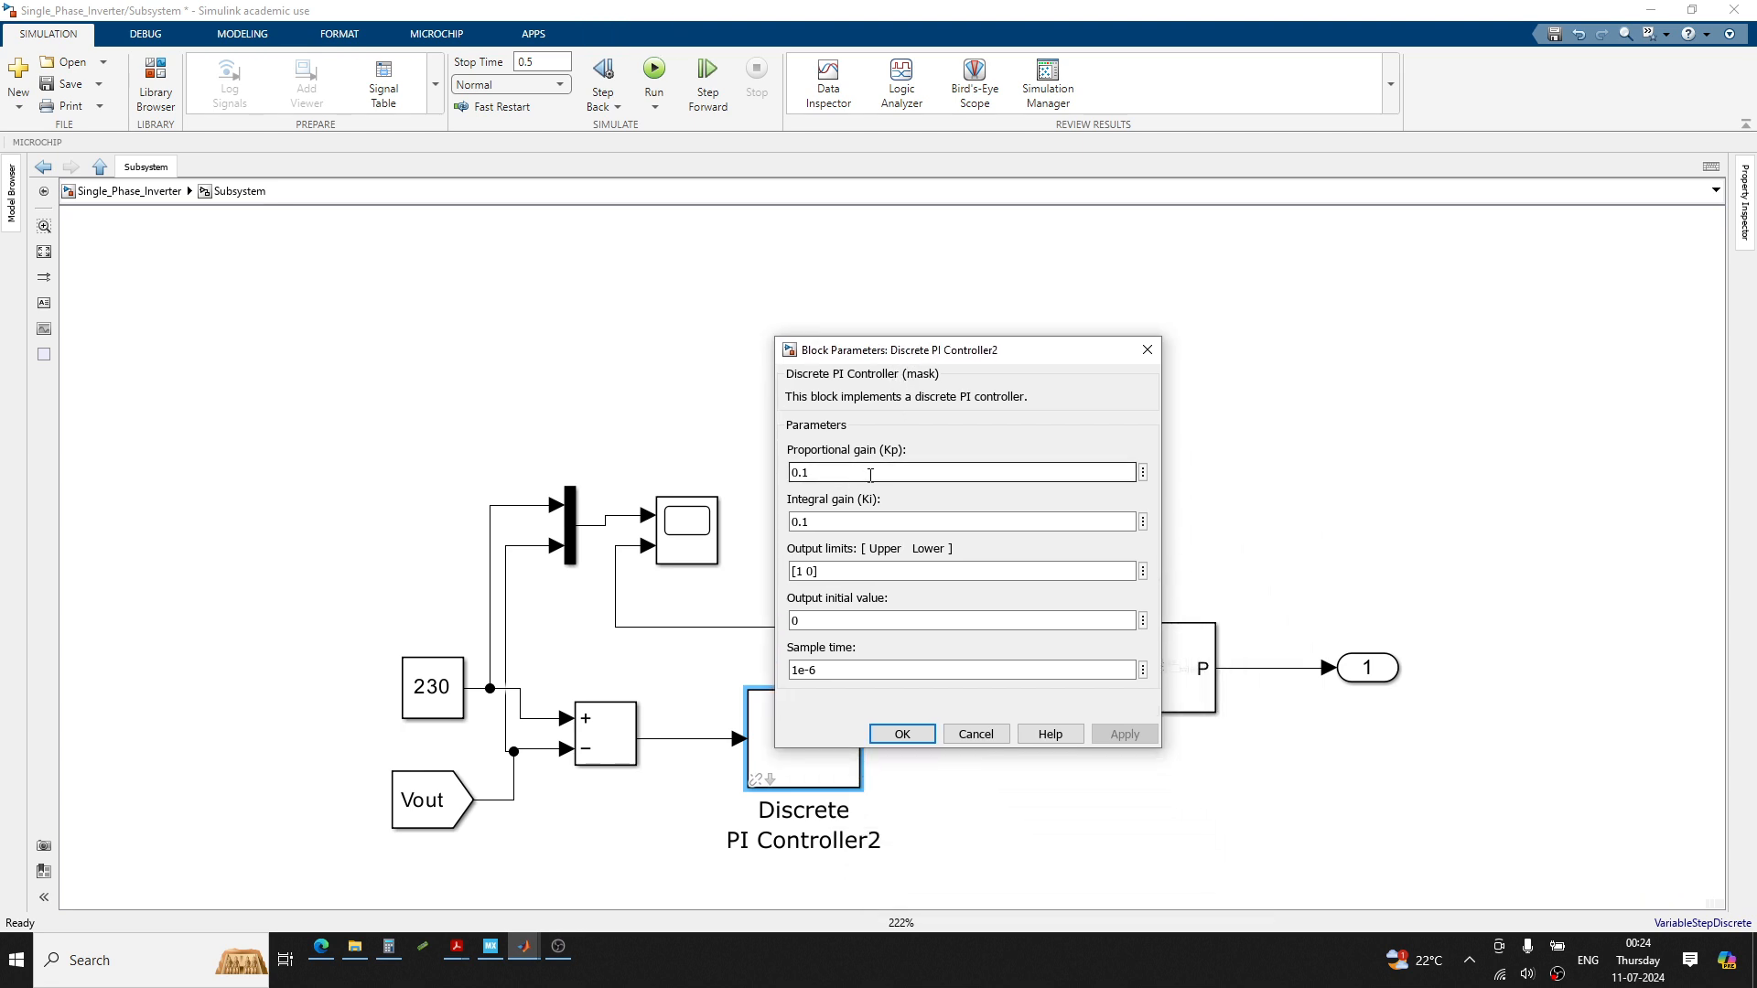
click(974, 735)
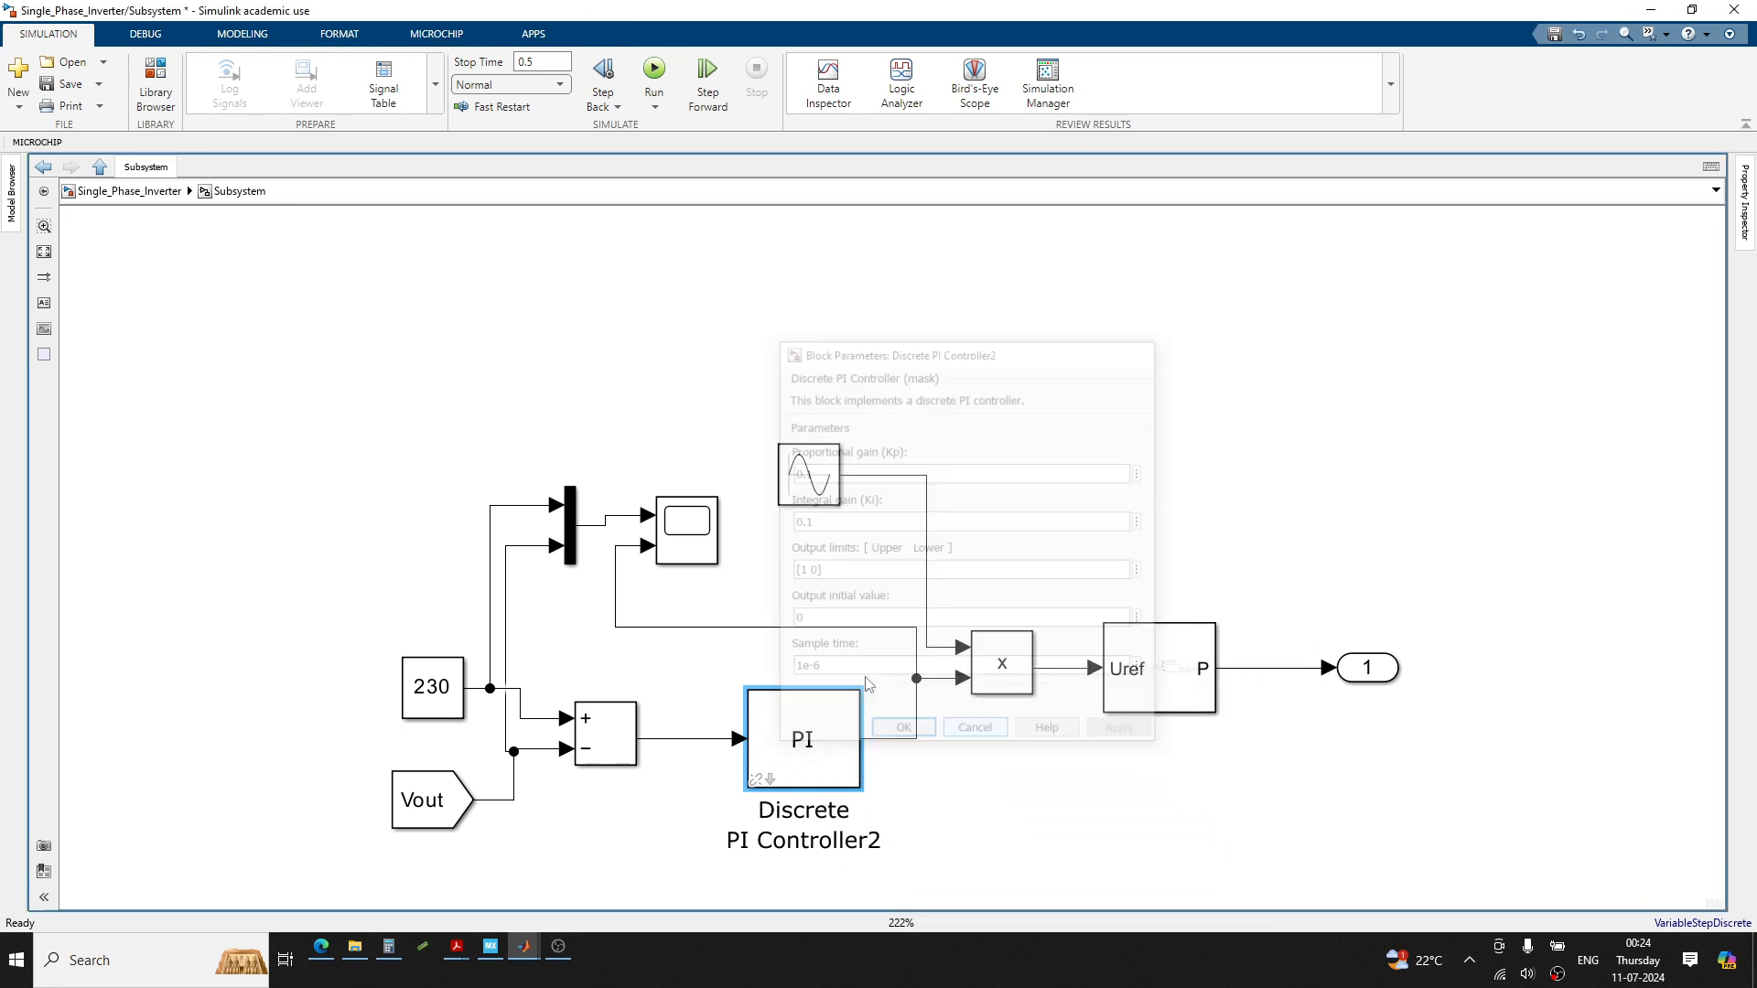
Delete the Controlled Voltage Source and its Step block, including their wiring, from the top-level inverter model
click(129, 192)
drag(179, 535, 390, 707)
key(Delete)
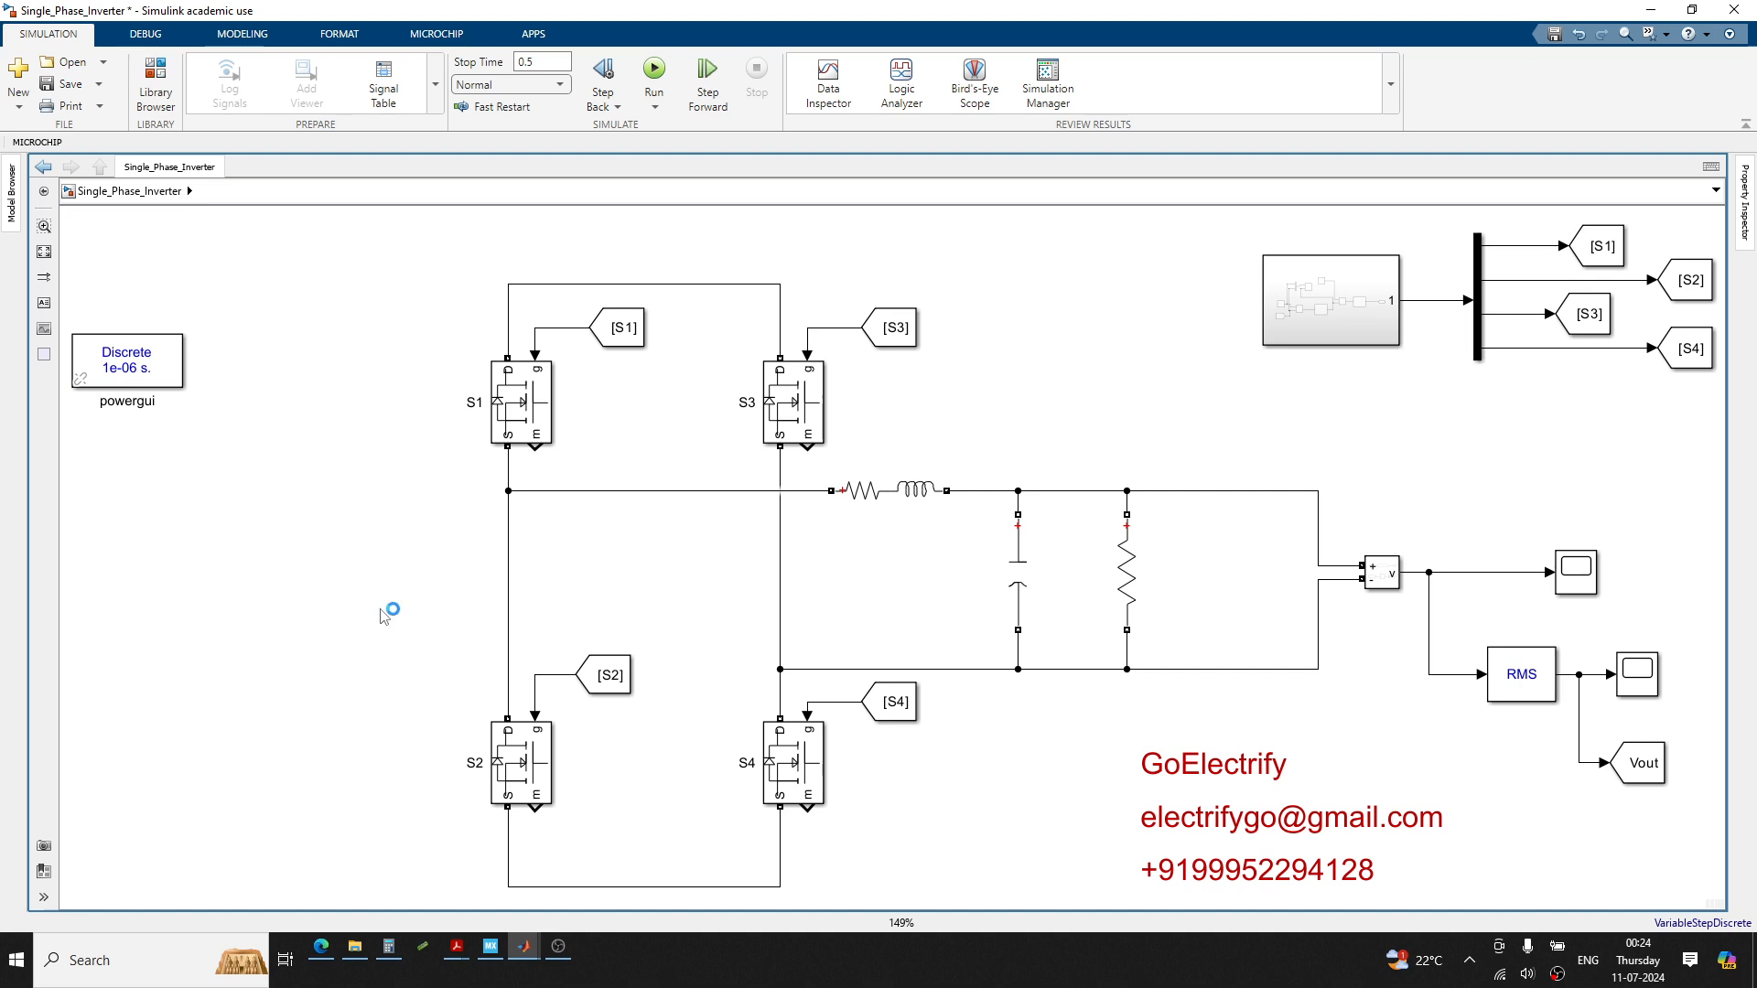
Add a Specialized Power Systems DC Voltage Source and wire it across the upper and lower rails of the inverter bridge
double_click(385, 615)
text(d)
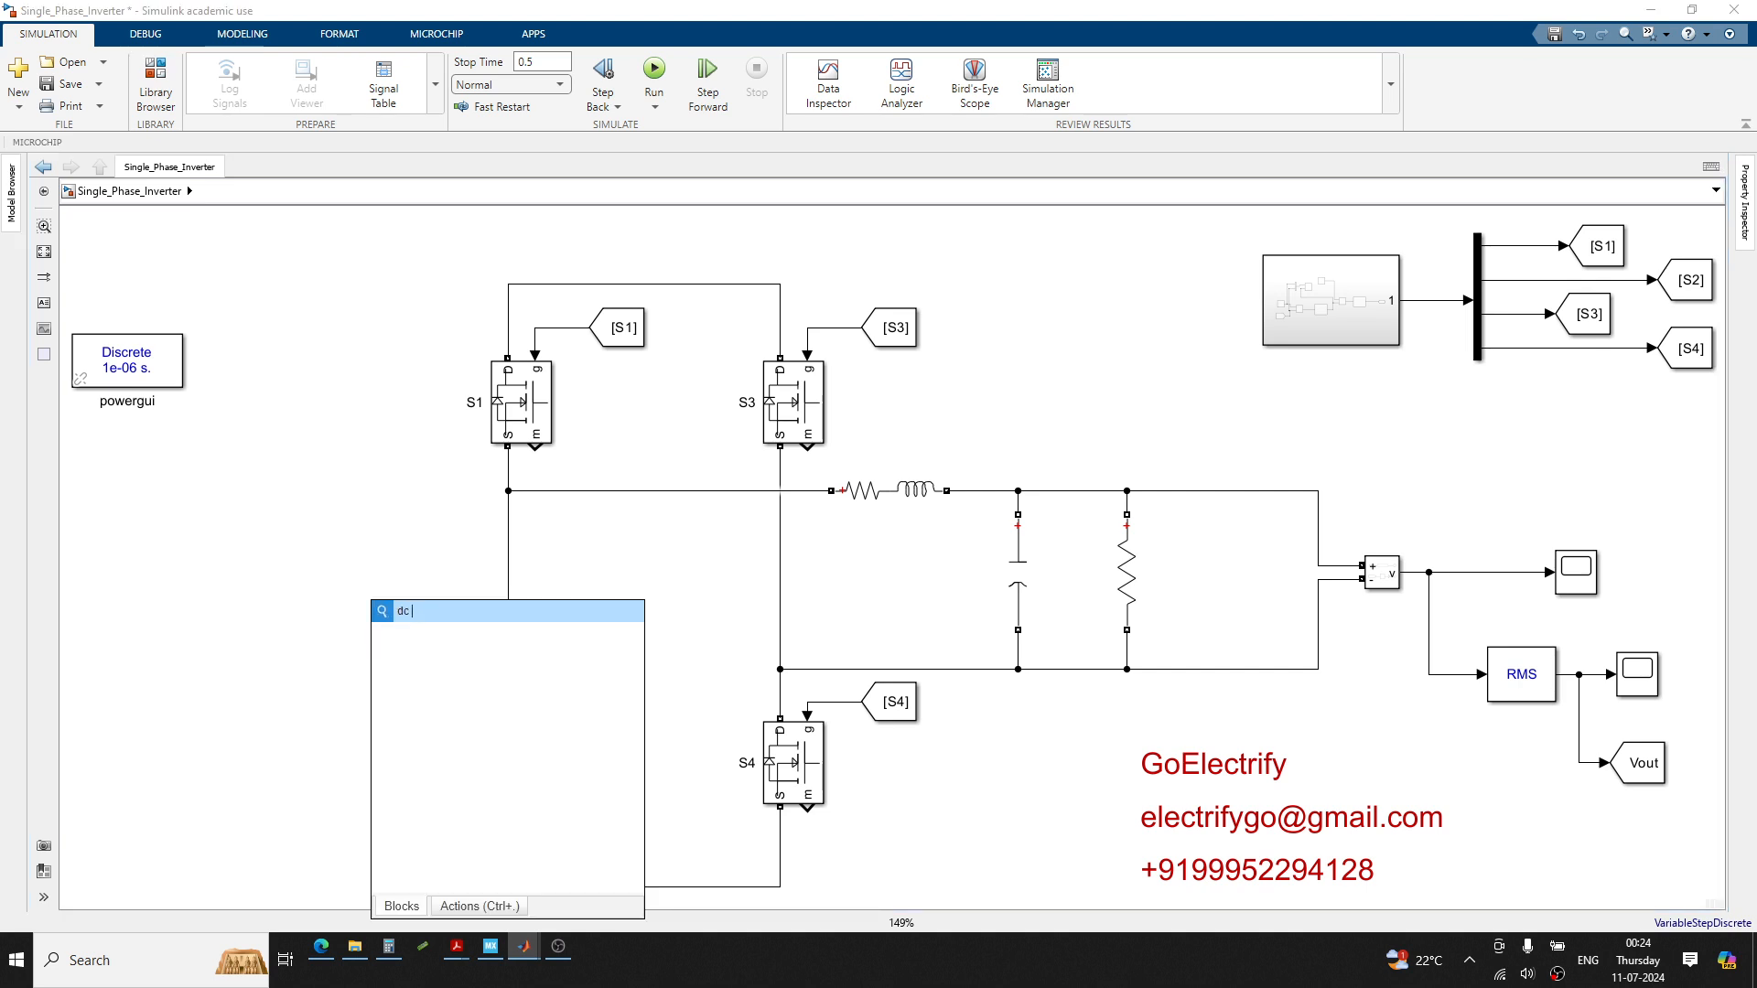
text(c)
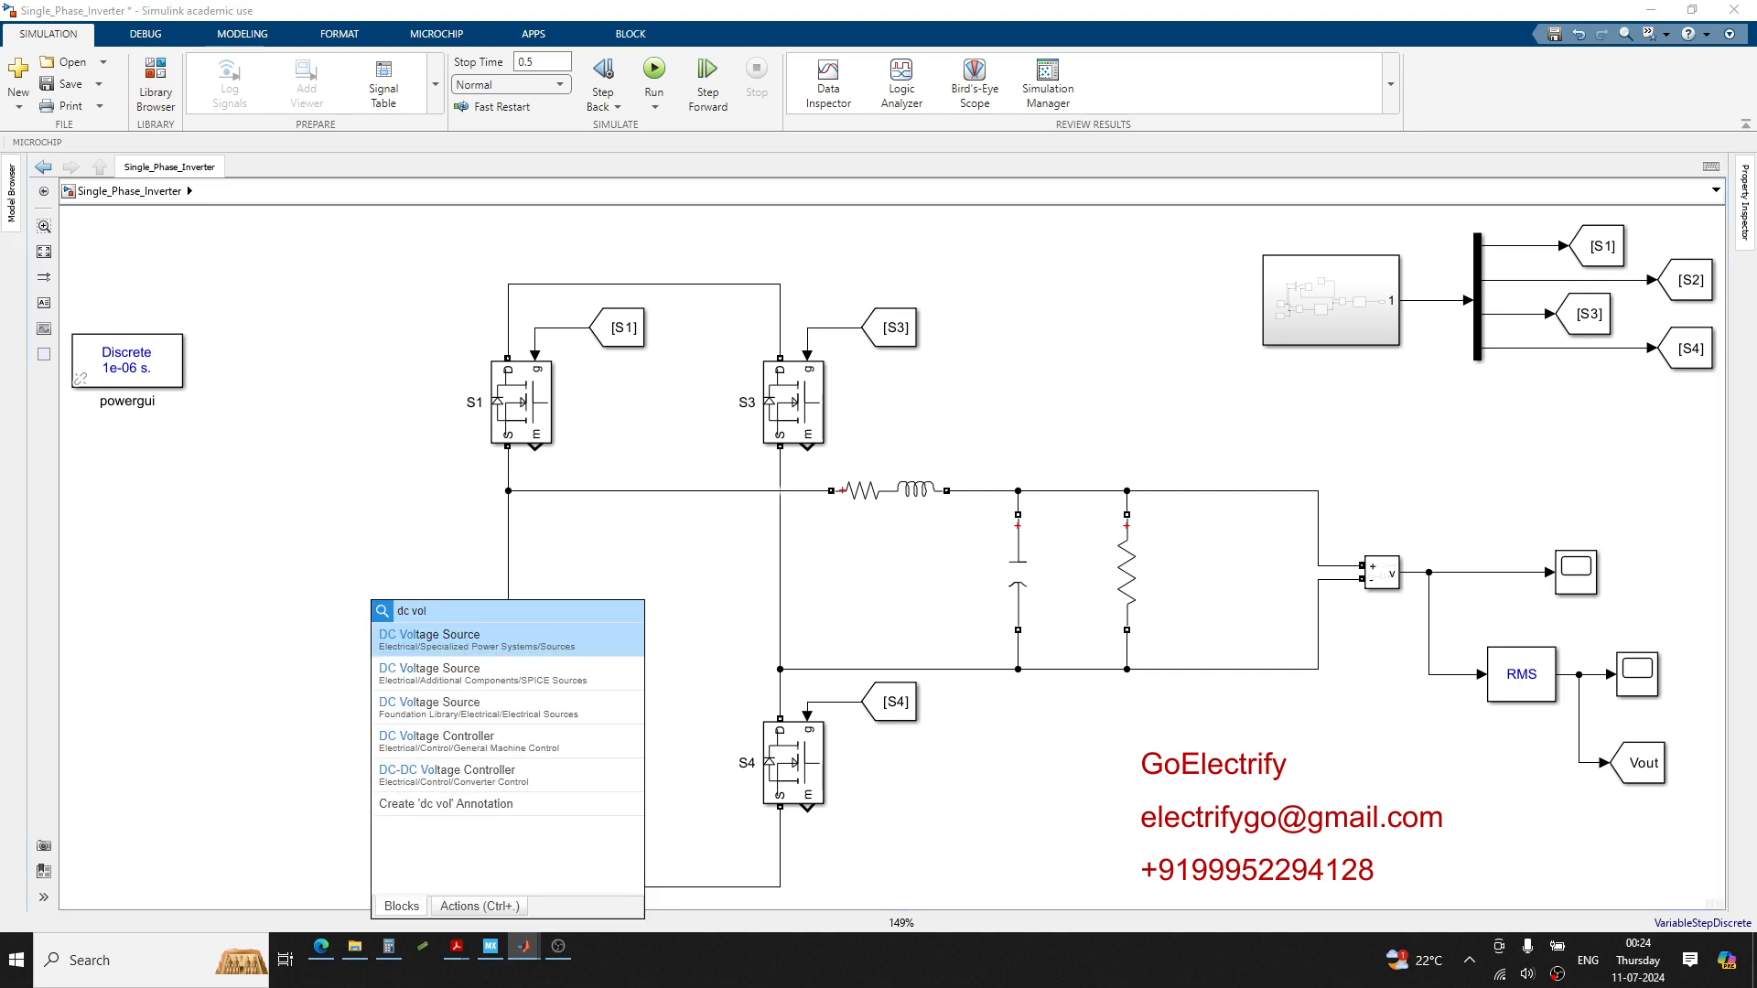
key(Return)
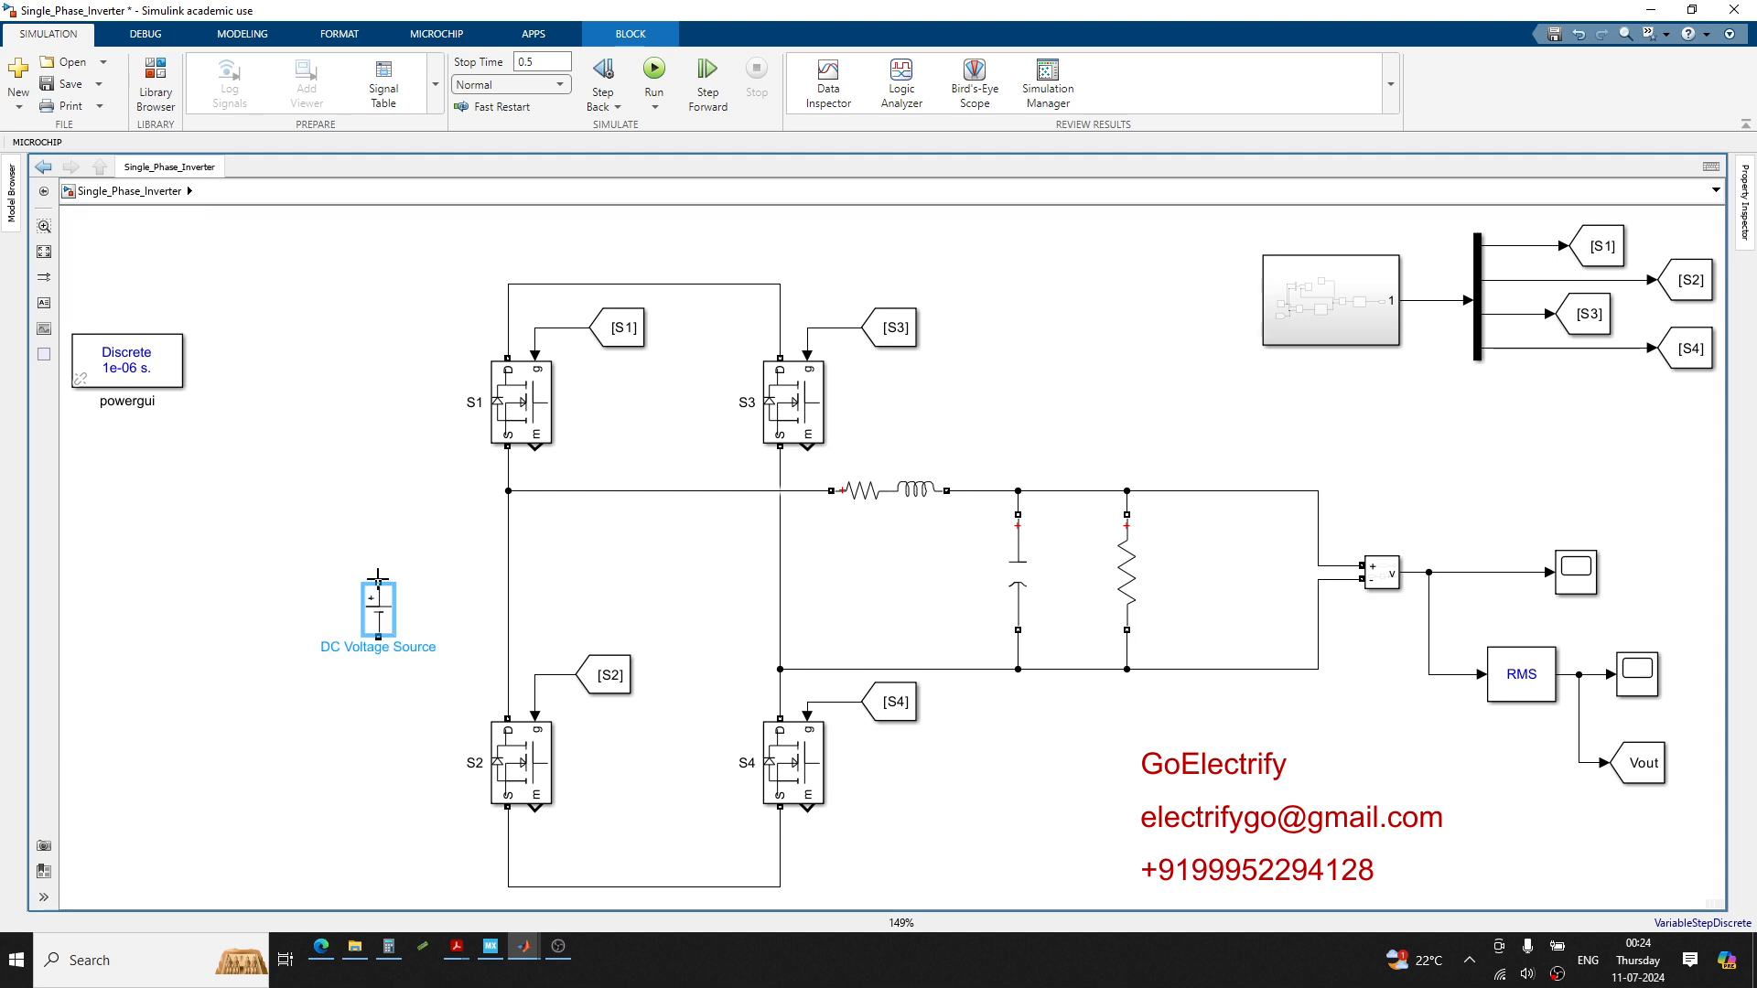
drag(378, 582, 508, 285)
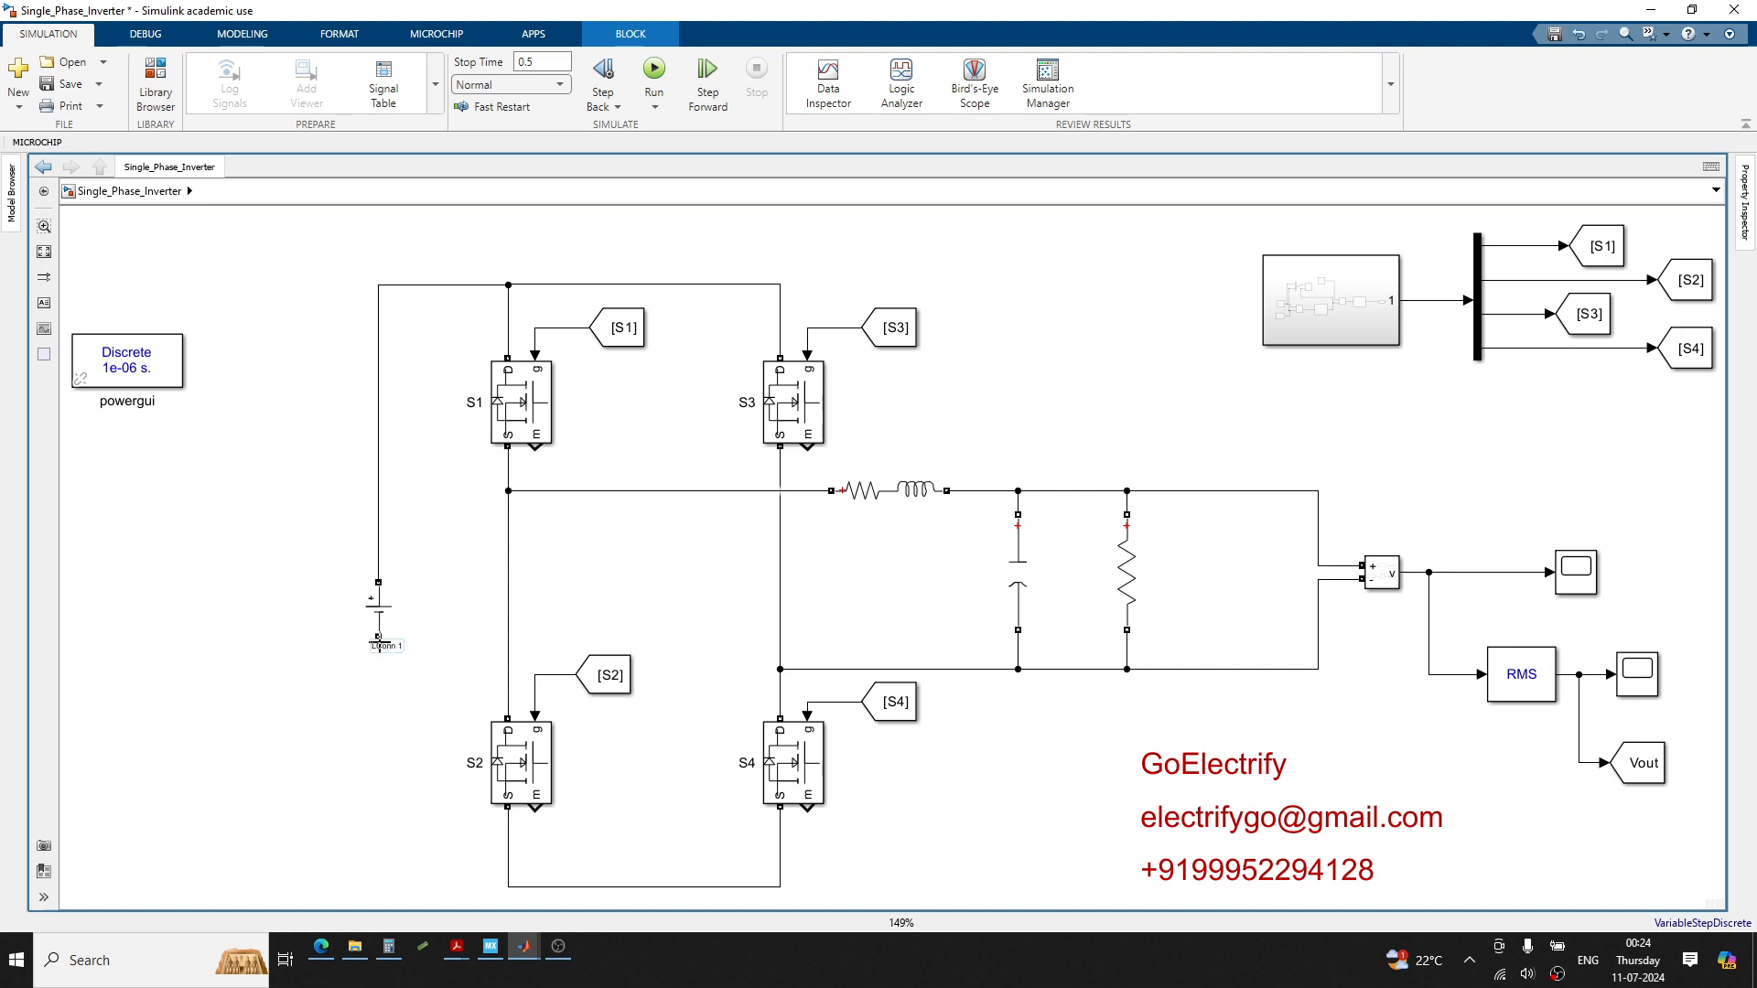
drag(423, 683, 467, 829)
mouse_move(379, 642)
mouse_down()
mouse_move(416, 769)
mouse_move(508, 875)
mouse_up()
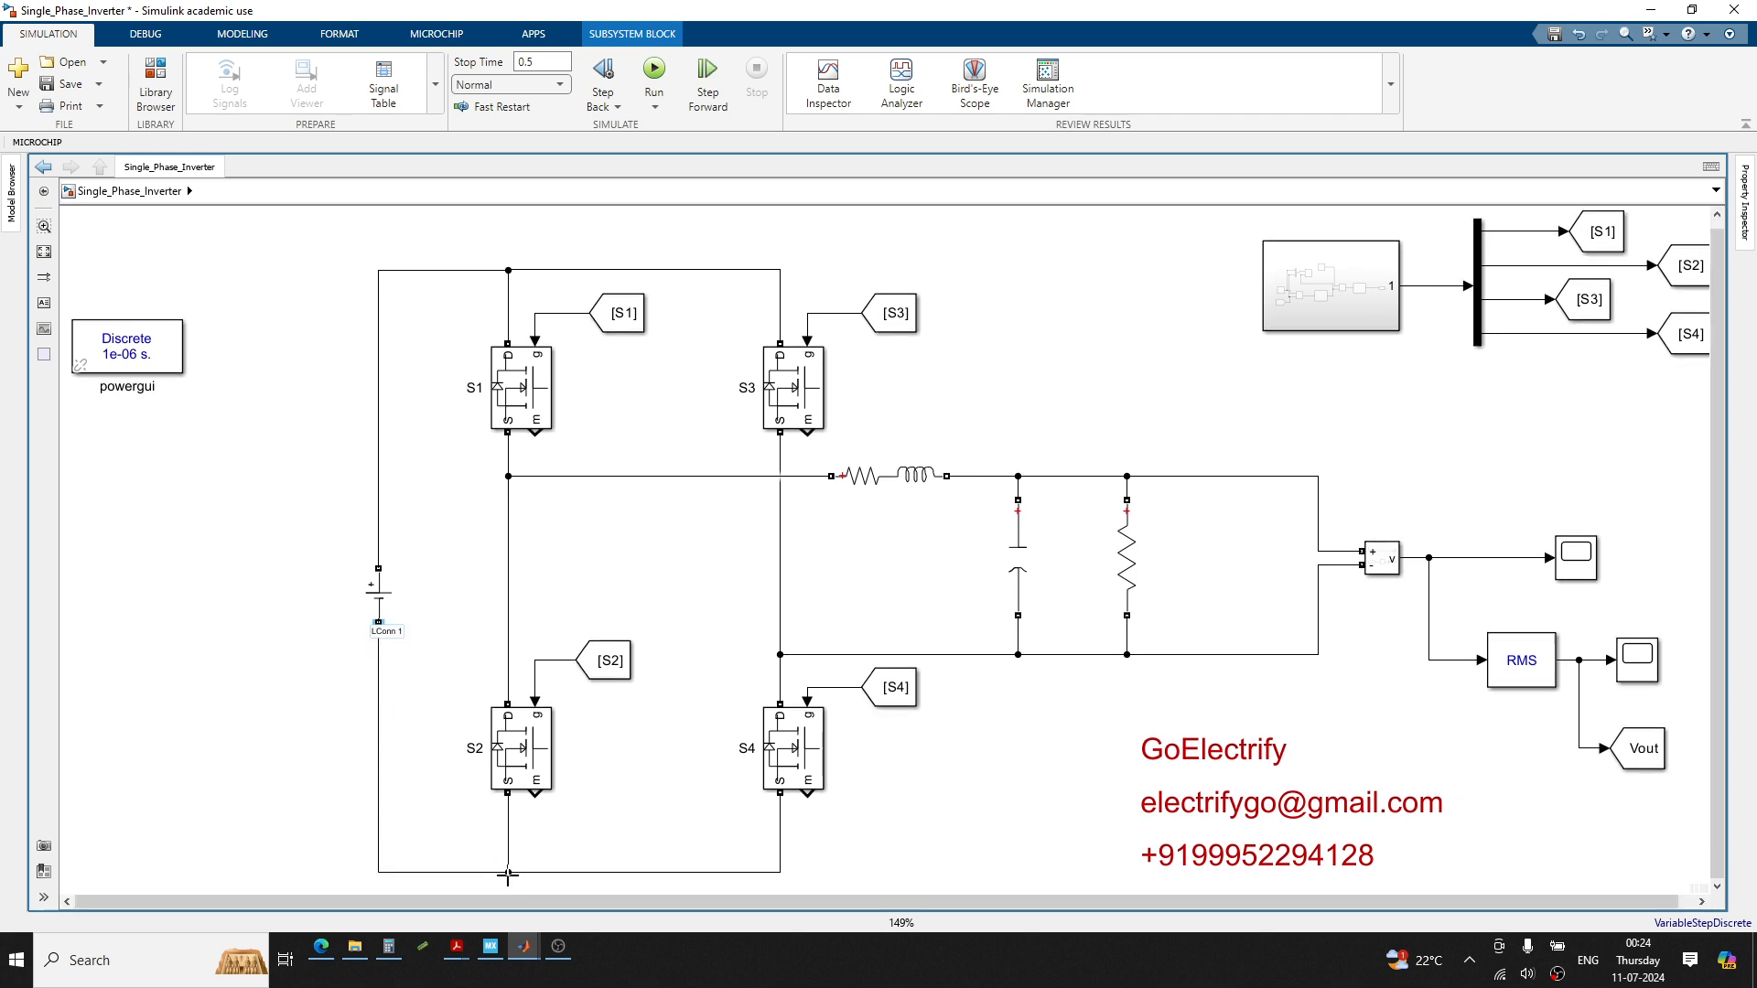
Set the DC Voltage Source's amplitude to 400 V
double_click(379, 594)
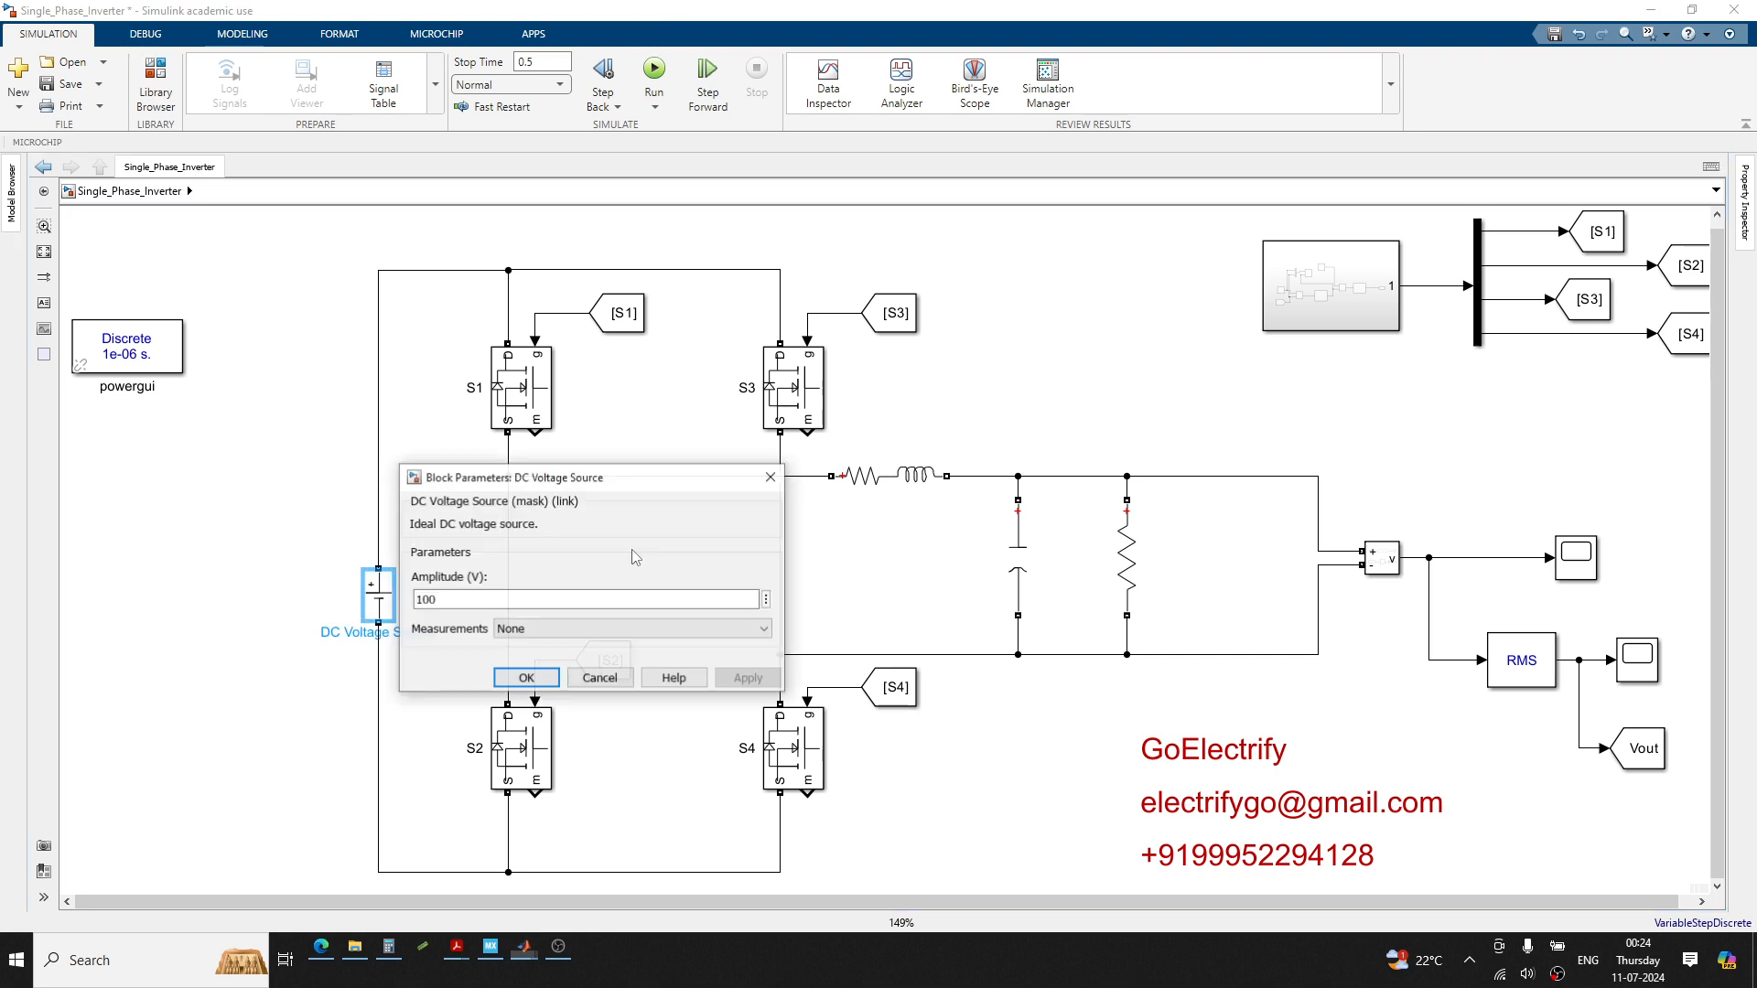
double_click(556, 599)
text(400)
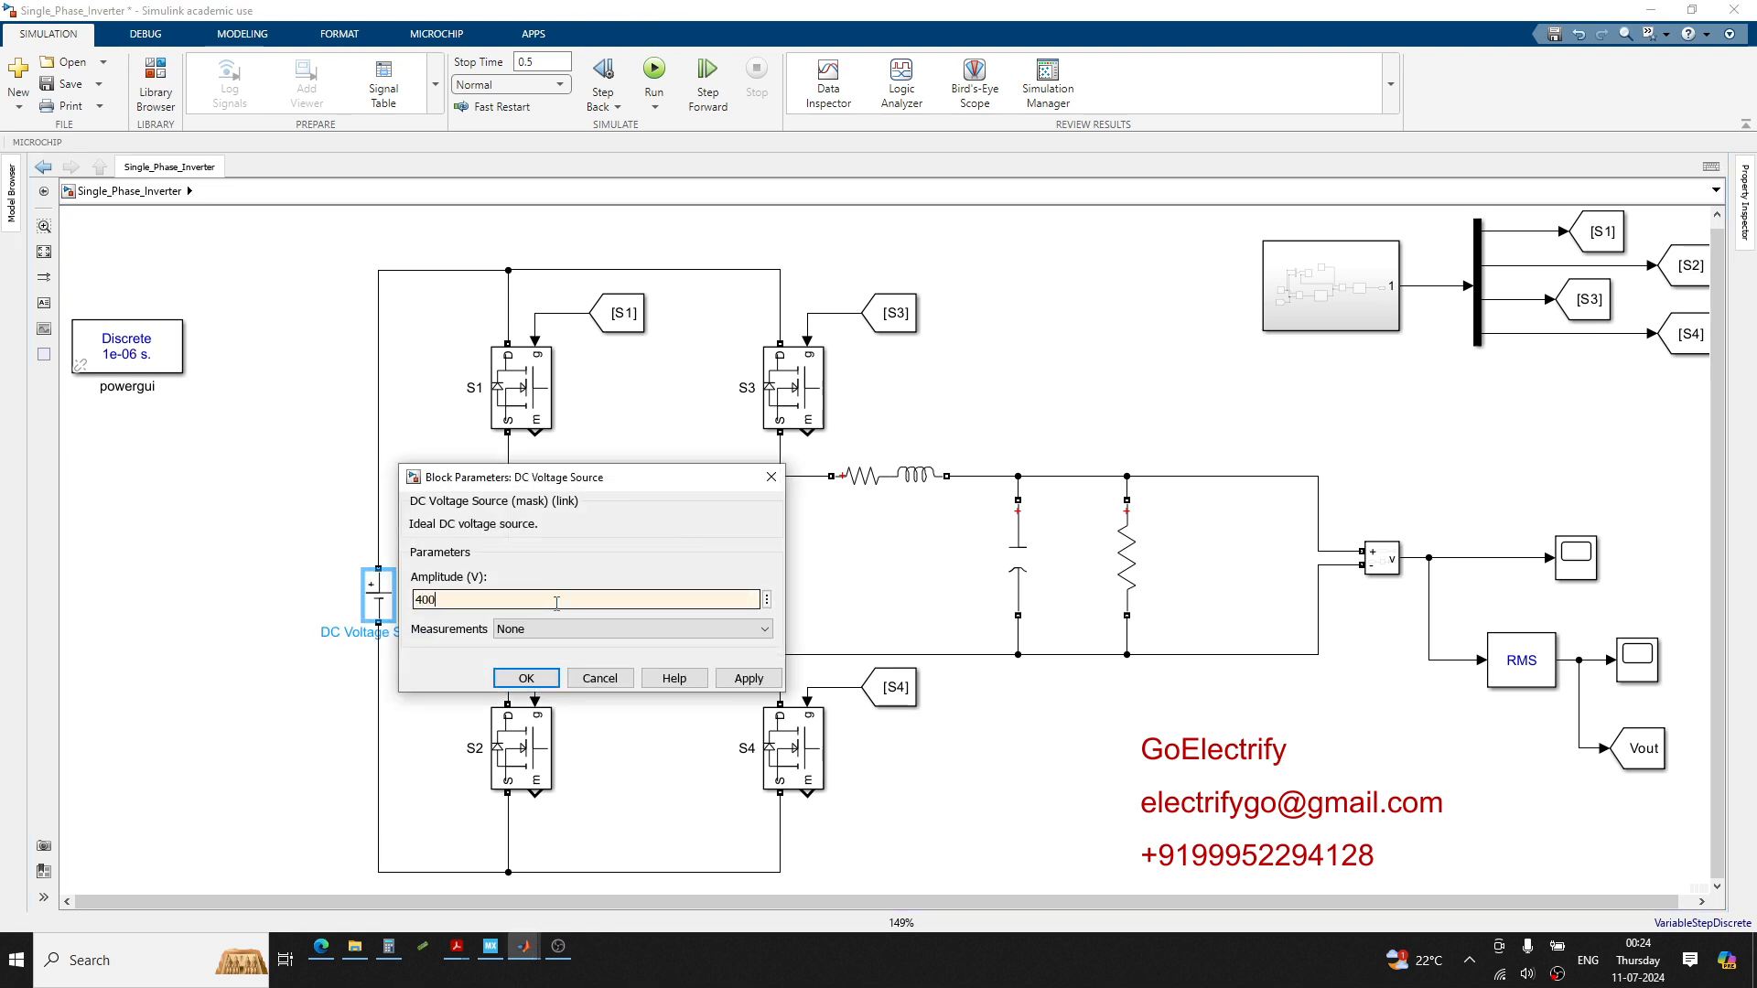
key(Return)
click(1069, 334)
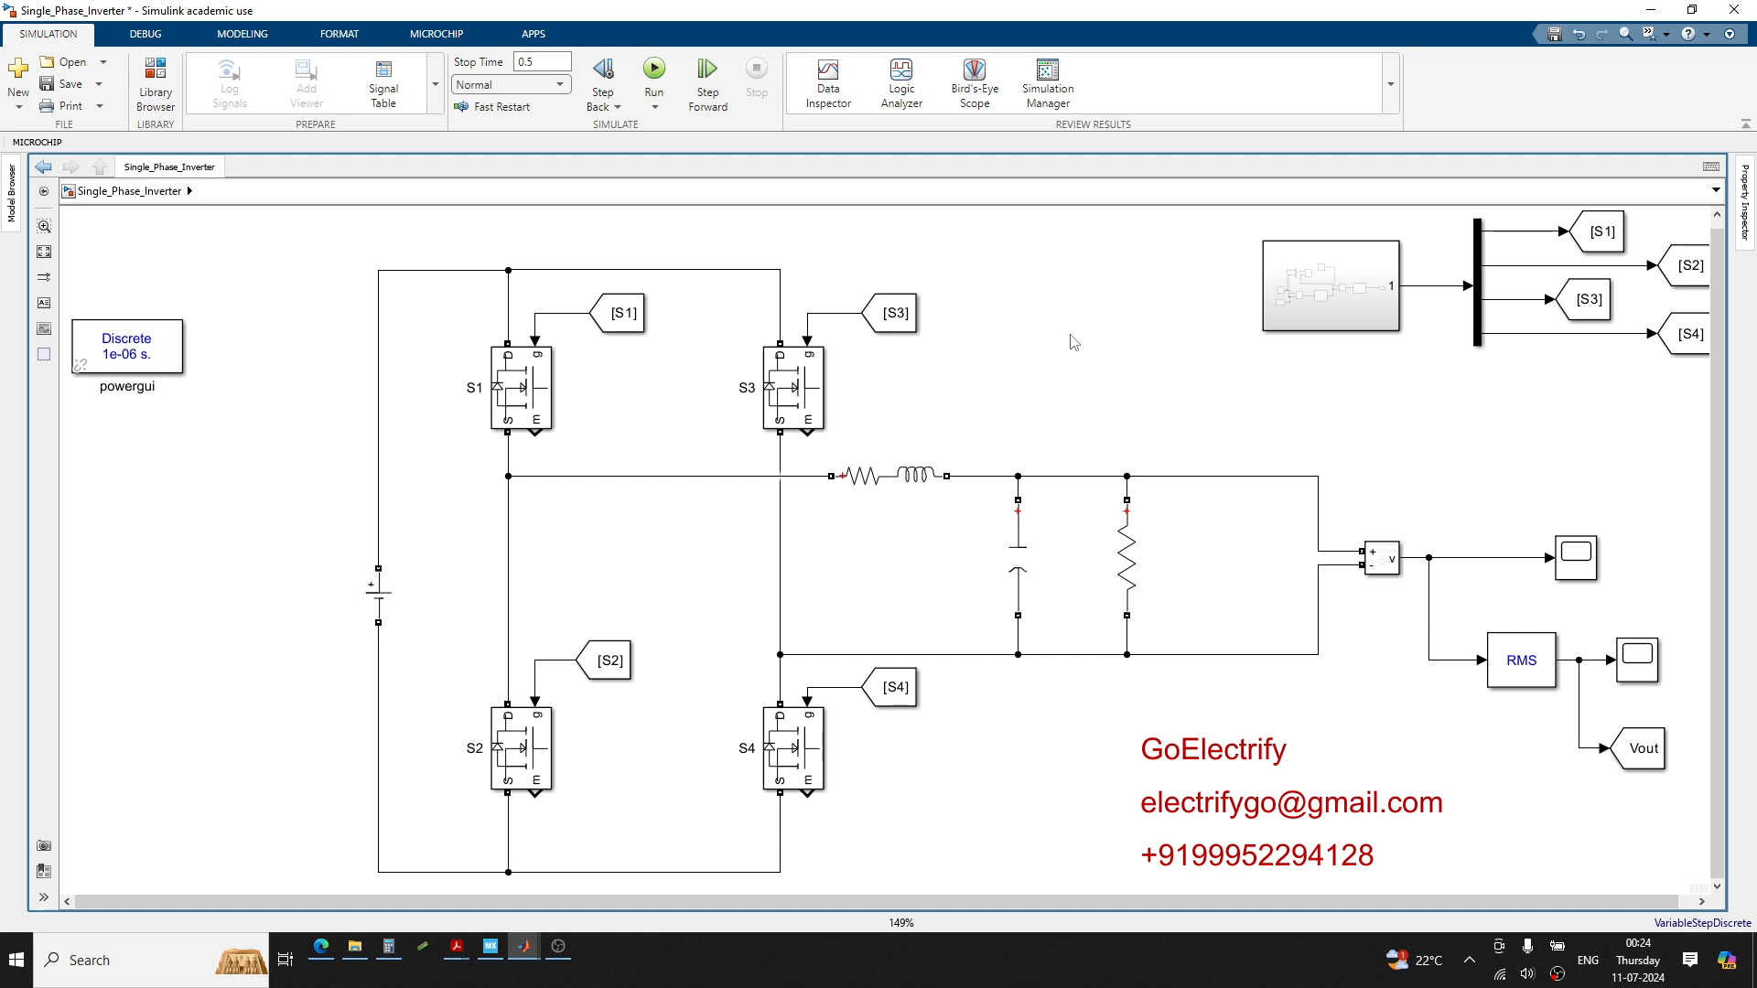
Check the previous run's startup overshoot and settling in the Subsystem Scope
double_click(1304, 308)
double_click(716, 541)
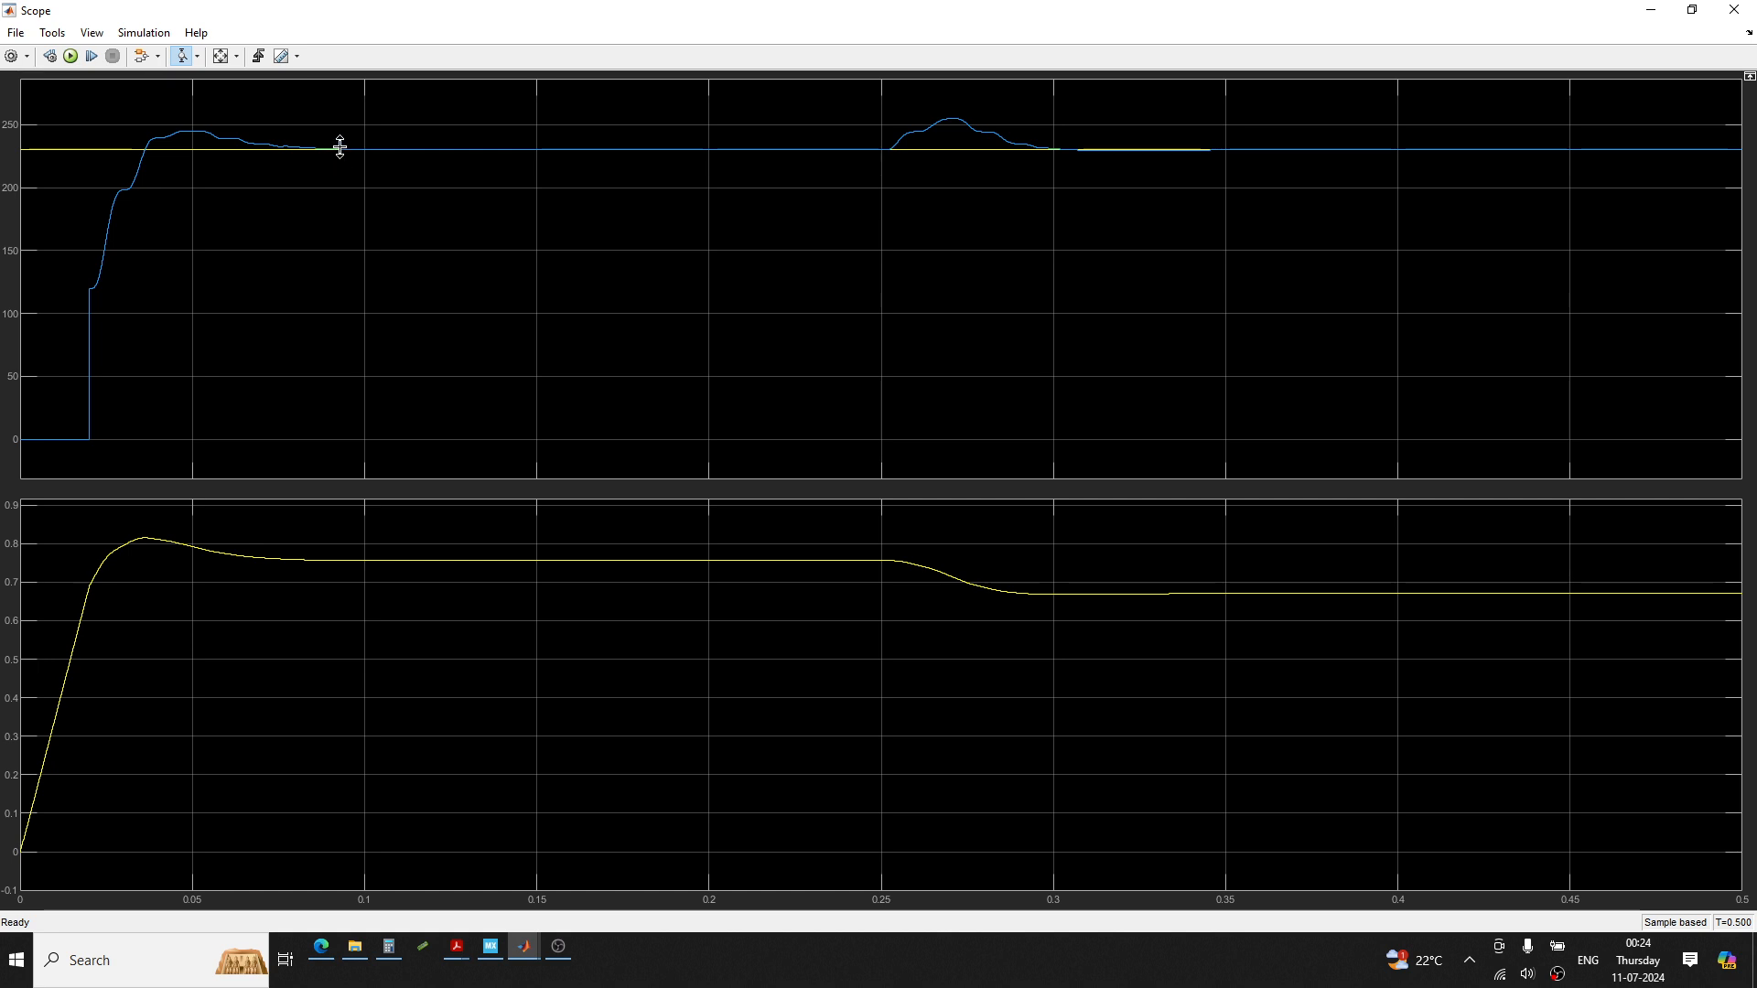
click(1734, 11)
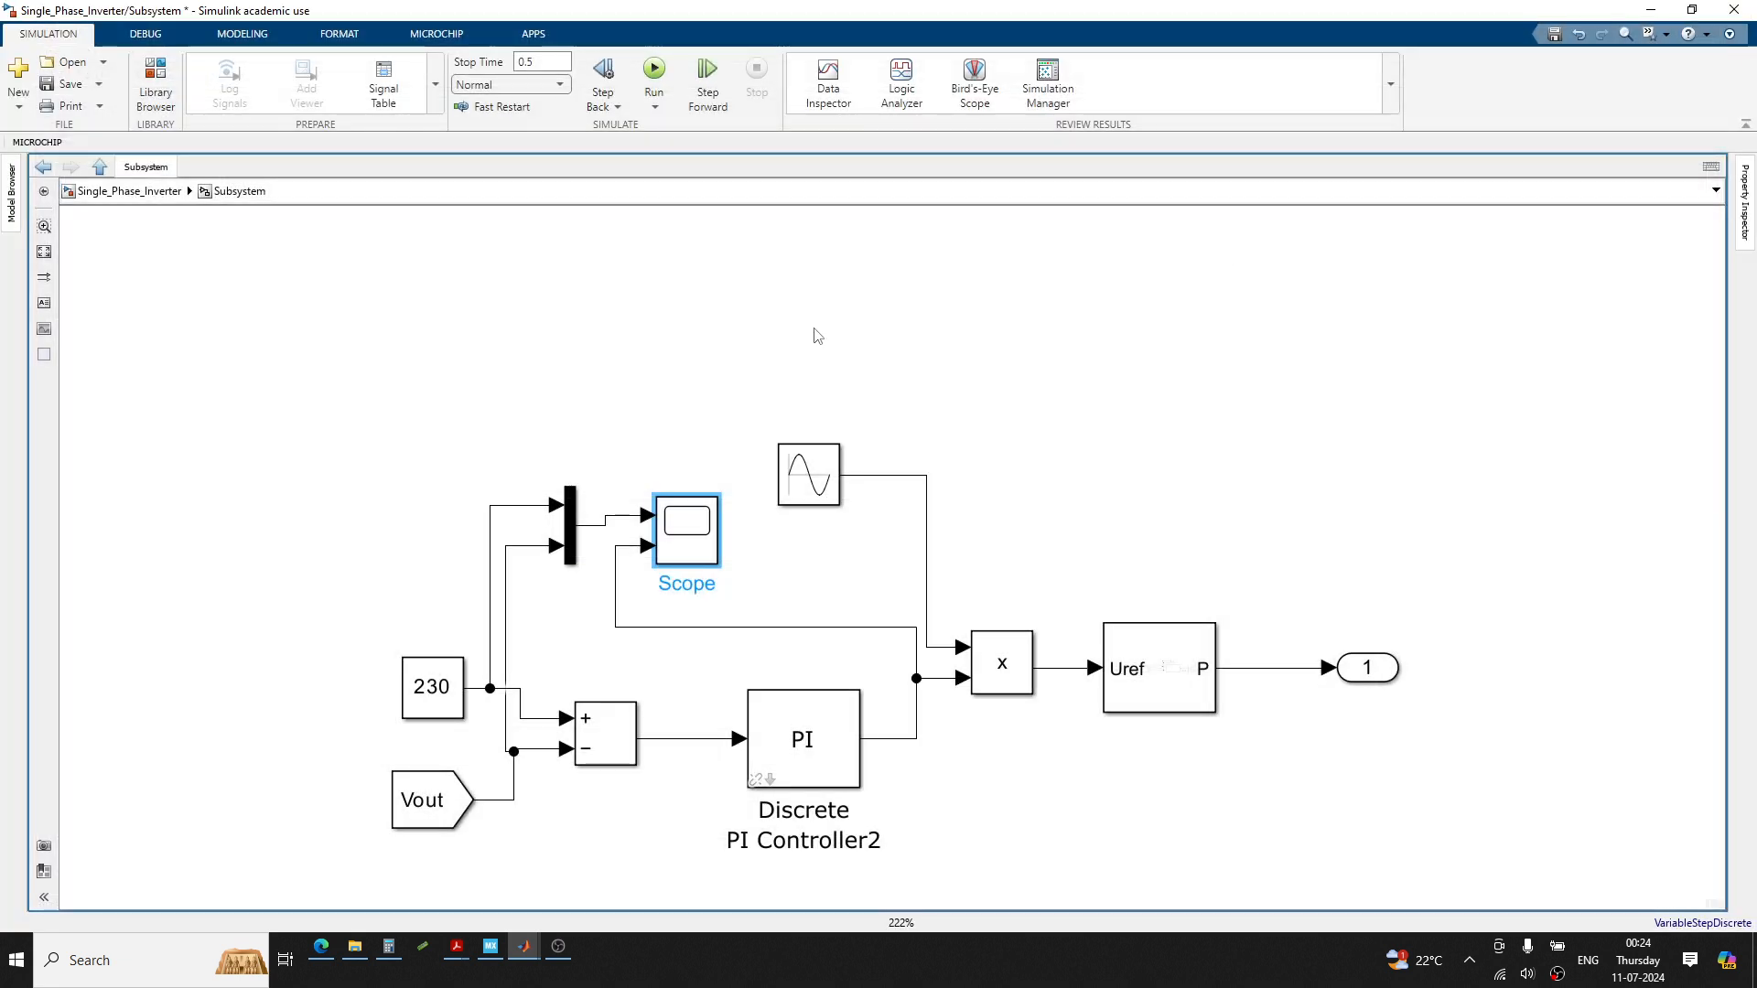
Set the Discrete PI Controller's proportional gain (Kp) to 0.01, keeping the integral gain at 0.1
double_click(811, 719)
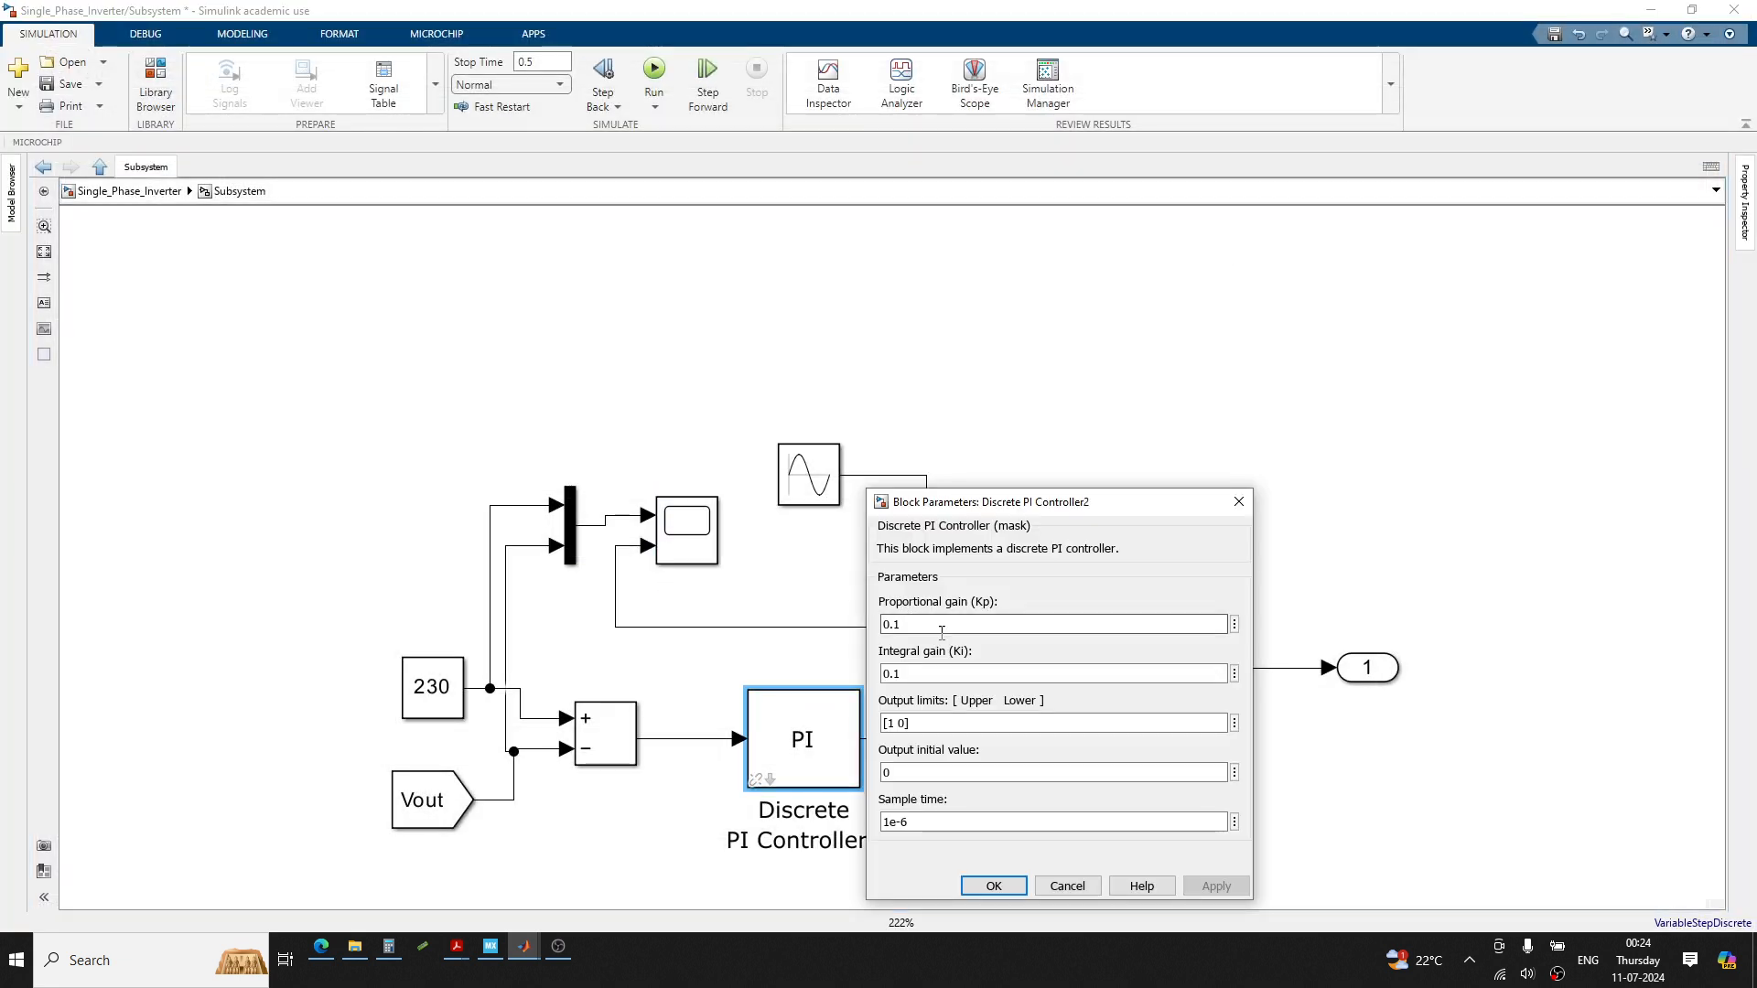
double_click(942, 630)
key(Left)
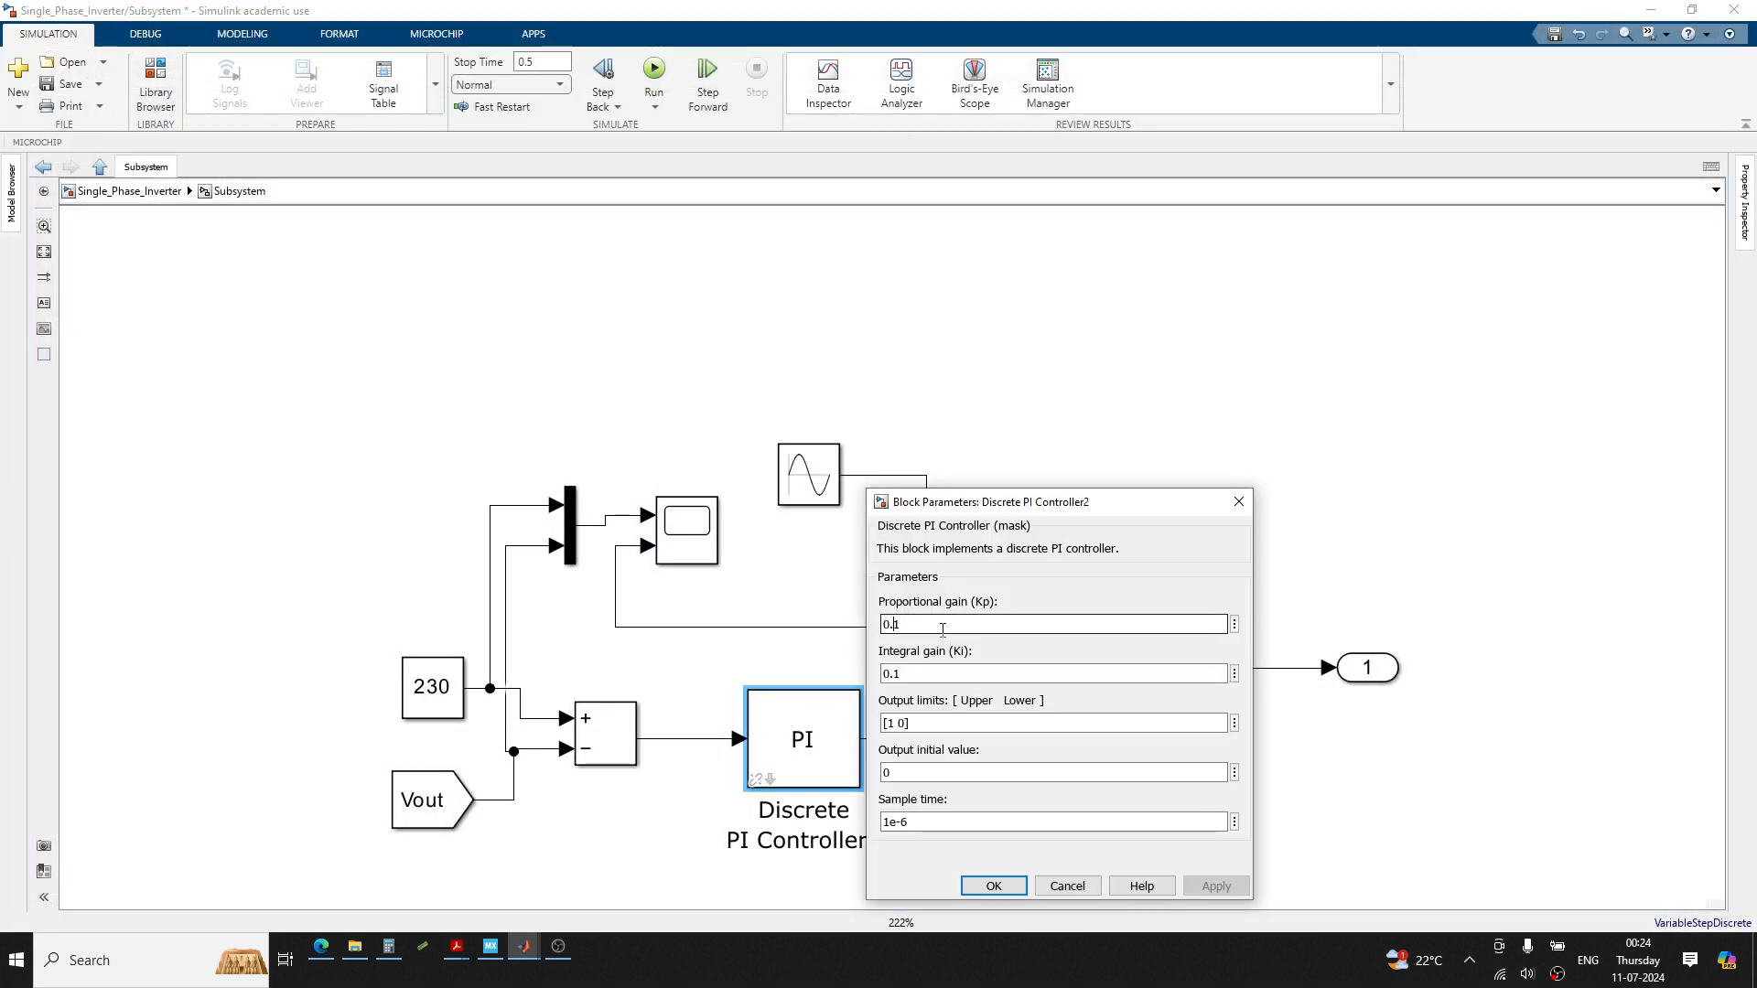
text(0)
double_click(943, 682)
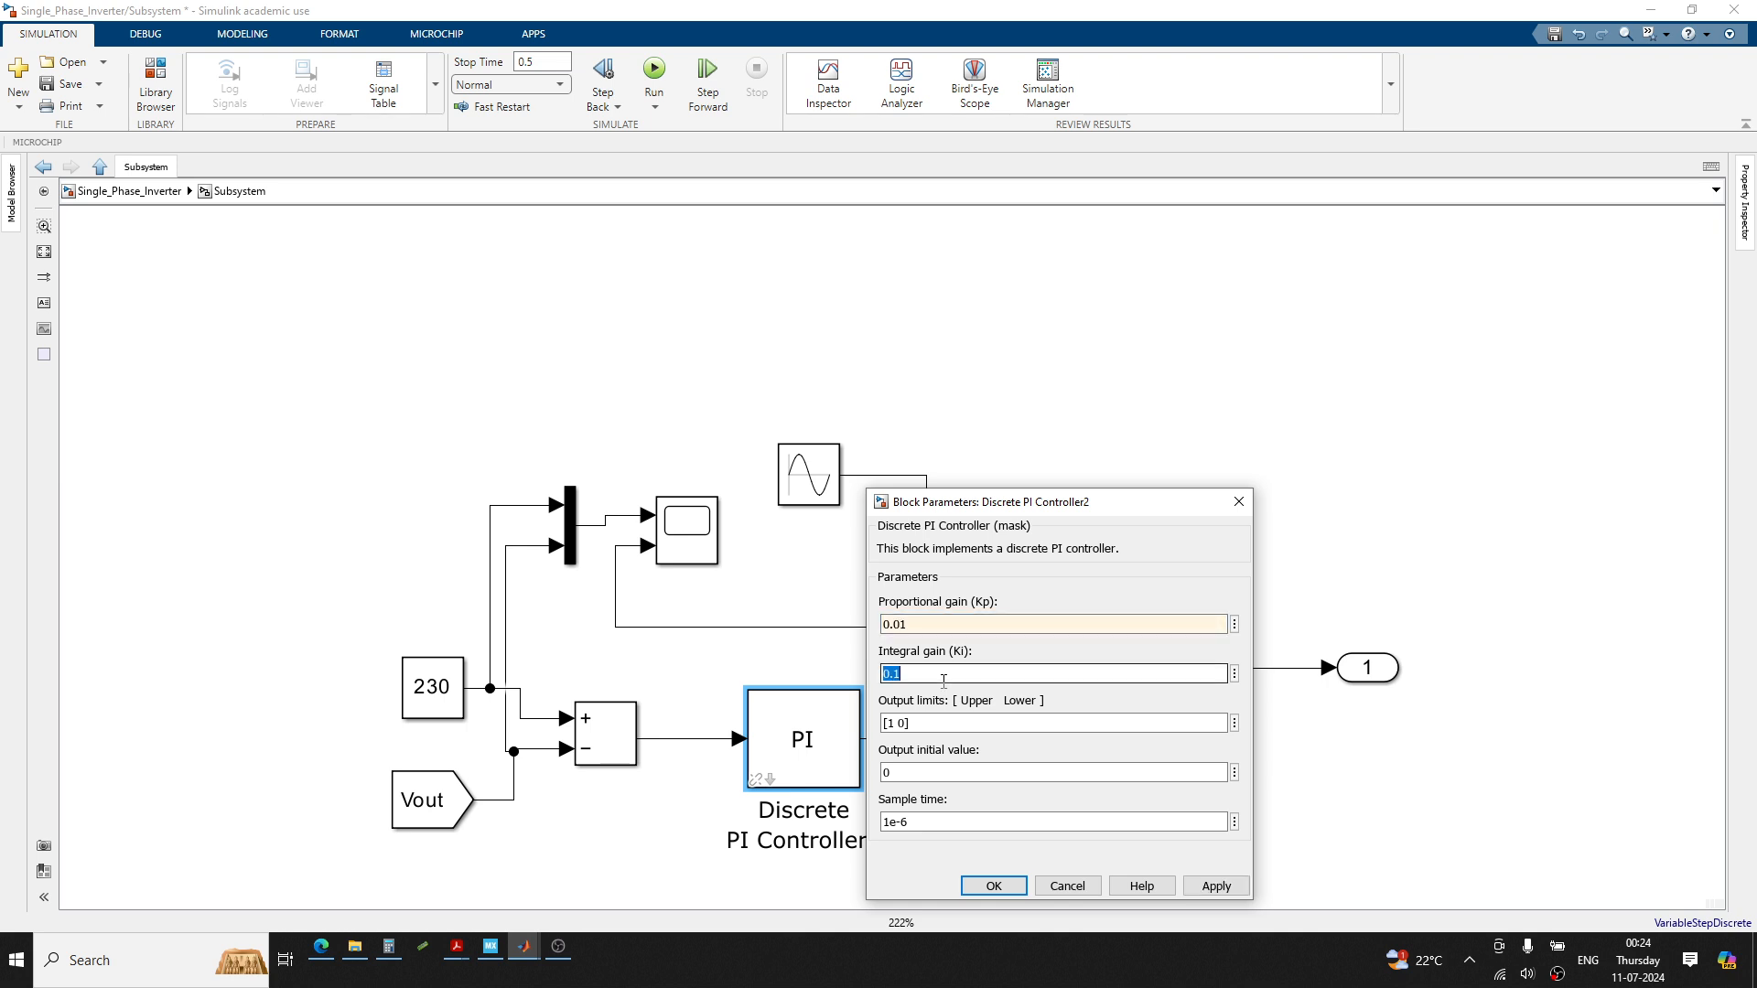
click(994, 886)
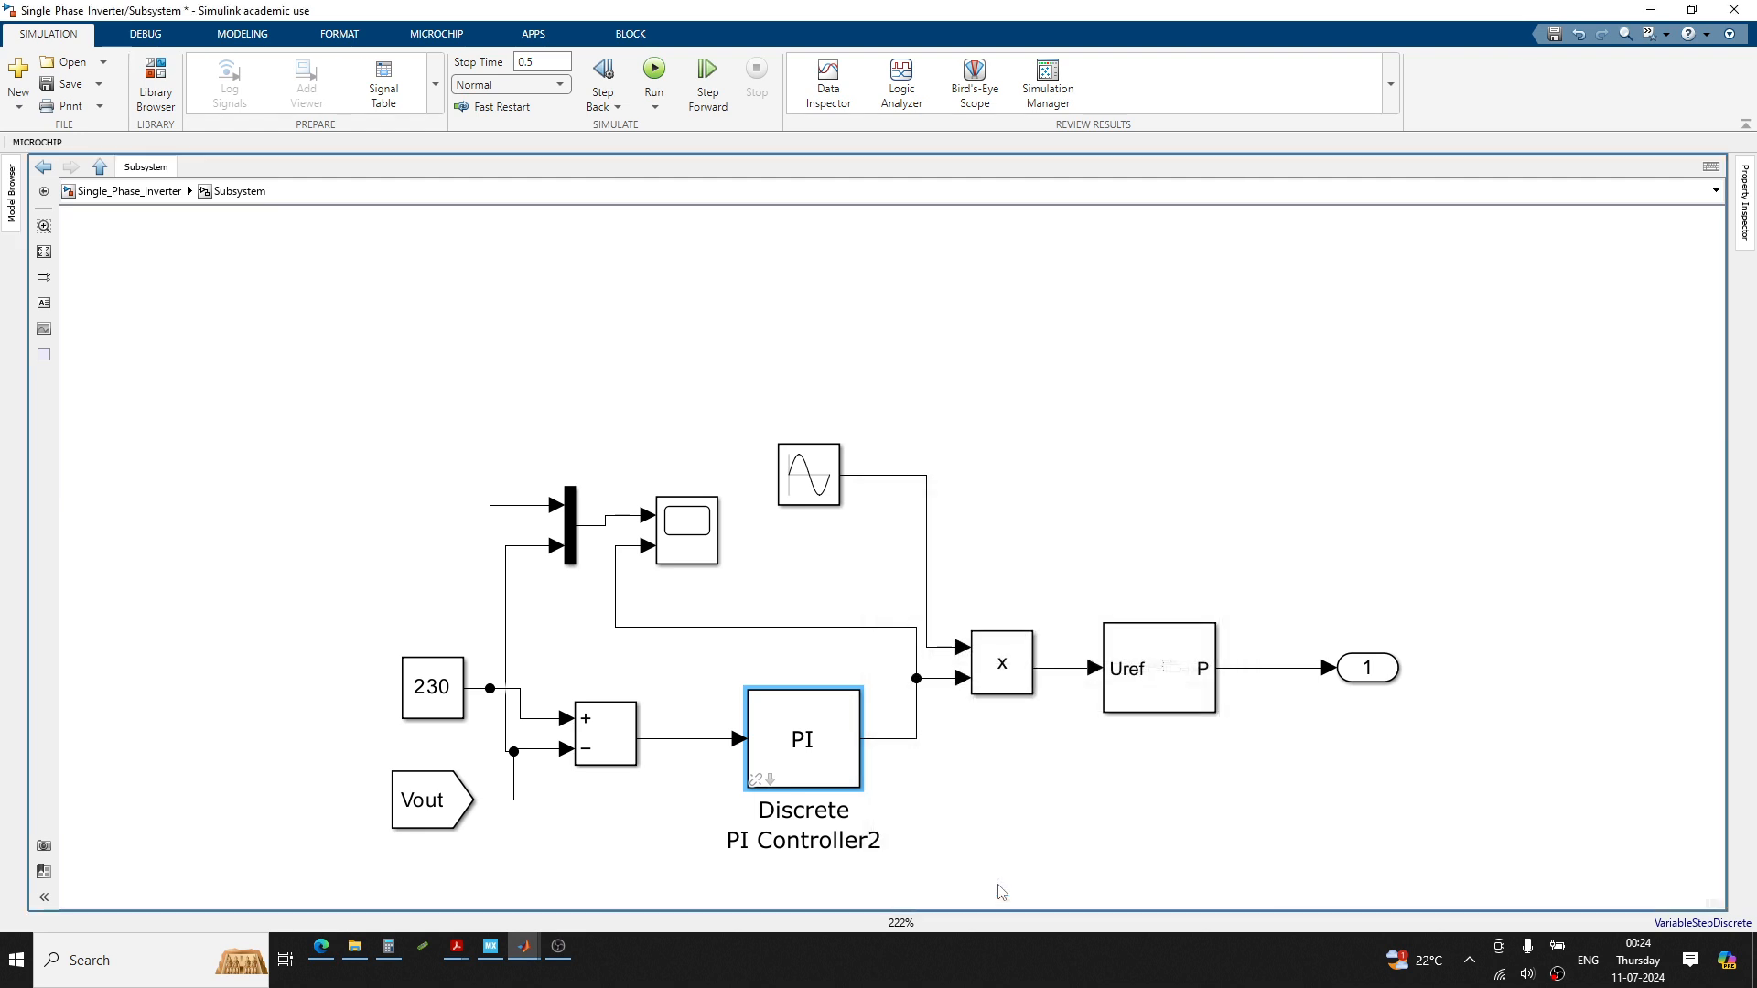
Run the 0.5 s simulation and examine the output voltage tracking and PI controller output in the Subsystem Scope
click(654, 71)
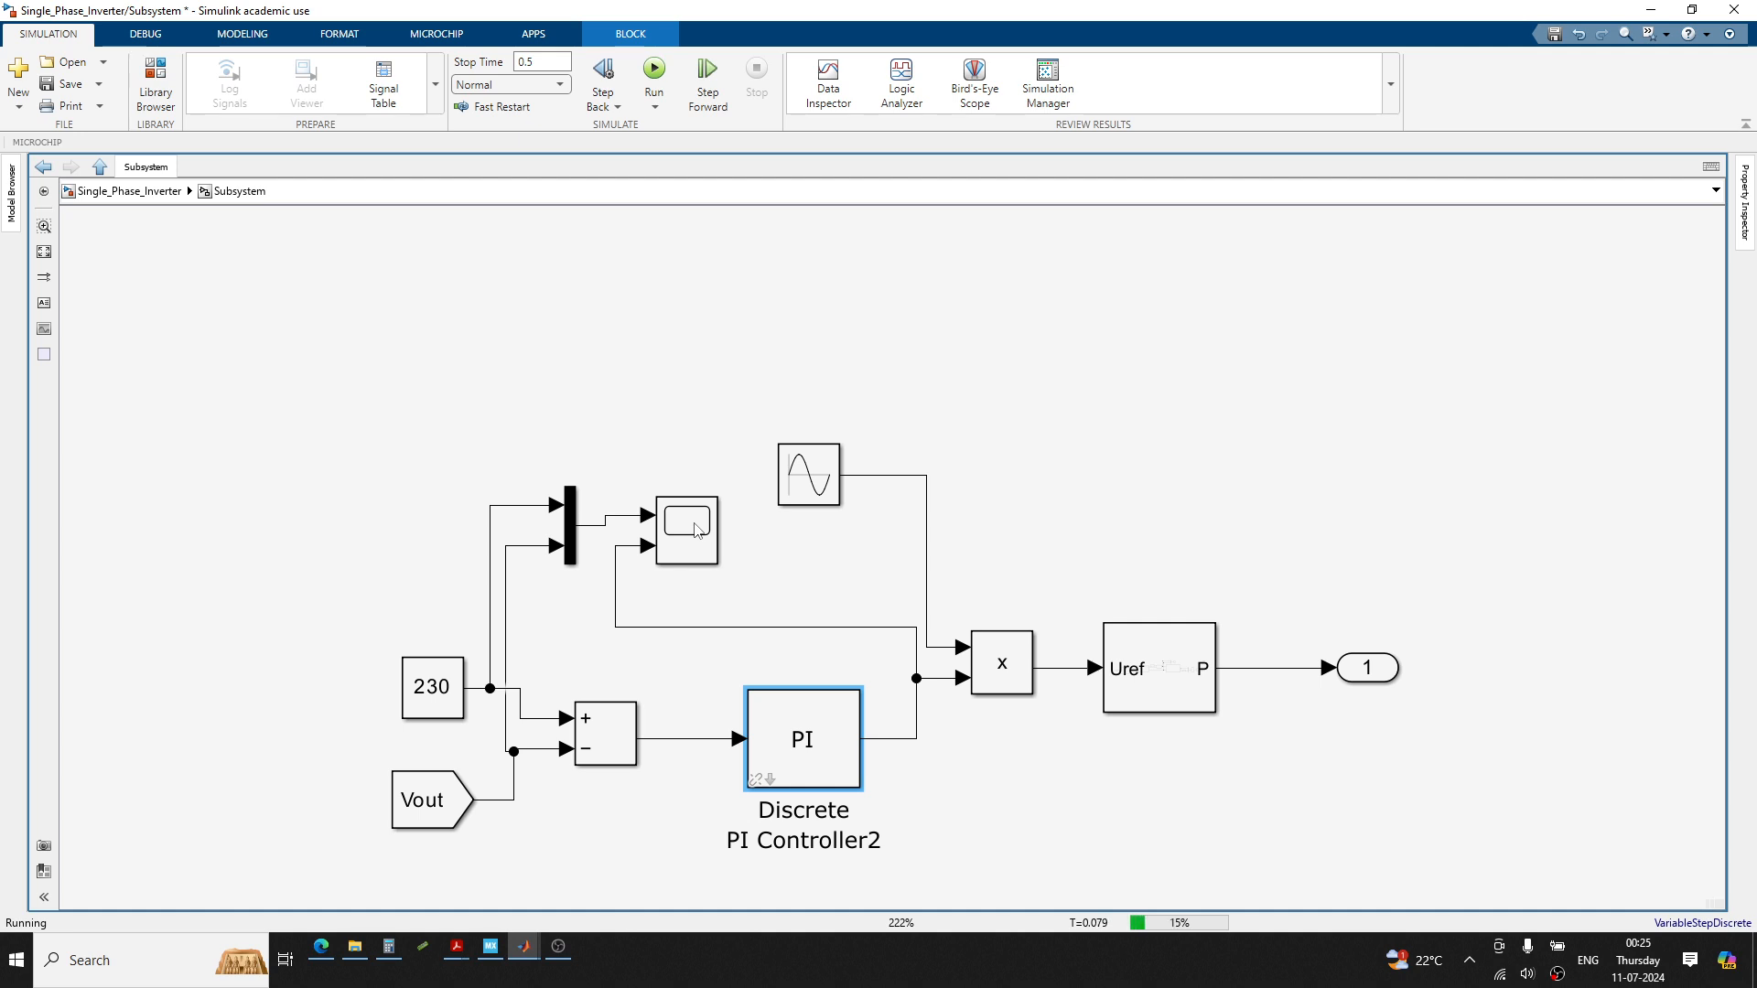
click(697, 533)
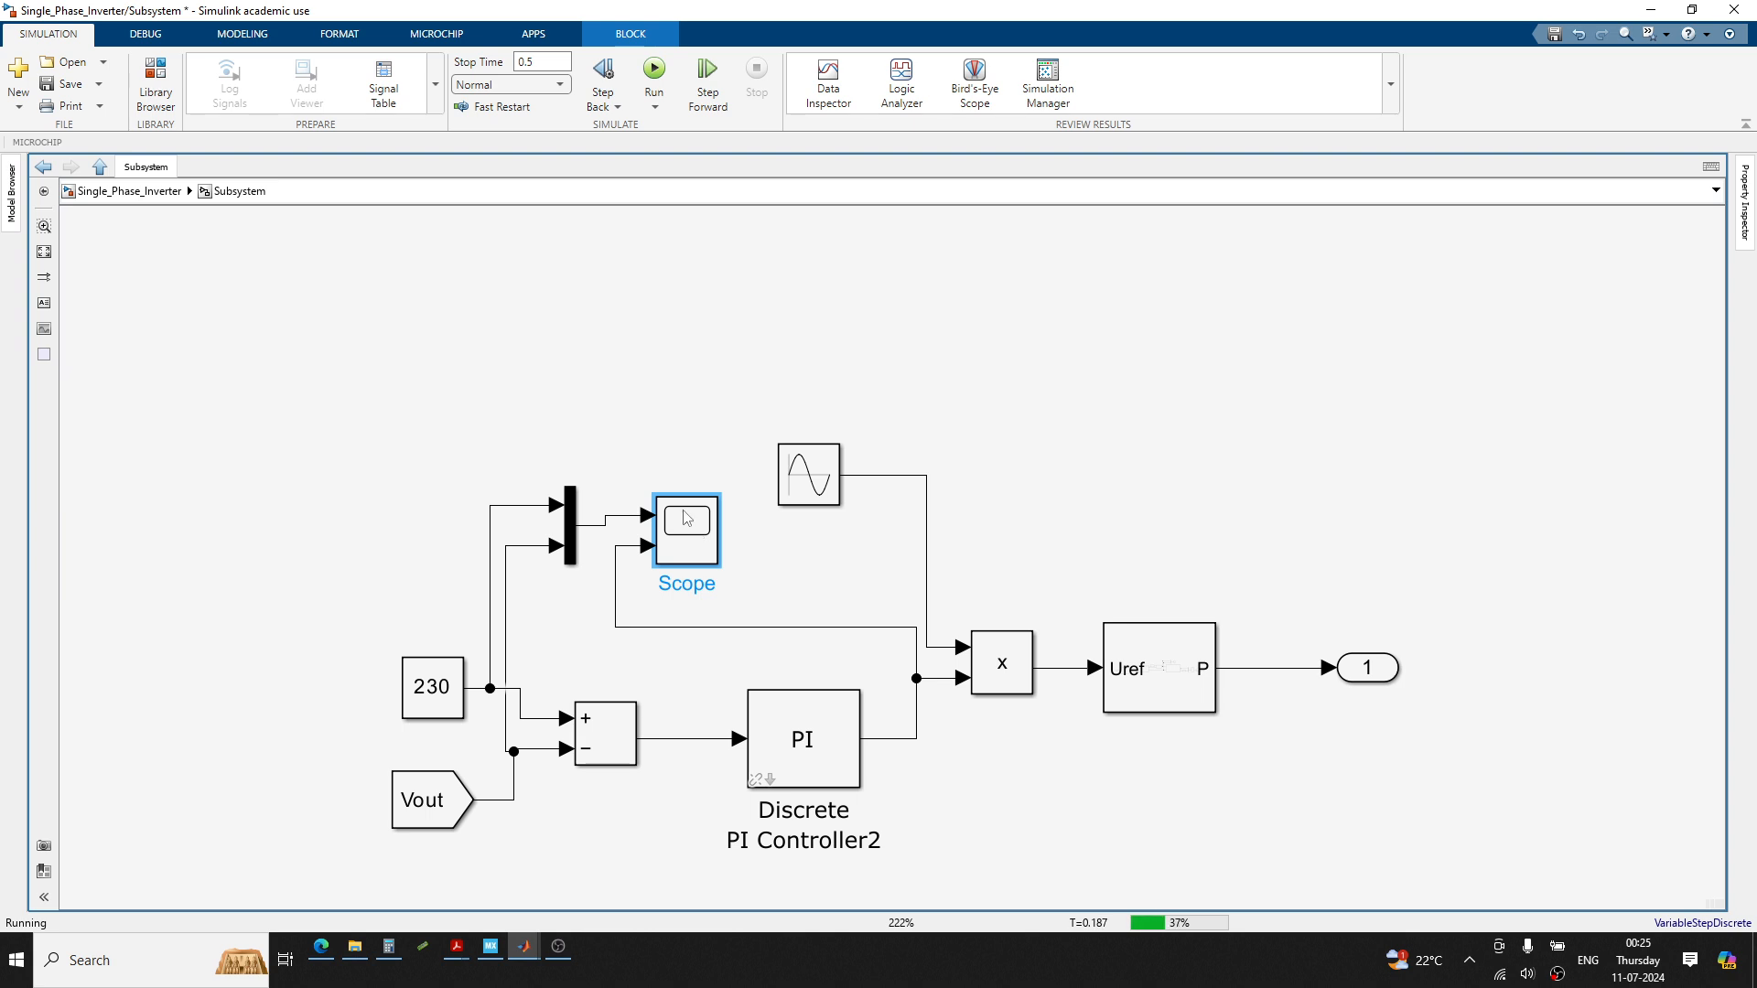
double_click(685, 518)
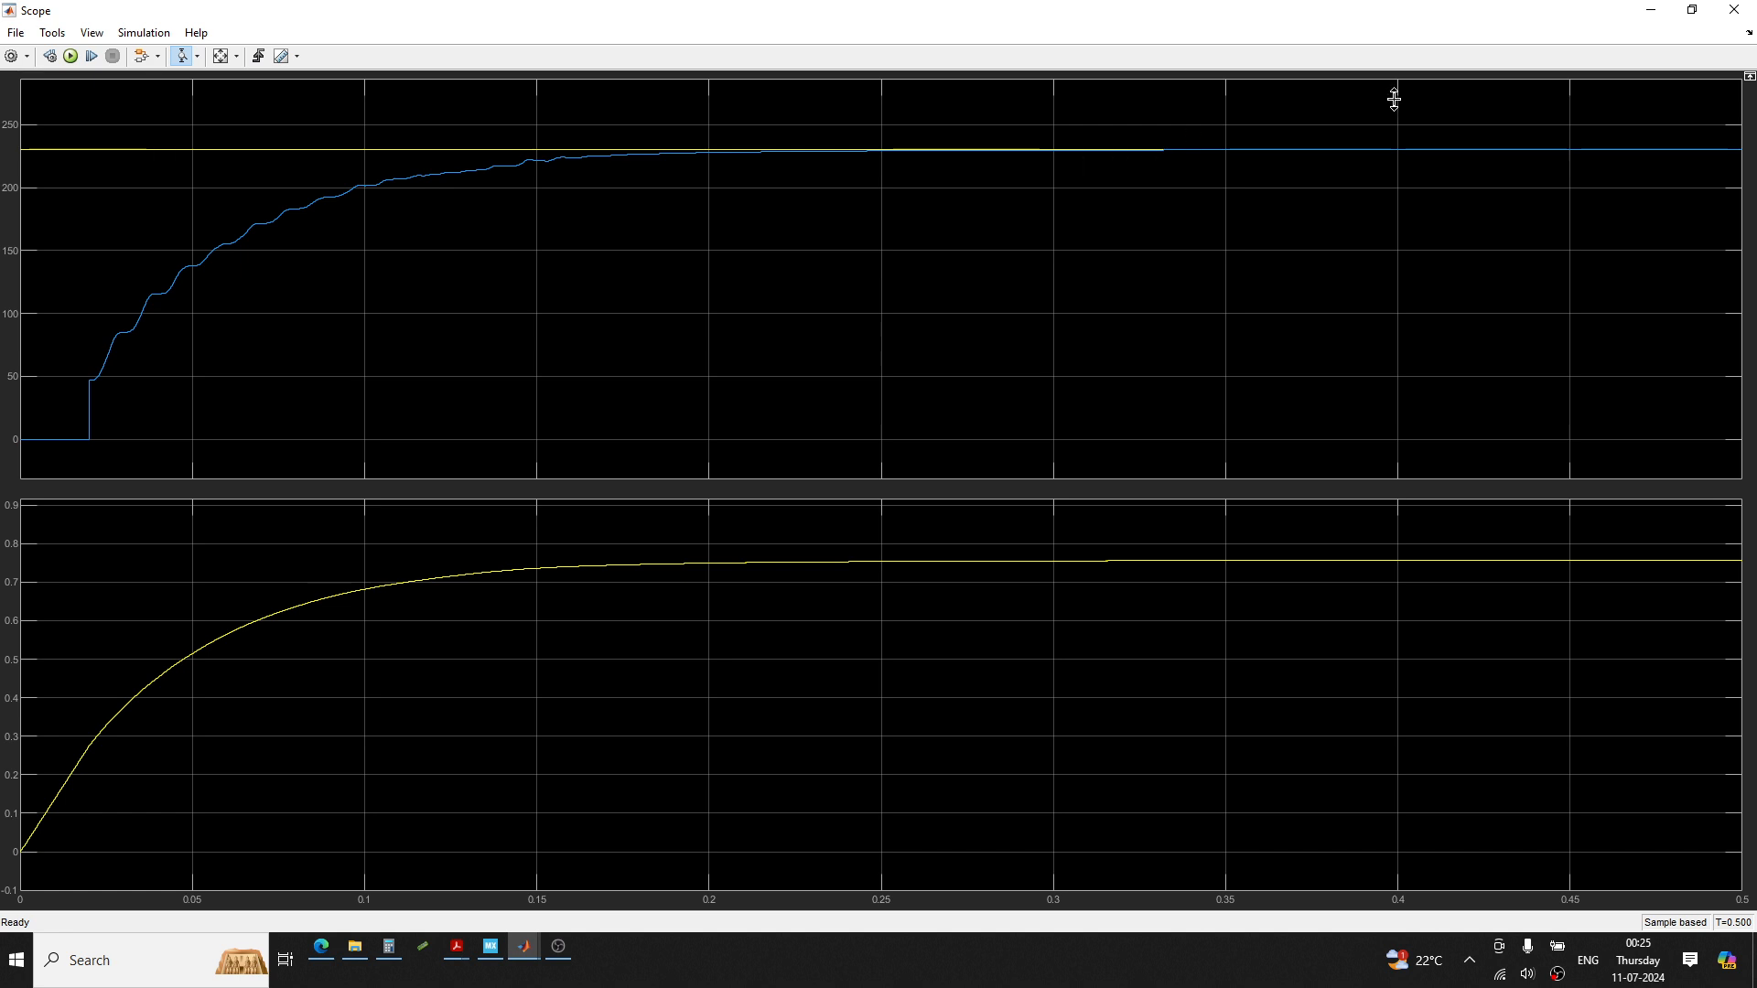
click(1735, 11)
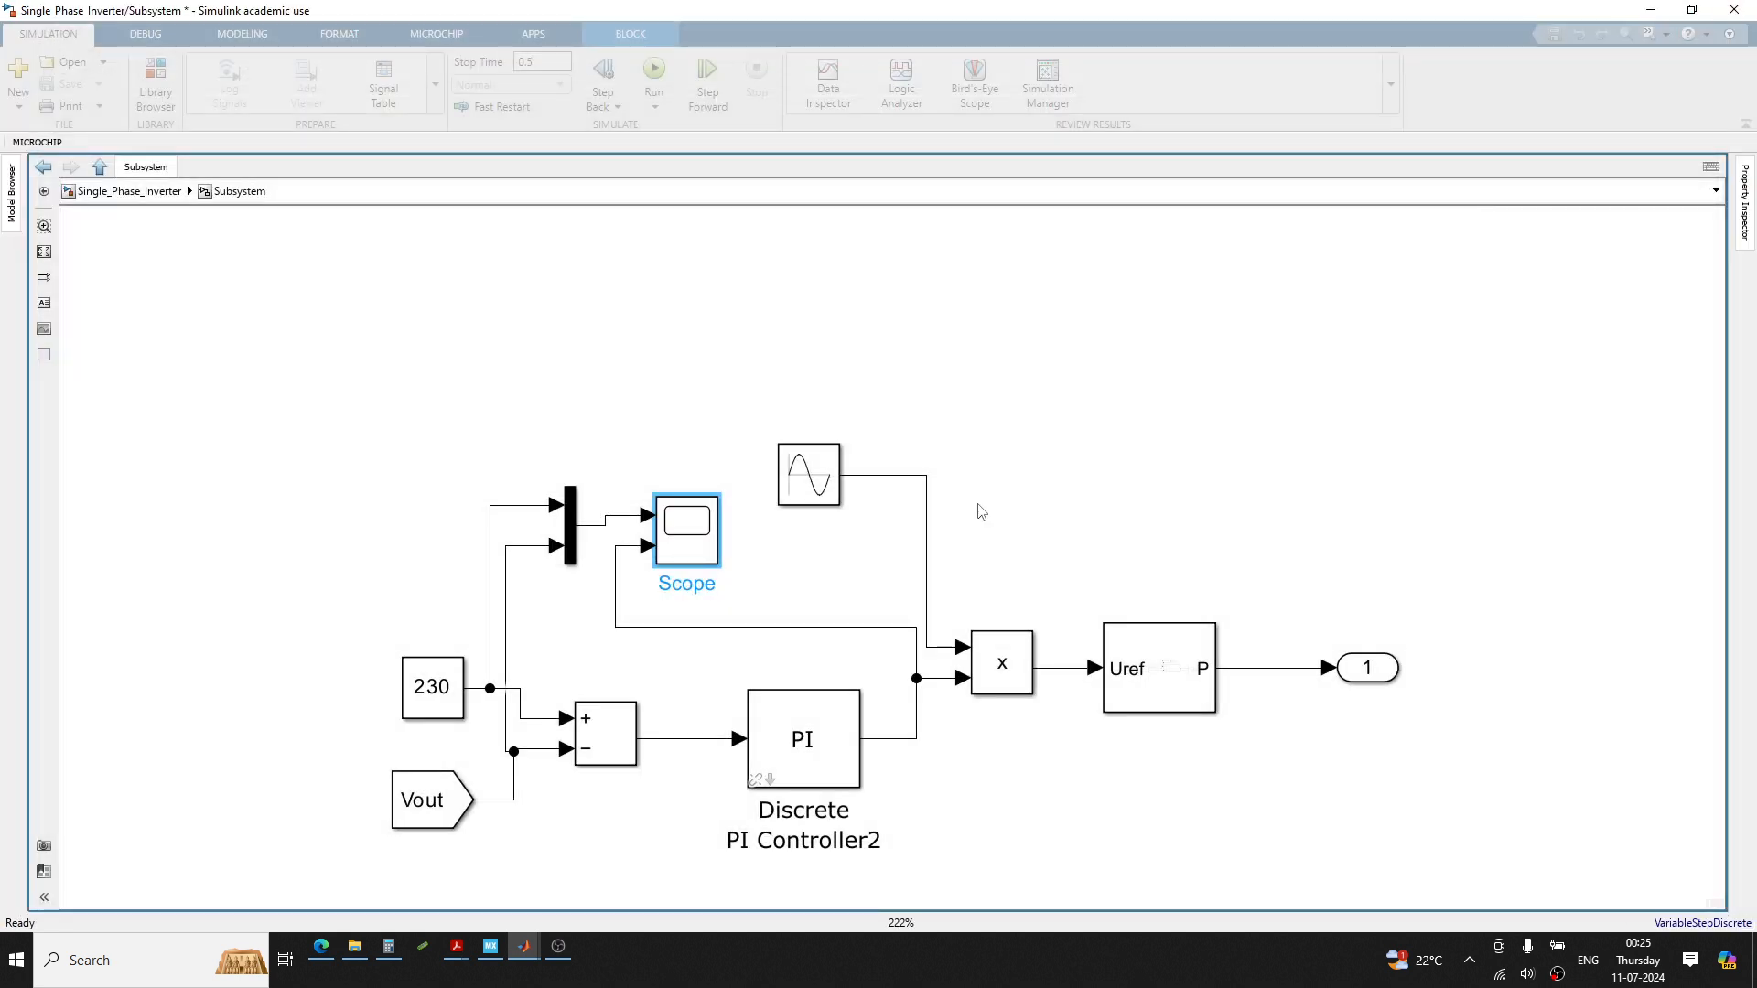
Review the Discrete PI Controller's gains against the Subsystem Scope response and return to the top-level Single_Phase_Inverter model
double_click(819, 726)
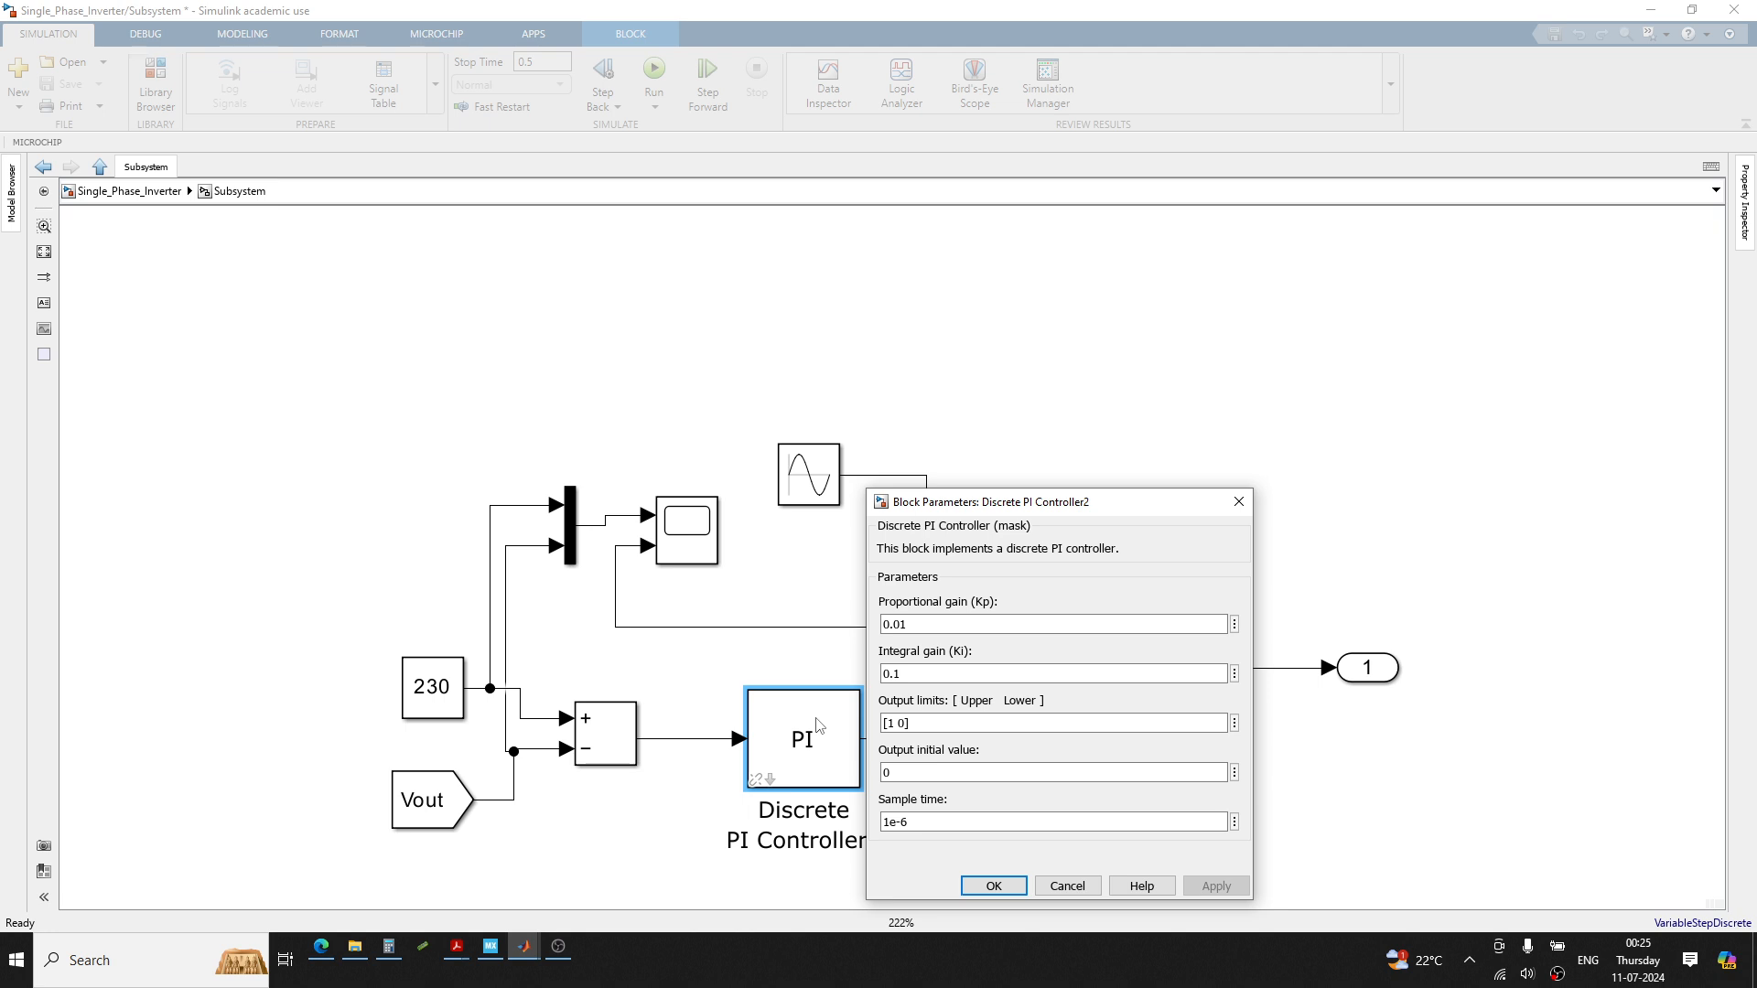
click(993, 886)
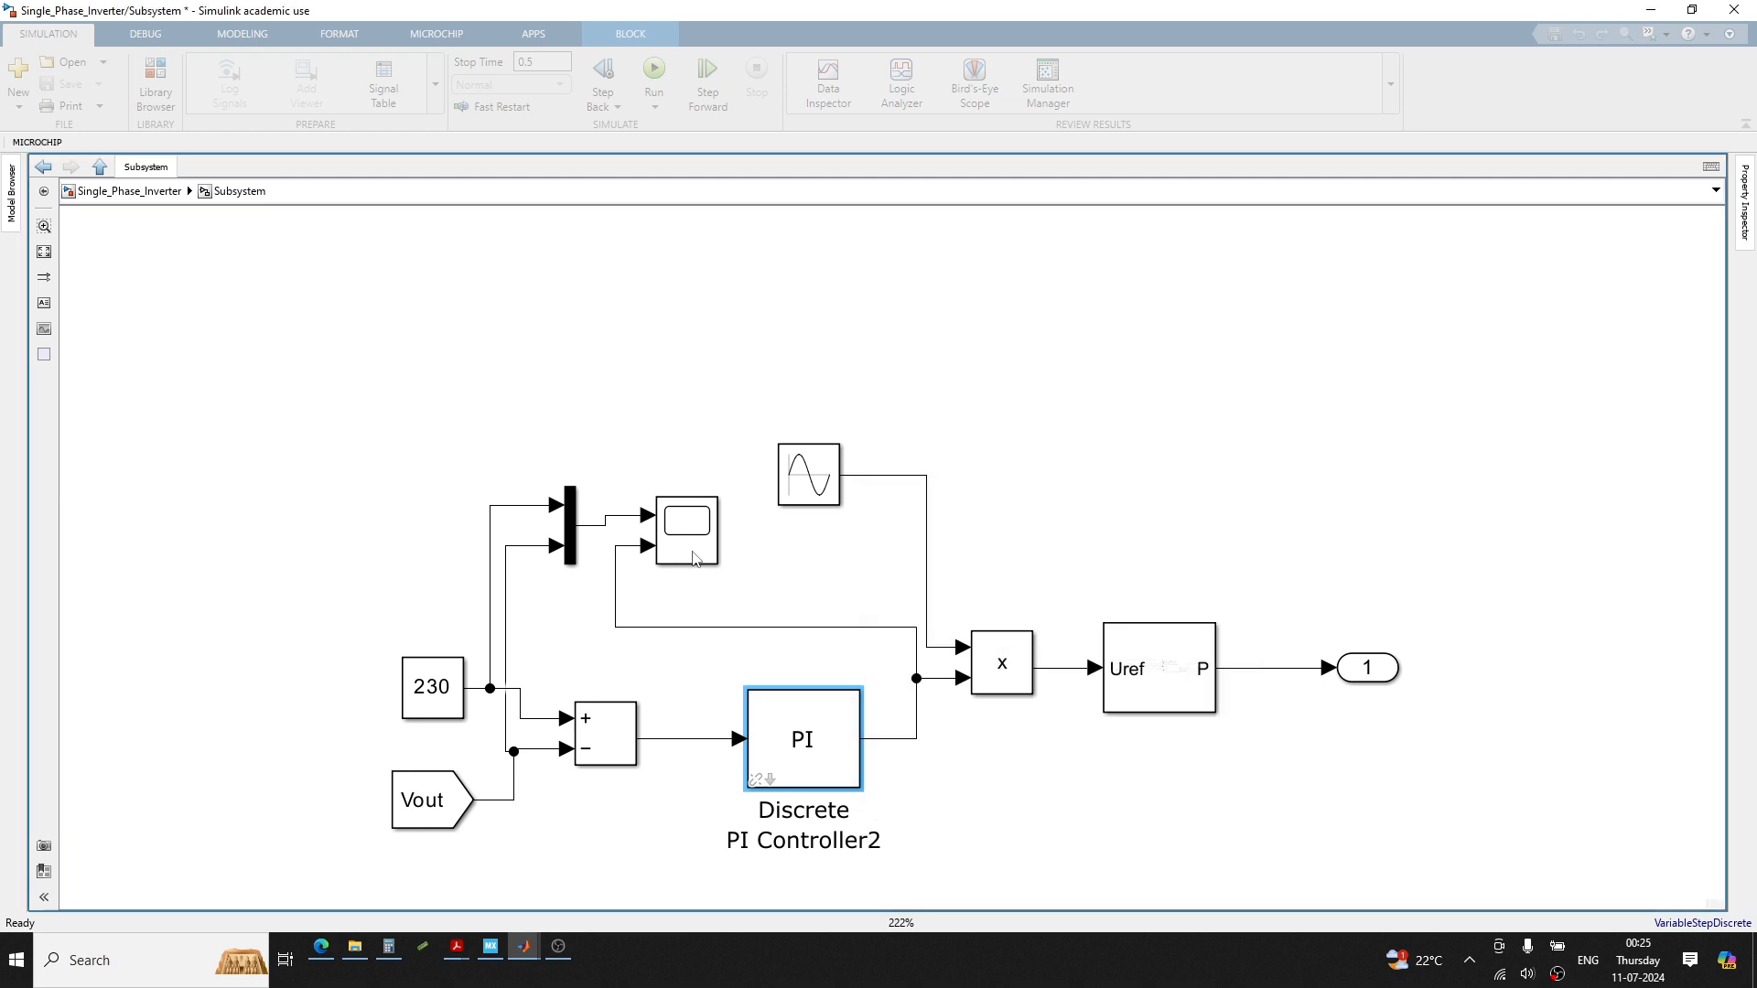
double_click(682, 527)
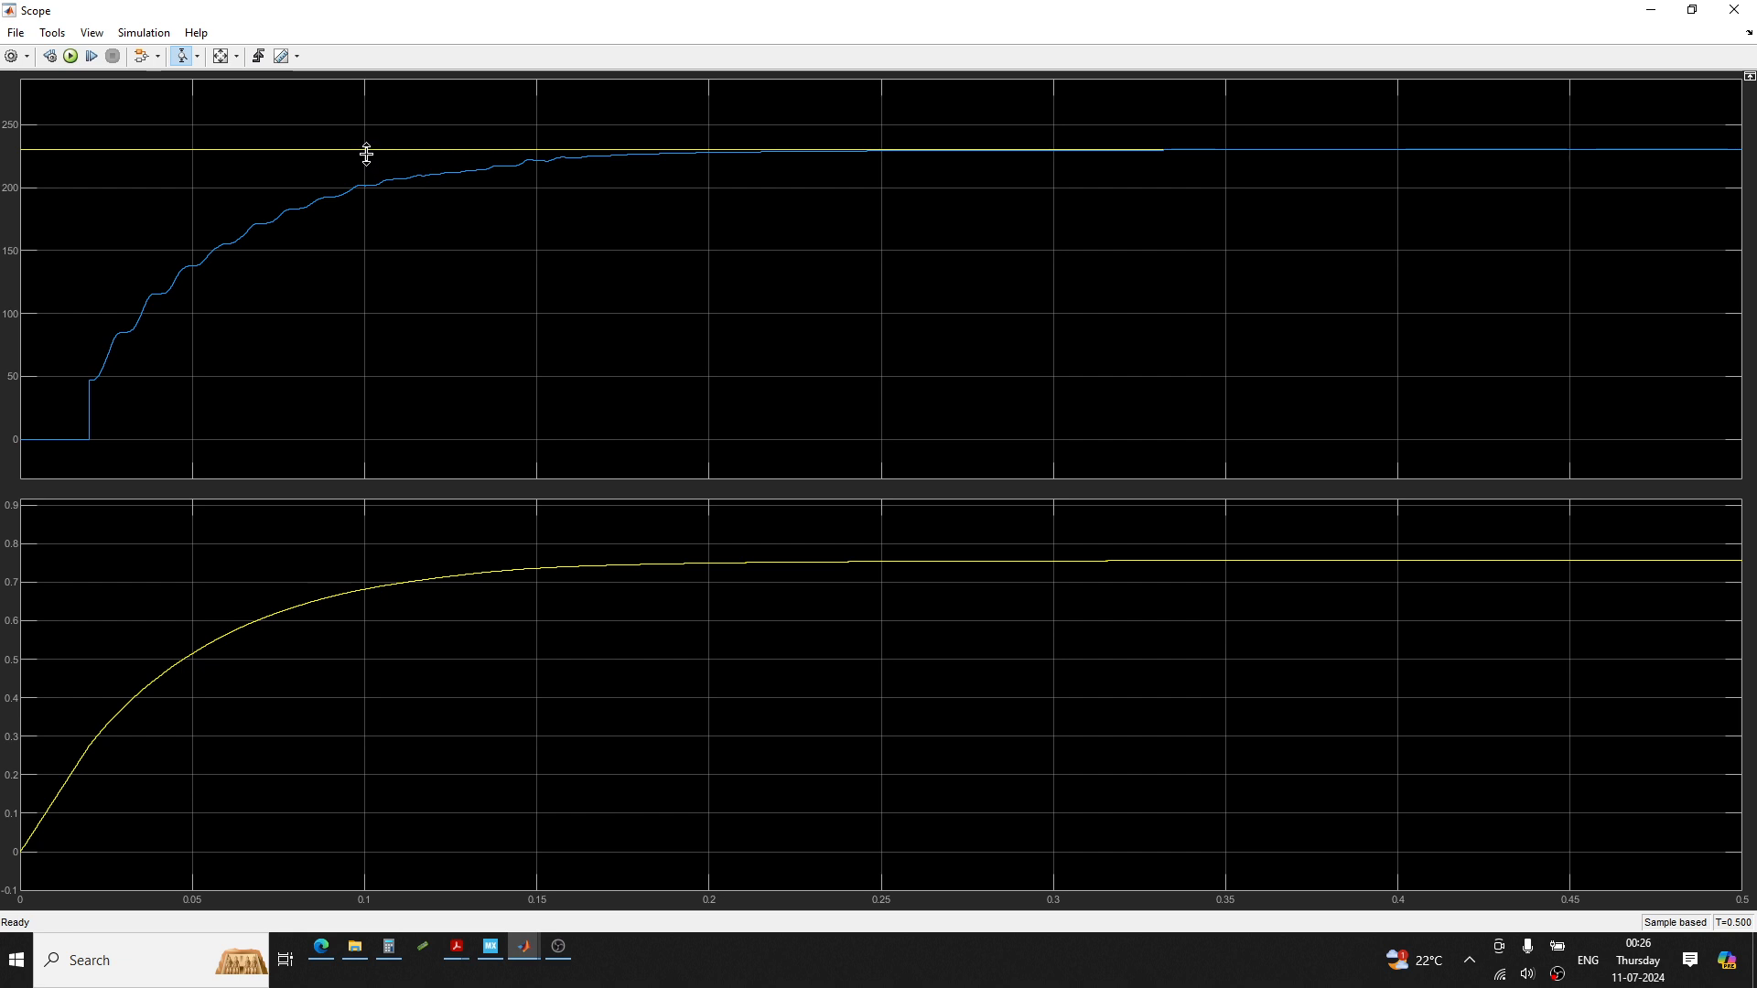
click(1727, 16)
click(721, 364)
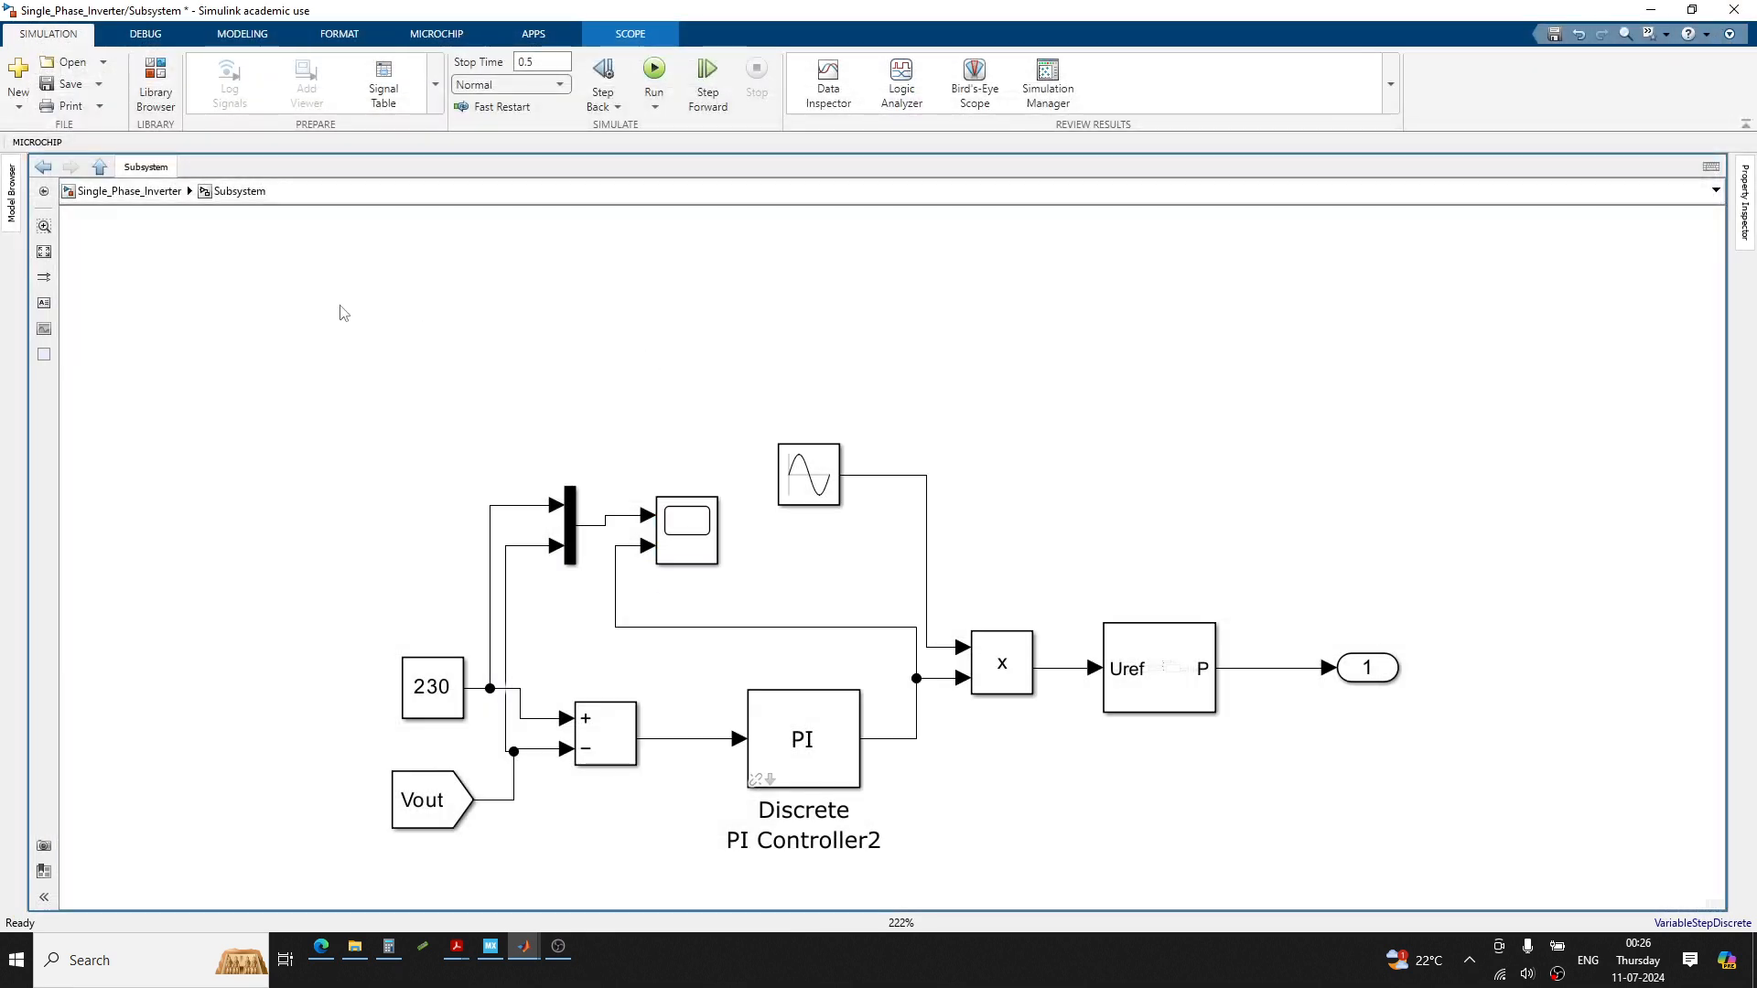
click(156, 193)
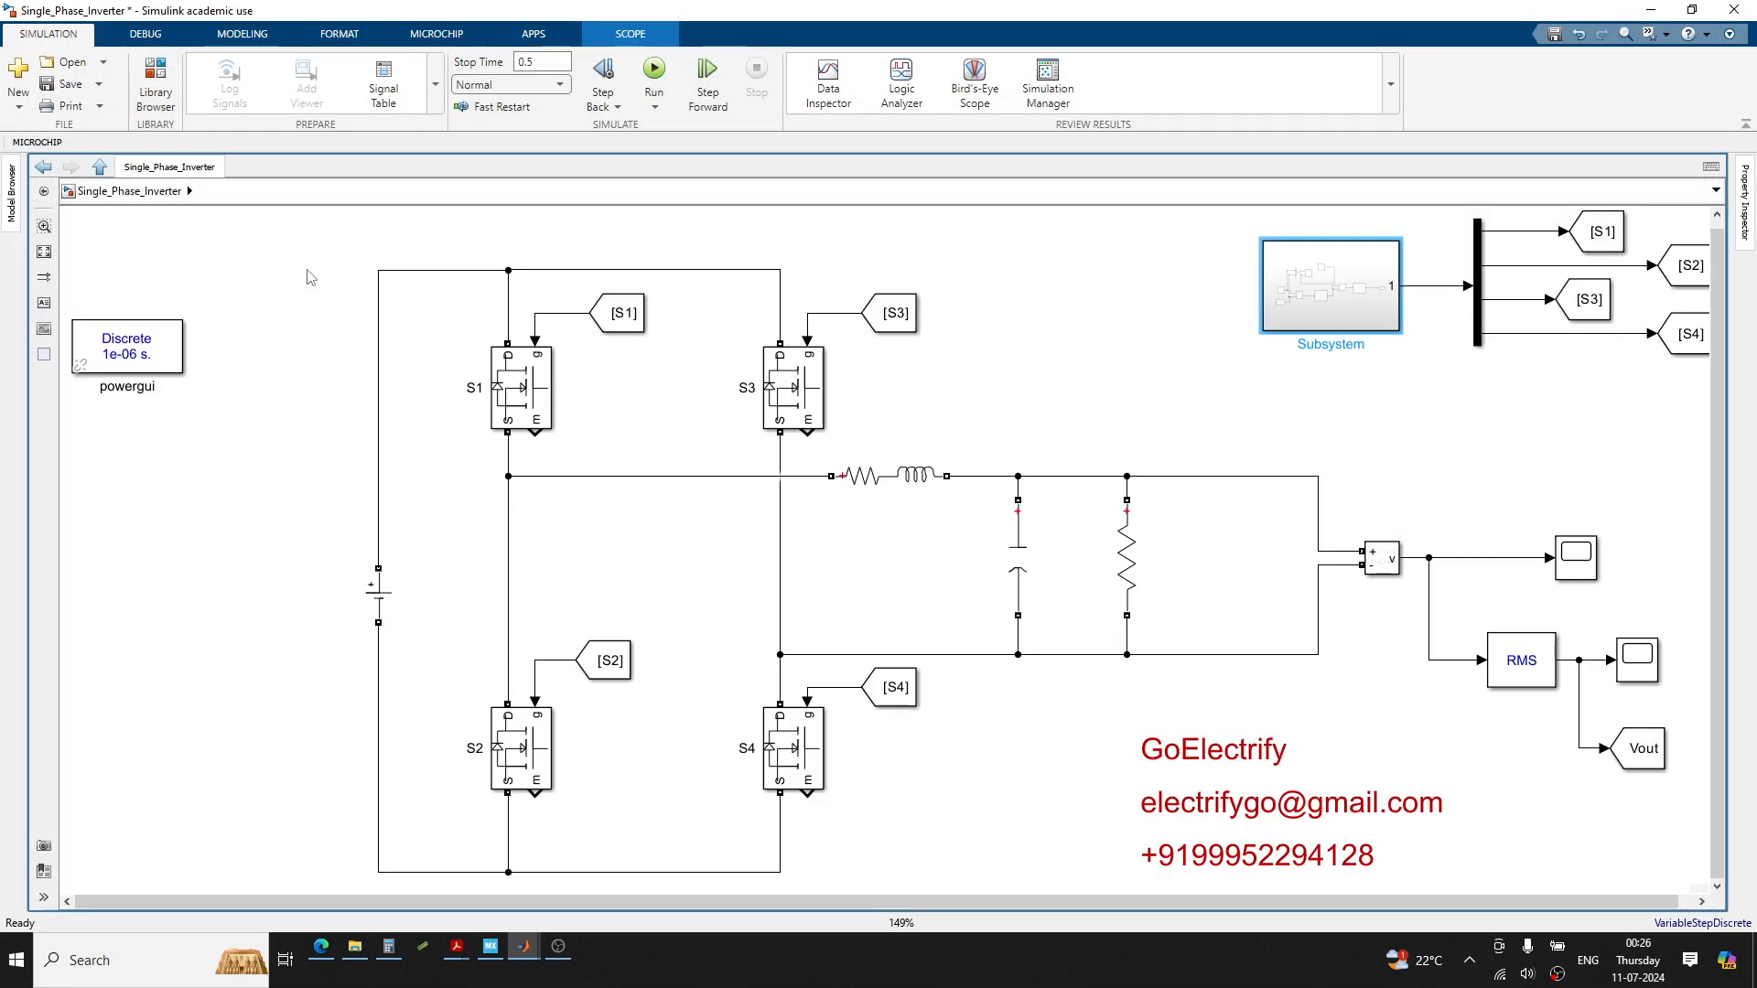